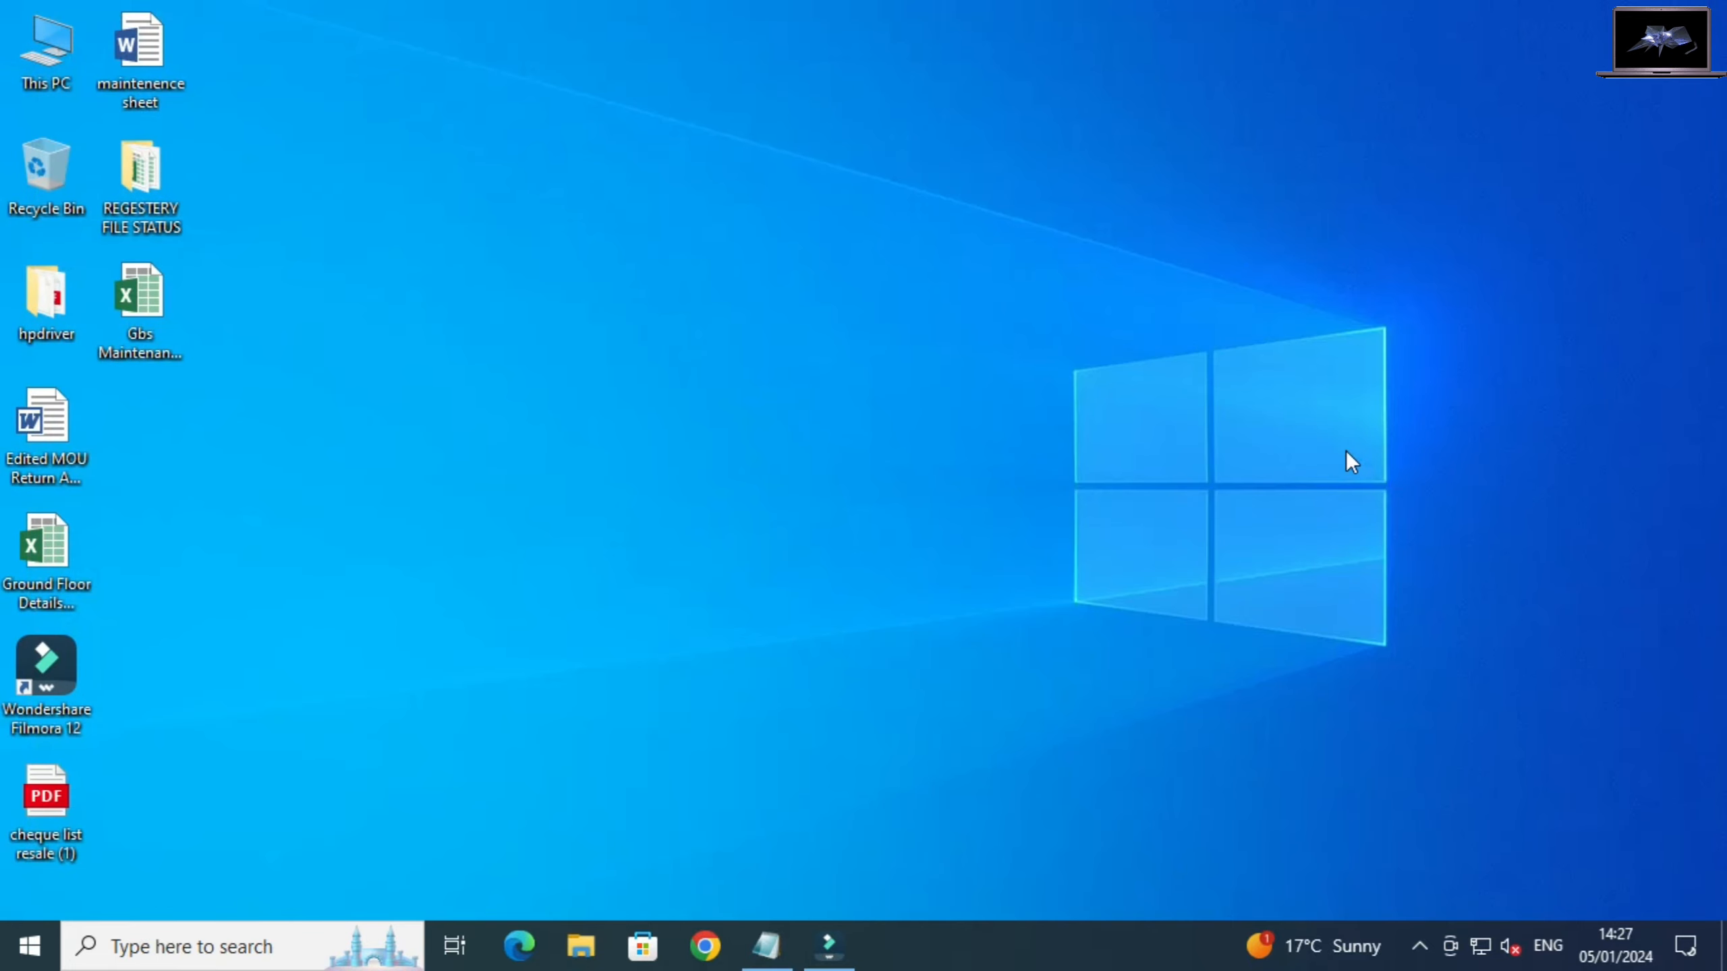
Step: Open the user's local Temp folder through the Windows Run command %temp%
key(super+r)
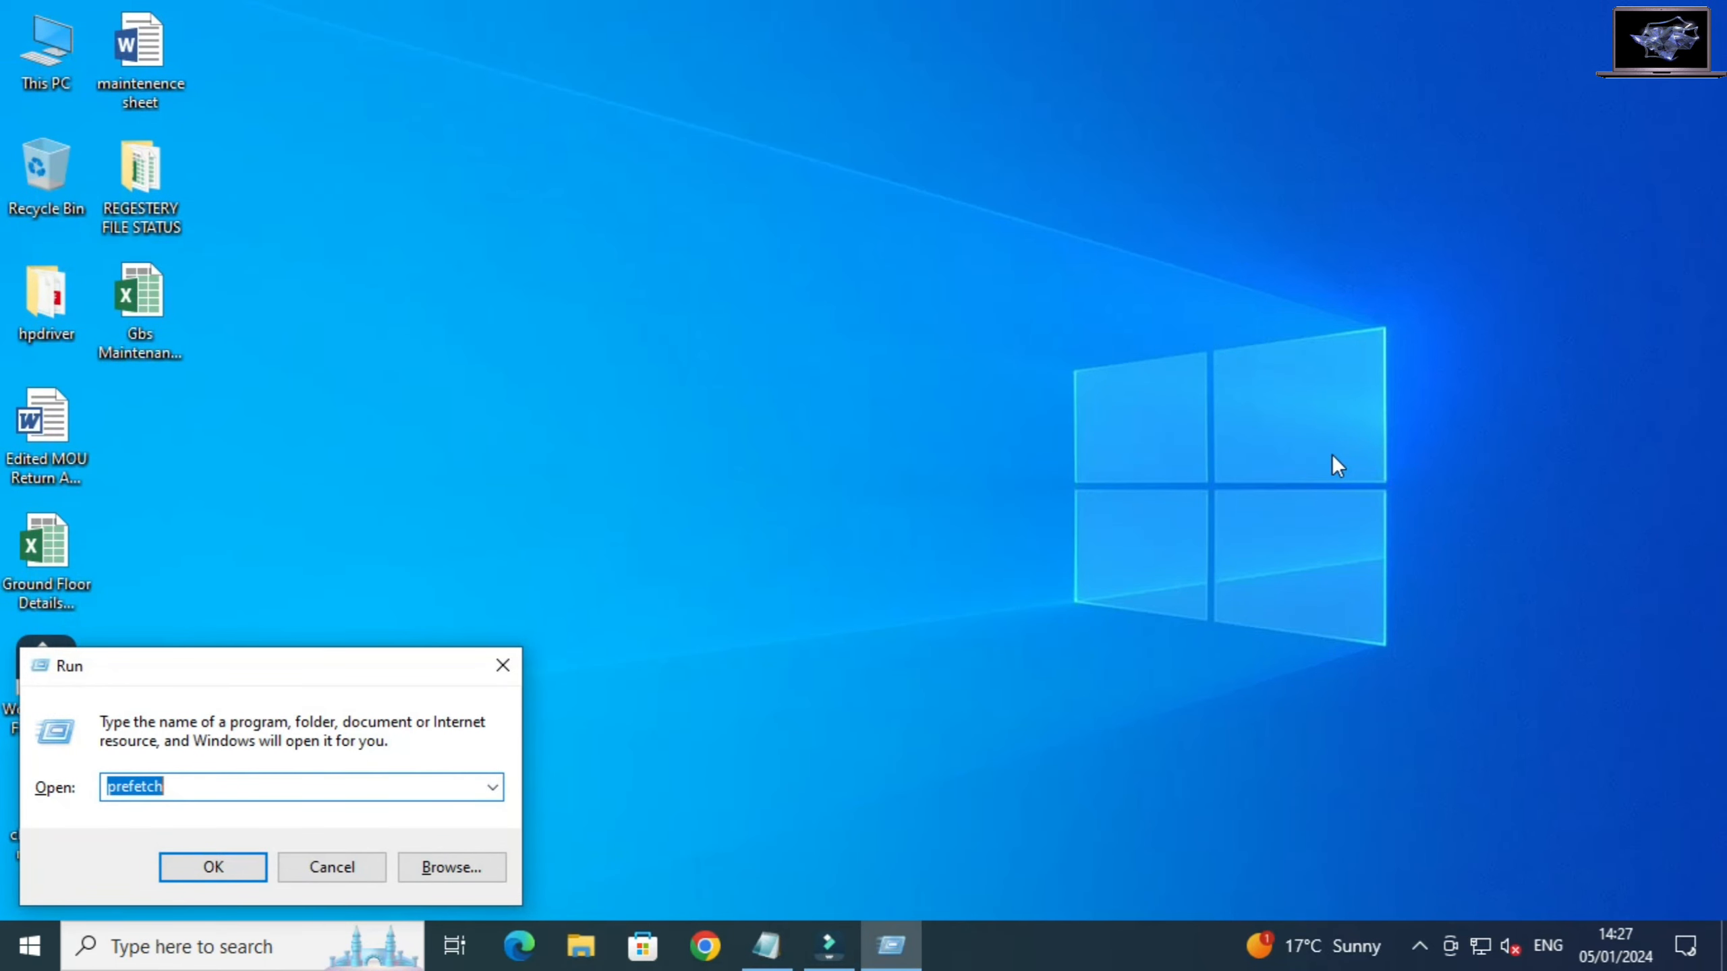
text(%)
key(Down)
key(Return)
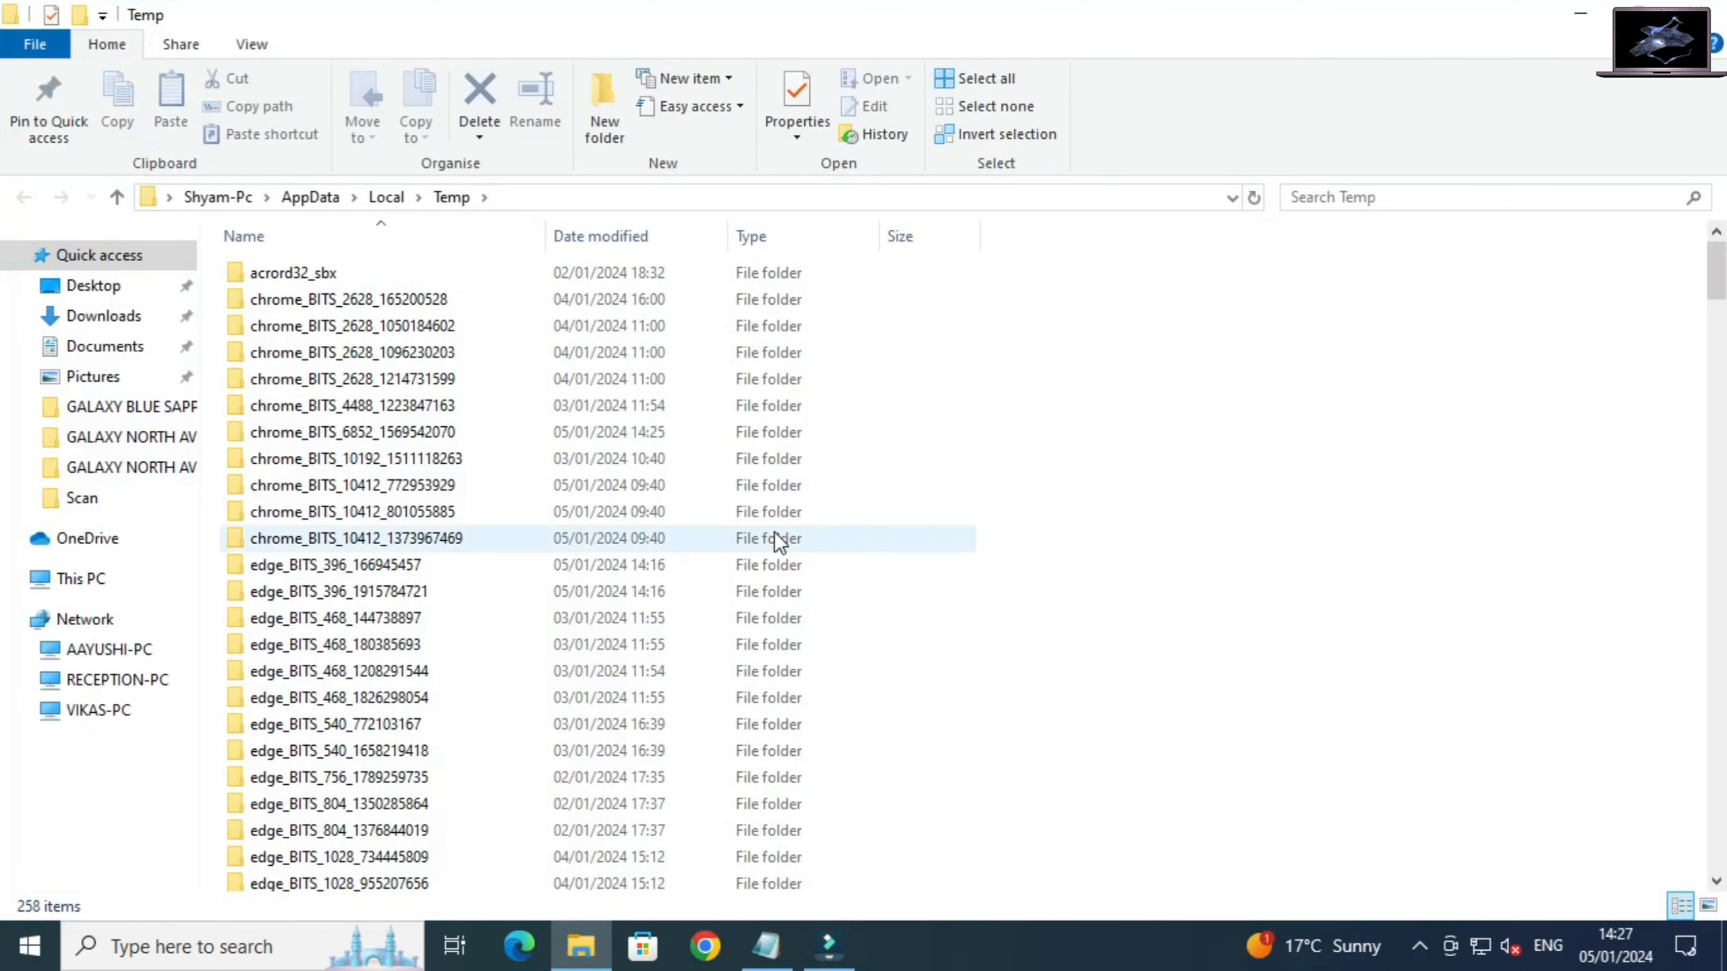
Step: Permanently delete all items in the Temp folder, skipping all files that are in use
click(565, 485)
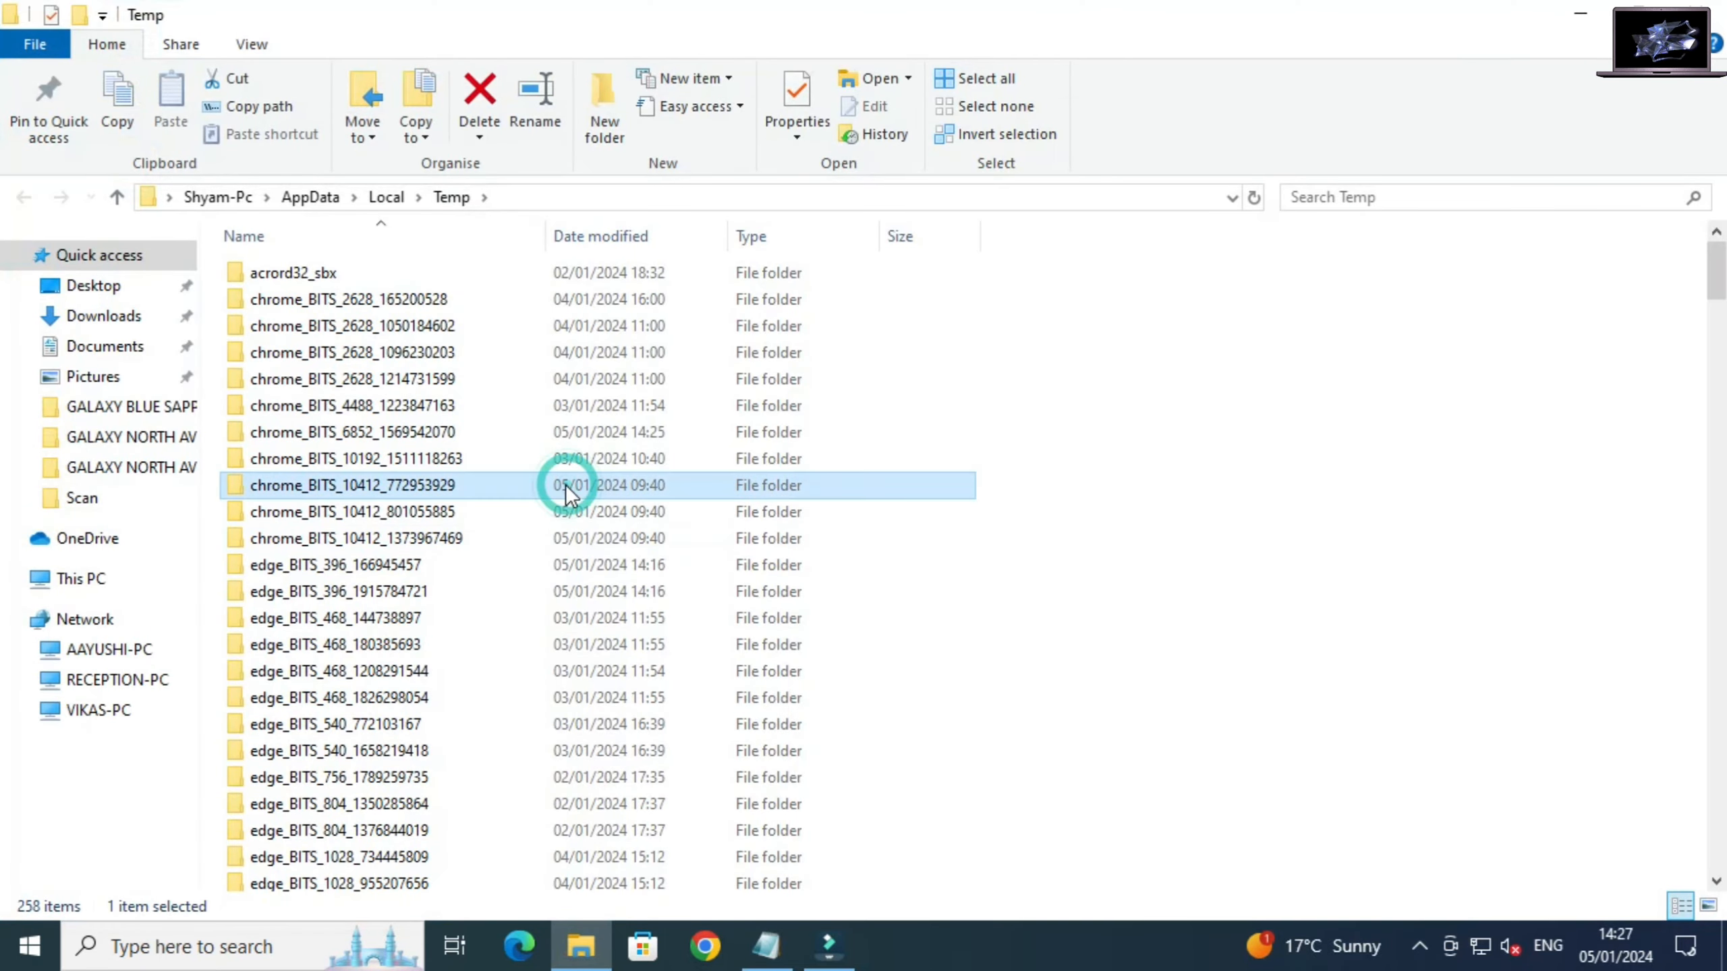
key(ctrl+a)
key(shift+Delete)
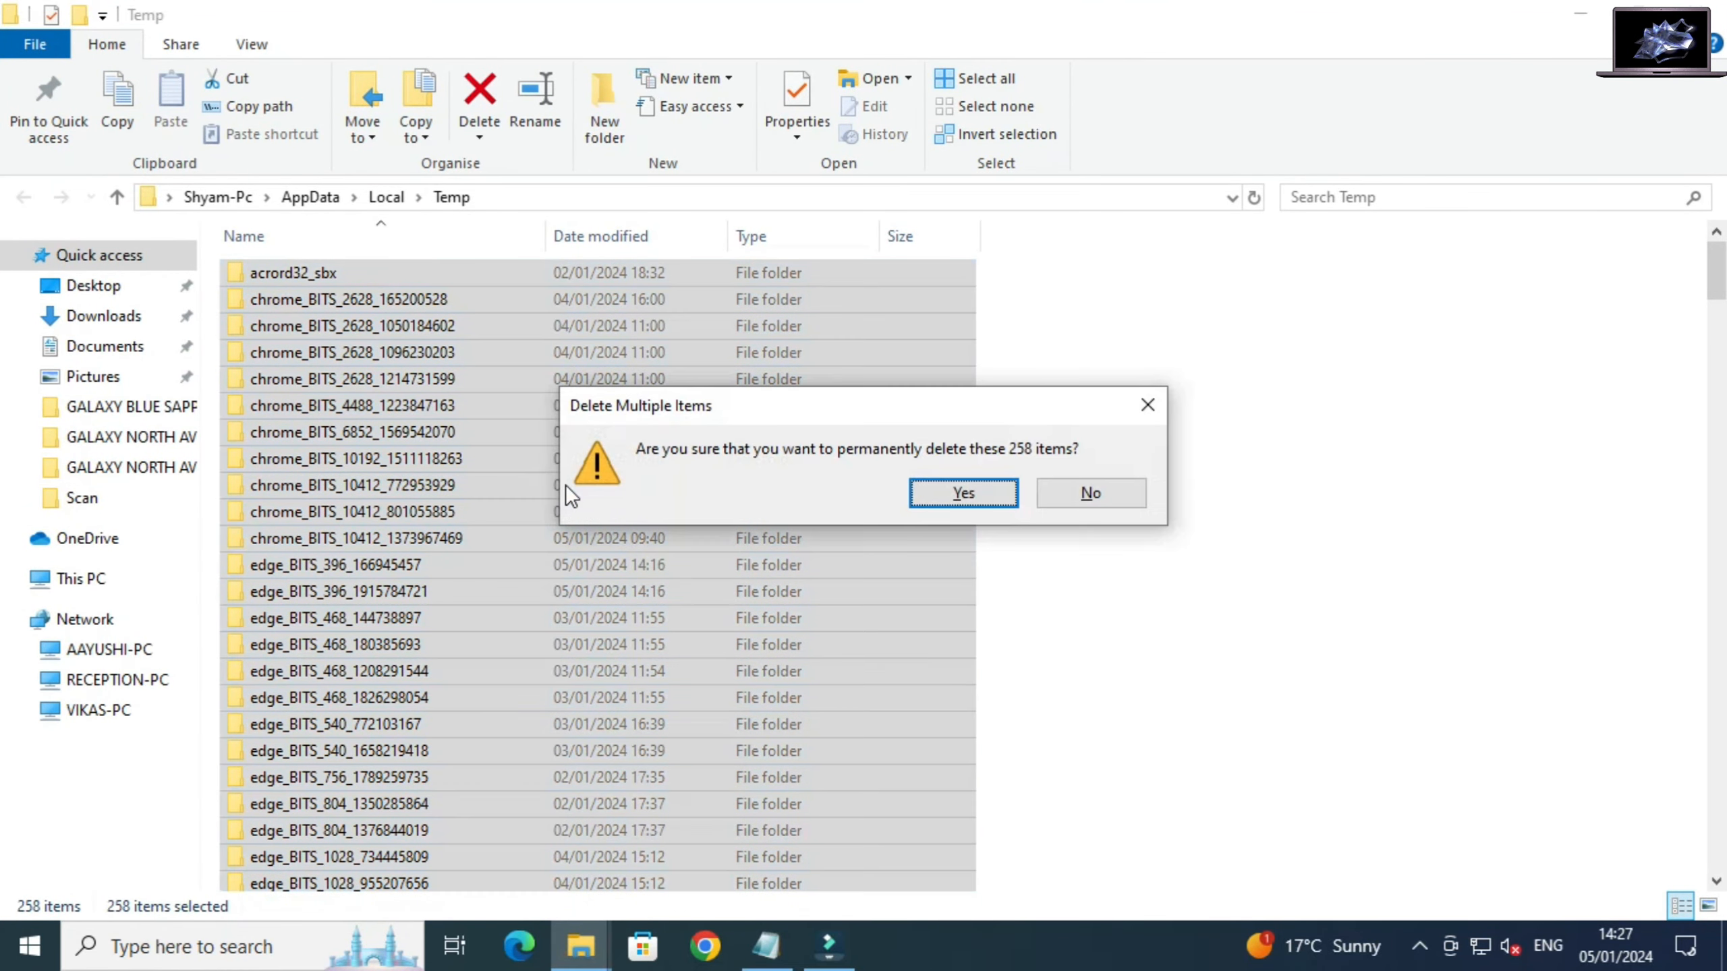
key(Return)
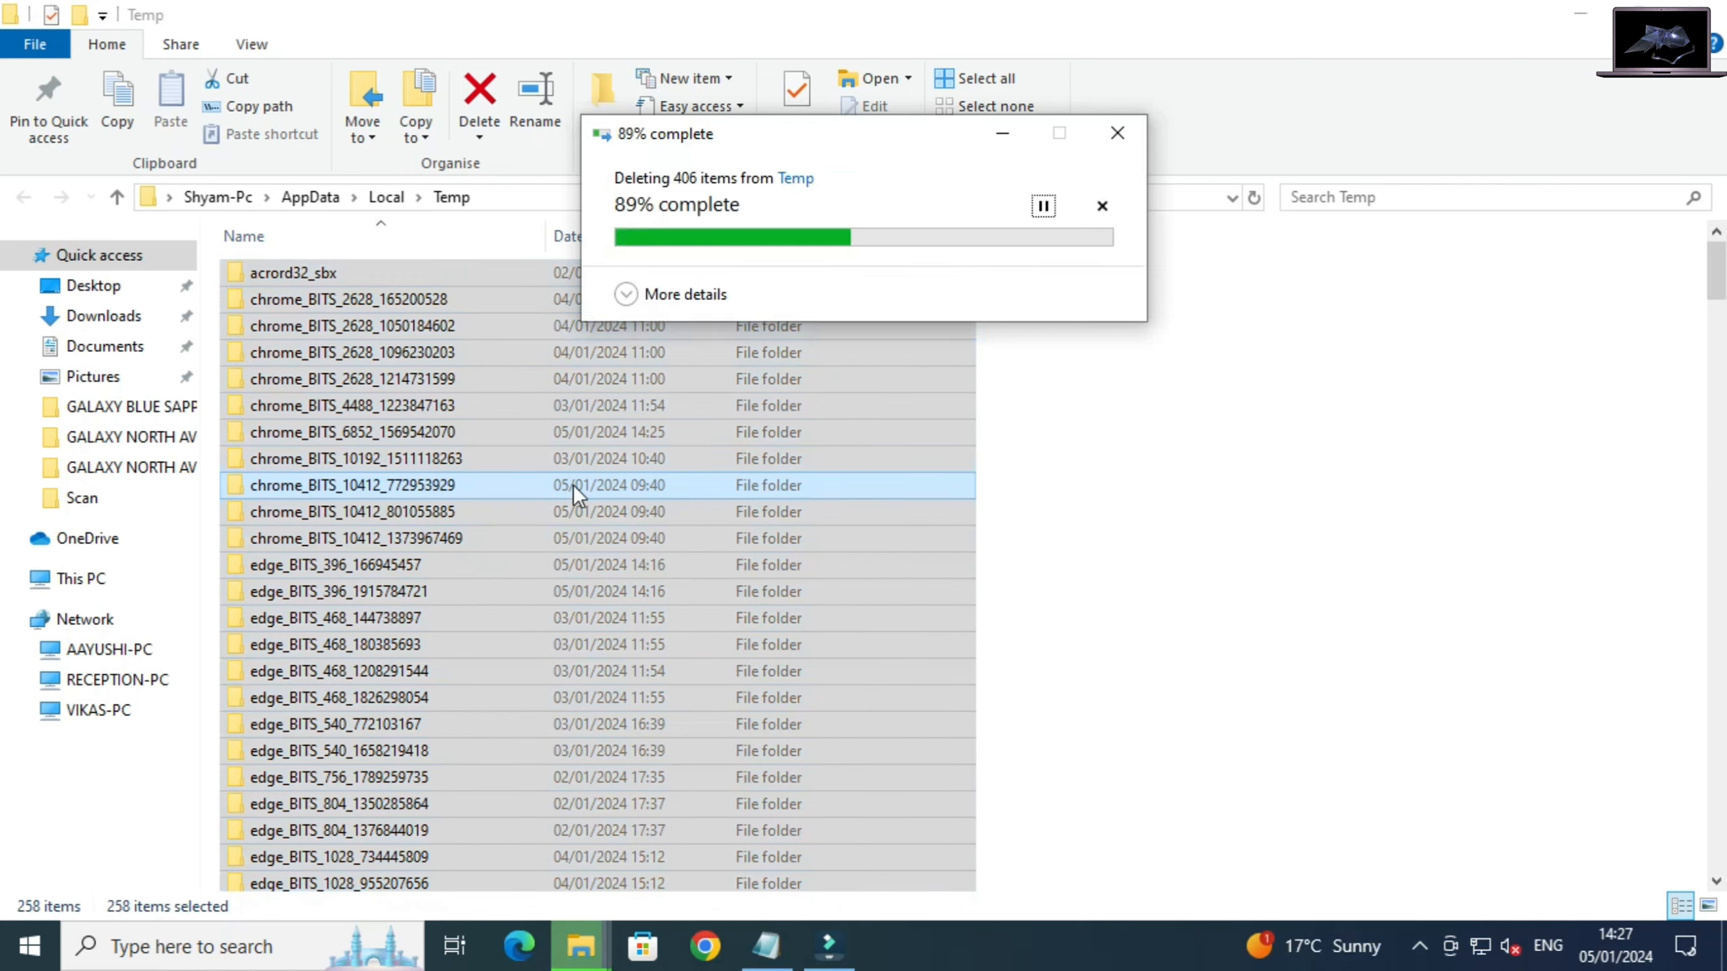
click(681, 368)
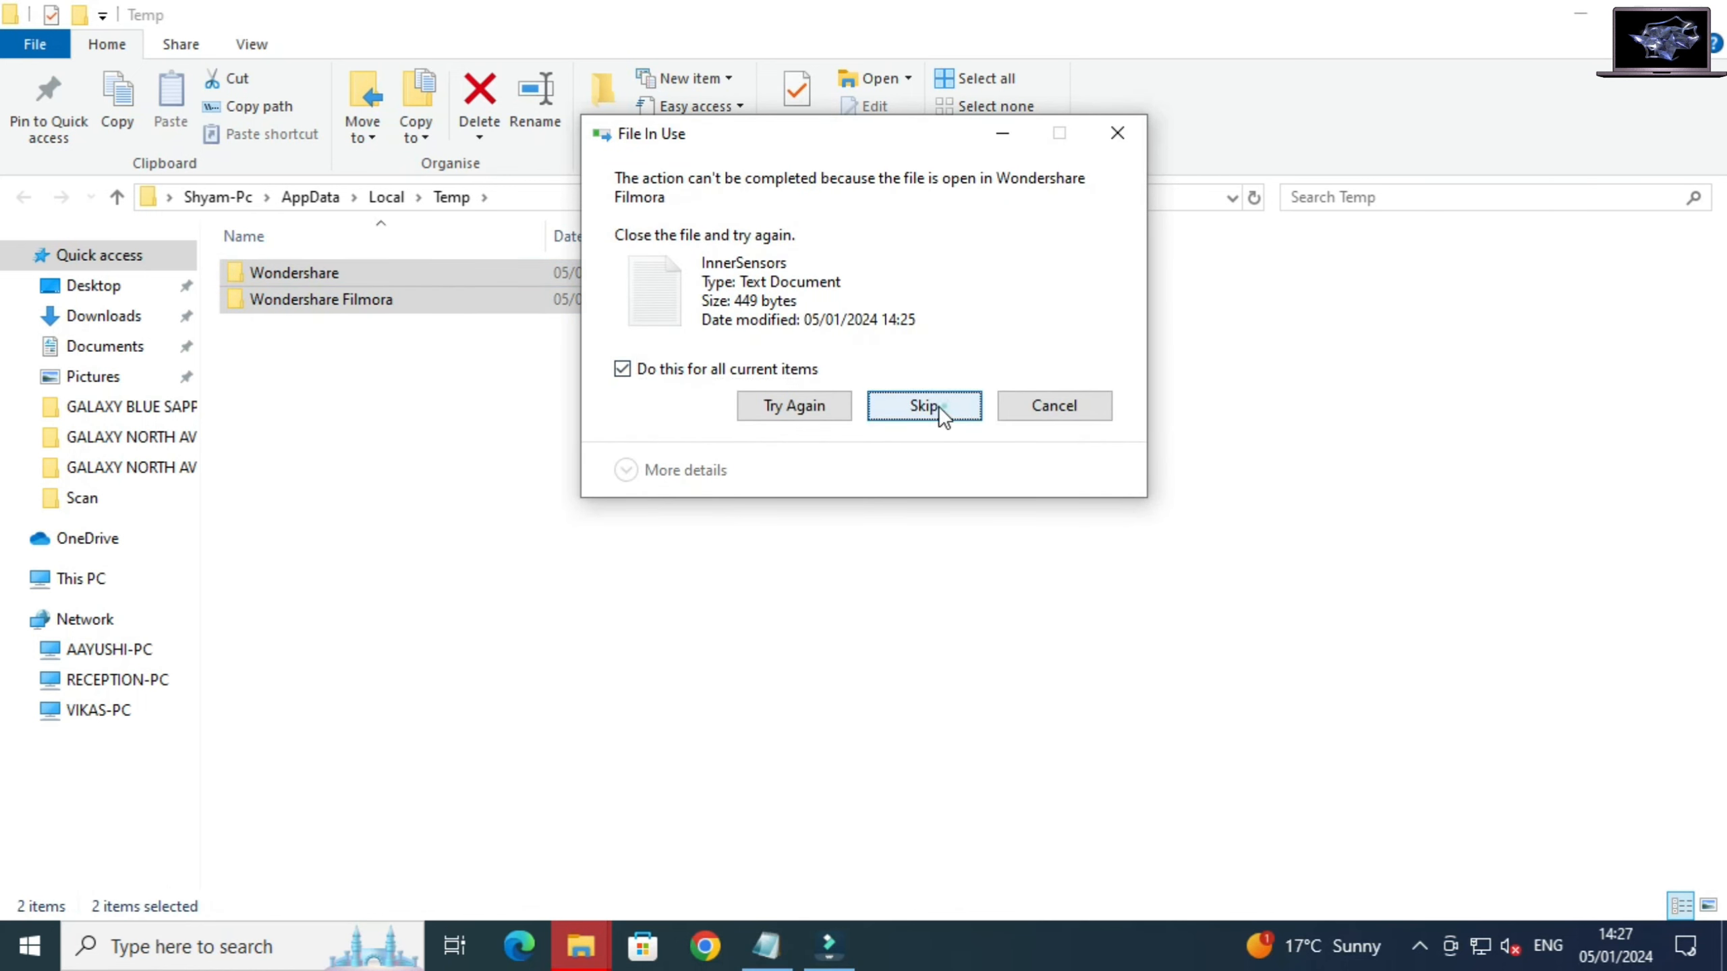
click(940, 405)
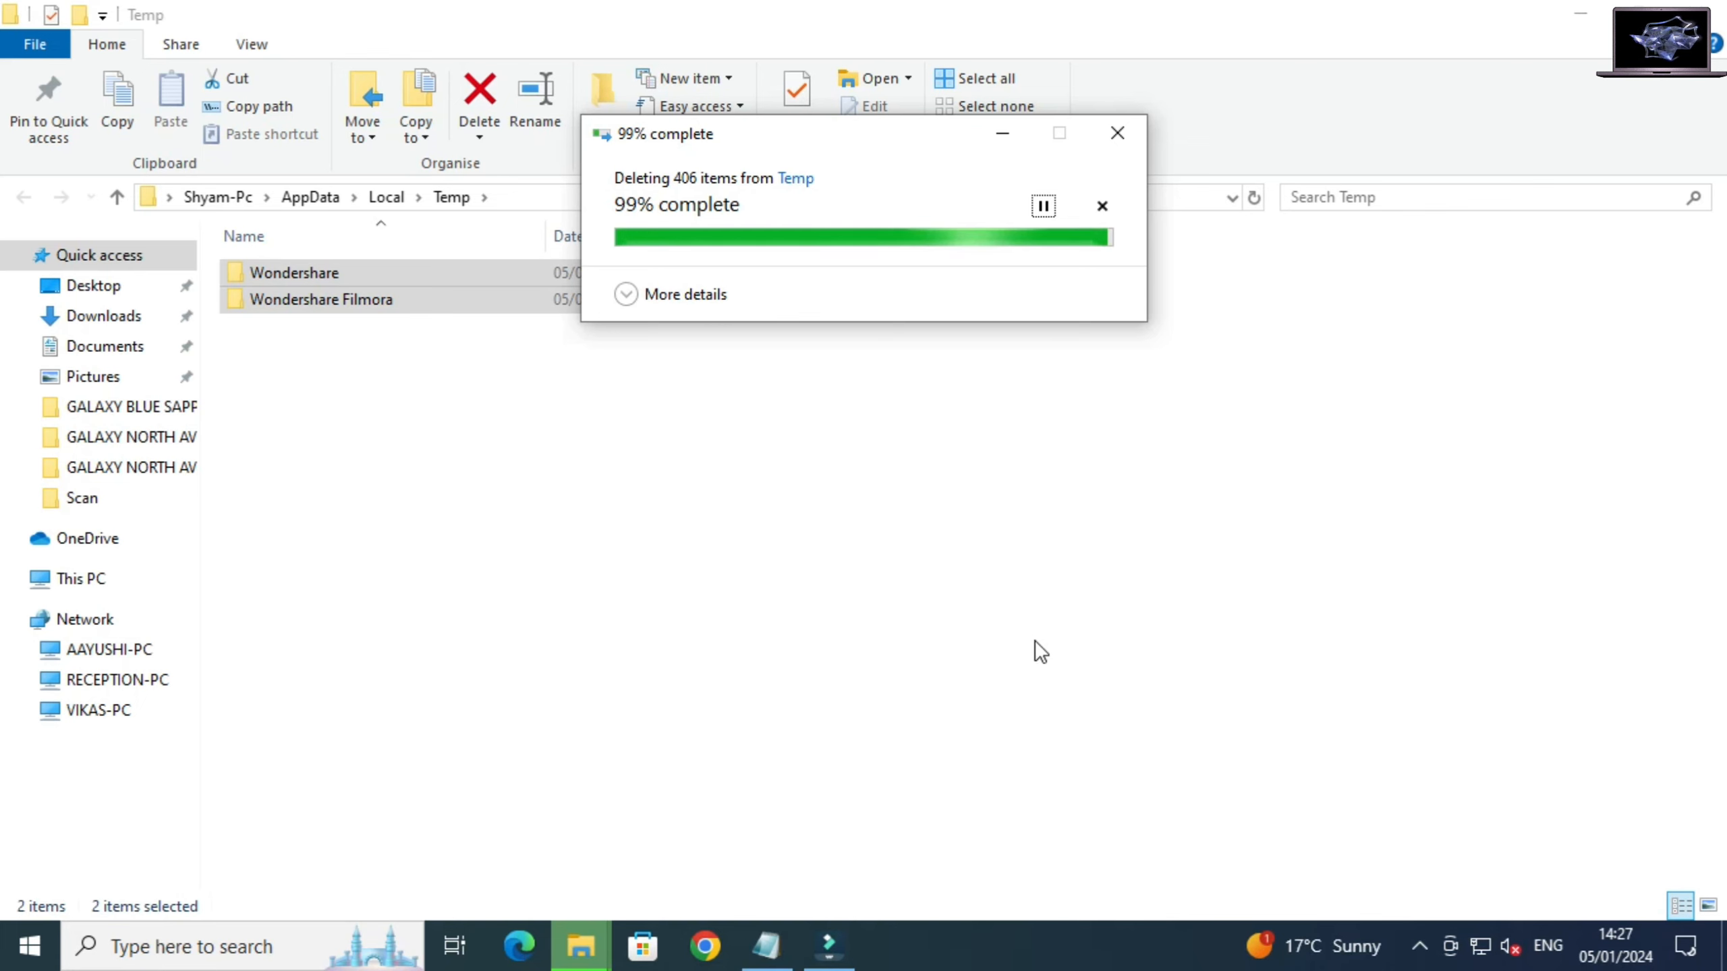
Step: Switch to Google Chrome by launching it
click(705, 945)
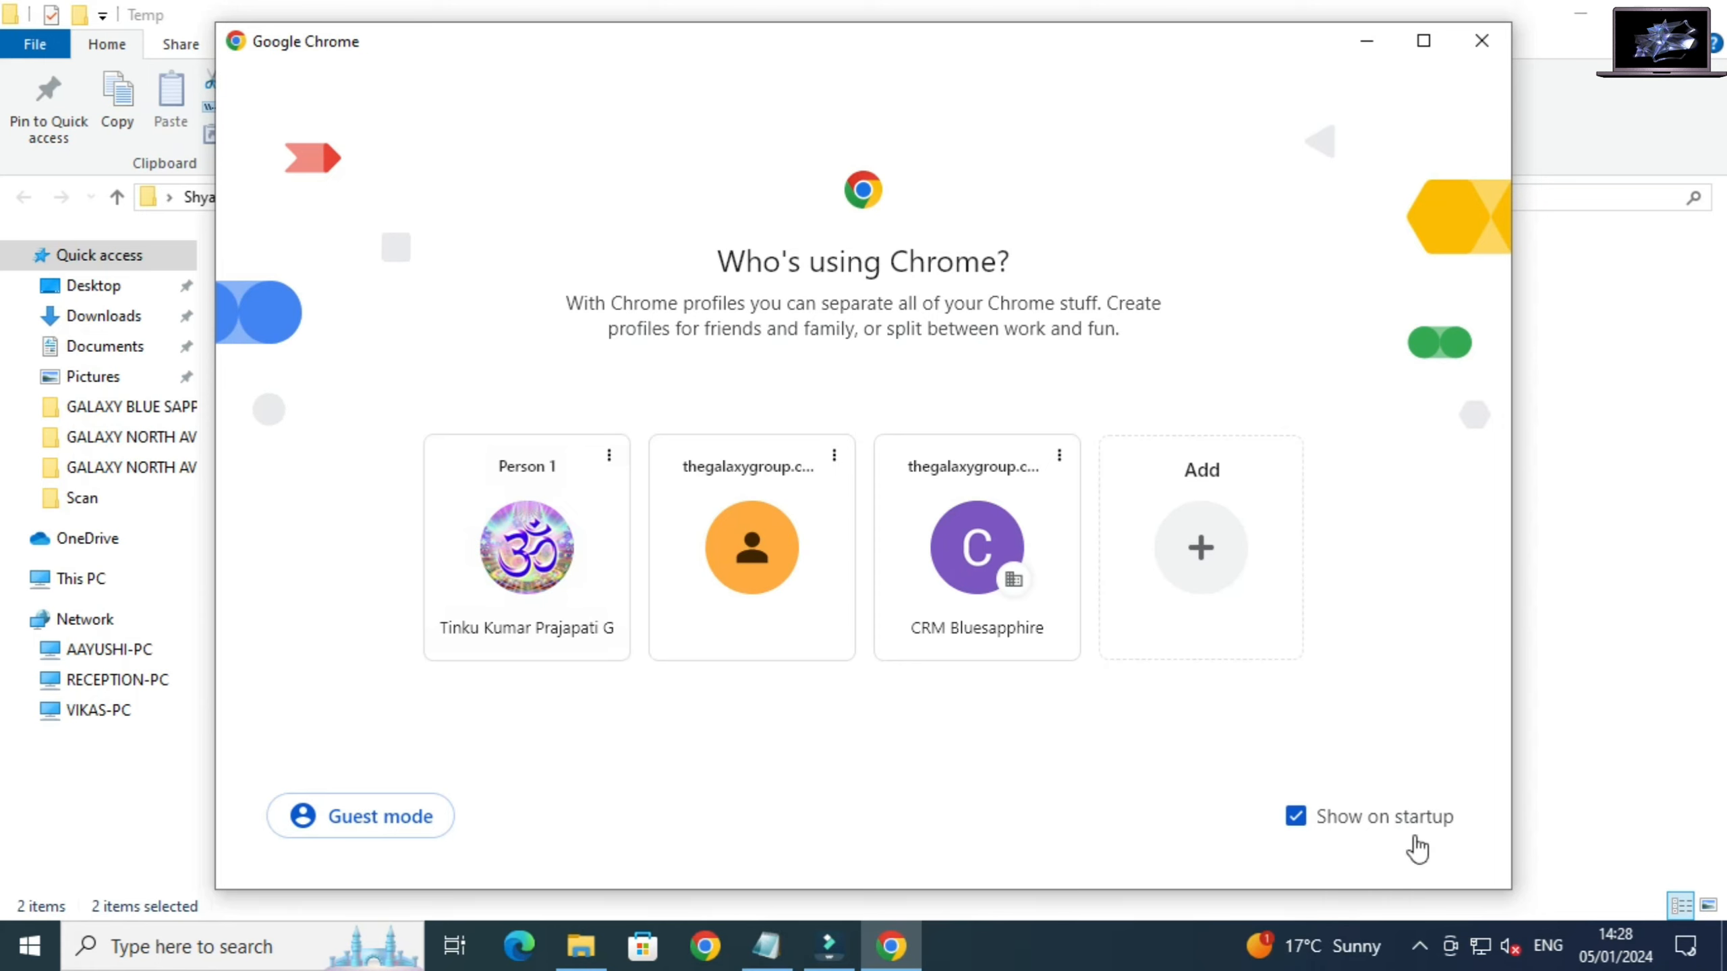
click(1231, 545)
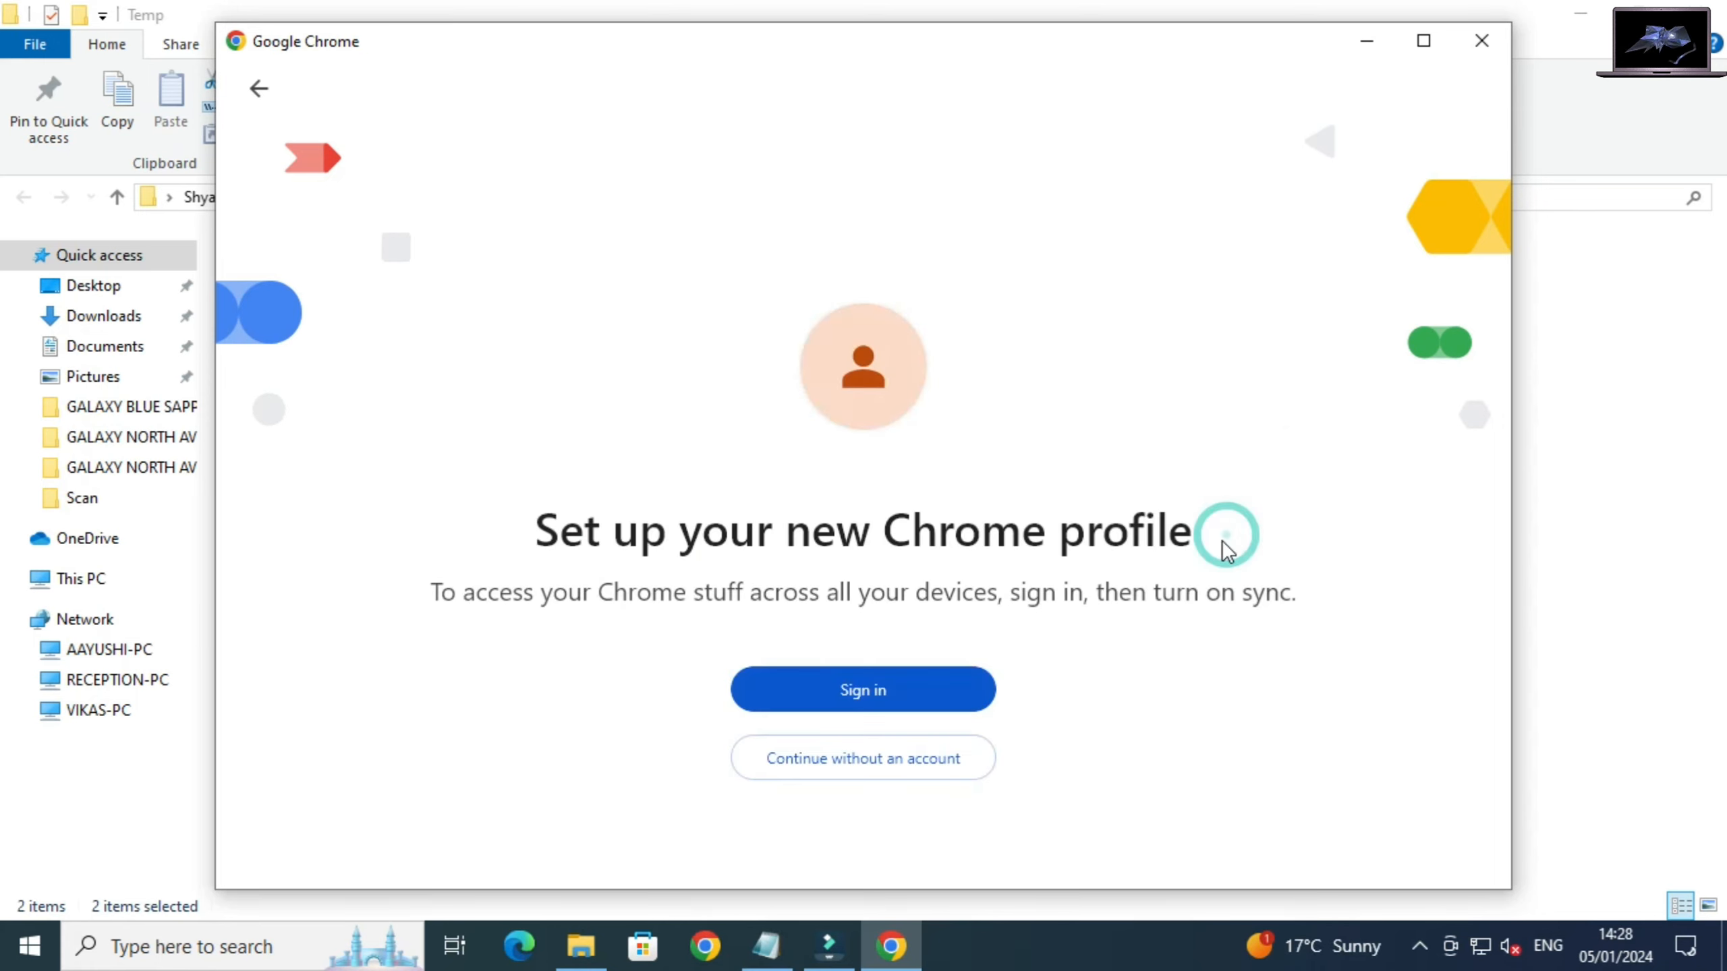
click(911, 772)
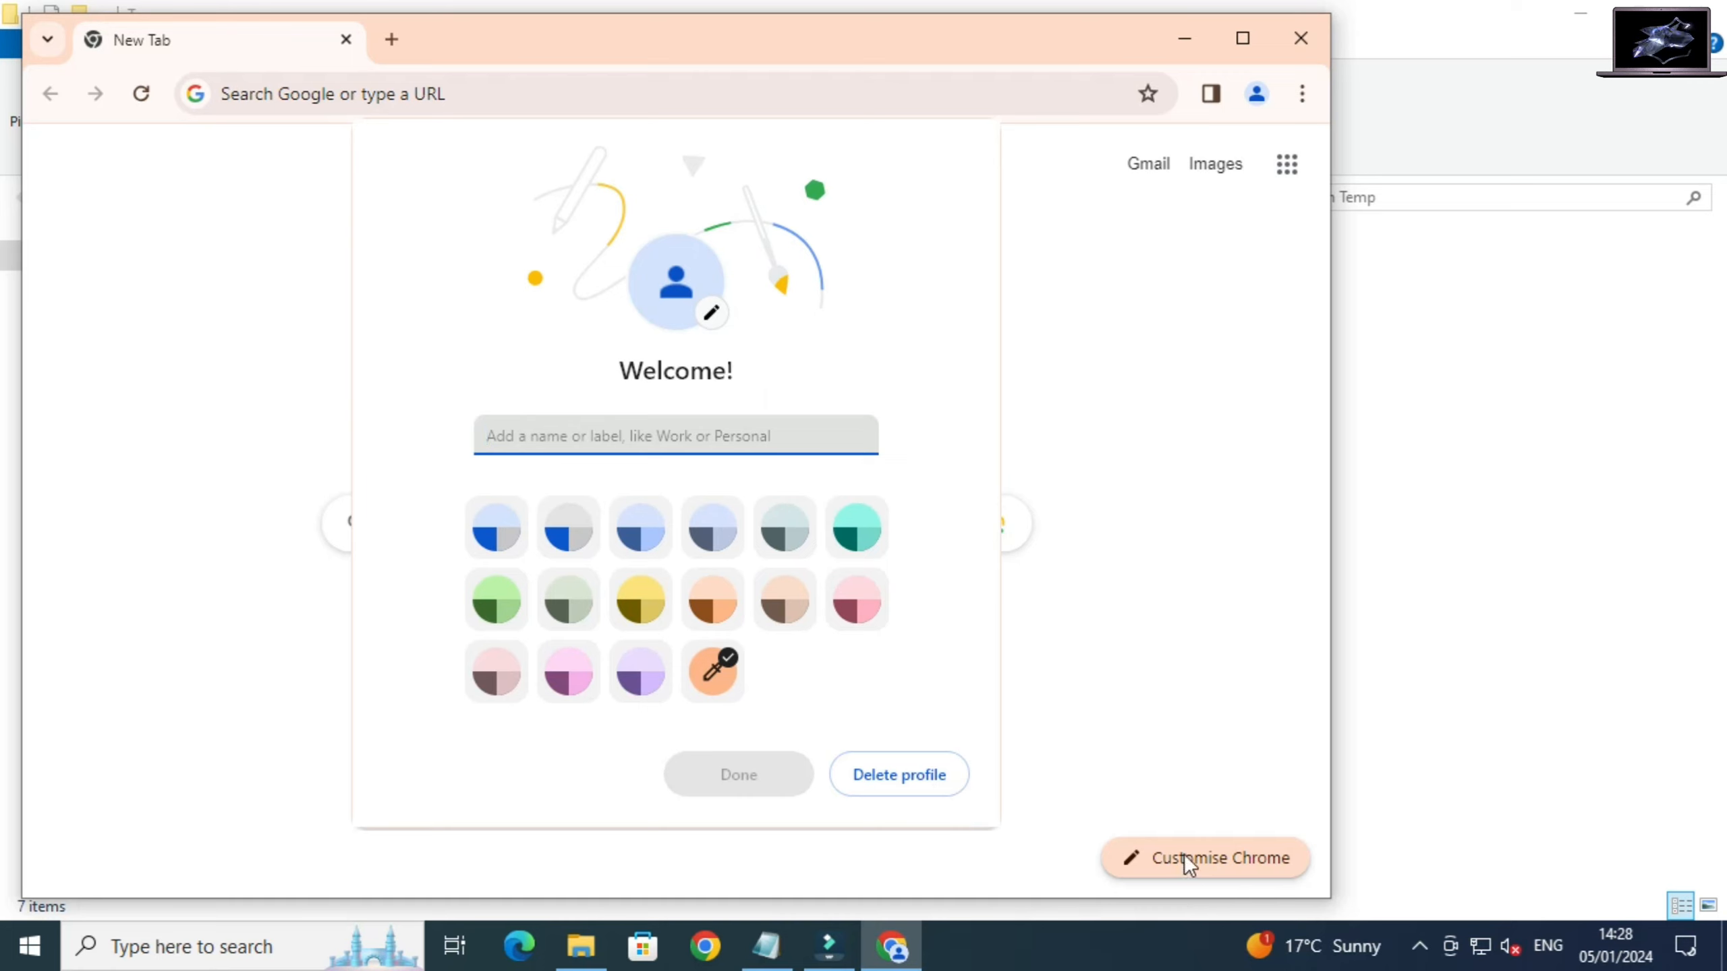
click(491, 87)
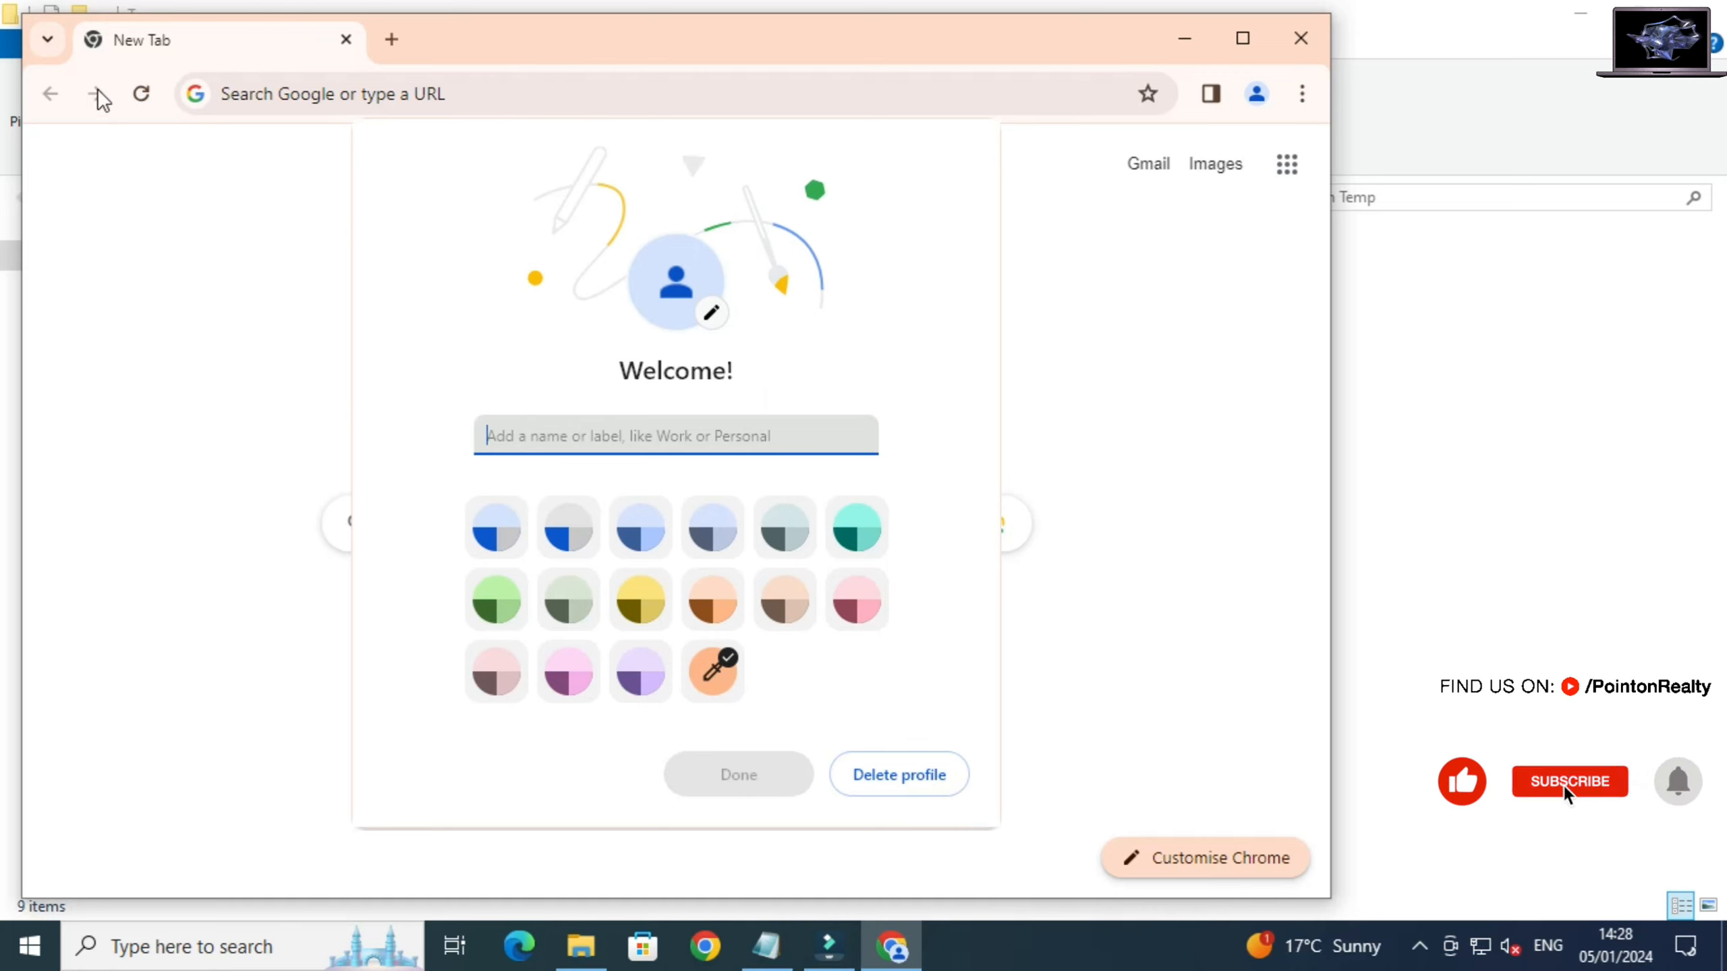
click(51, 95)
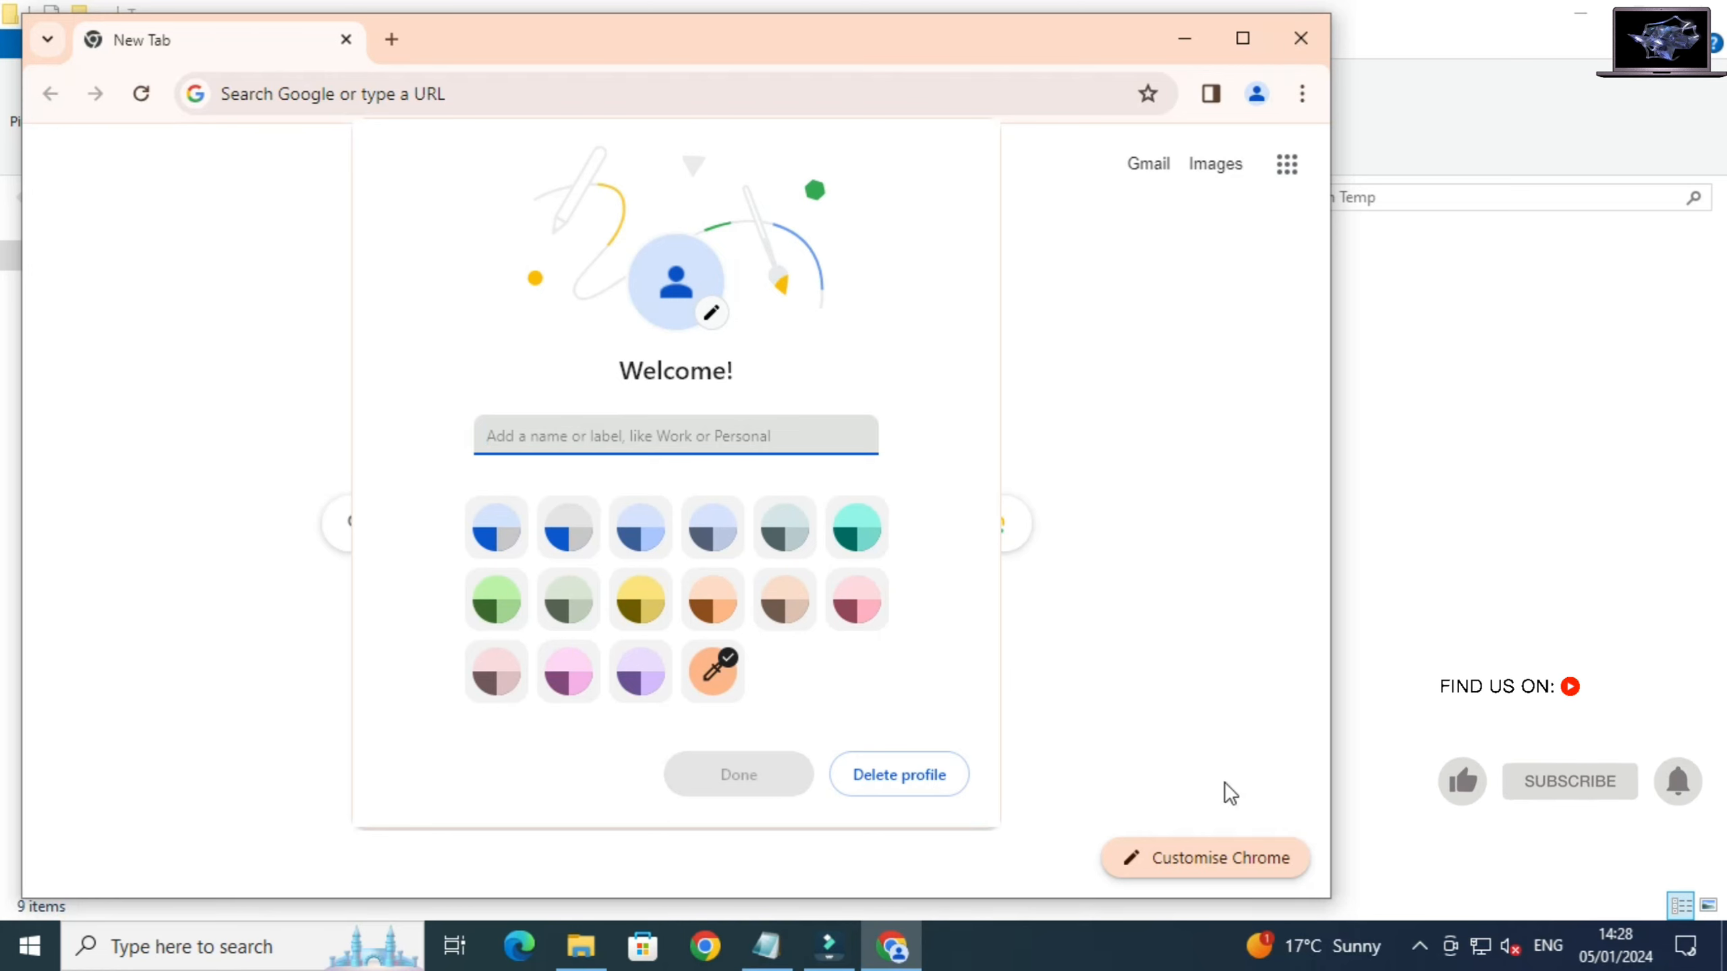
click(926, 789)
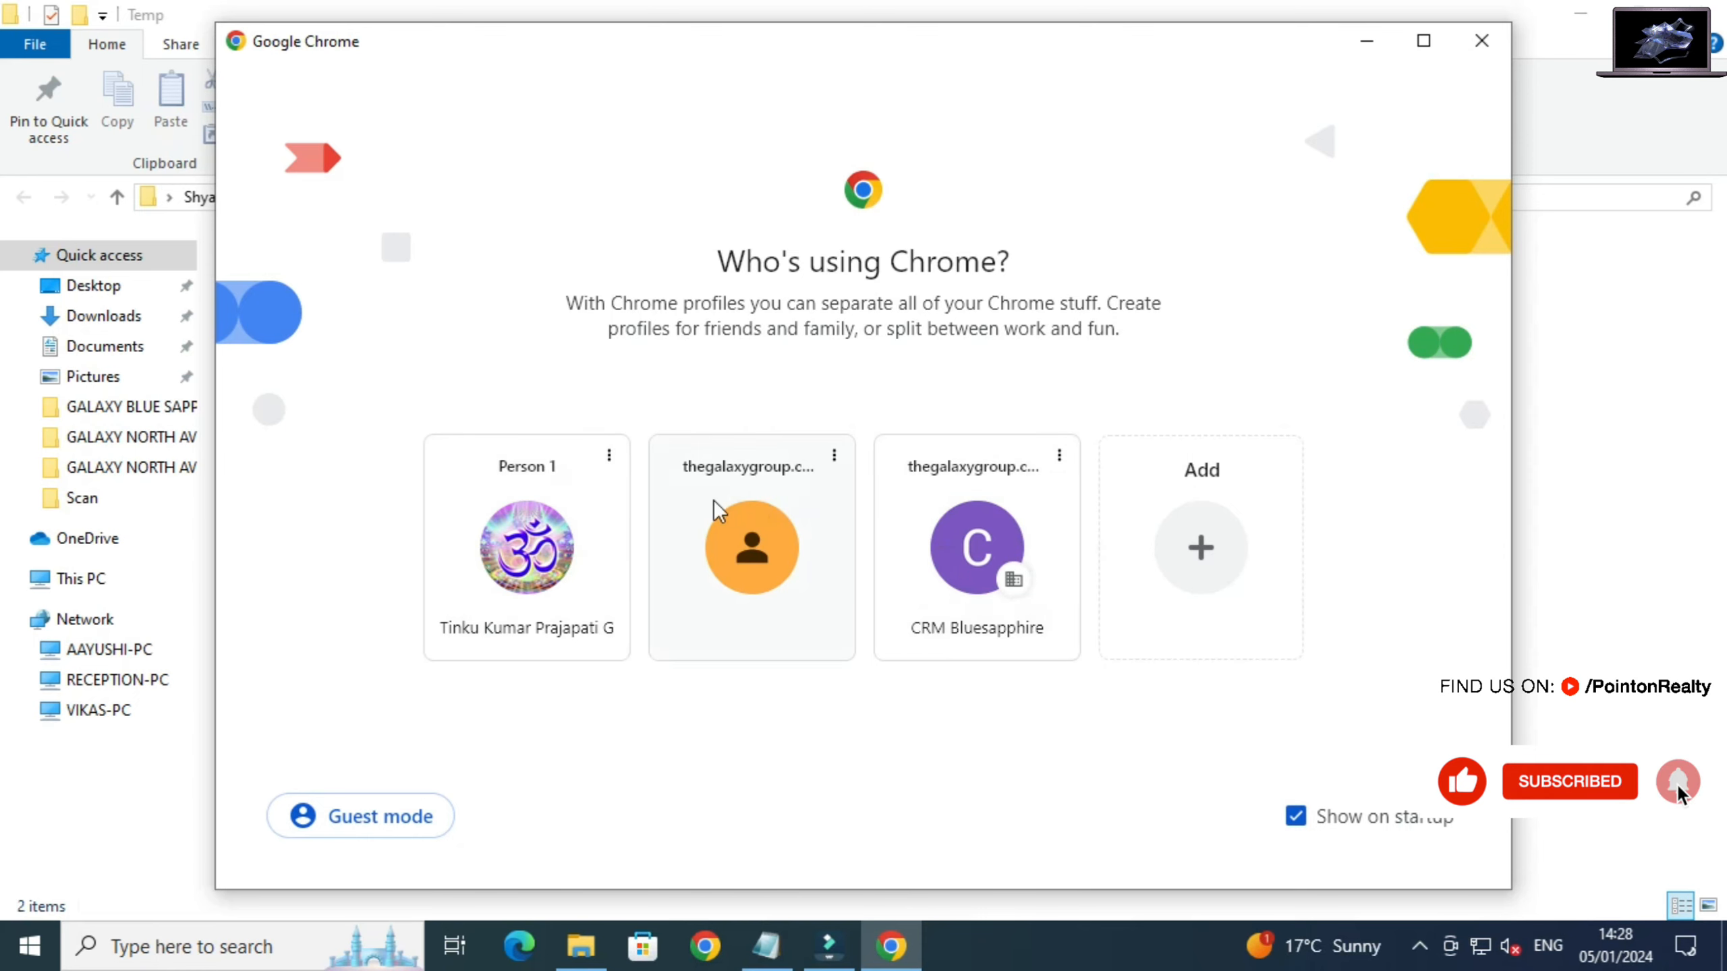
Step: Open the existing Person 1 profile and search Google for "Download latest Java 8 update 162 32 bit"
click(544, 555)
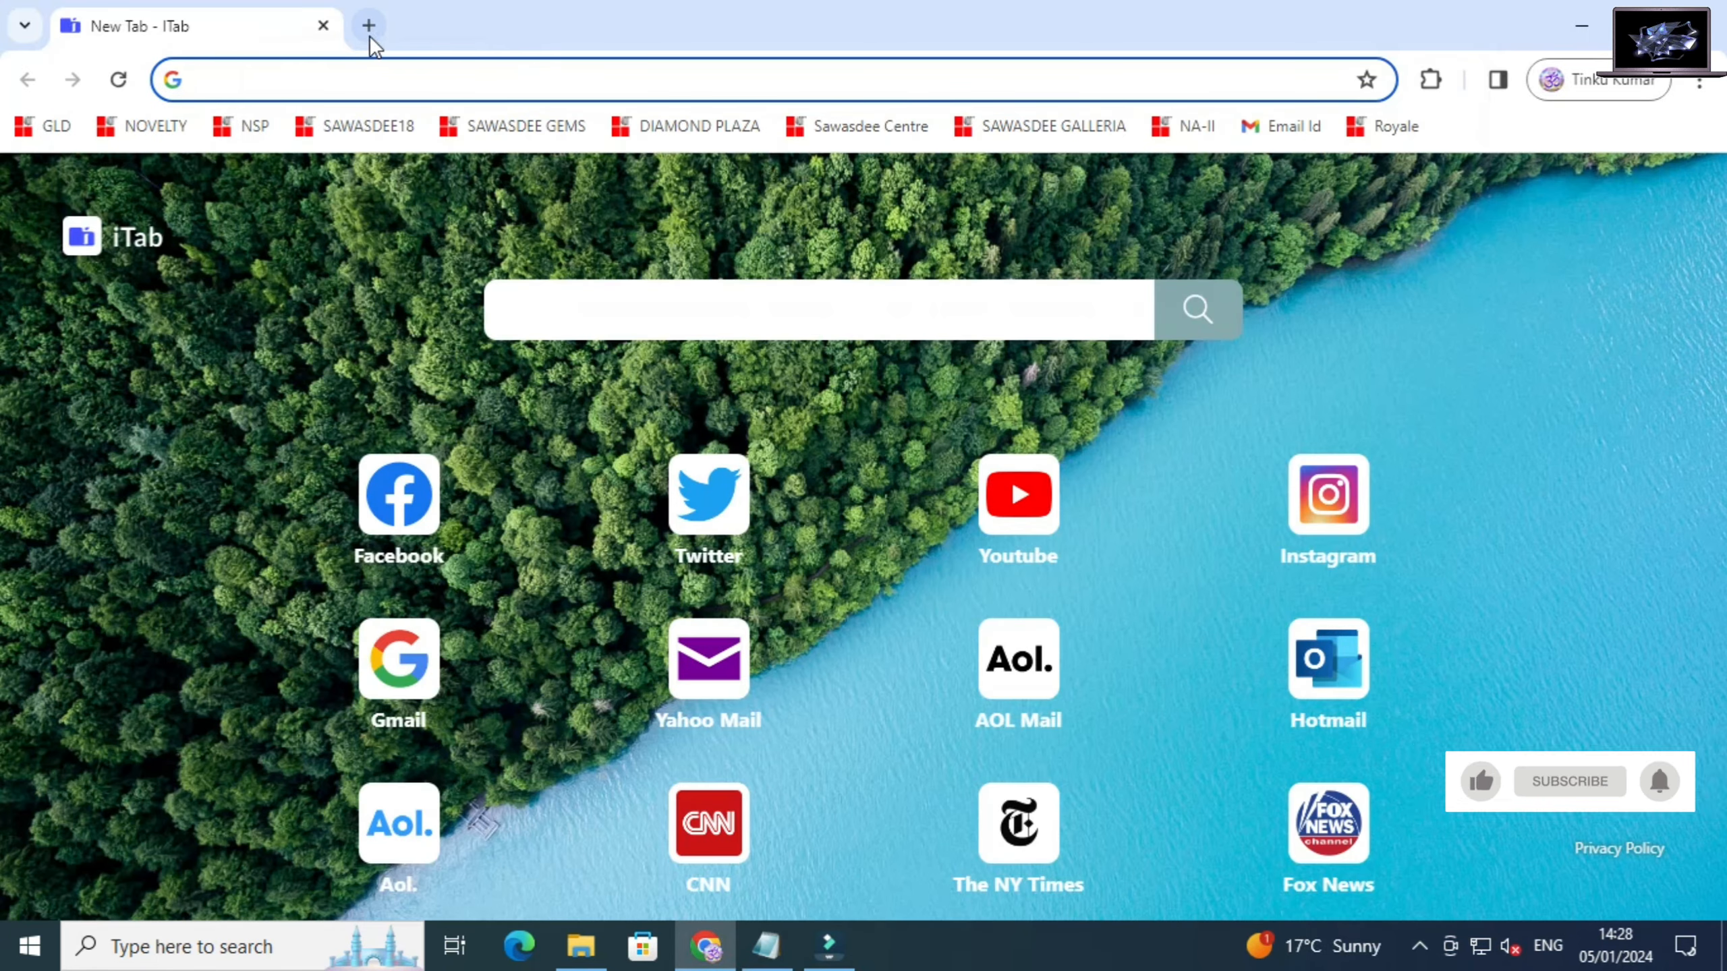
click(371, 30)
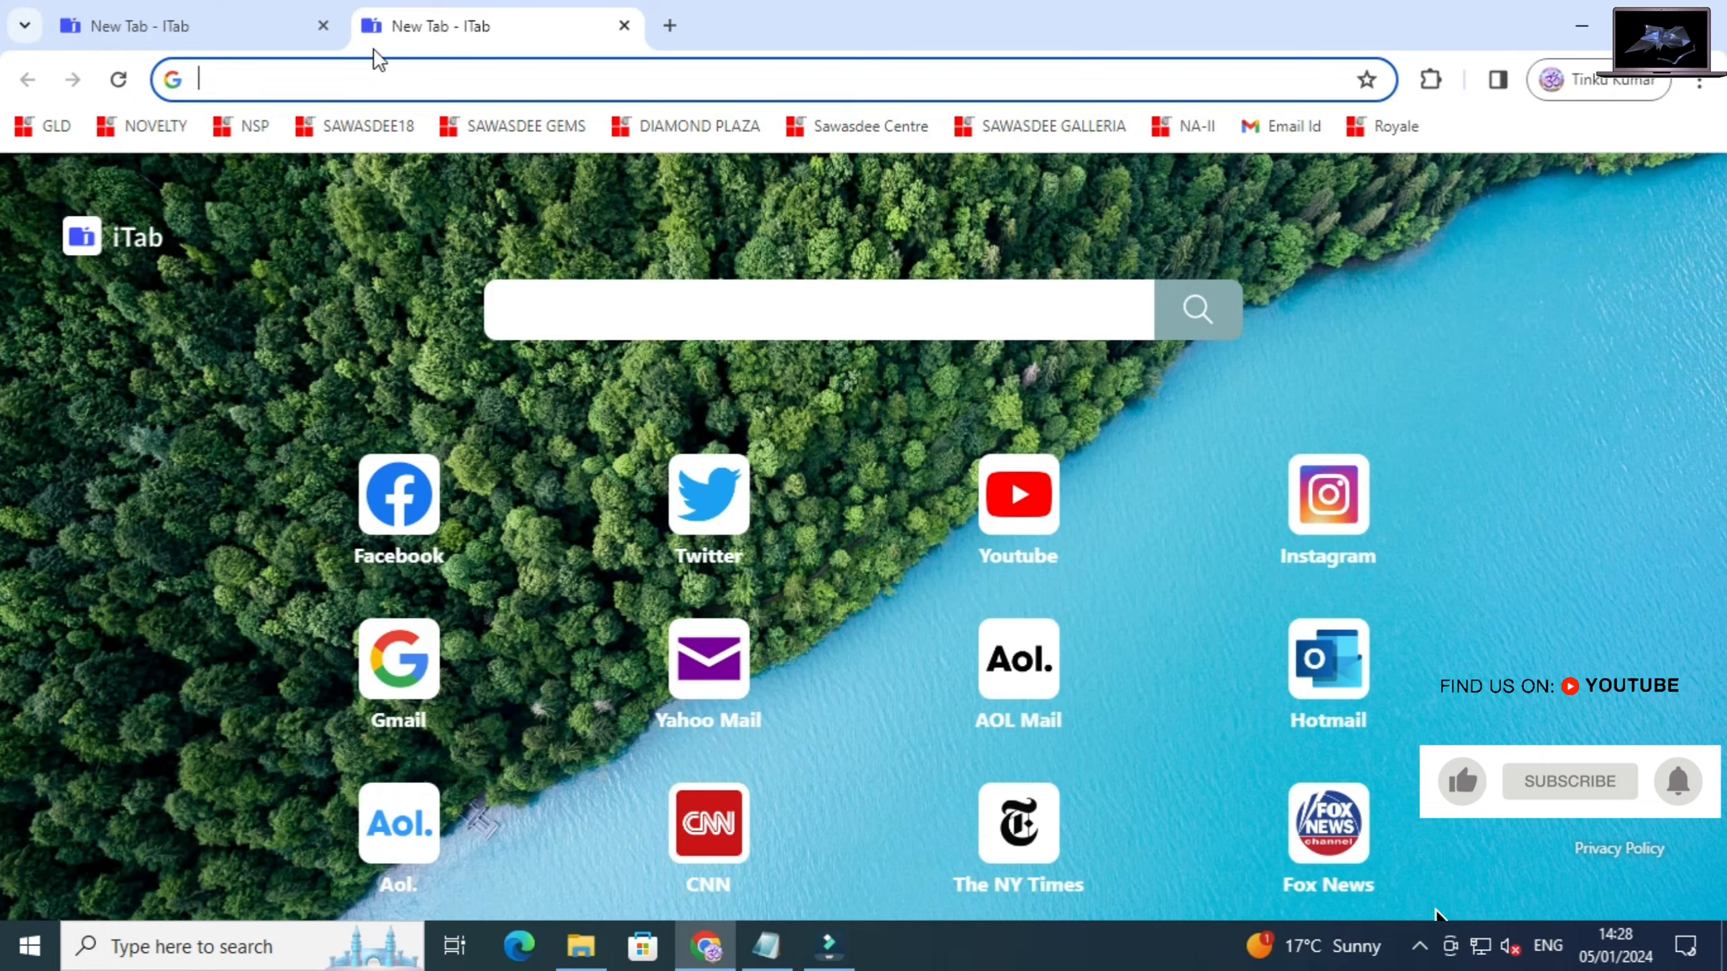
click(276, 35)
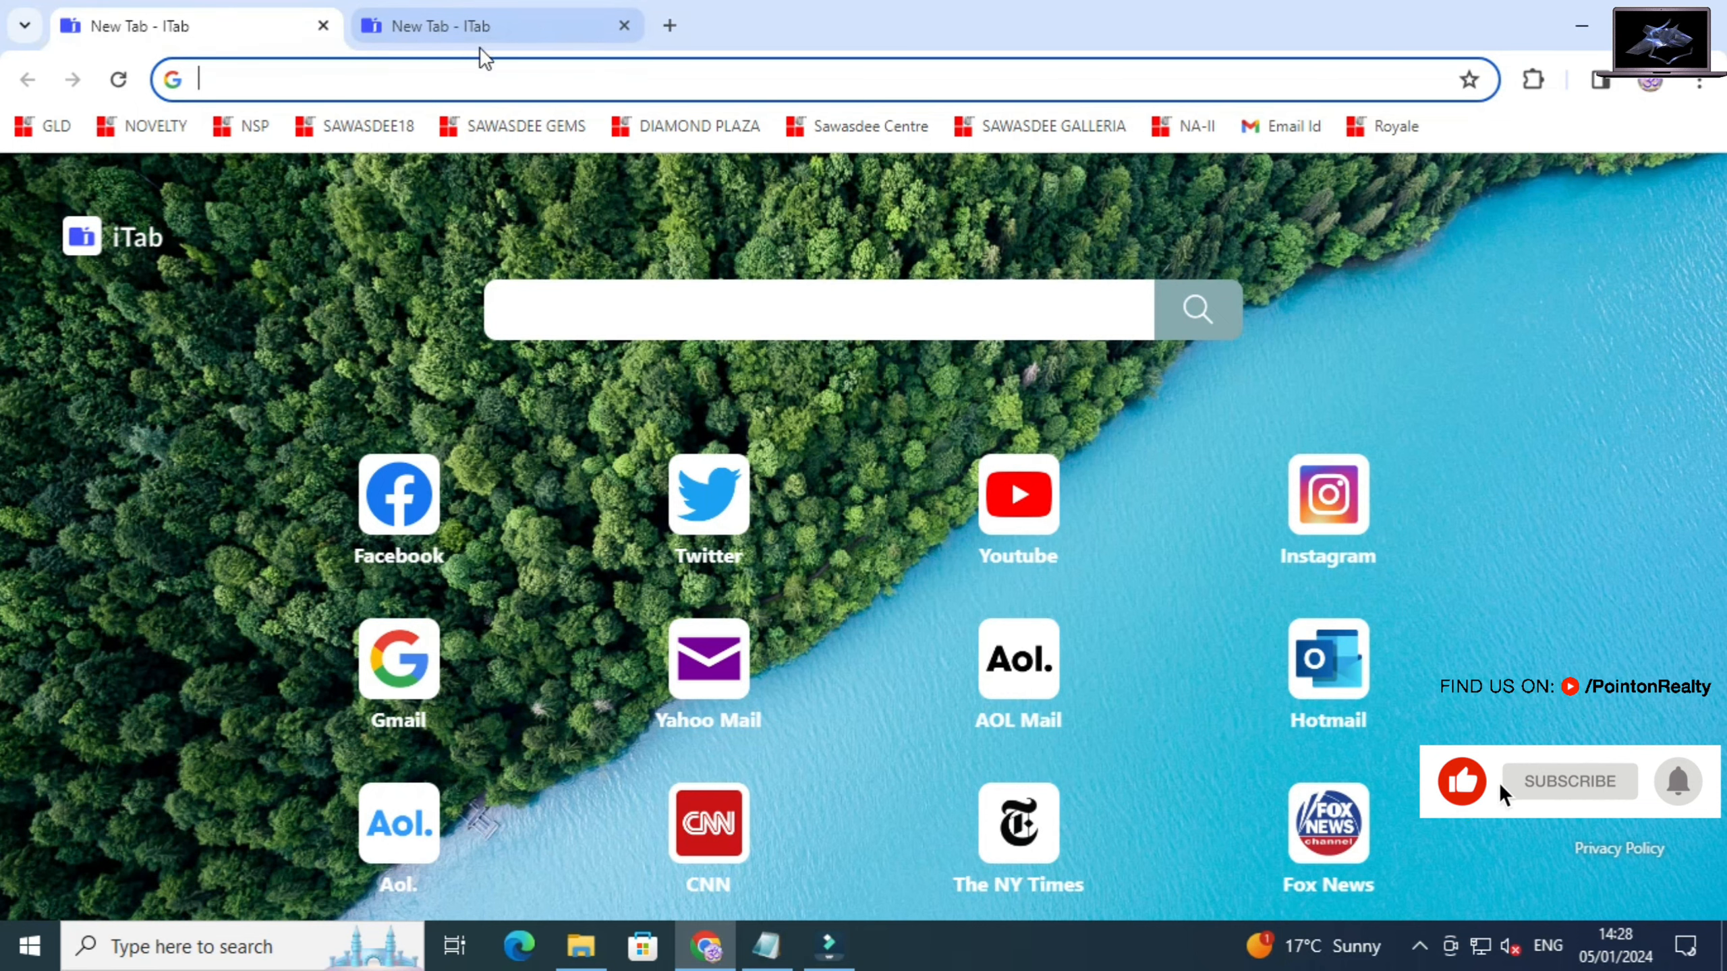
click(624, 31)
click(509, 74)
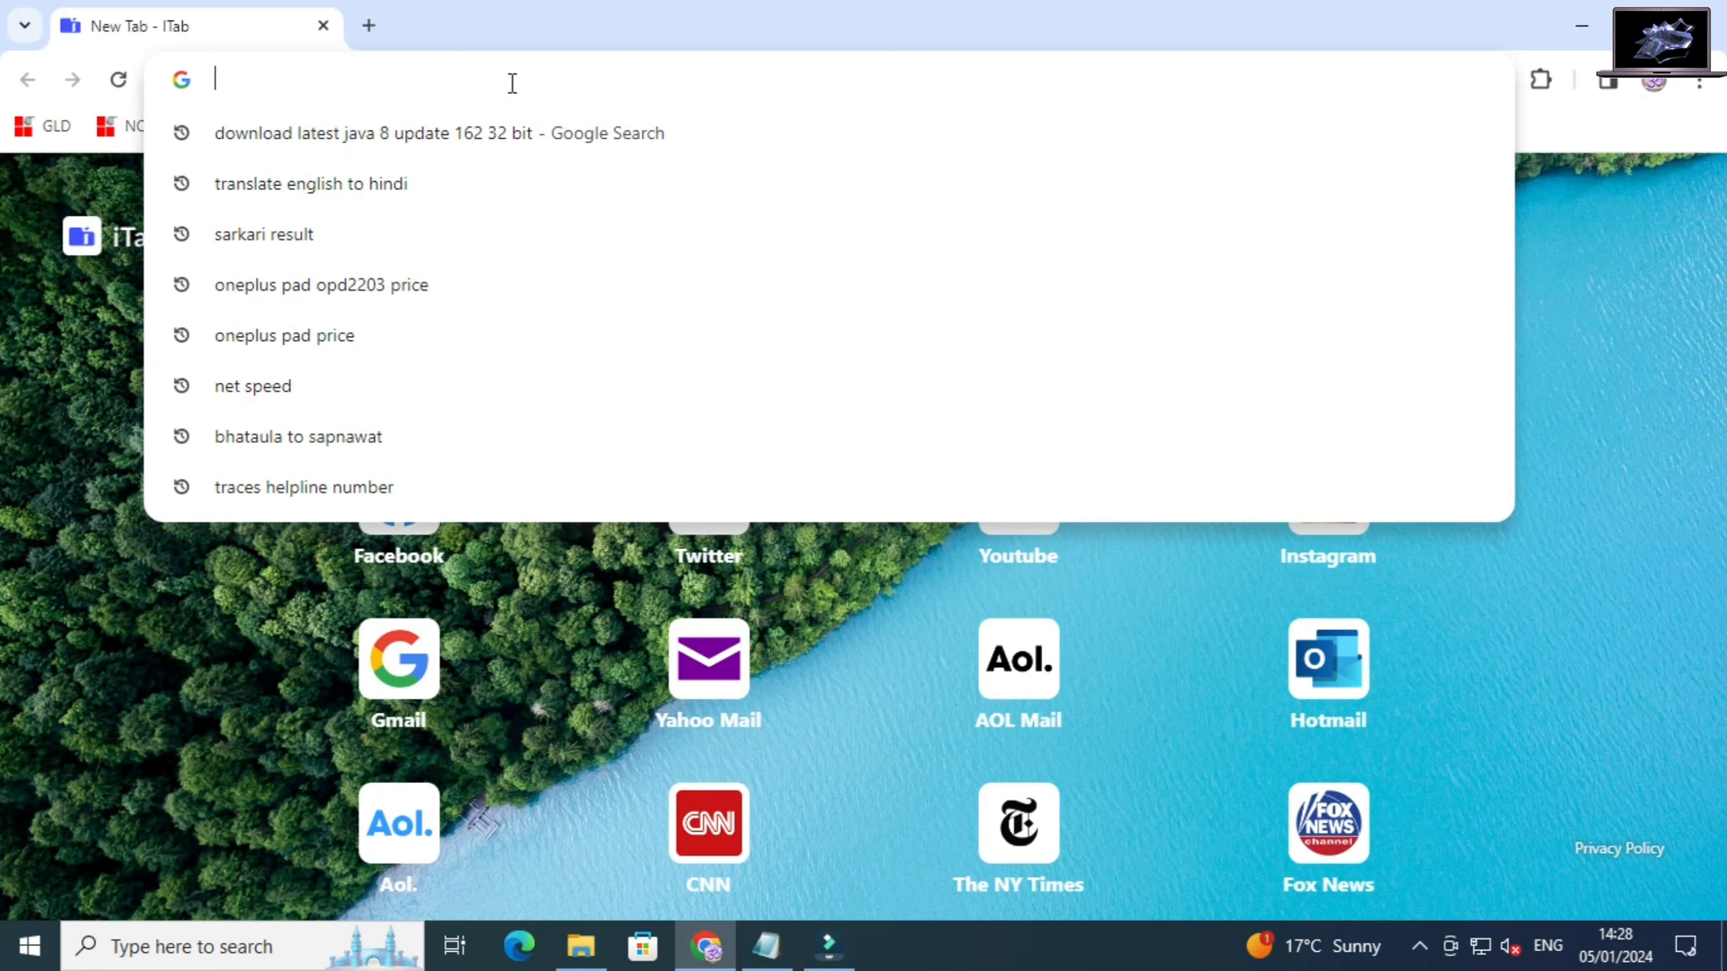
text(Download latest Java 8 update 162 32 bit)
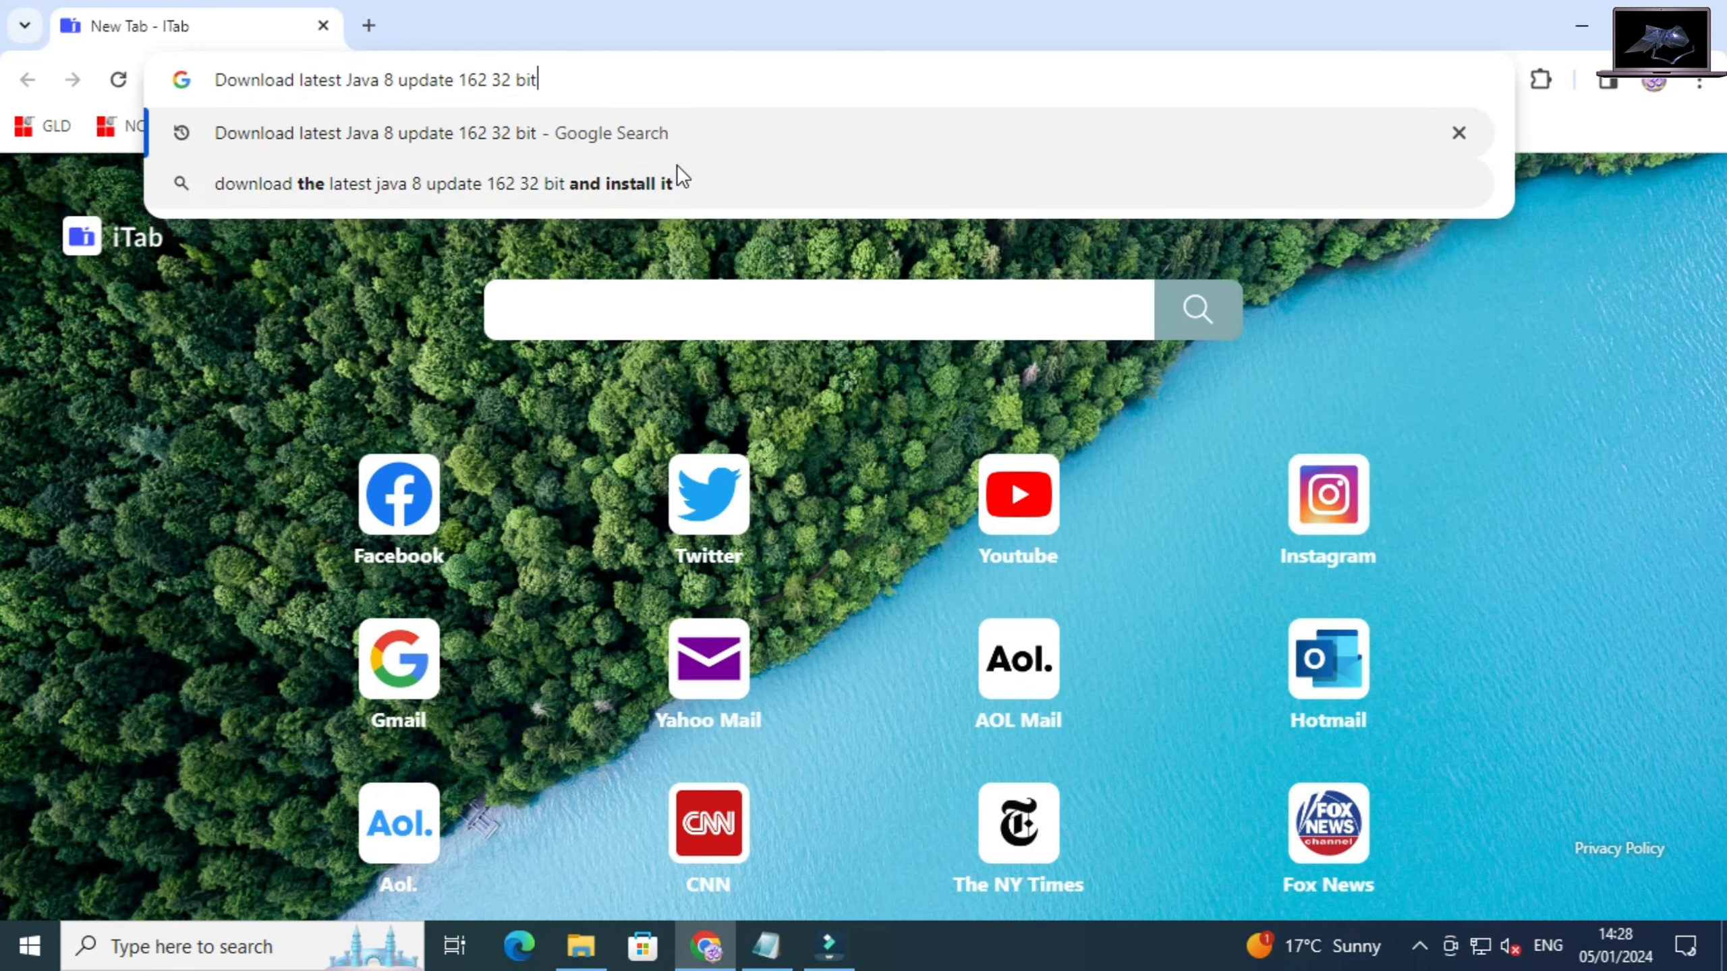
click(523, 133)
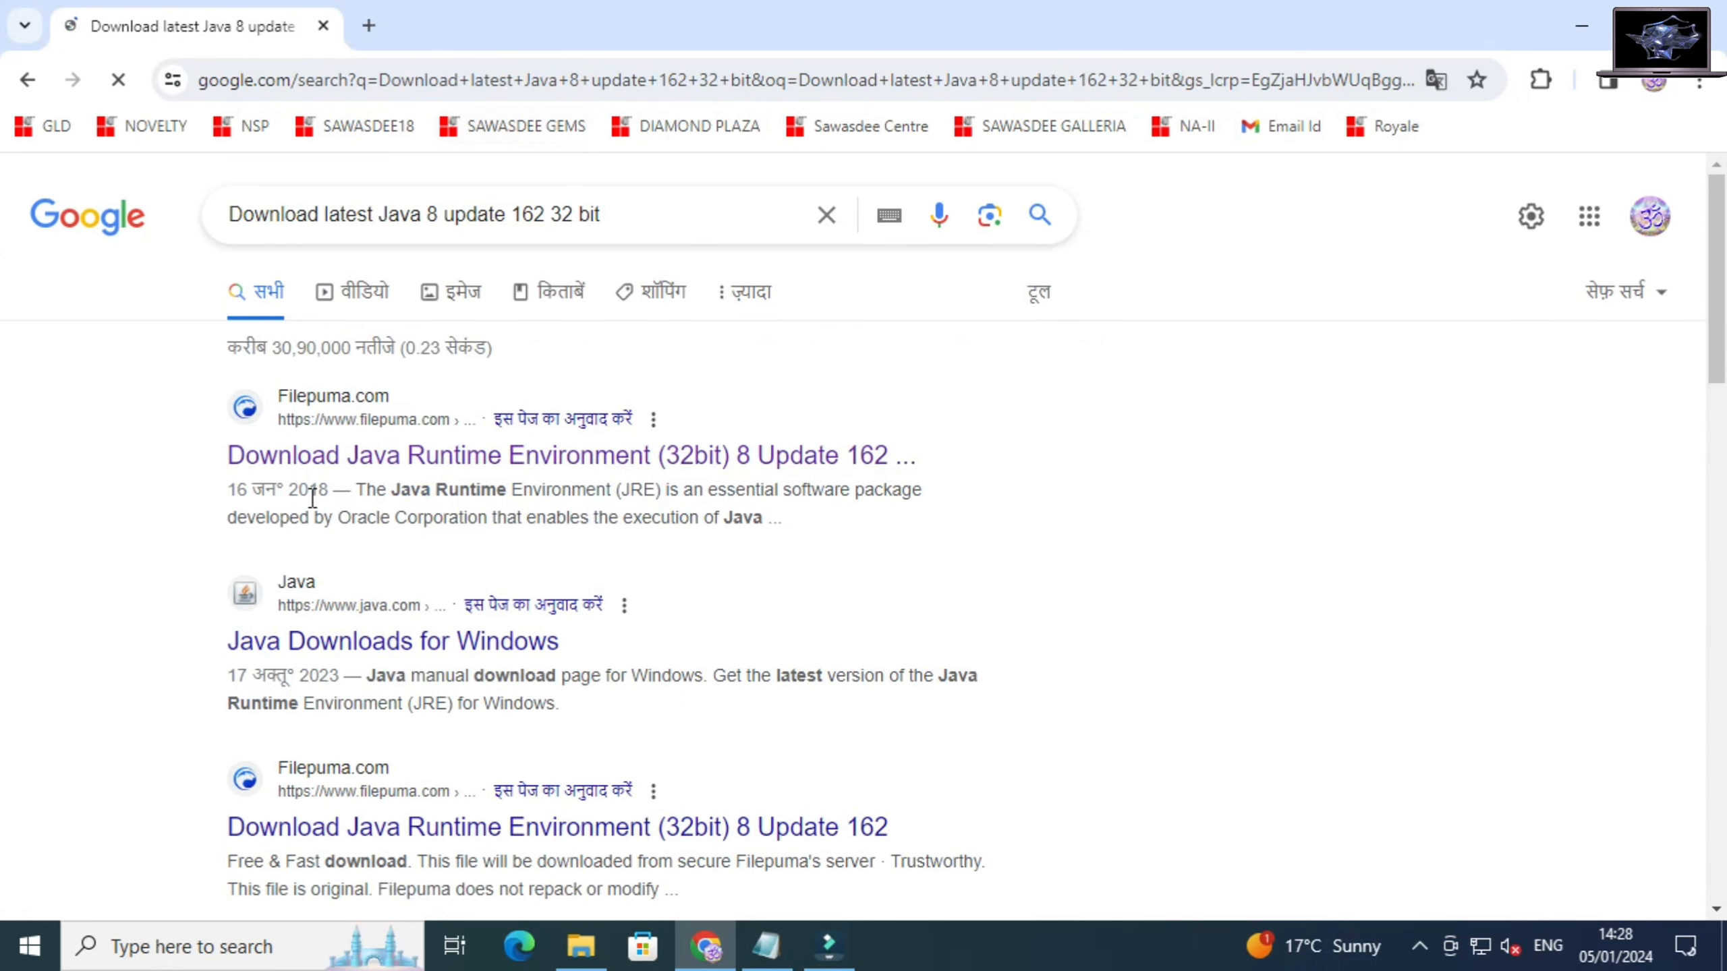
Step: Open Filepuma's Java Runtime Environment (32bit) 8 Update 162 page from the search results and go to its download page
click(351, 460)
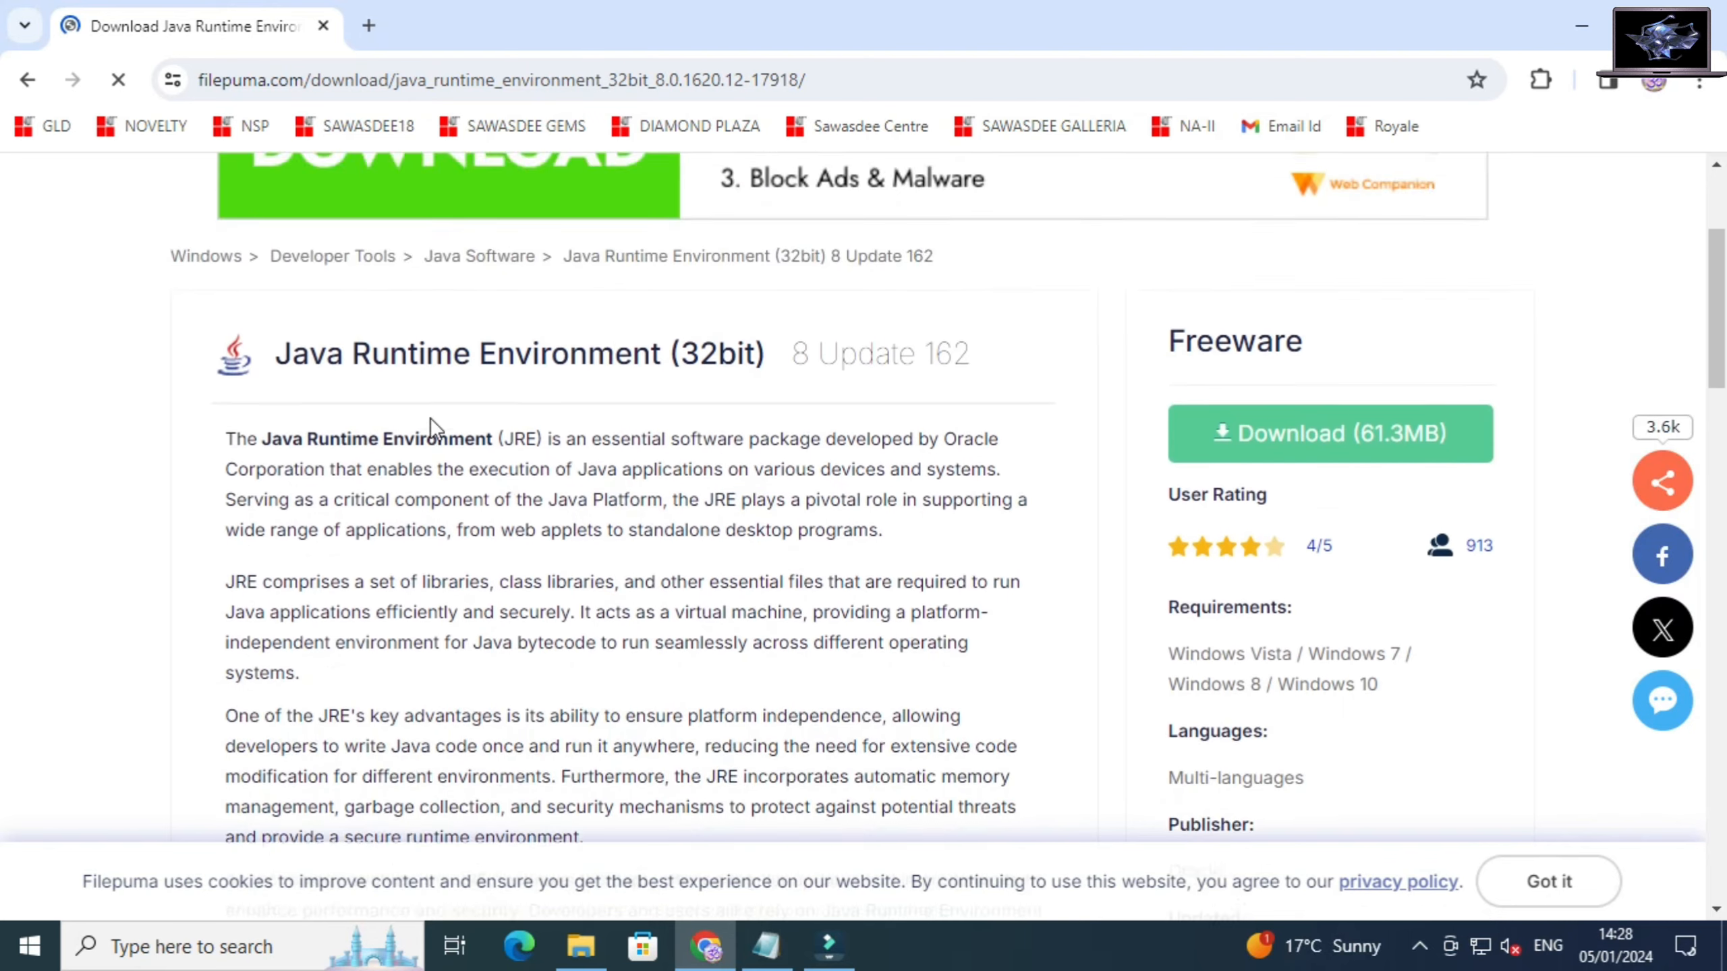
scroll(431, 418, down, 5)
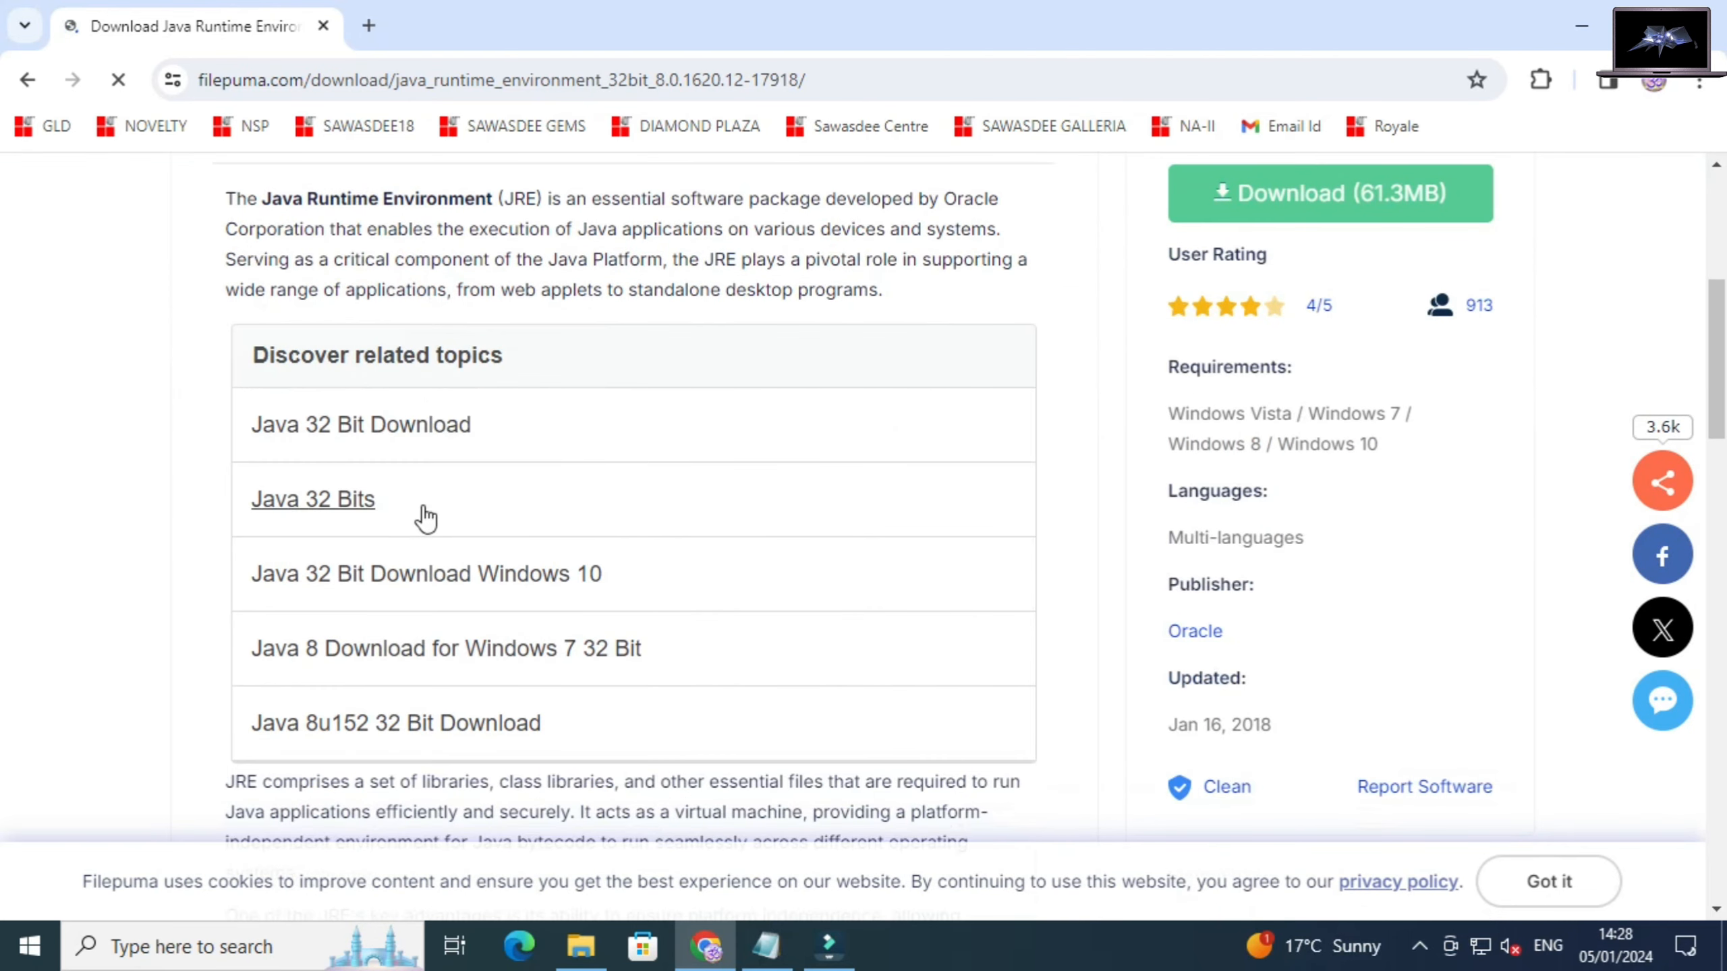
click(393, 428)
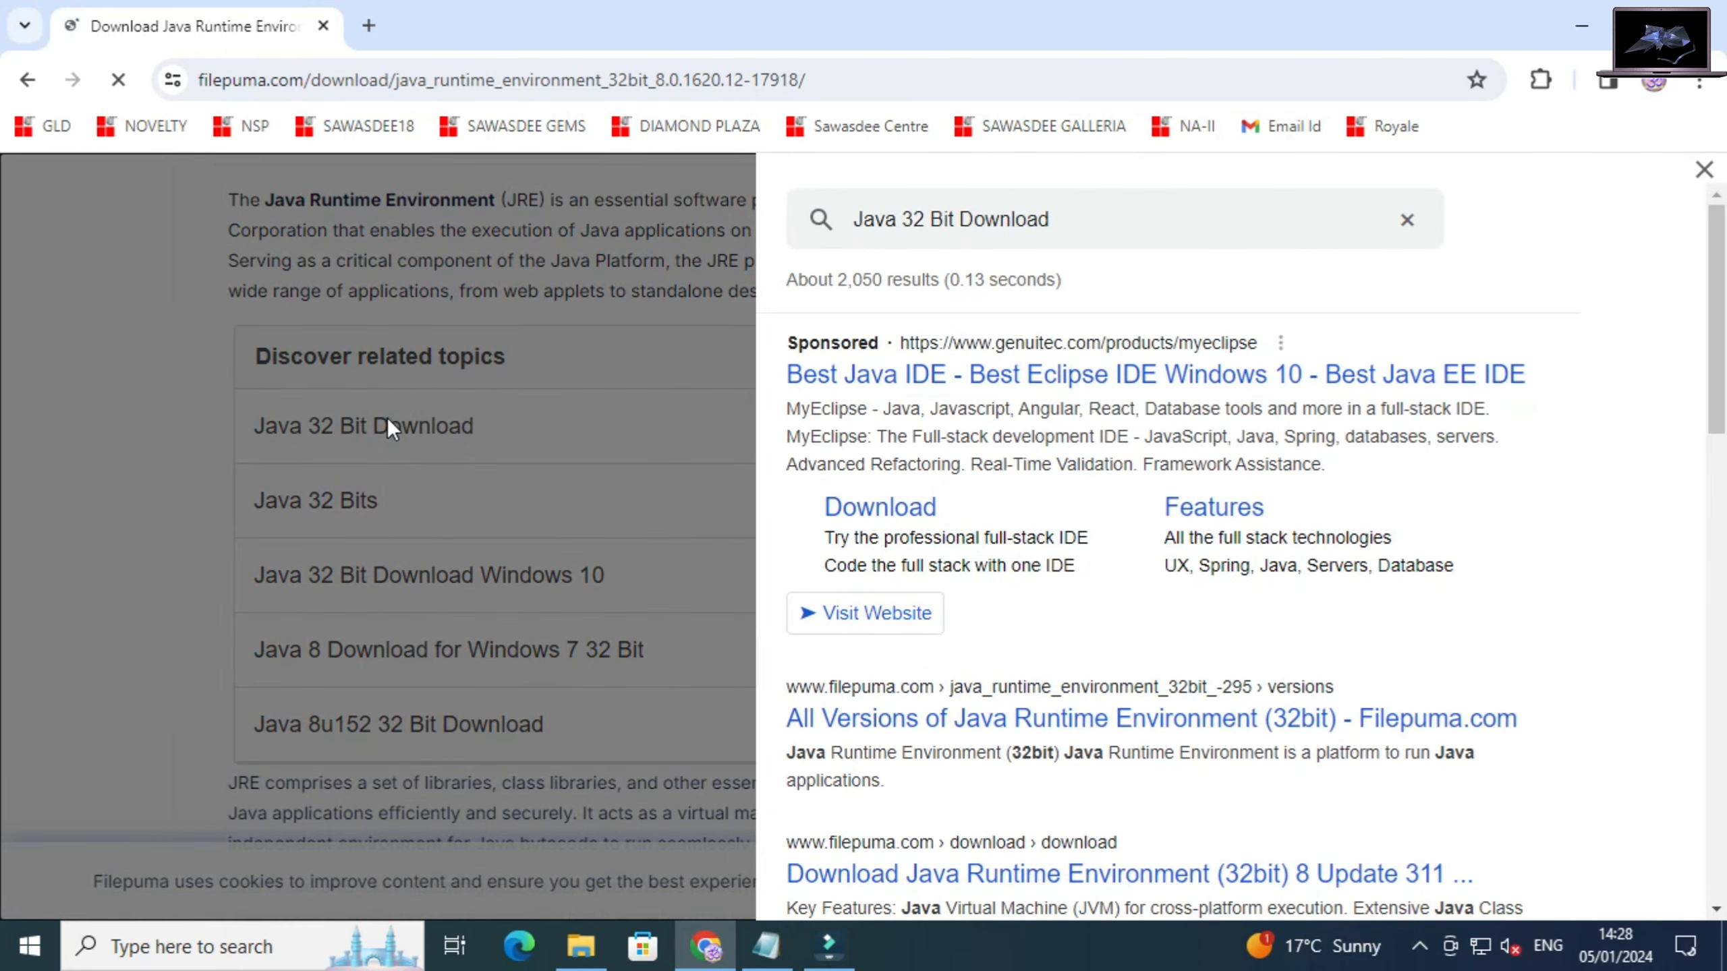
click(158, 355)
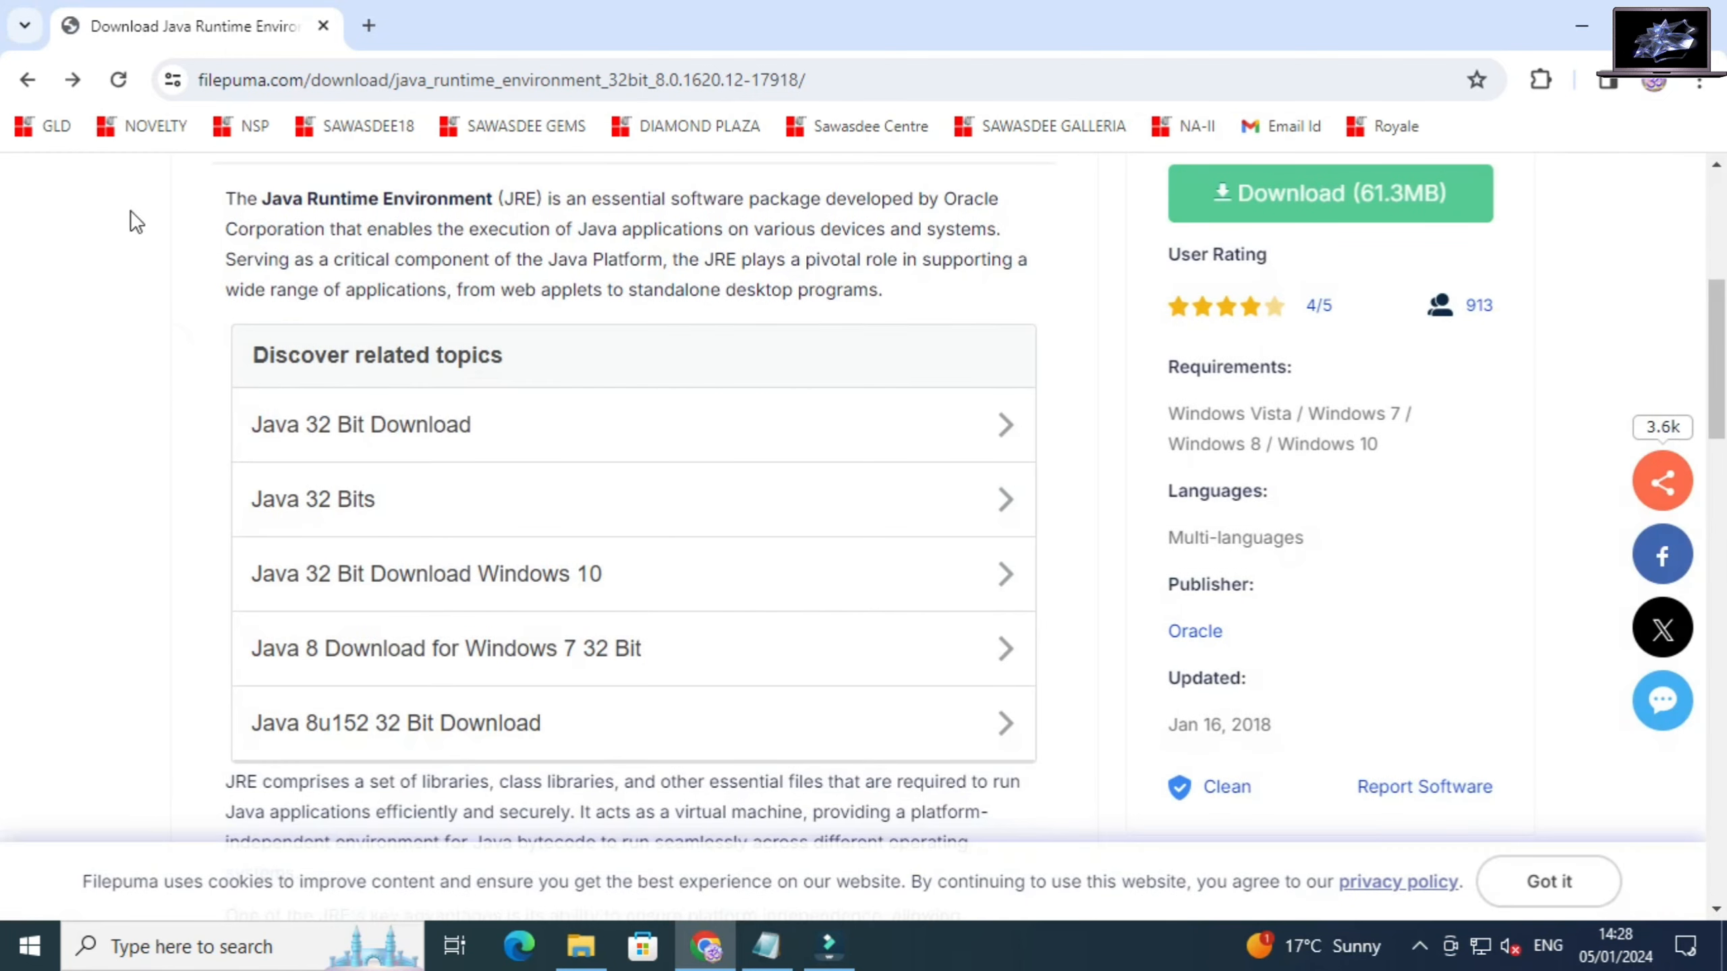
click(27, 80)
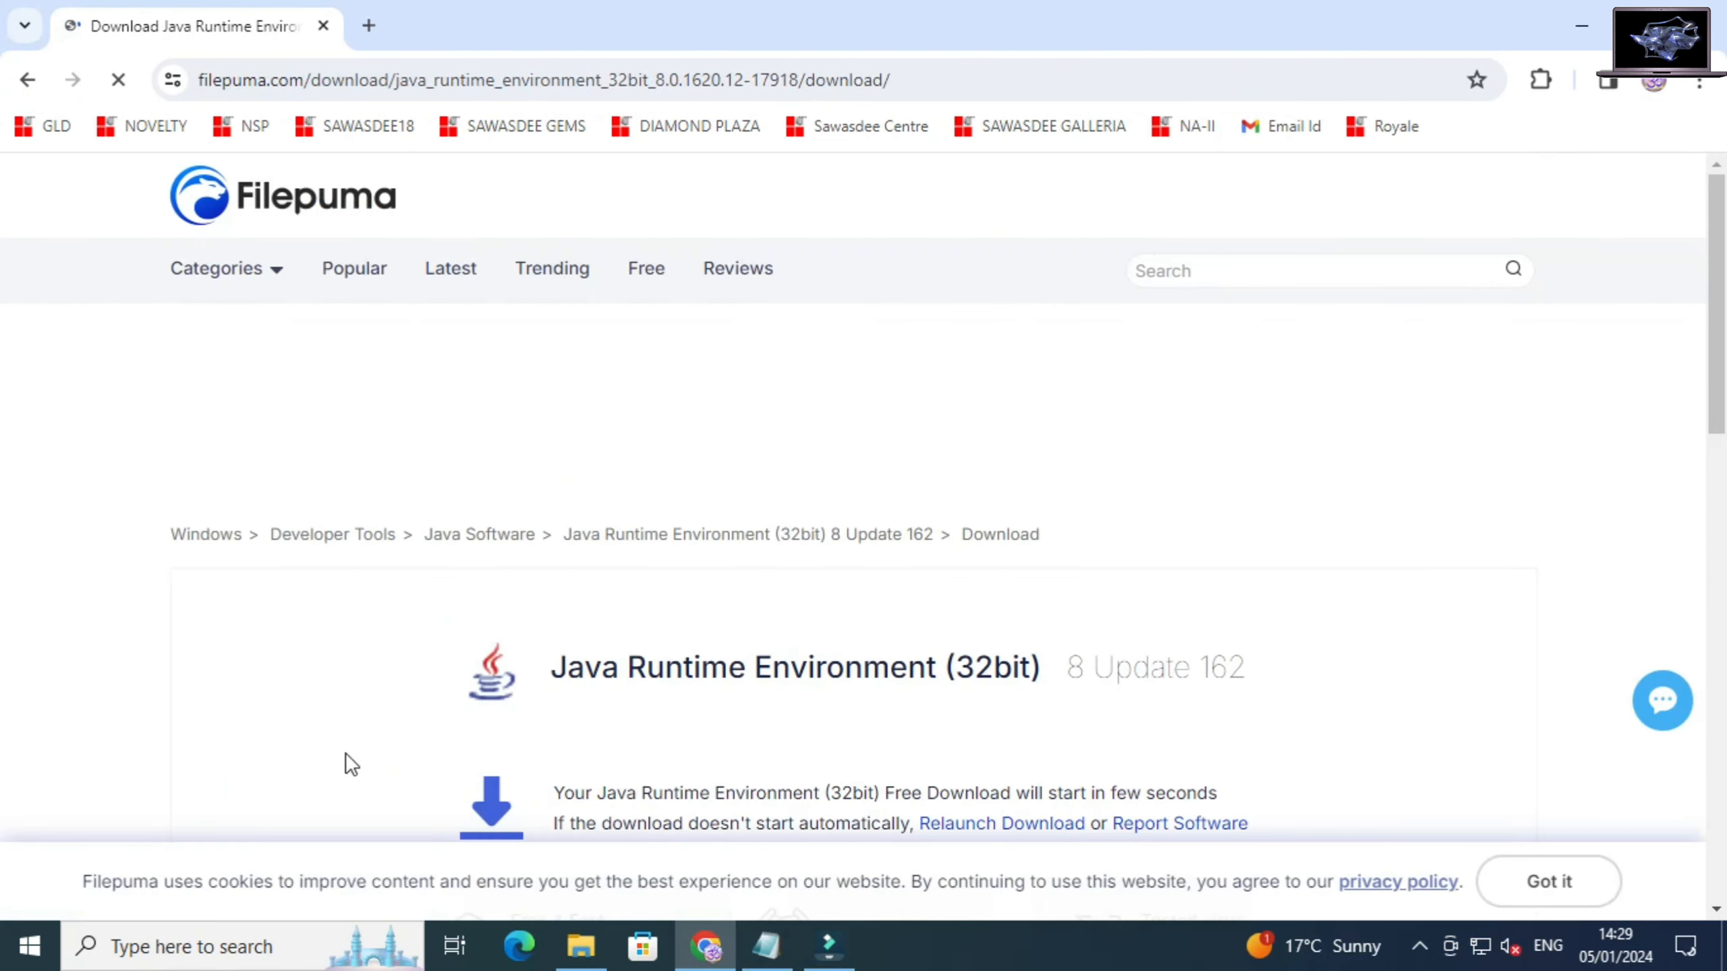
Step: Relaunch the download of the Java Runtime Environment (32bit) 8 Update 162 installer
scroll(345, 752, down, 5)
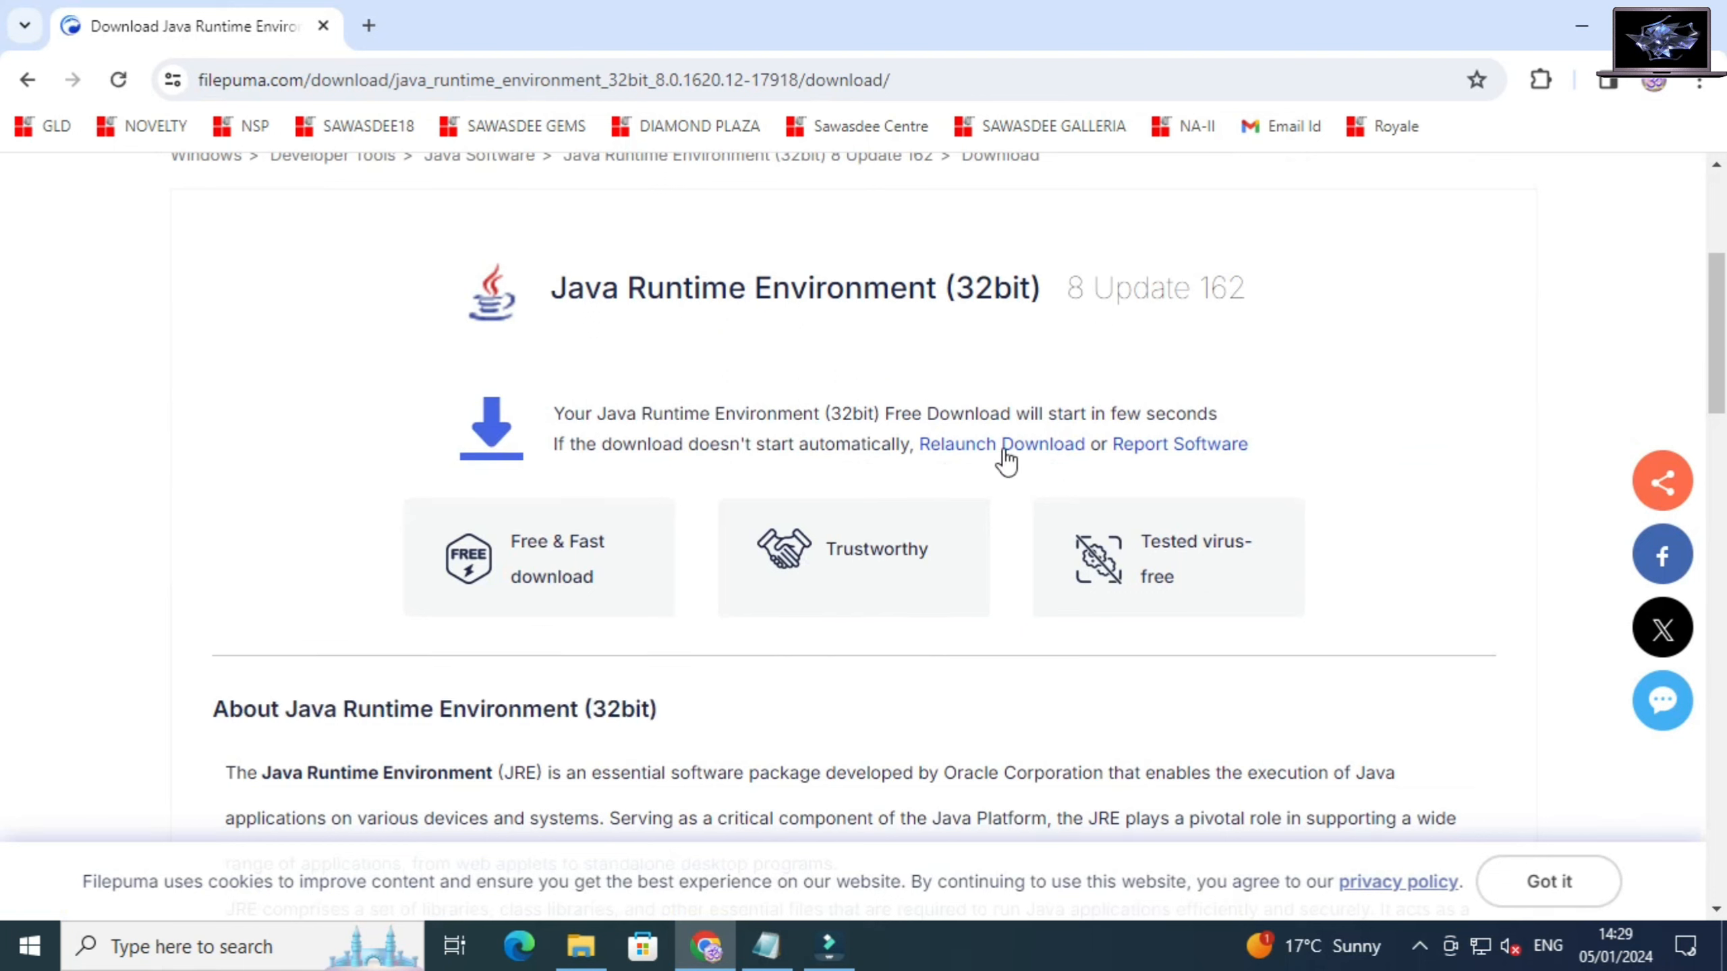
click(977, 452)
click(976, 452)
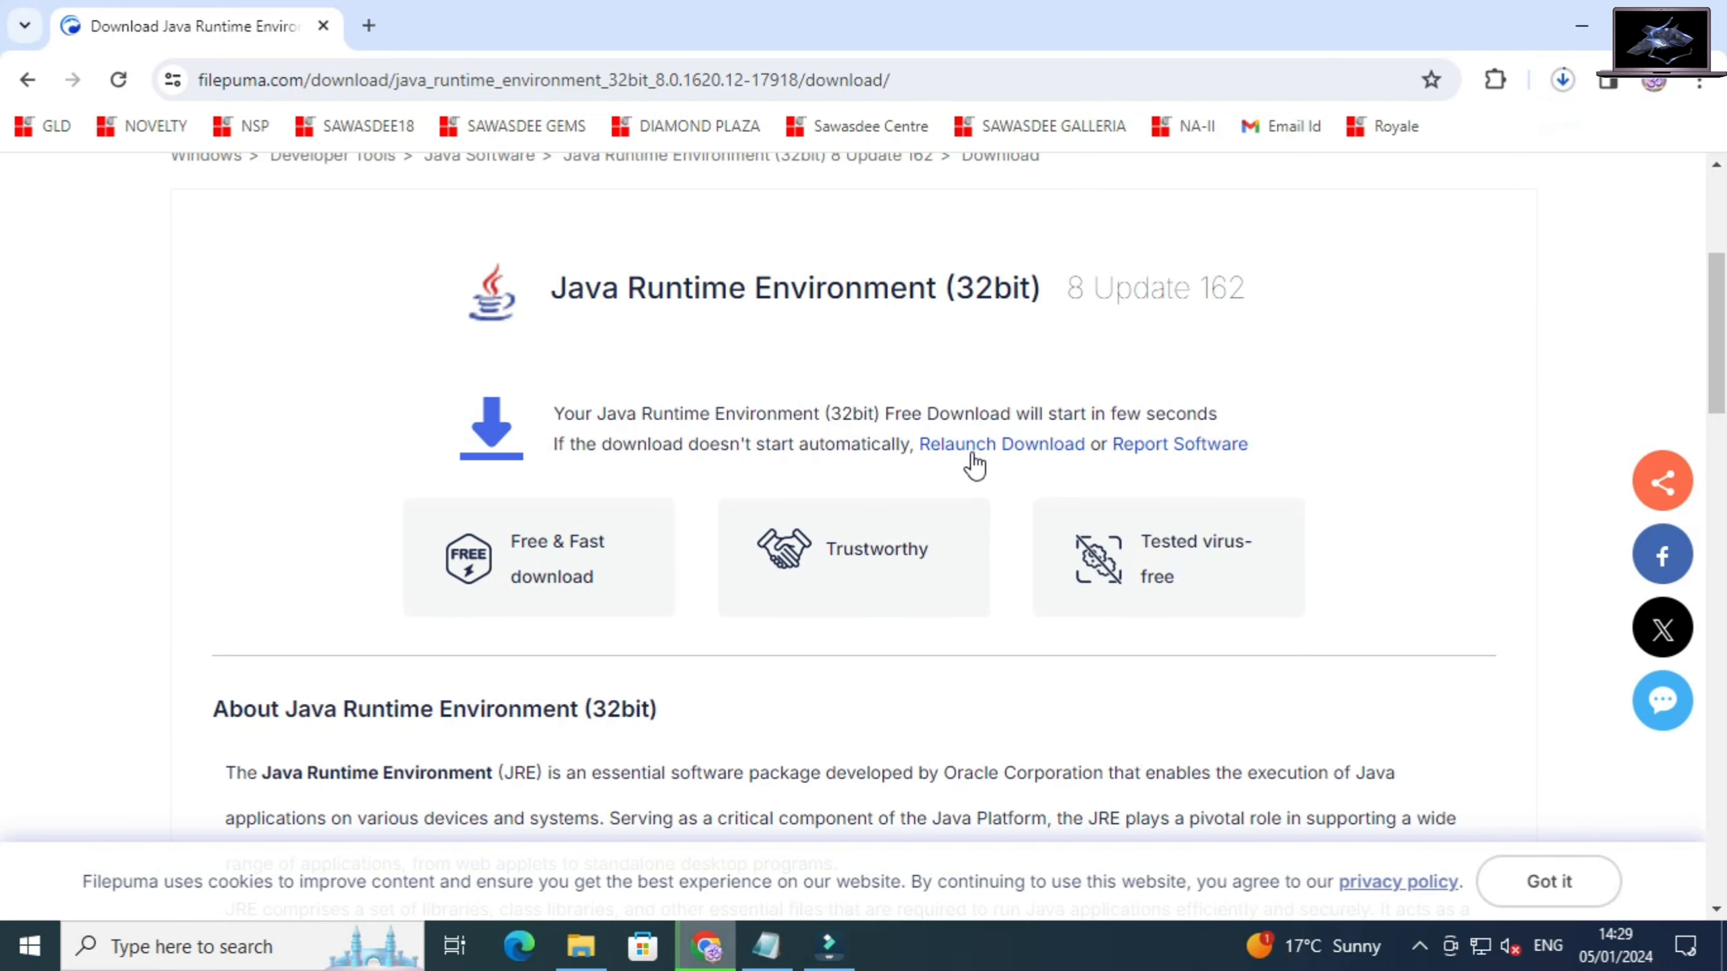
scroll(836, 442, down, 7)
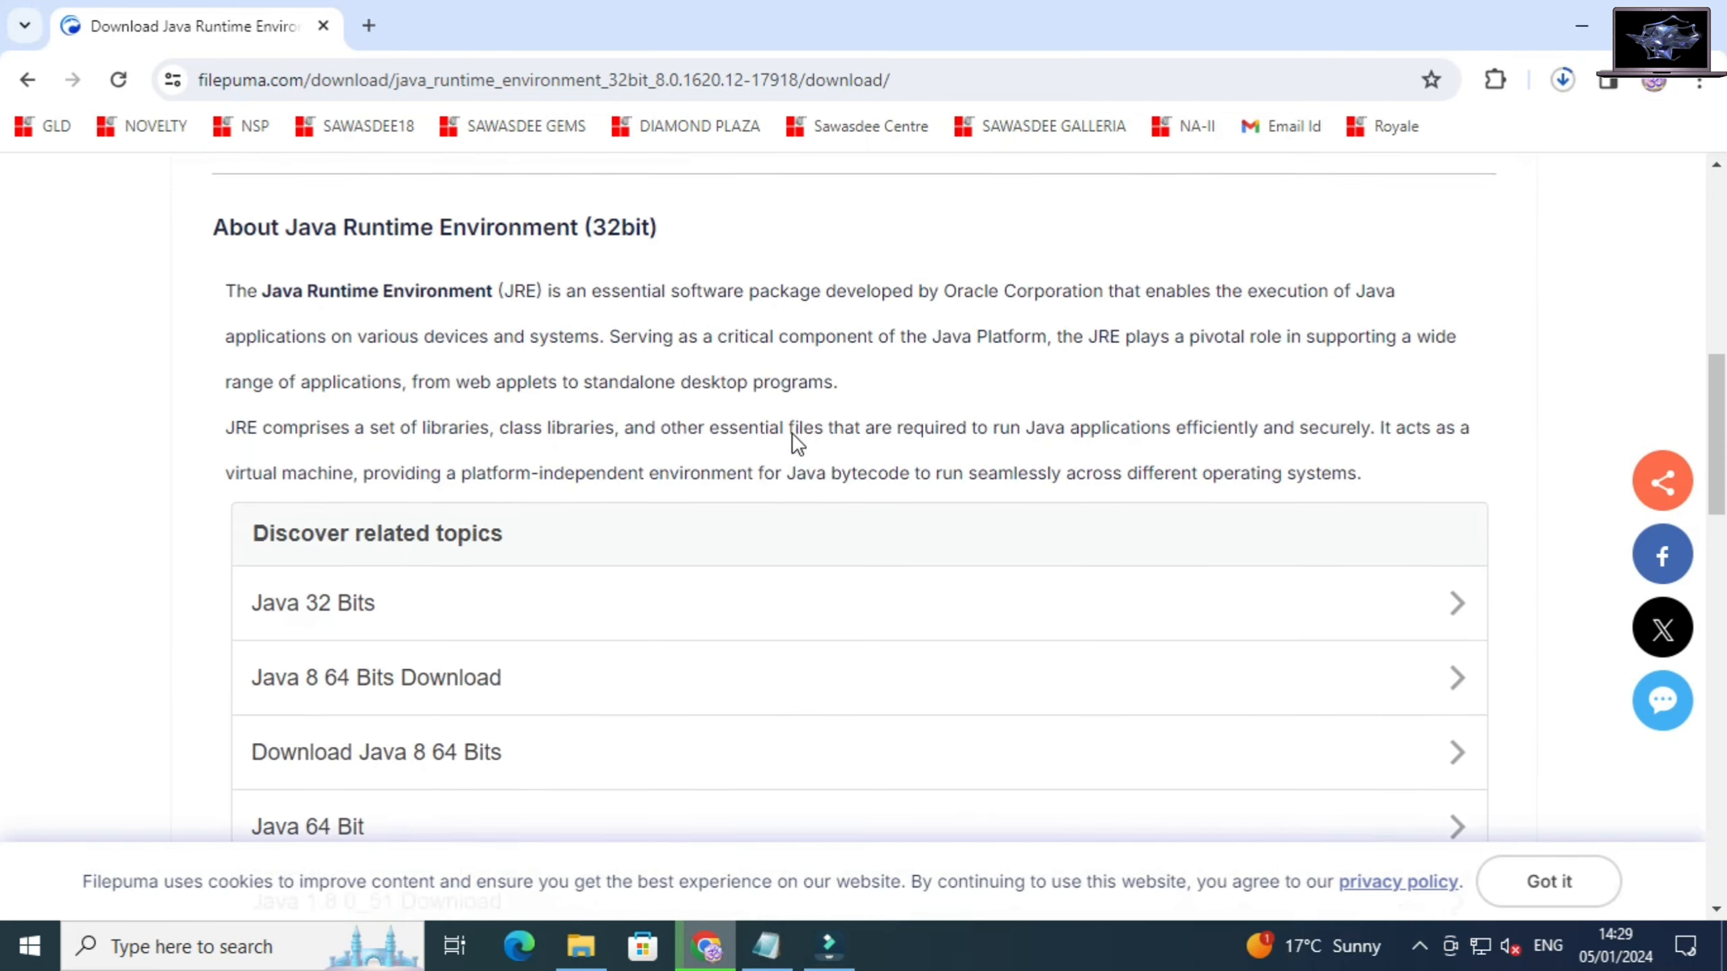
scroll(794, 439, up, 9)
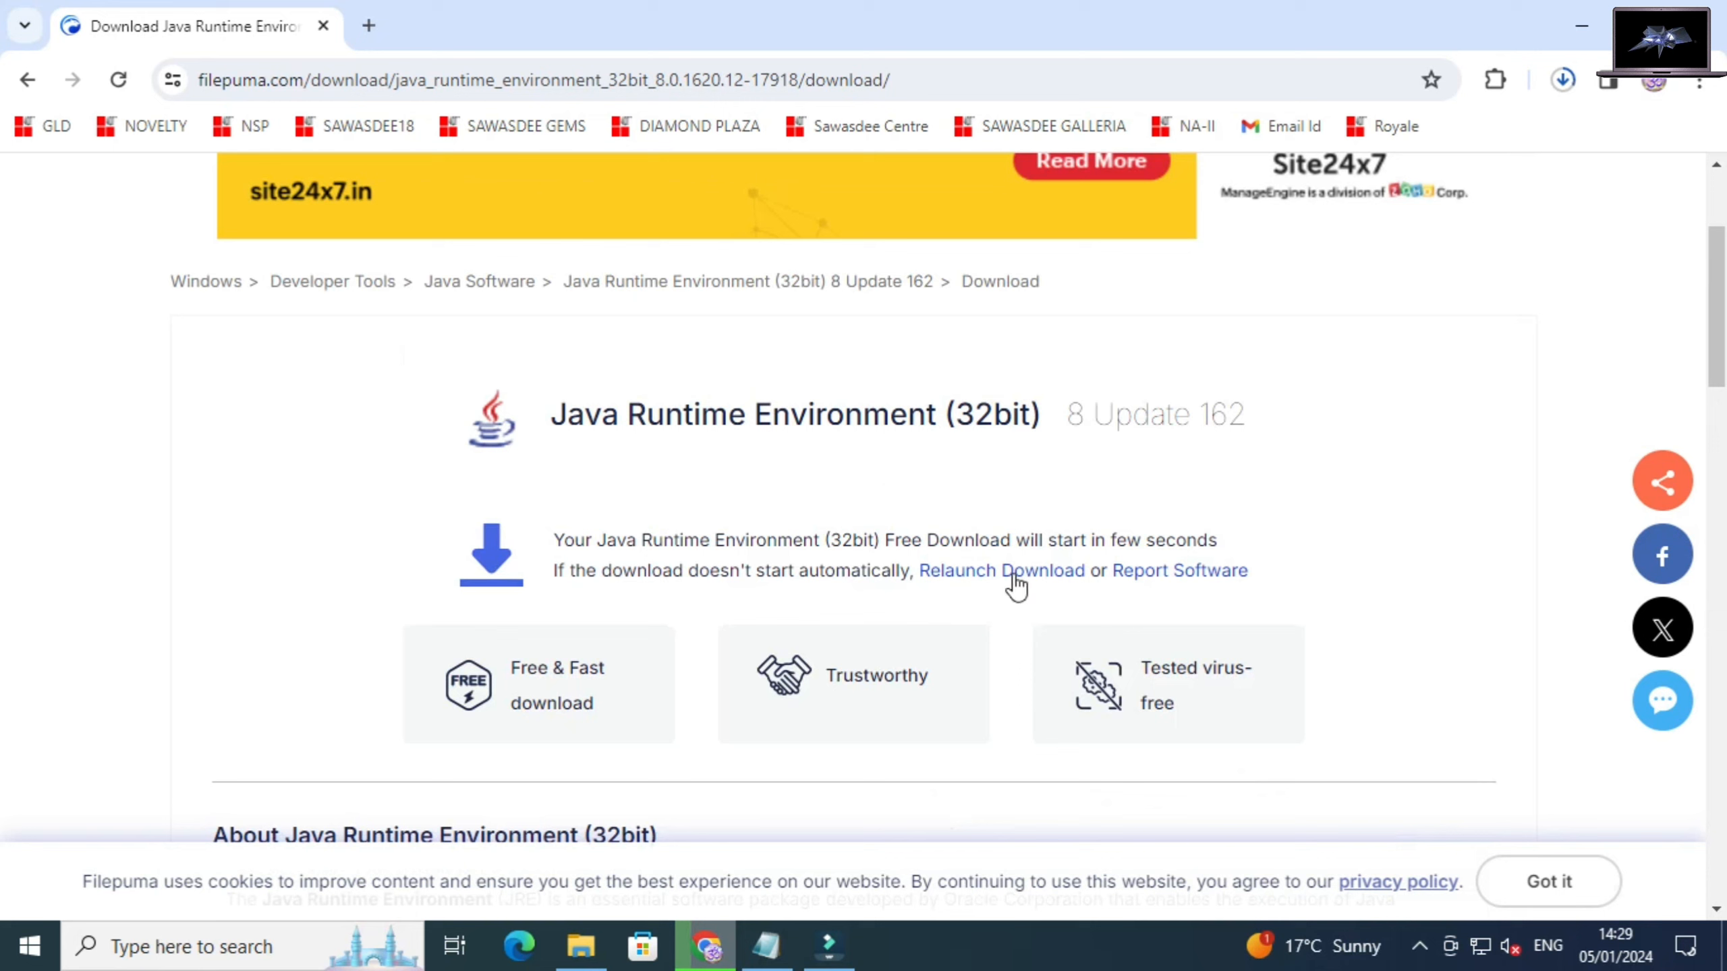
click(1020, 573)
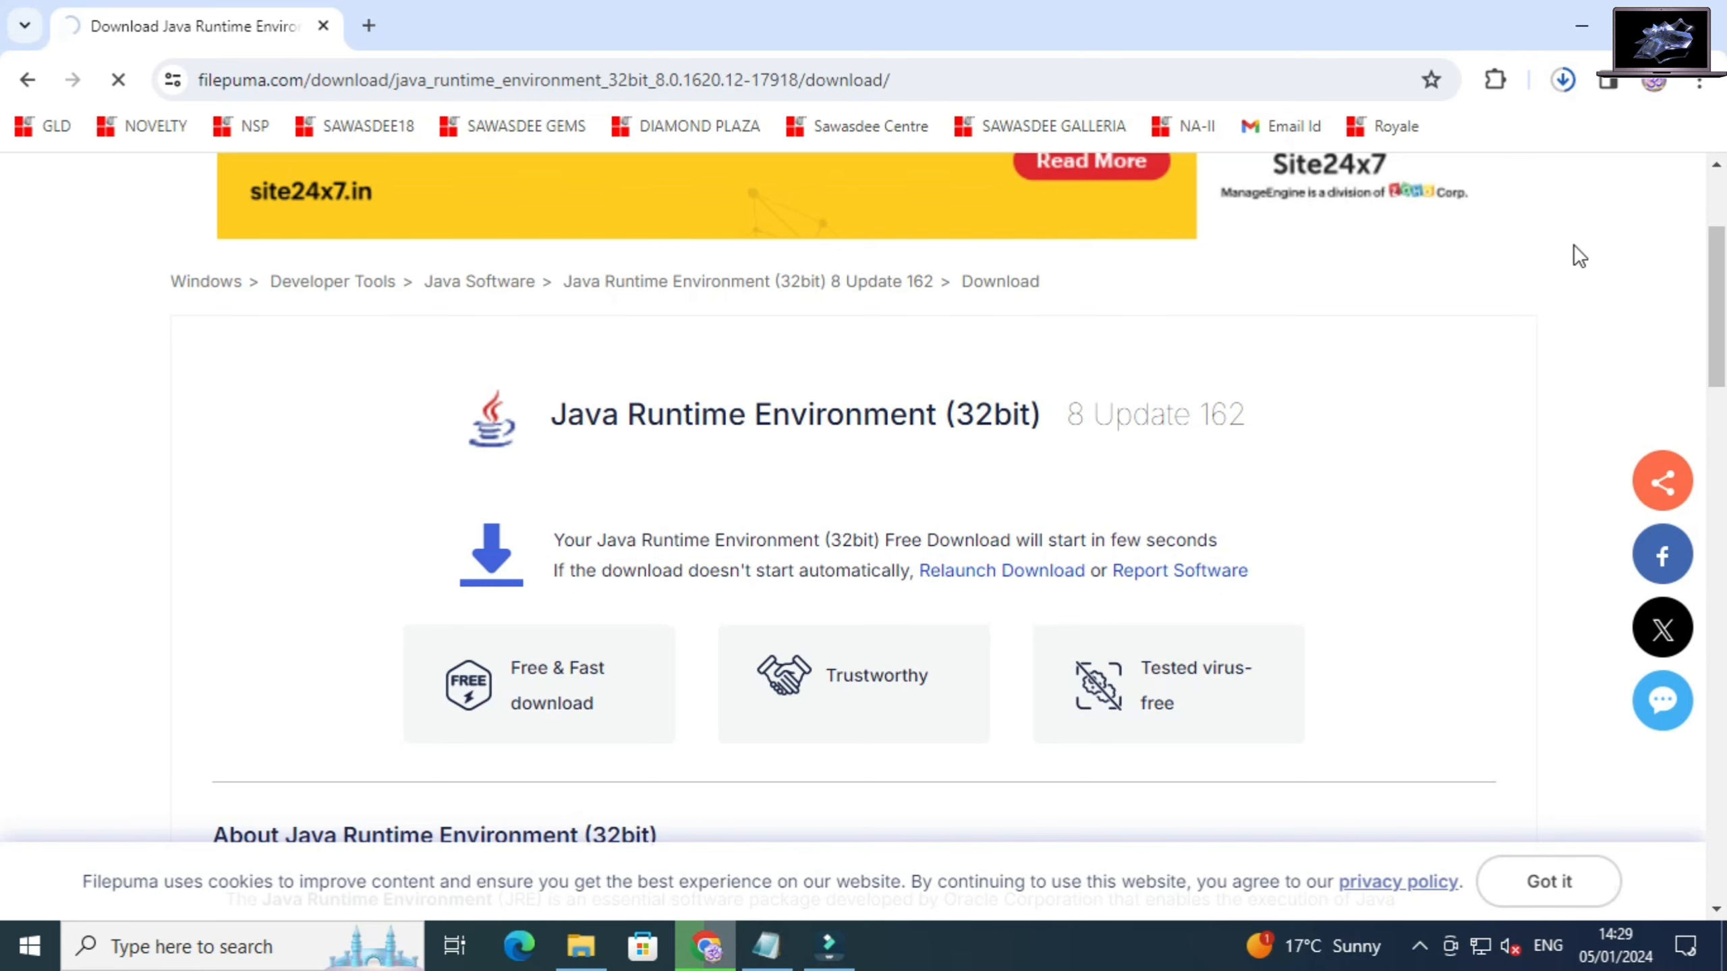
Step: Check the Java installer's download progress in the browser's downloads list
key(ctrl+j)
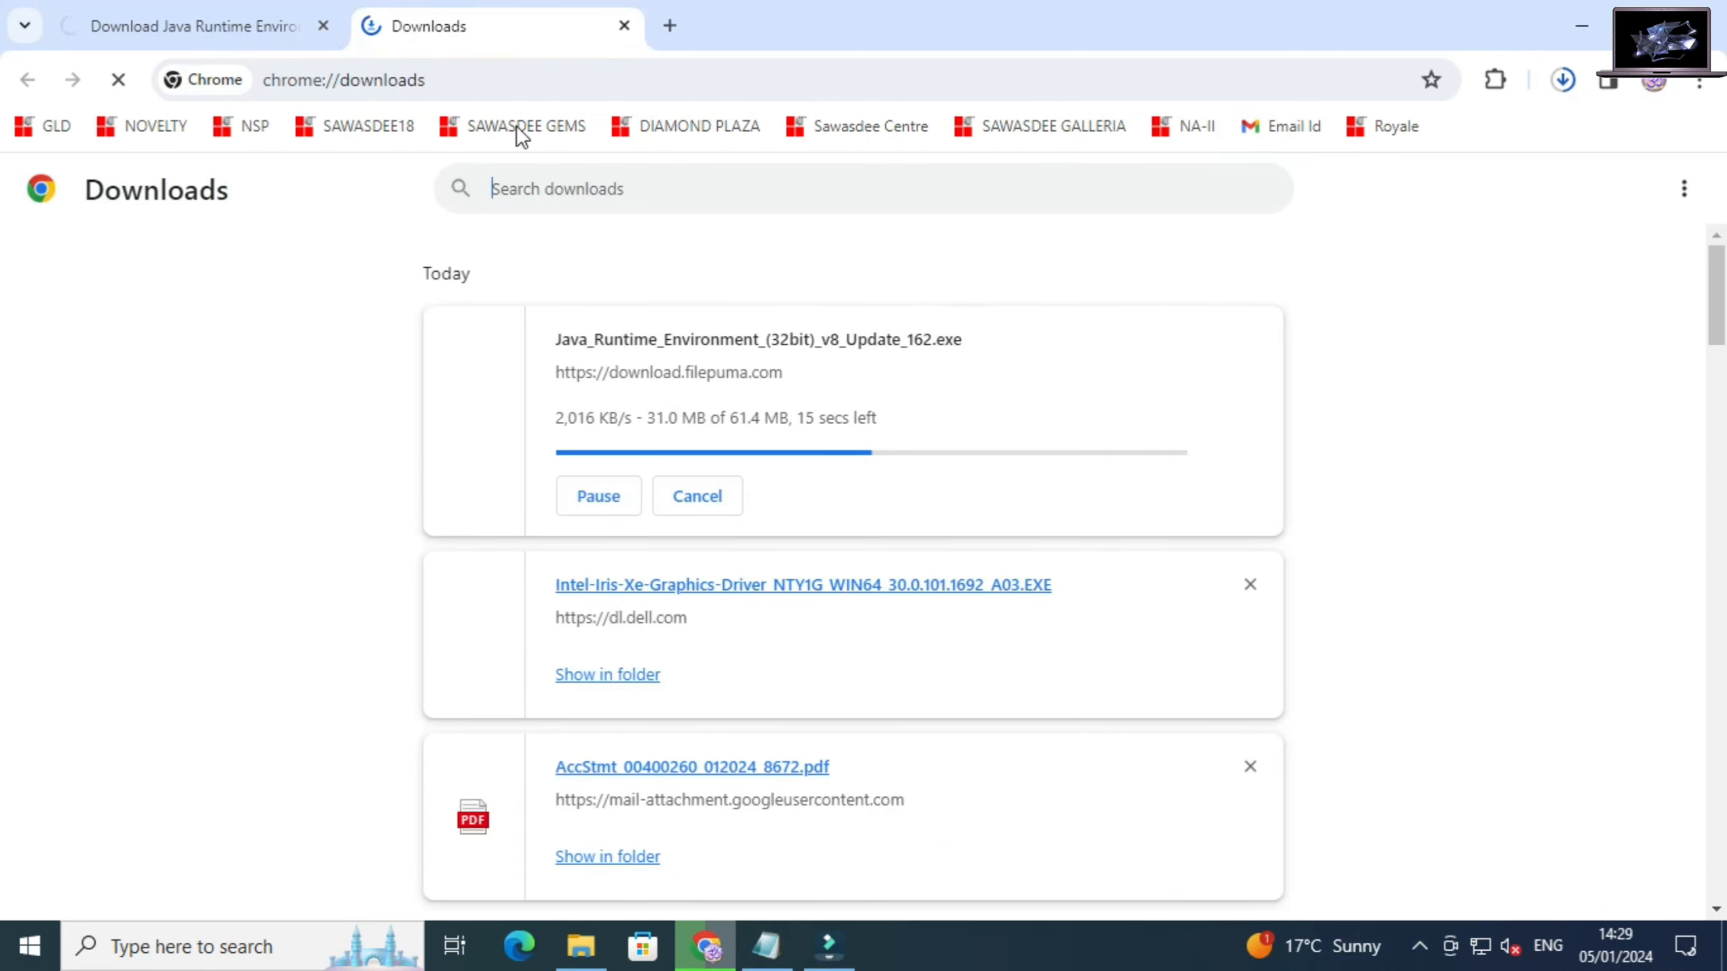
click(151, 27)
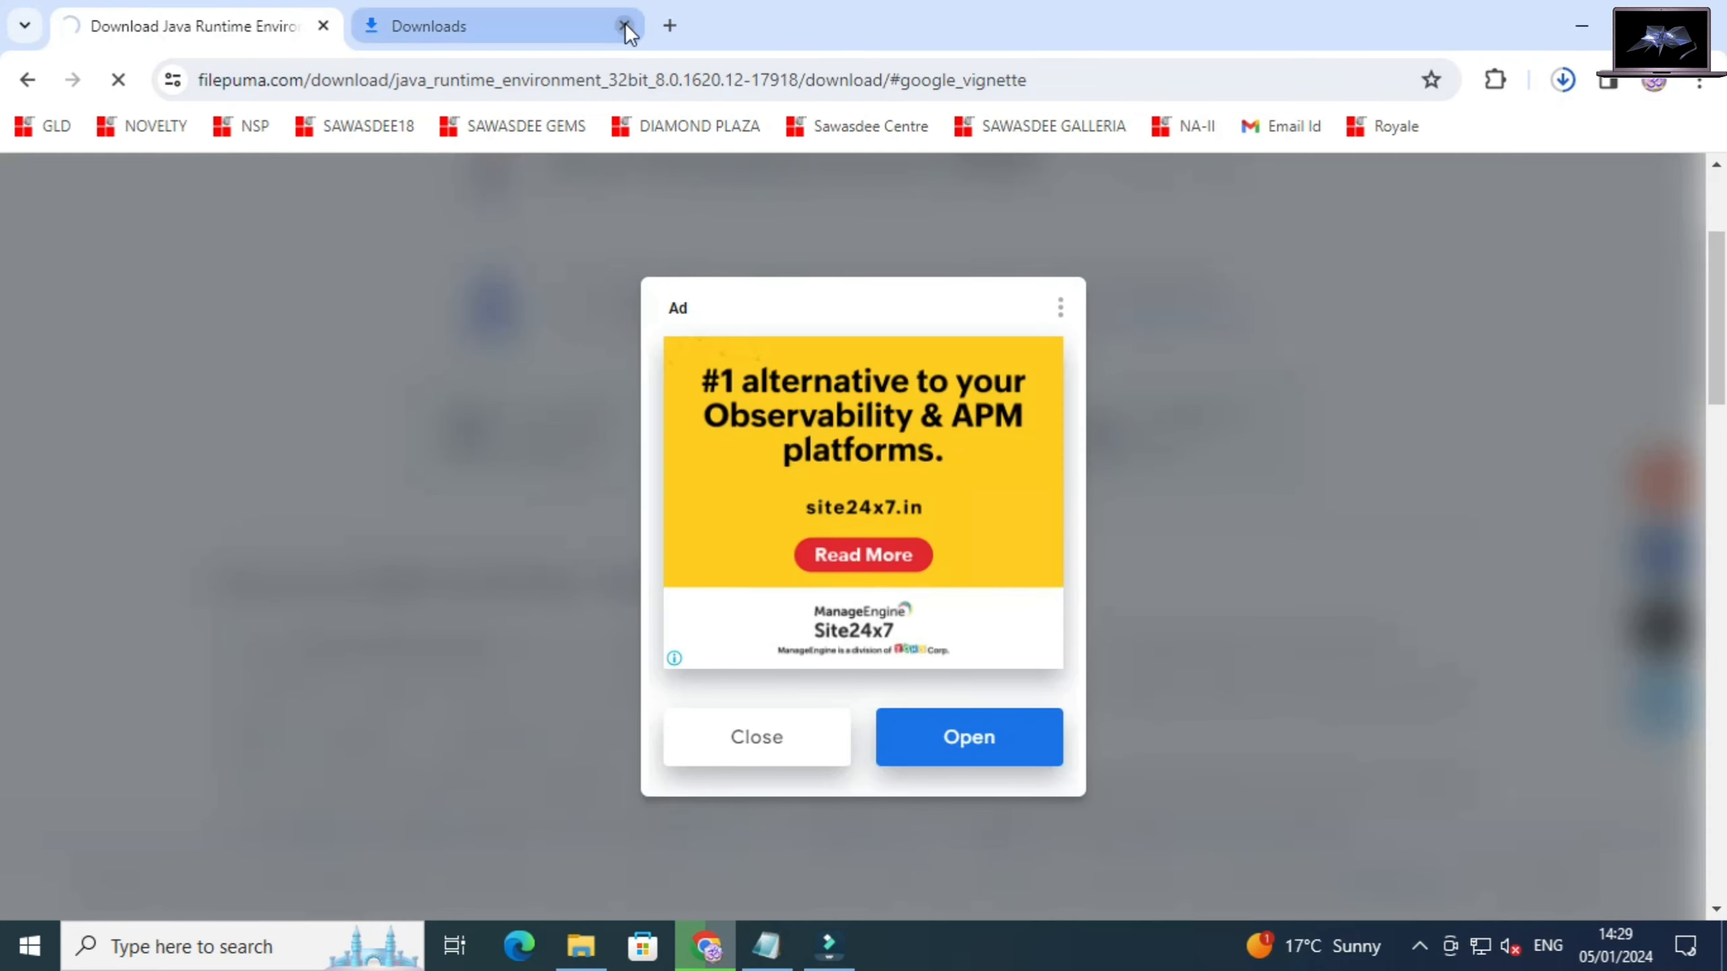
click(546, 27)
Step: Search Google for "traces login" and decline the request to use the precise location
click(502, 74)
text(t)
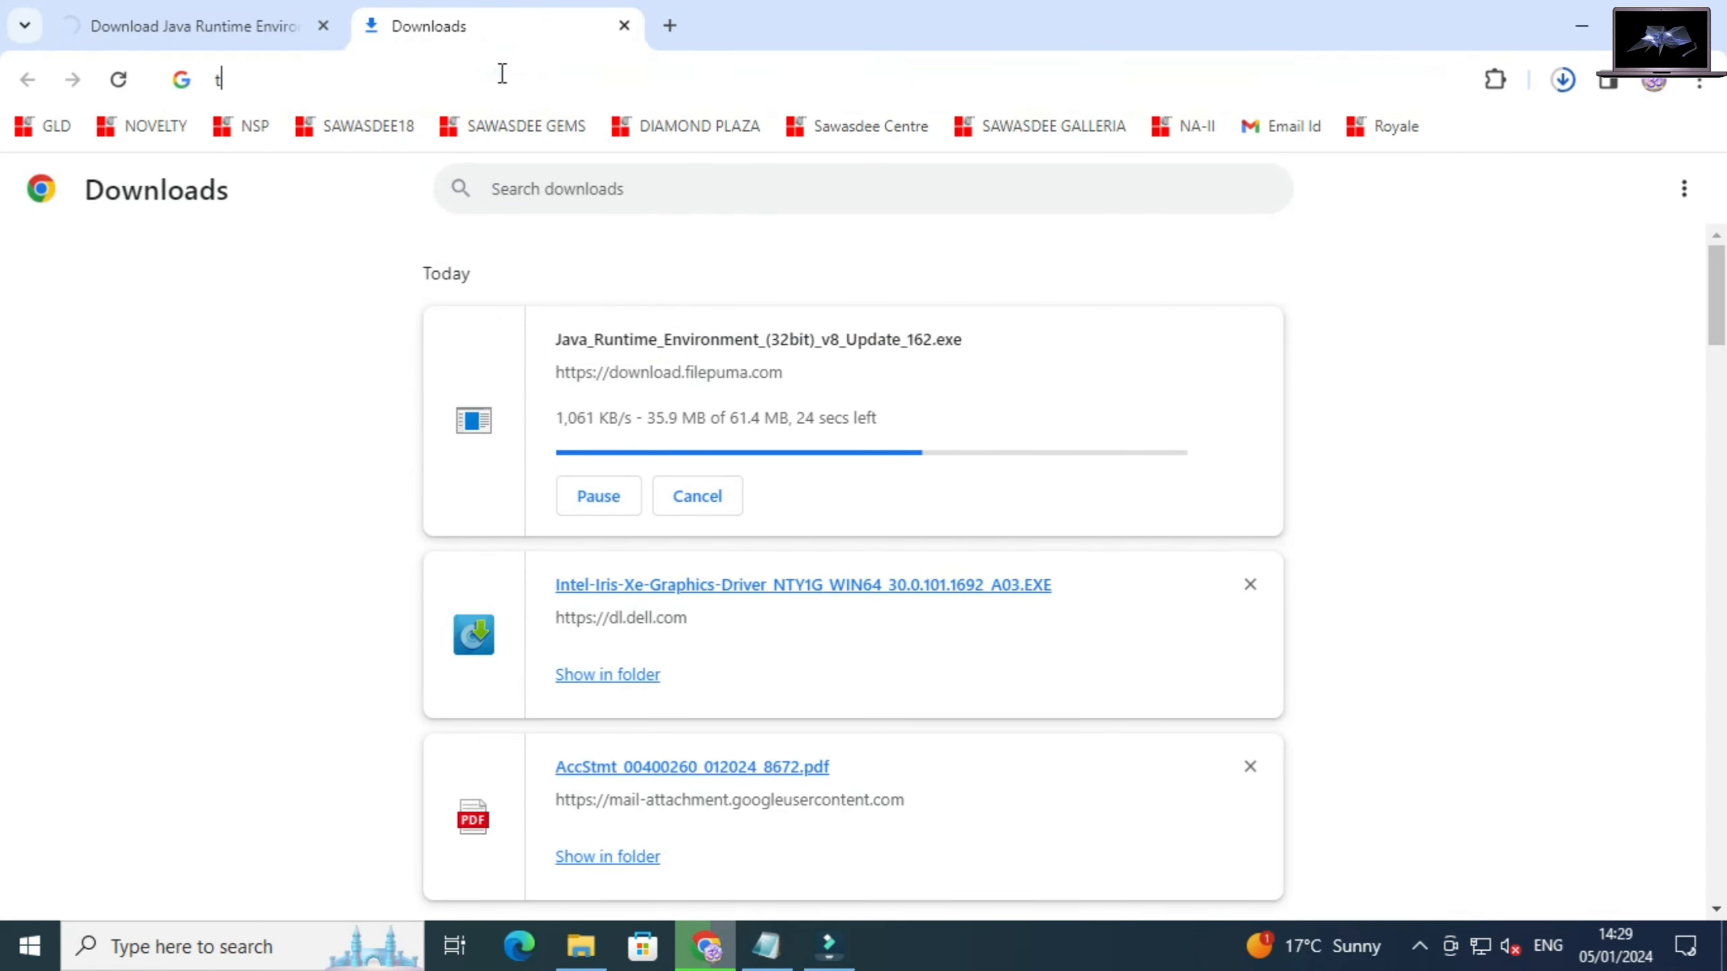
text(races)
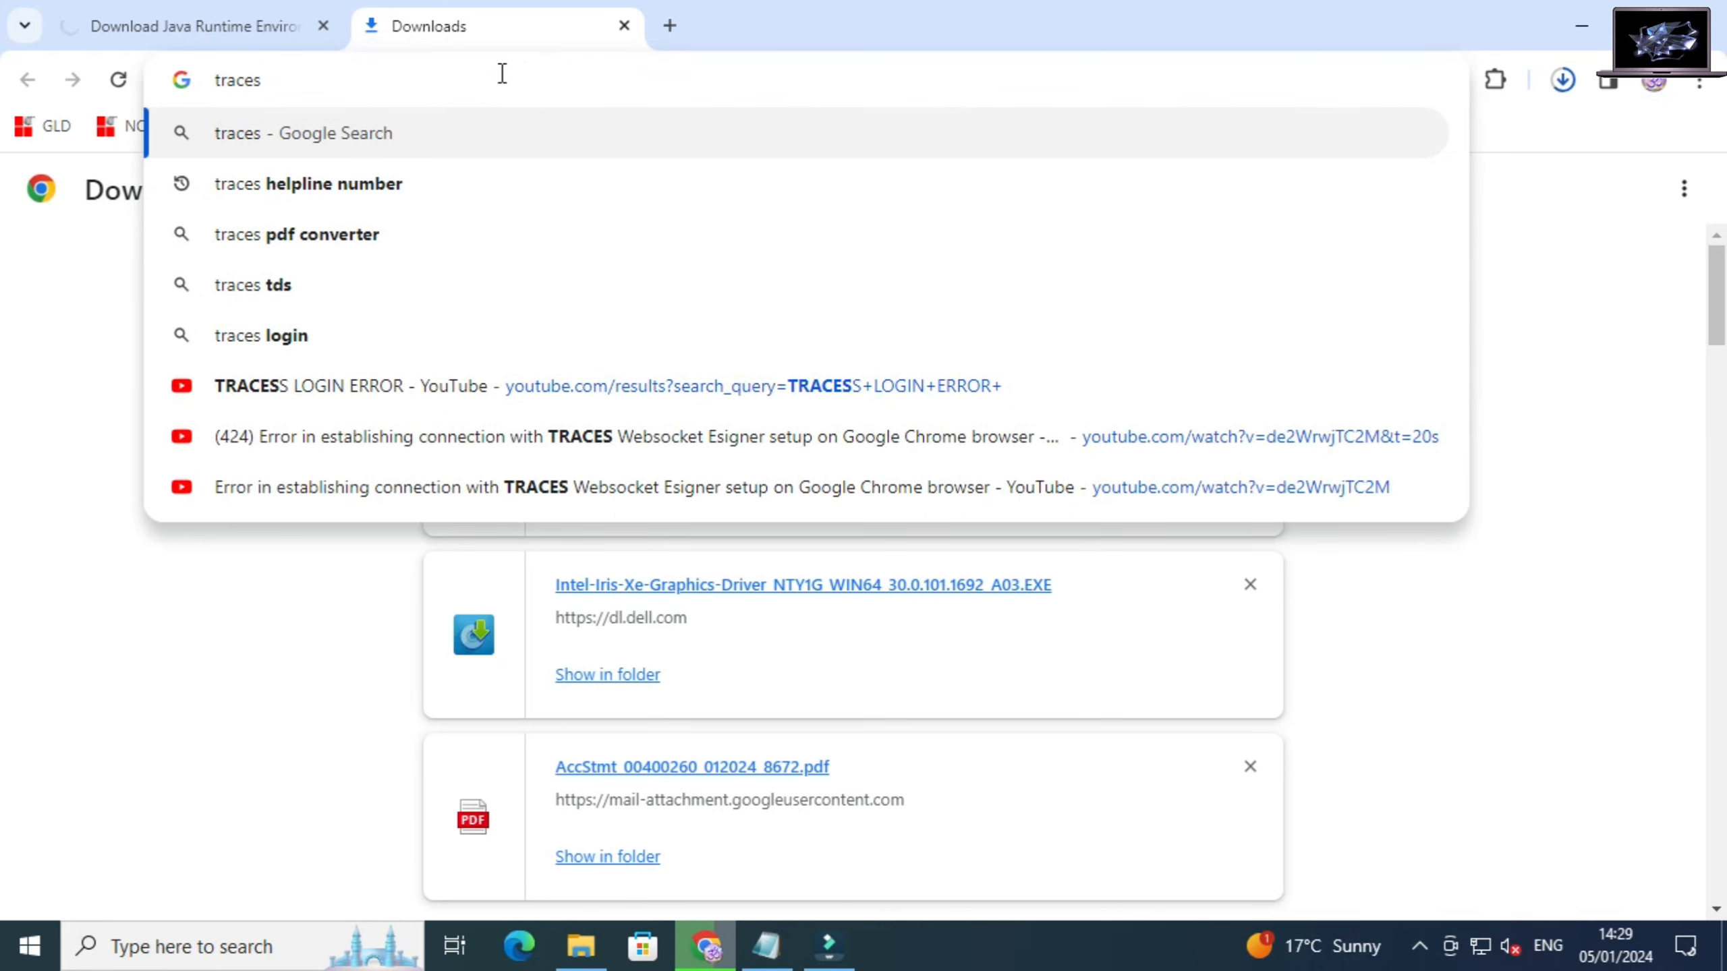
text( login)
key(Return)
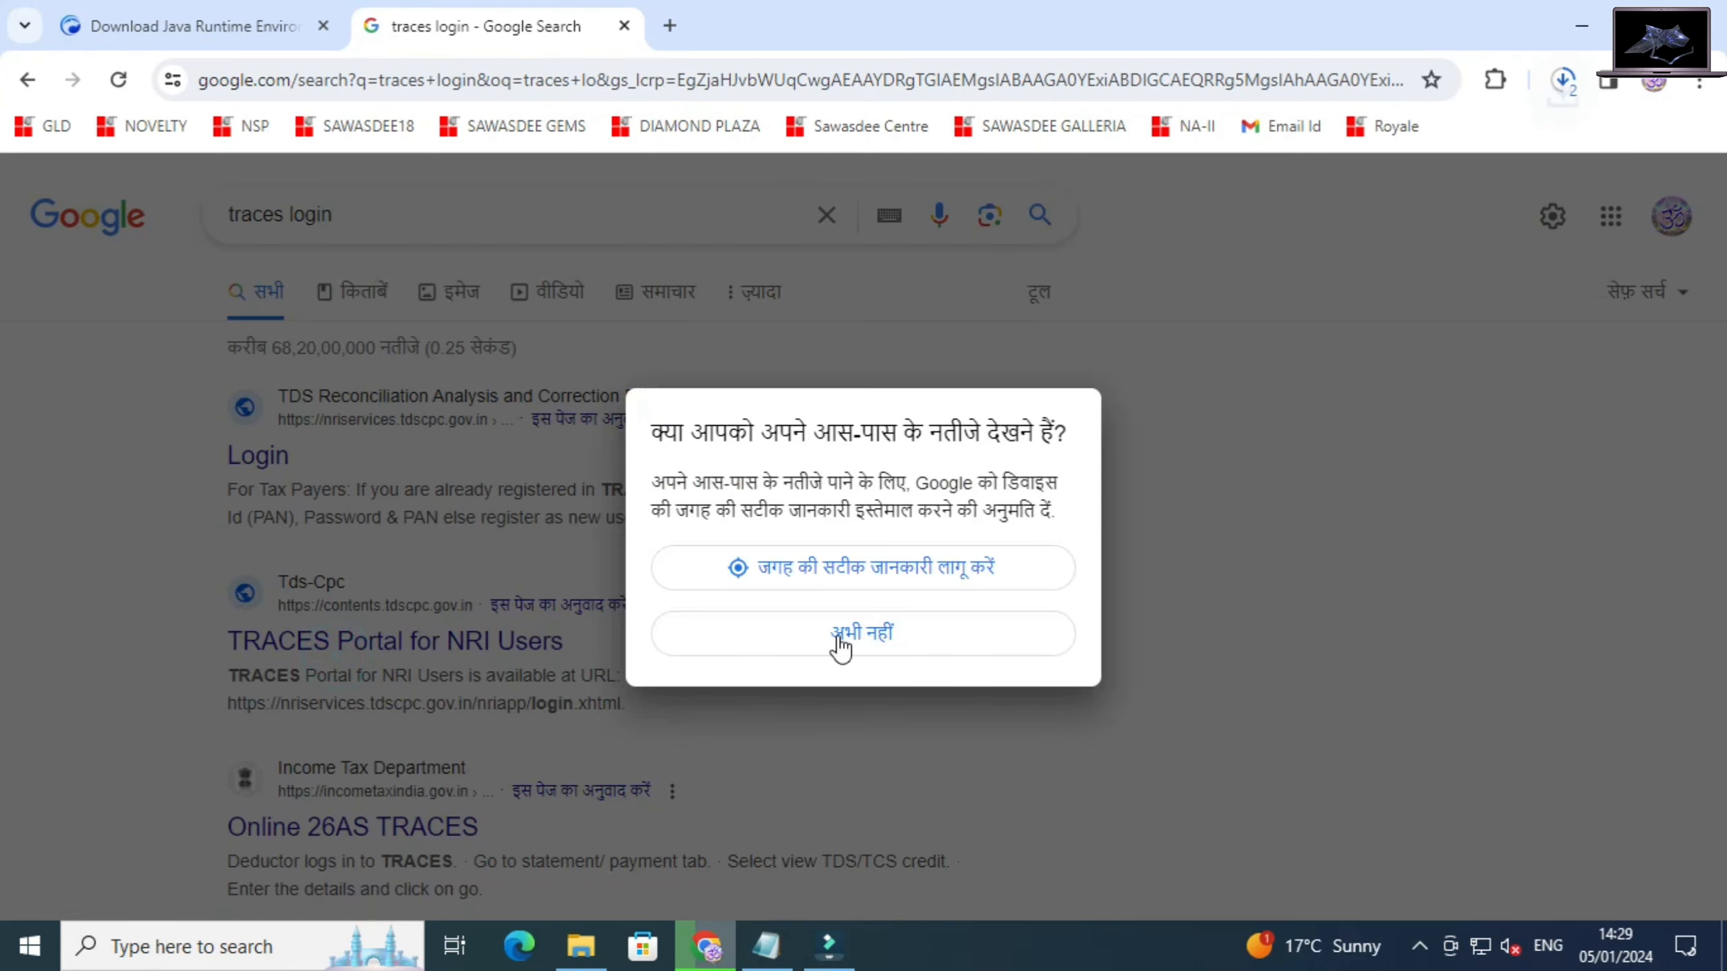
click(840, 643)
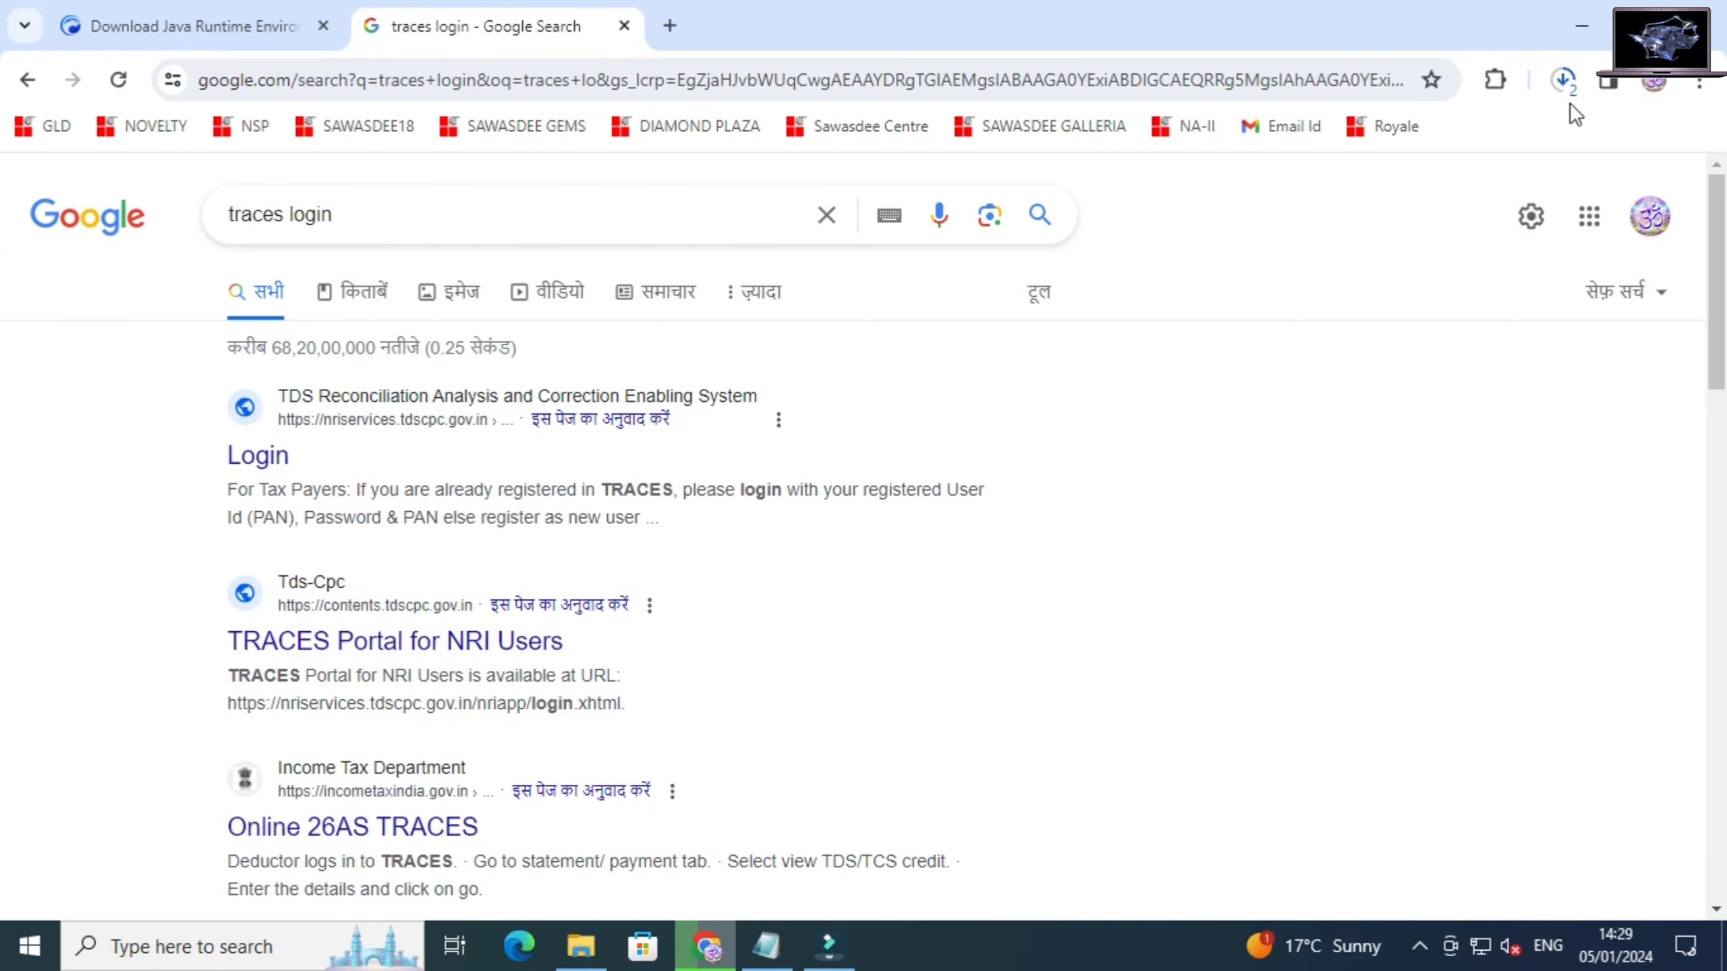
Step: Cancel the duplicate download Java_Runtime_Environment_(32bit)_v8_Update_162 (1).exe and remove it from the downloads list
key(ctrl+j)
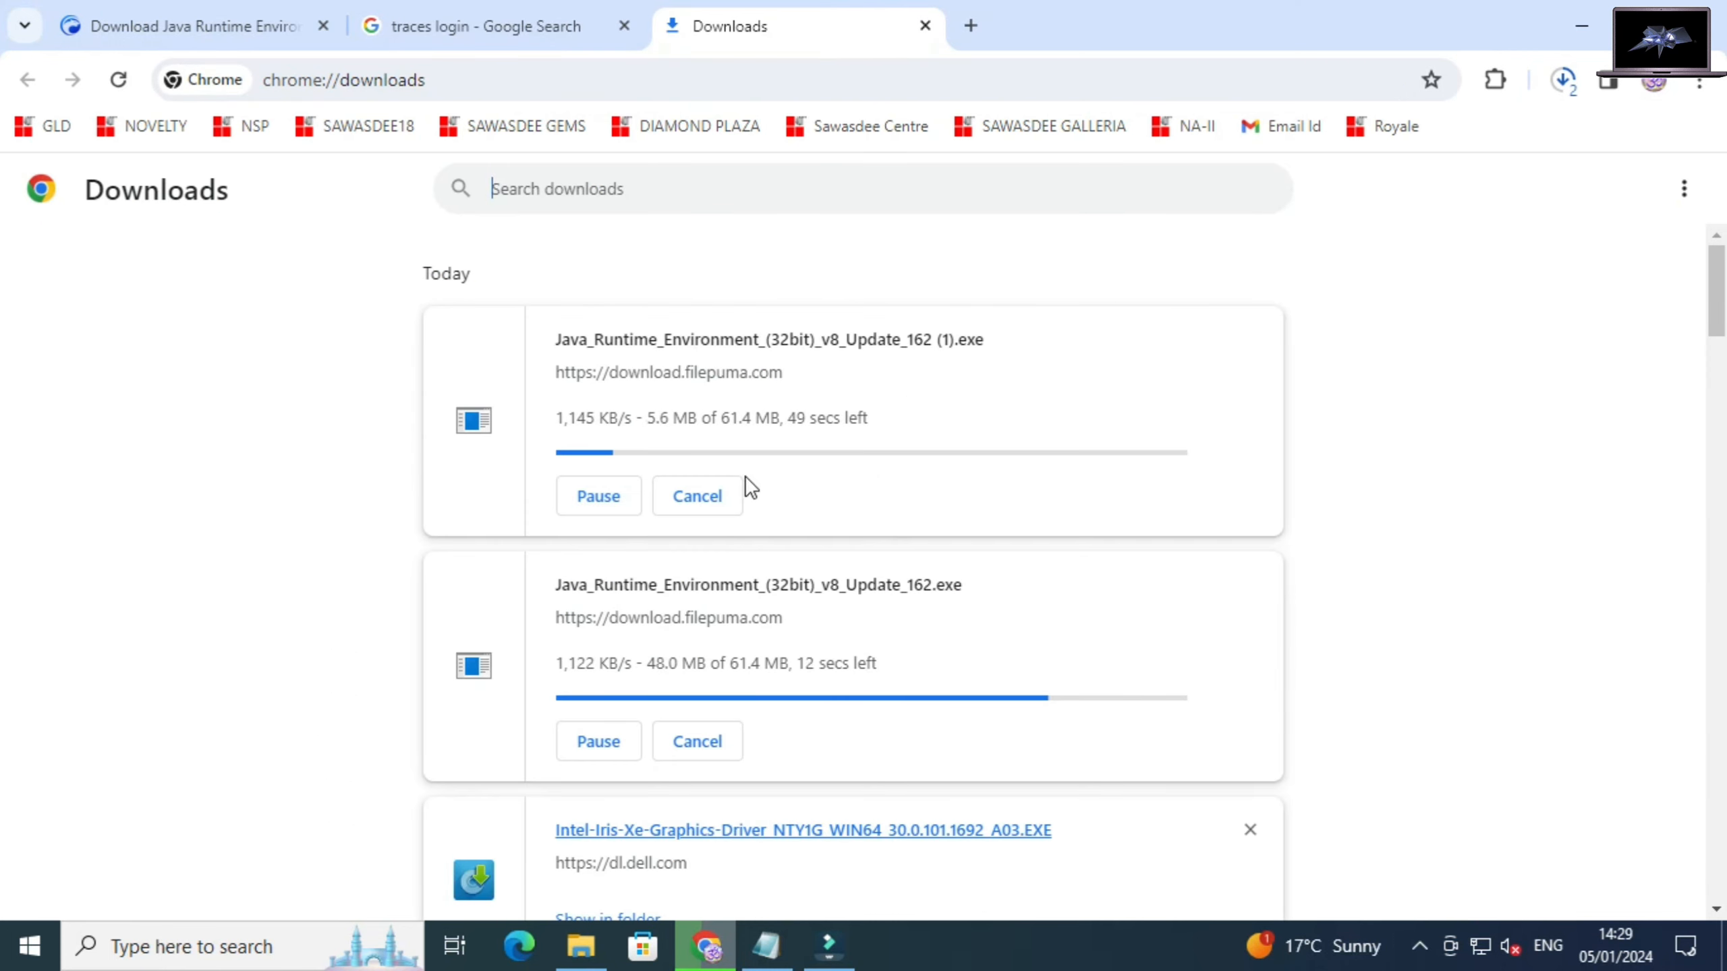
click(700, 493)
click(1248, 338)
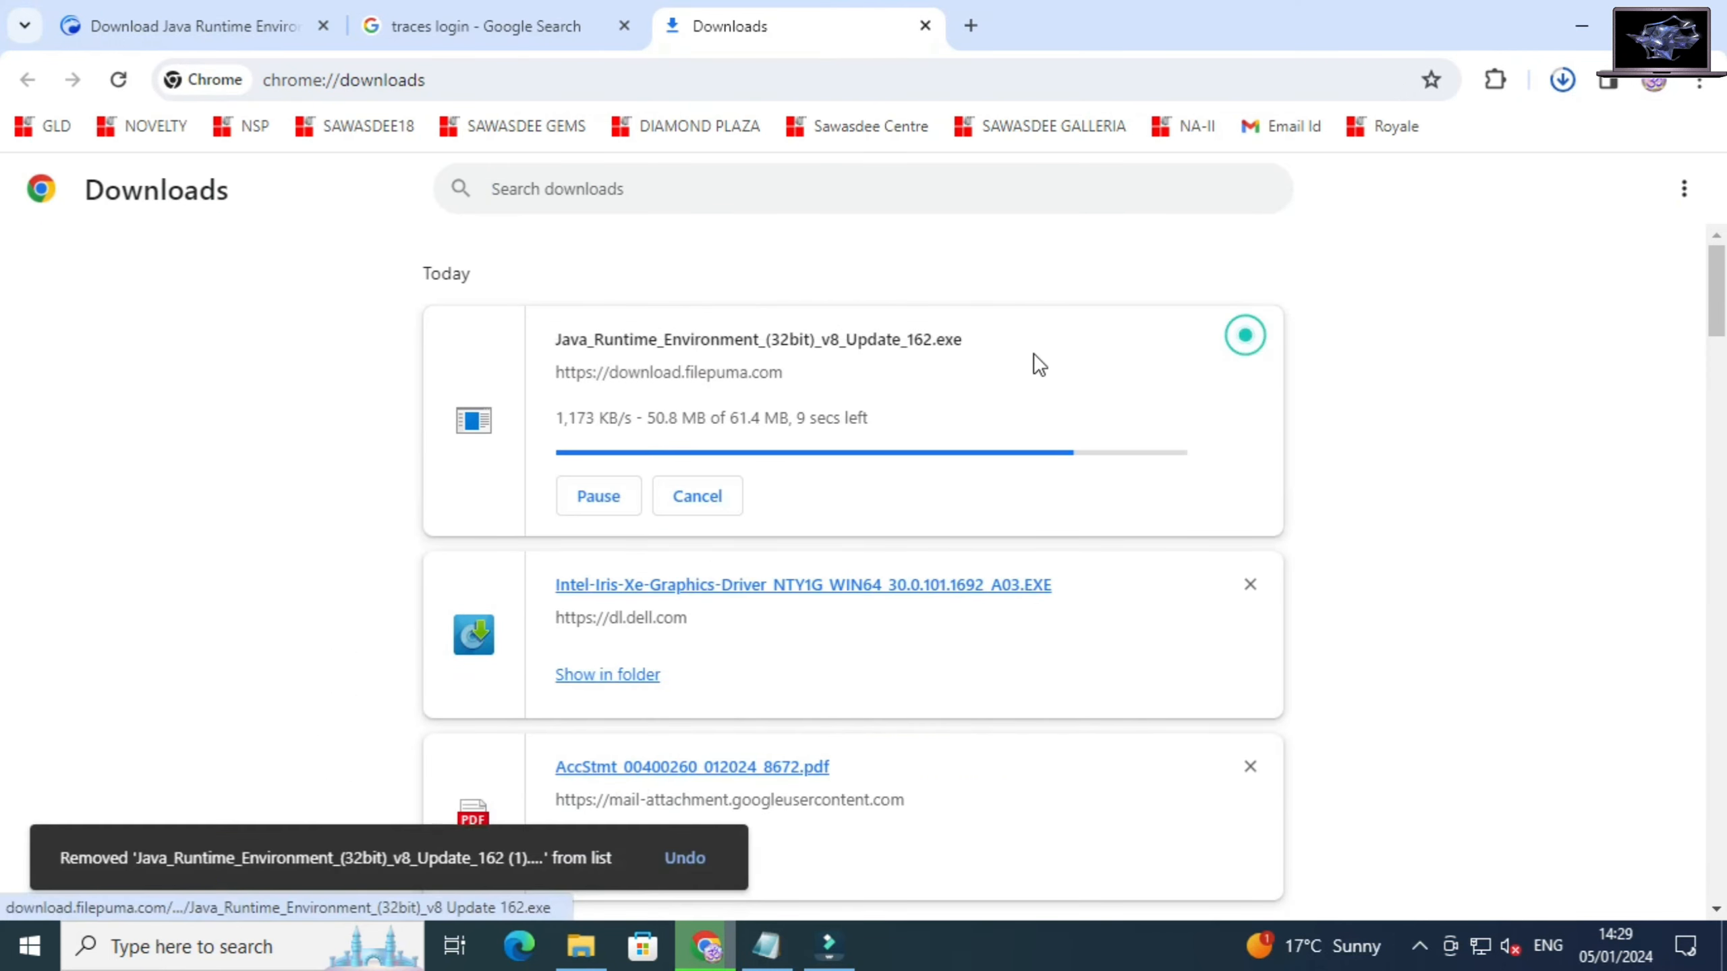
Step: Return to the TRACES portal home page, continue past the caution notice and open the login page
click(612, 15)
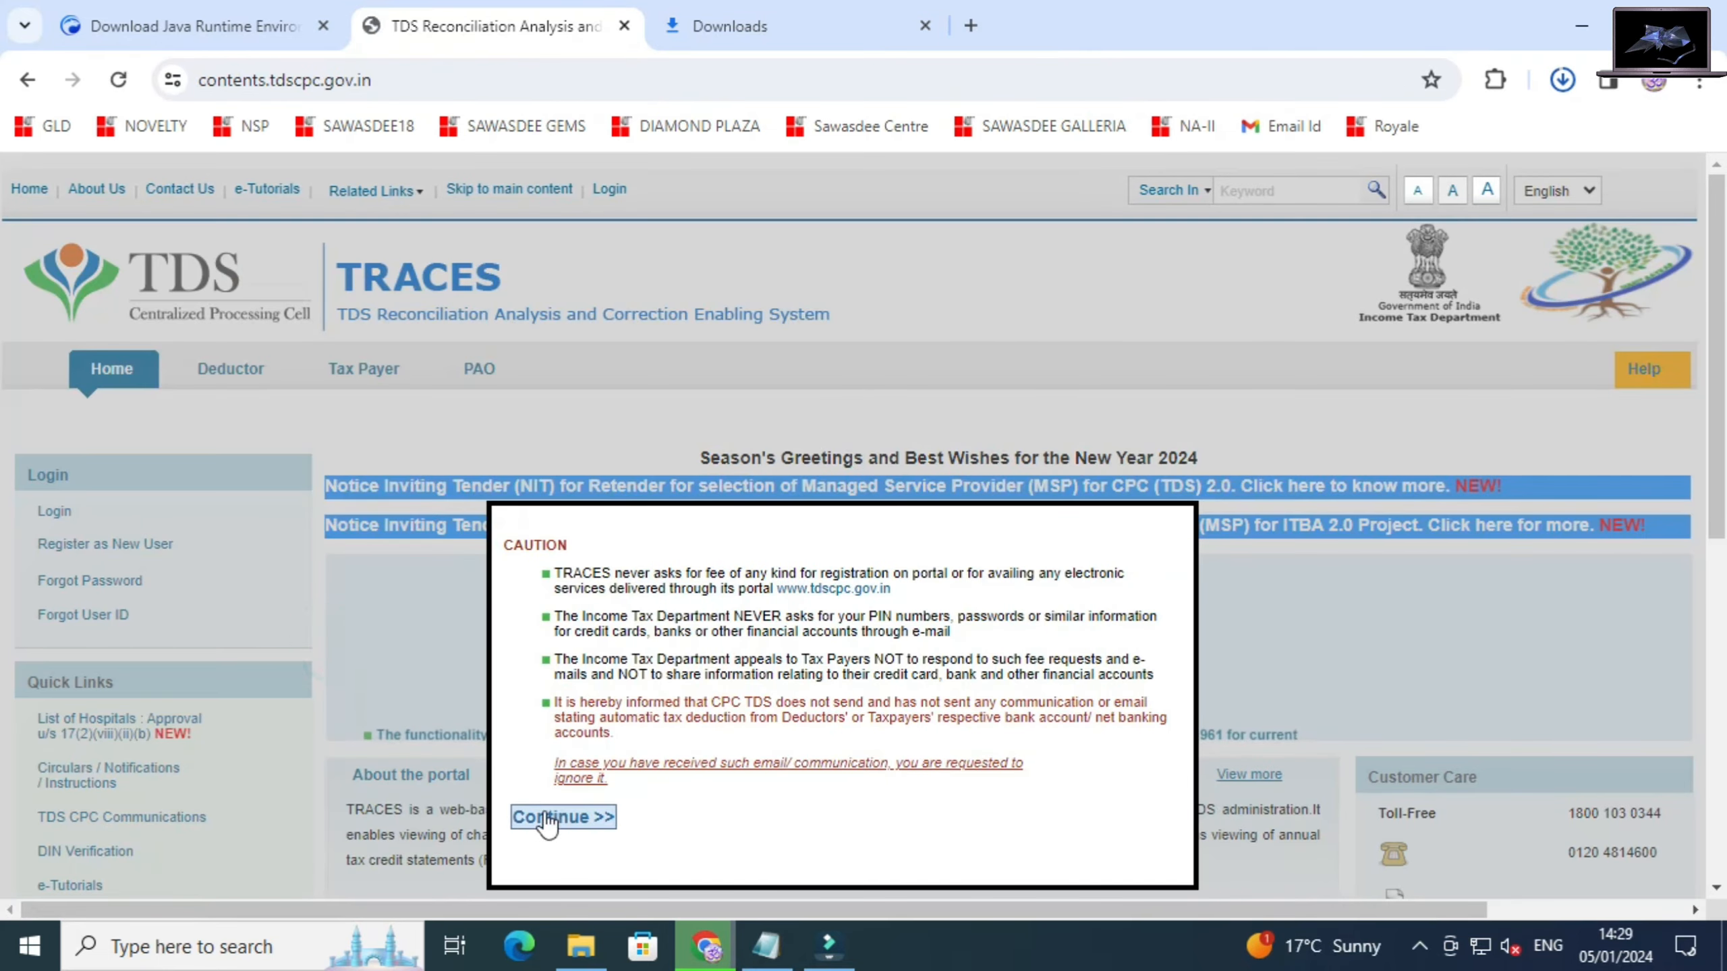
click(543, 811)
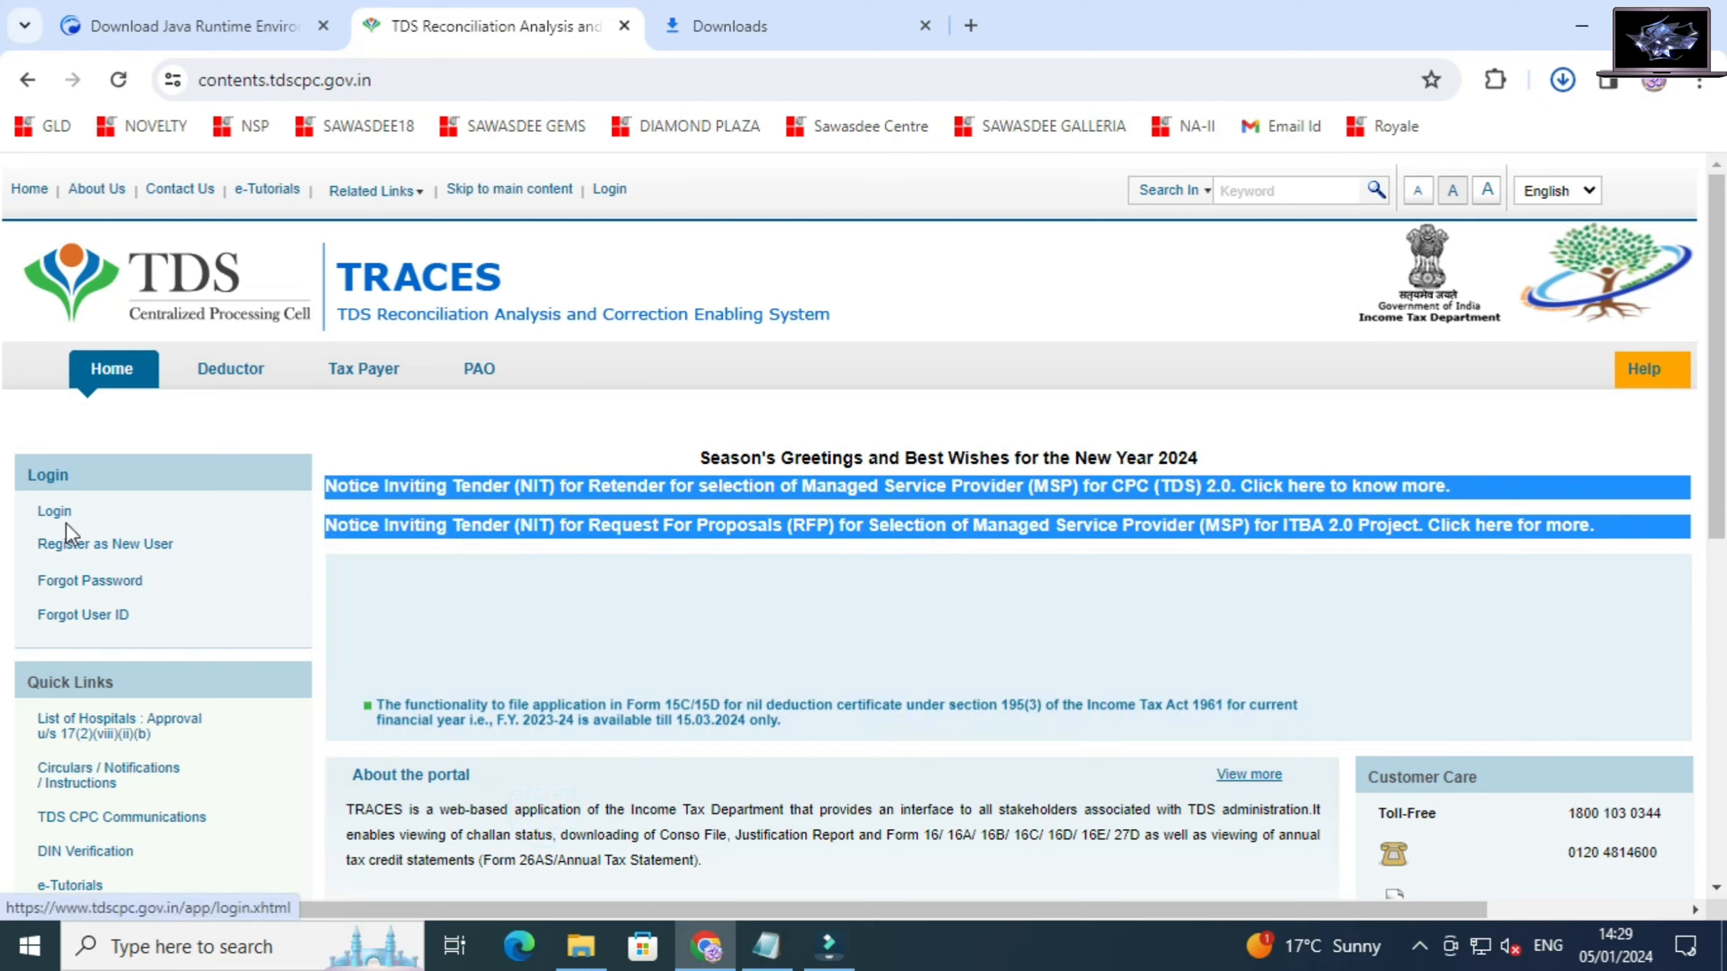
mouse_move(111, 535)
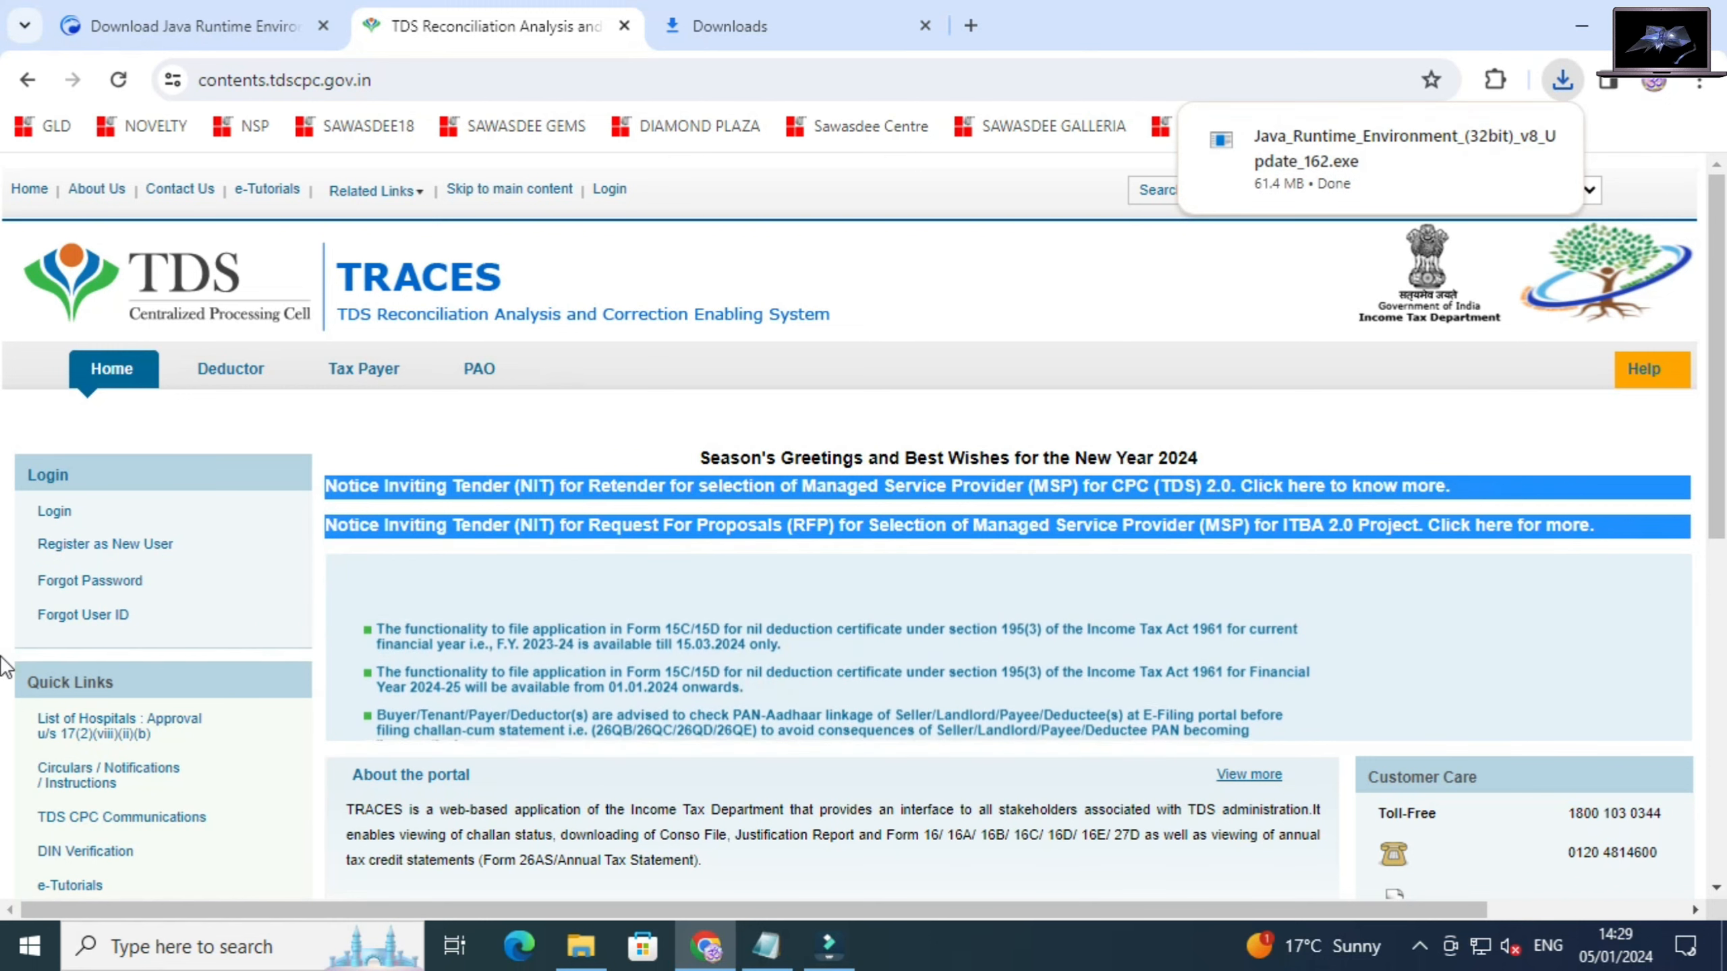
click(56, 512)
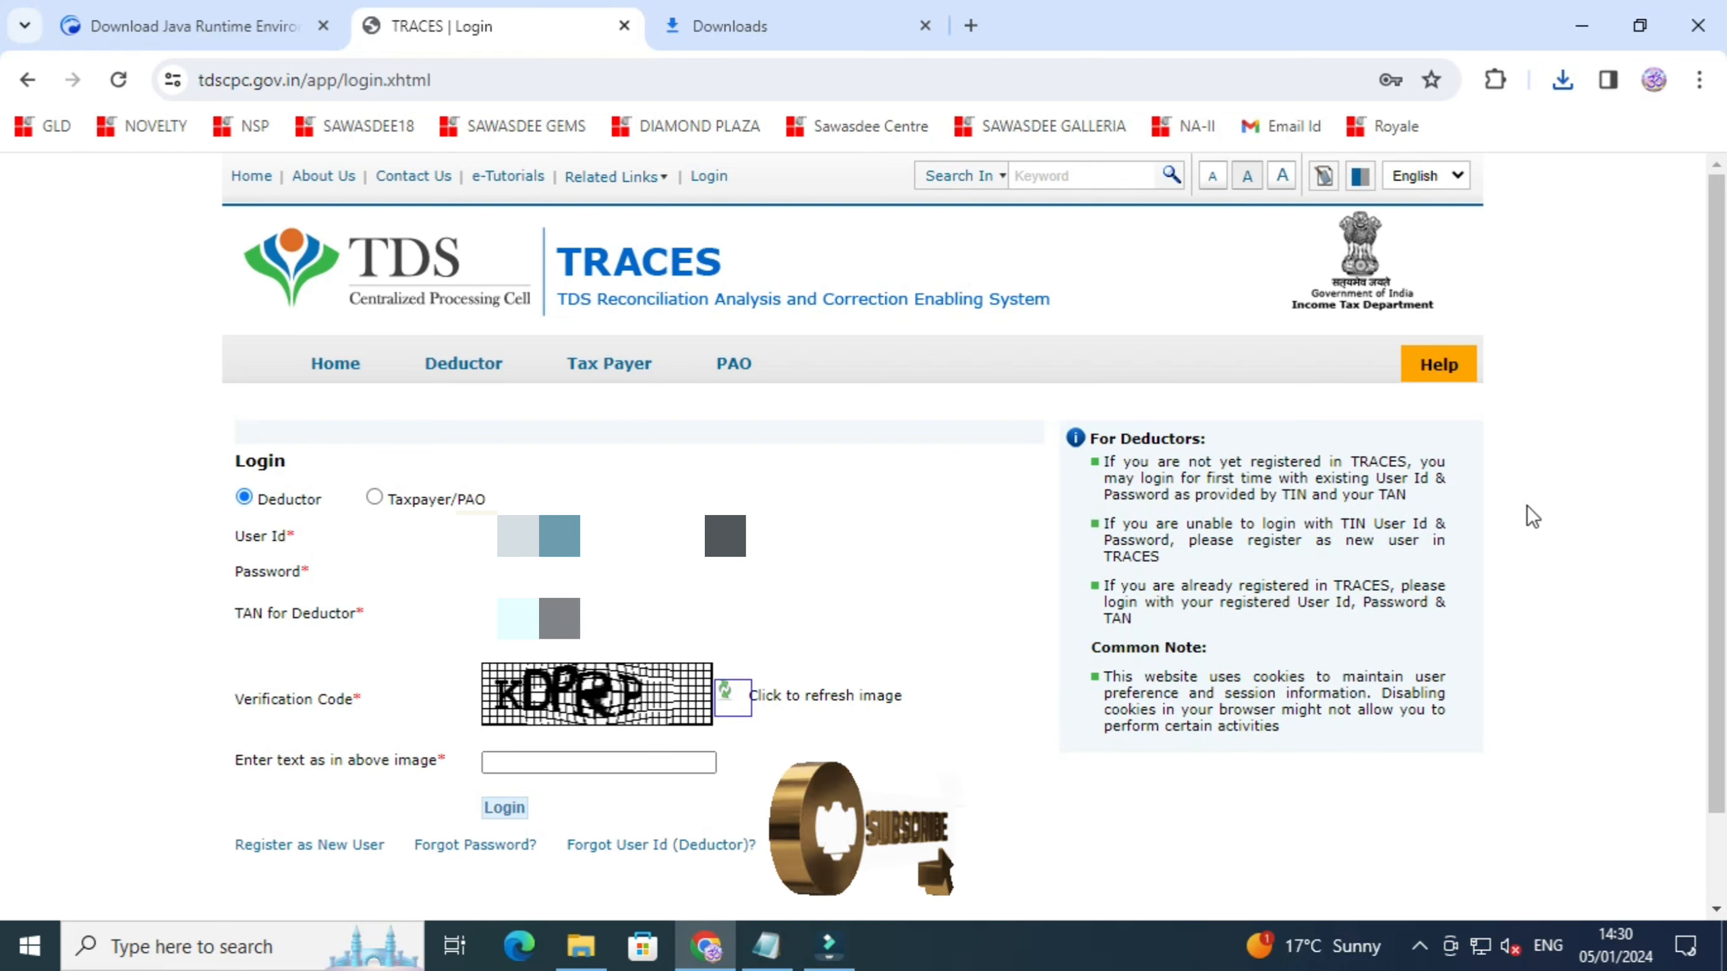
Step: Enter the verification code from the image, log in to TRACES as Deductor and decline saving the password
key(Tab)
text(K)
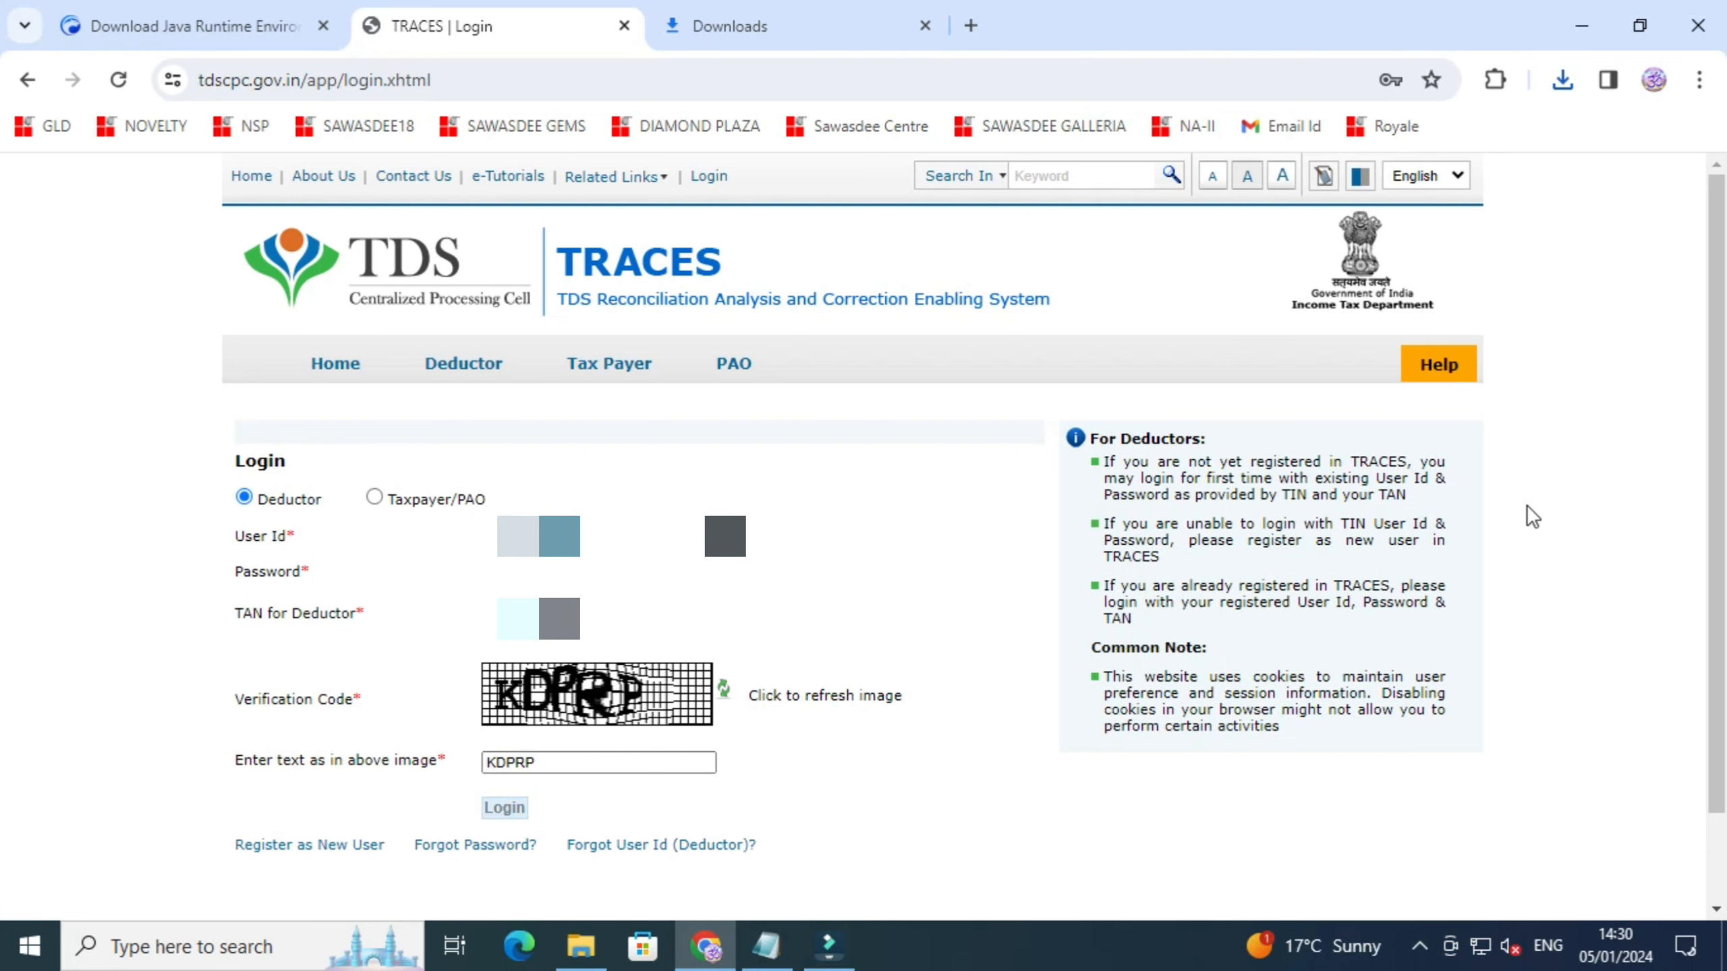
text(DPRP)
key(Return)
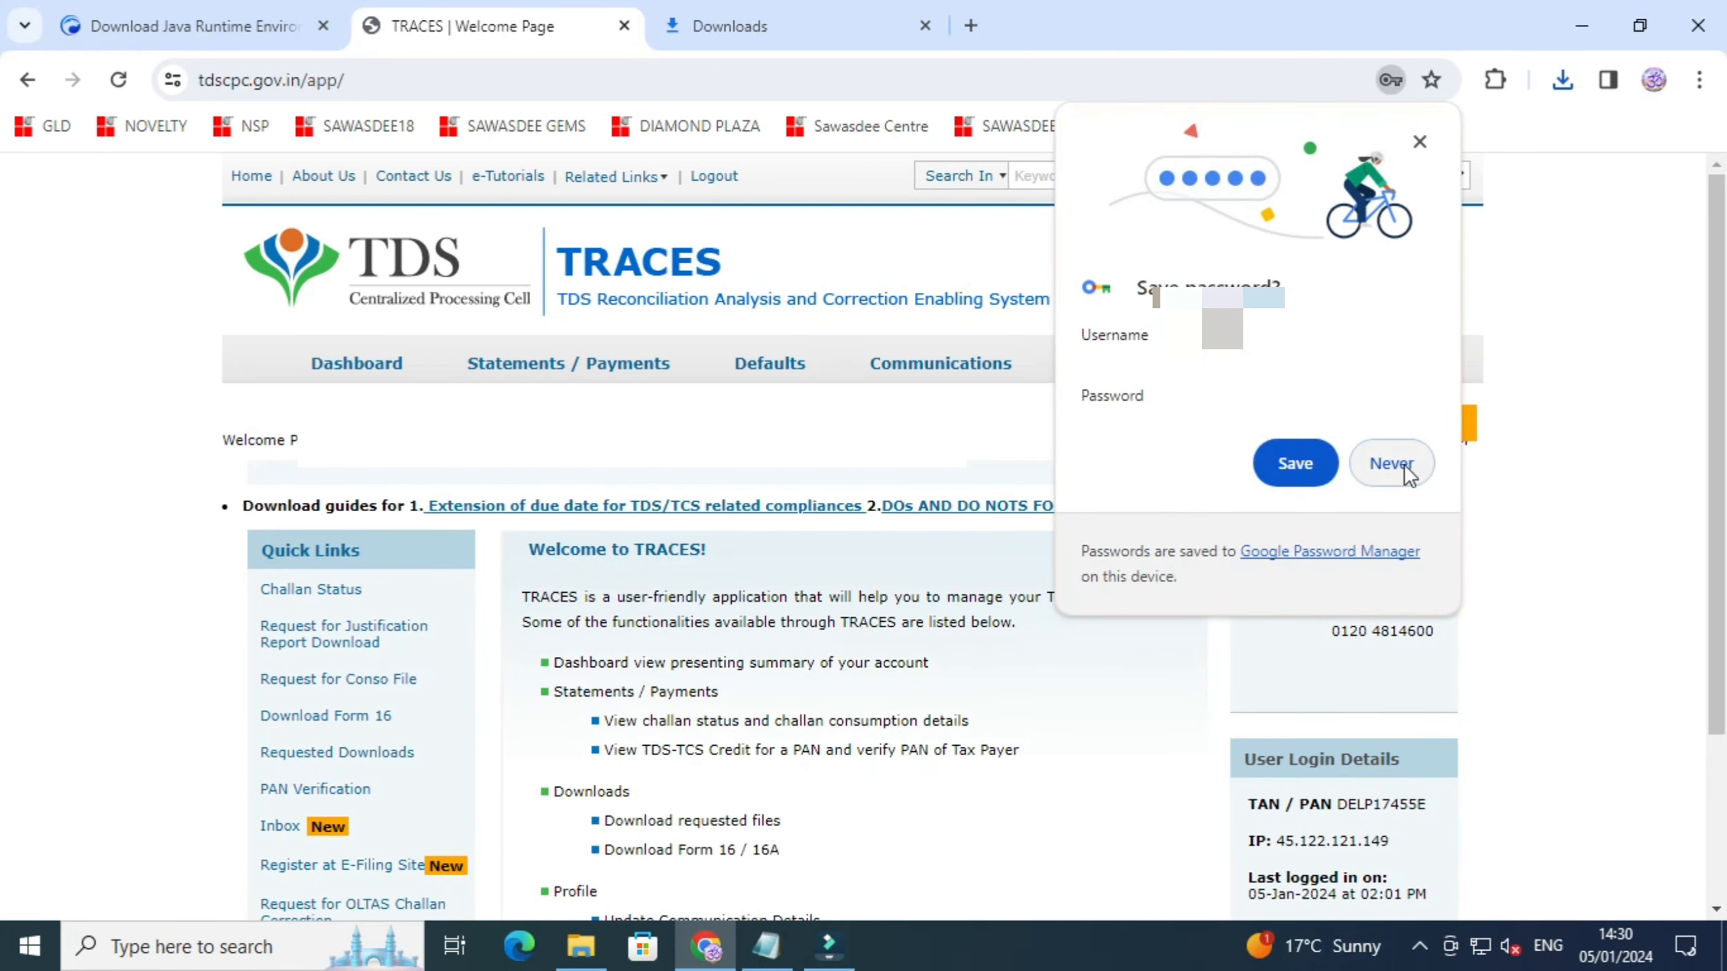
click(1400, 467)
Step: Open the utility download page from Requested Downloads and submit the verification code shown in the image
click(1238, 365)
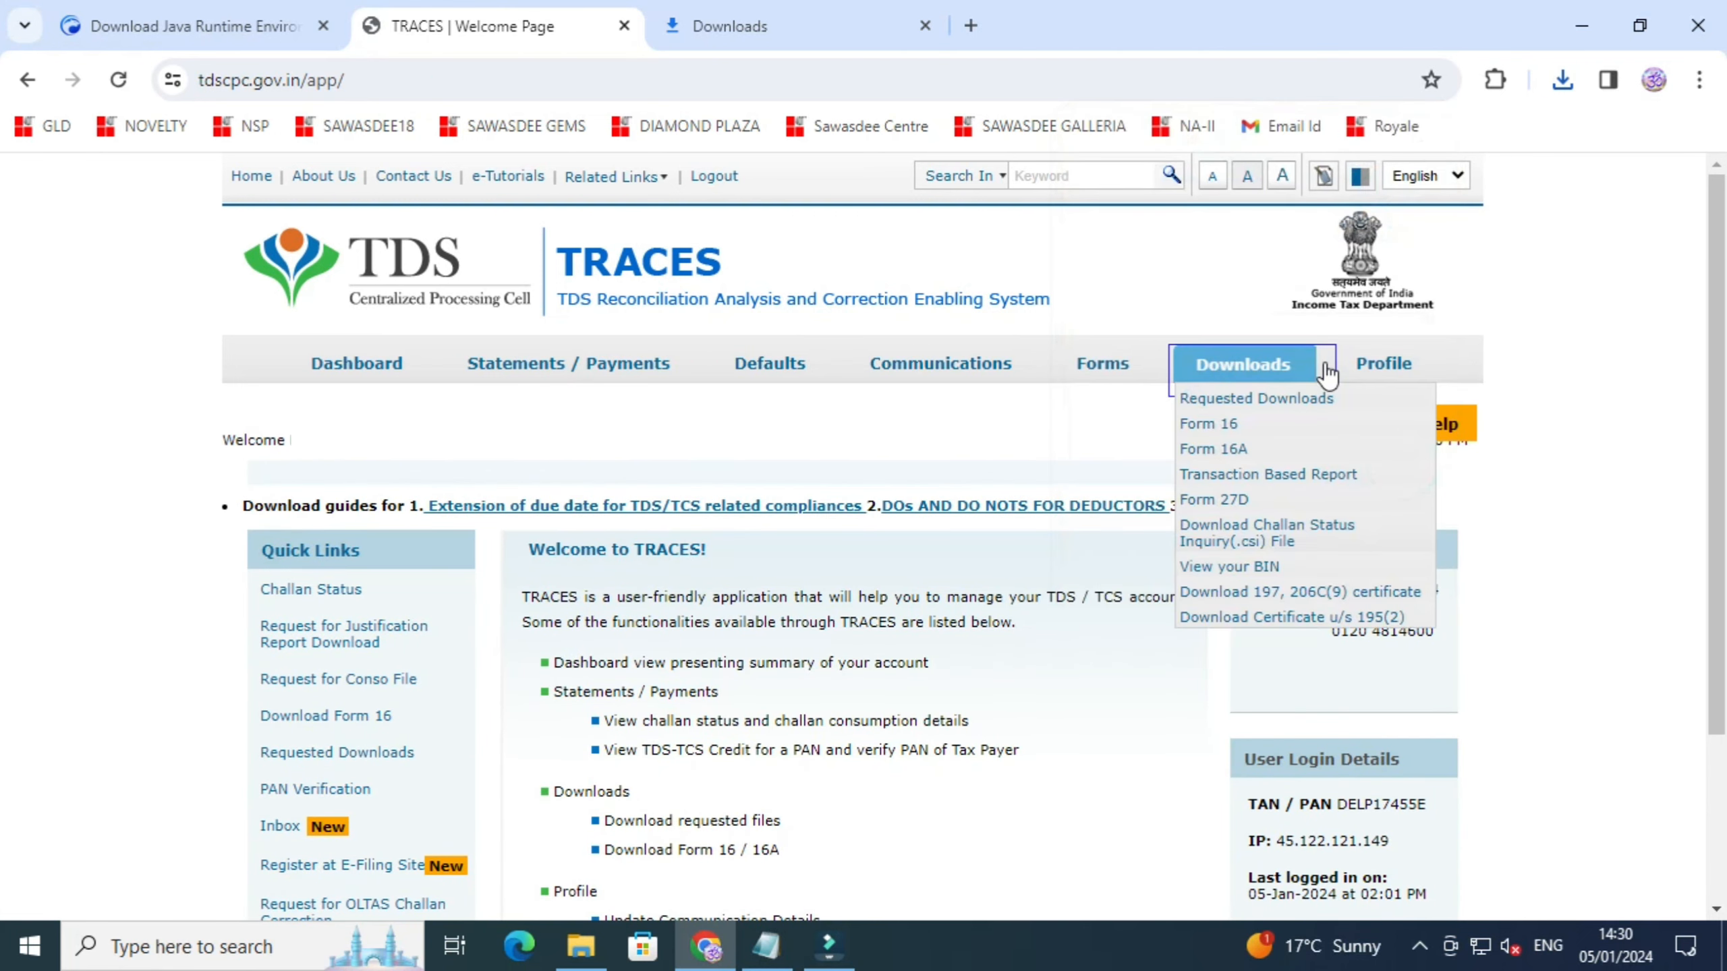
click(1278, 398)
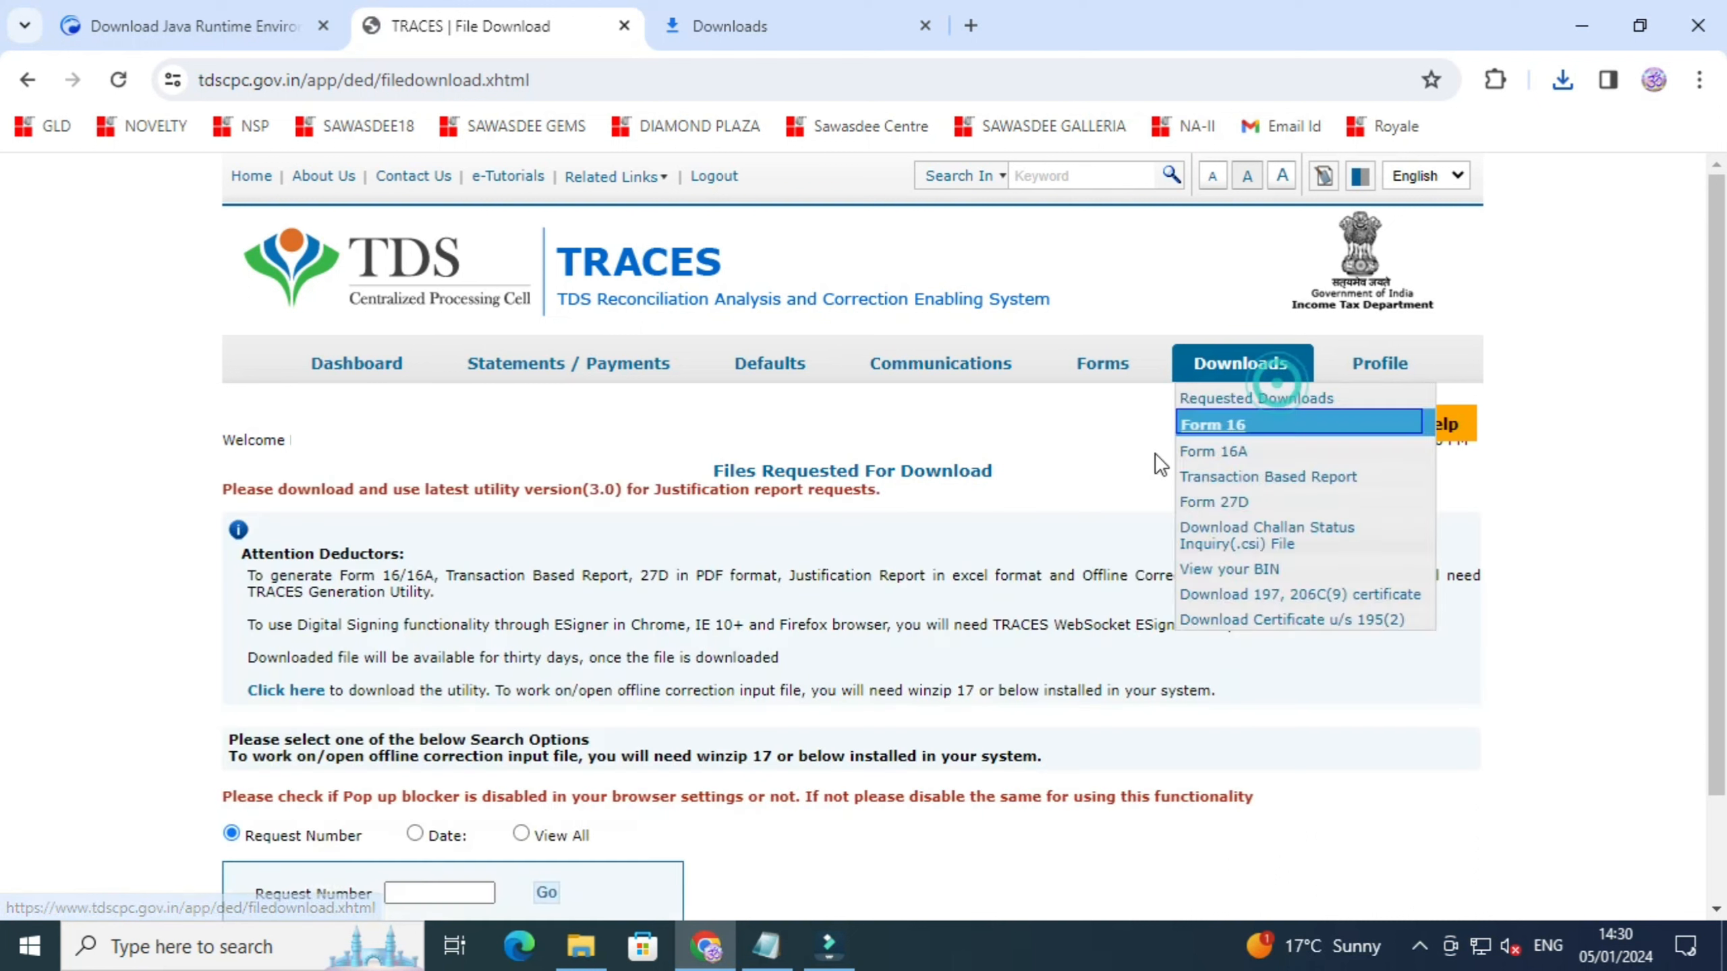
click(306, 683)
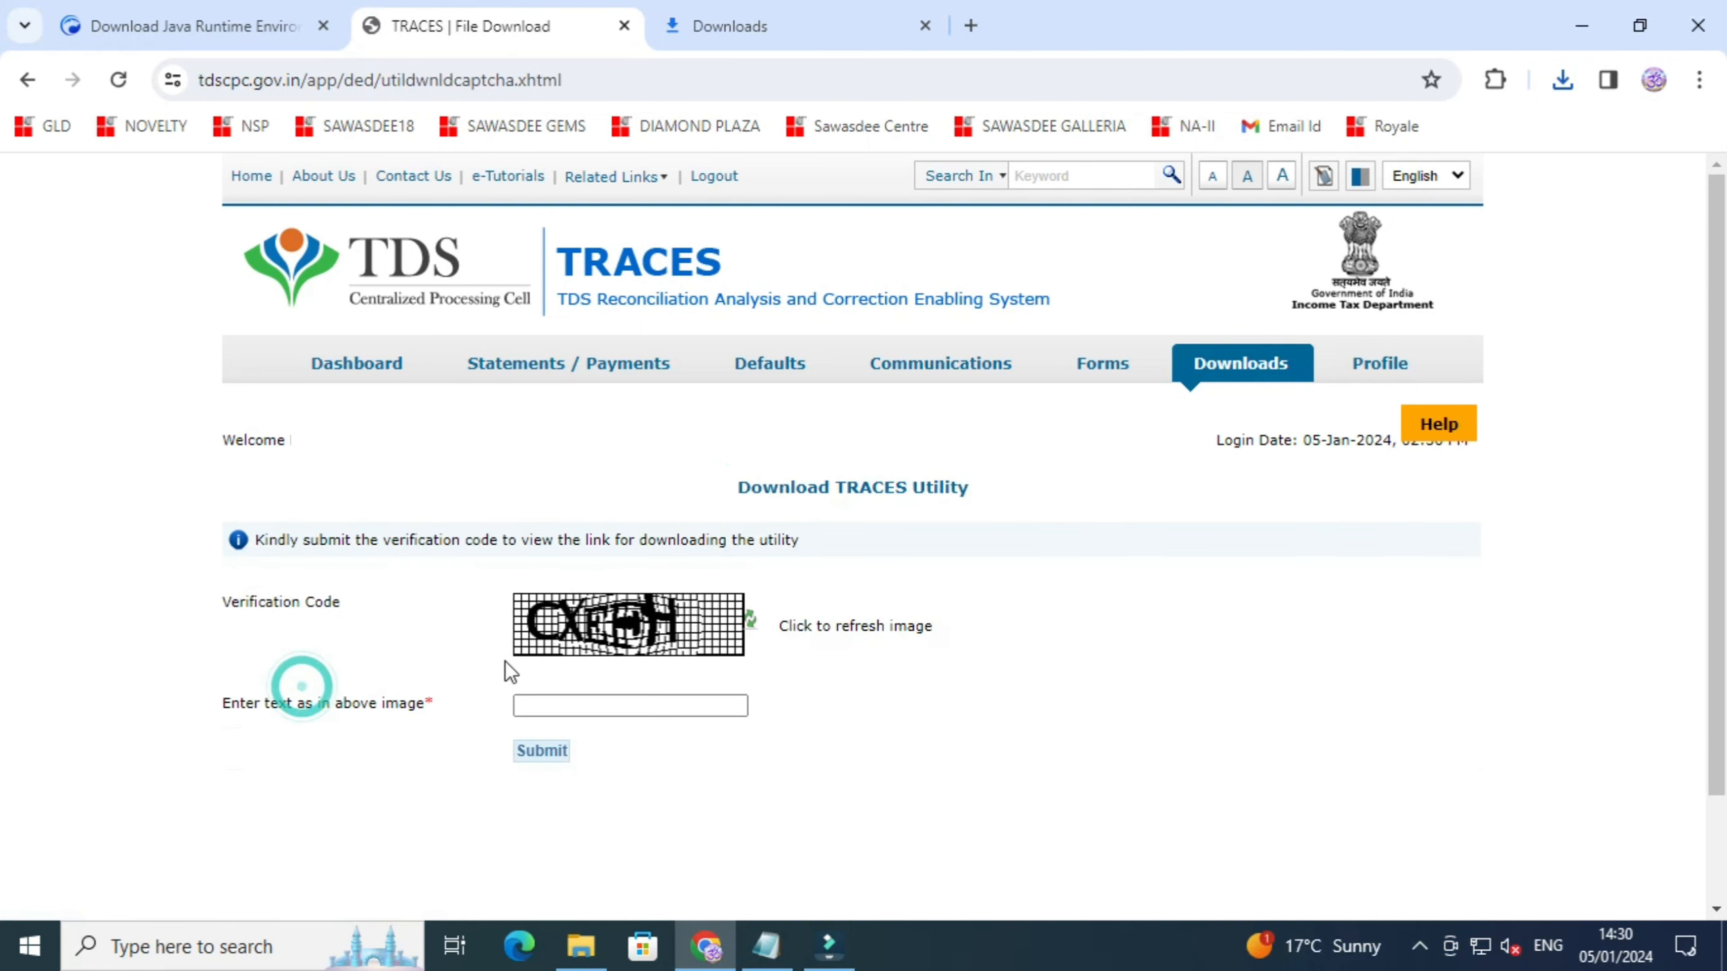
click(572, 697)
text(CXEFH)
click(541, 750)
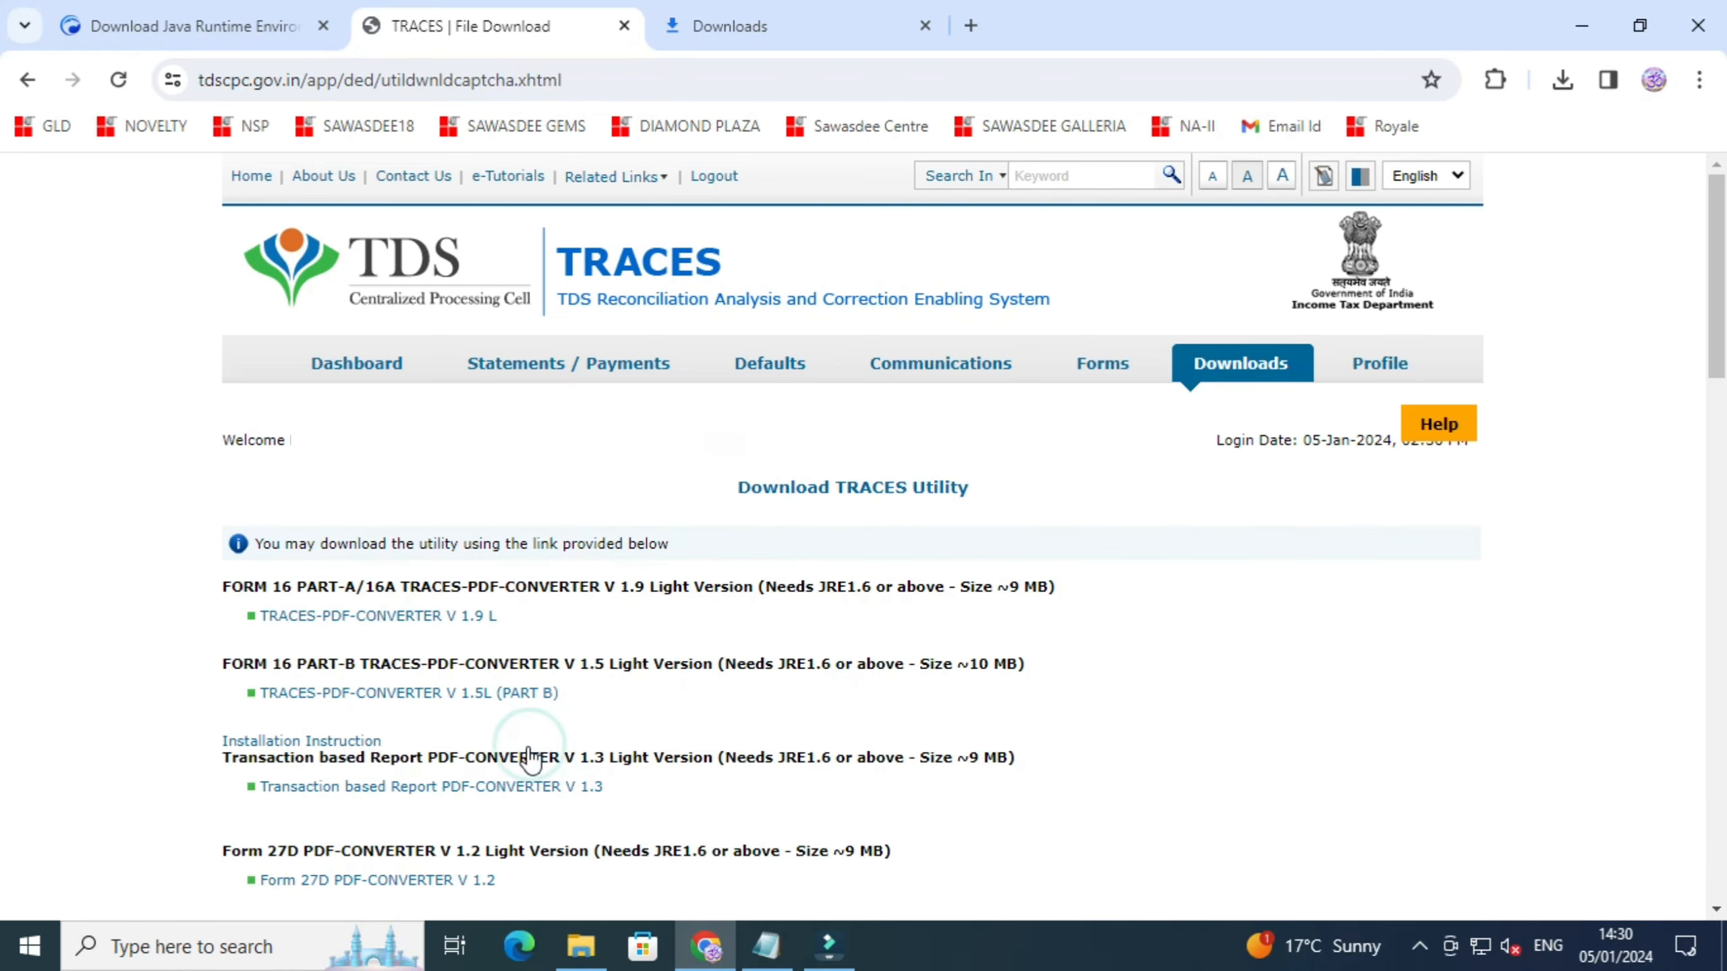
Step: Download TRACES WebSigner Setup V 2.0 from the TRACES utility page
scroll(482, 626, down, 6)
scroll(482, 626, down, 10)
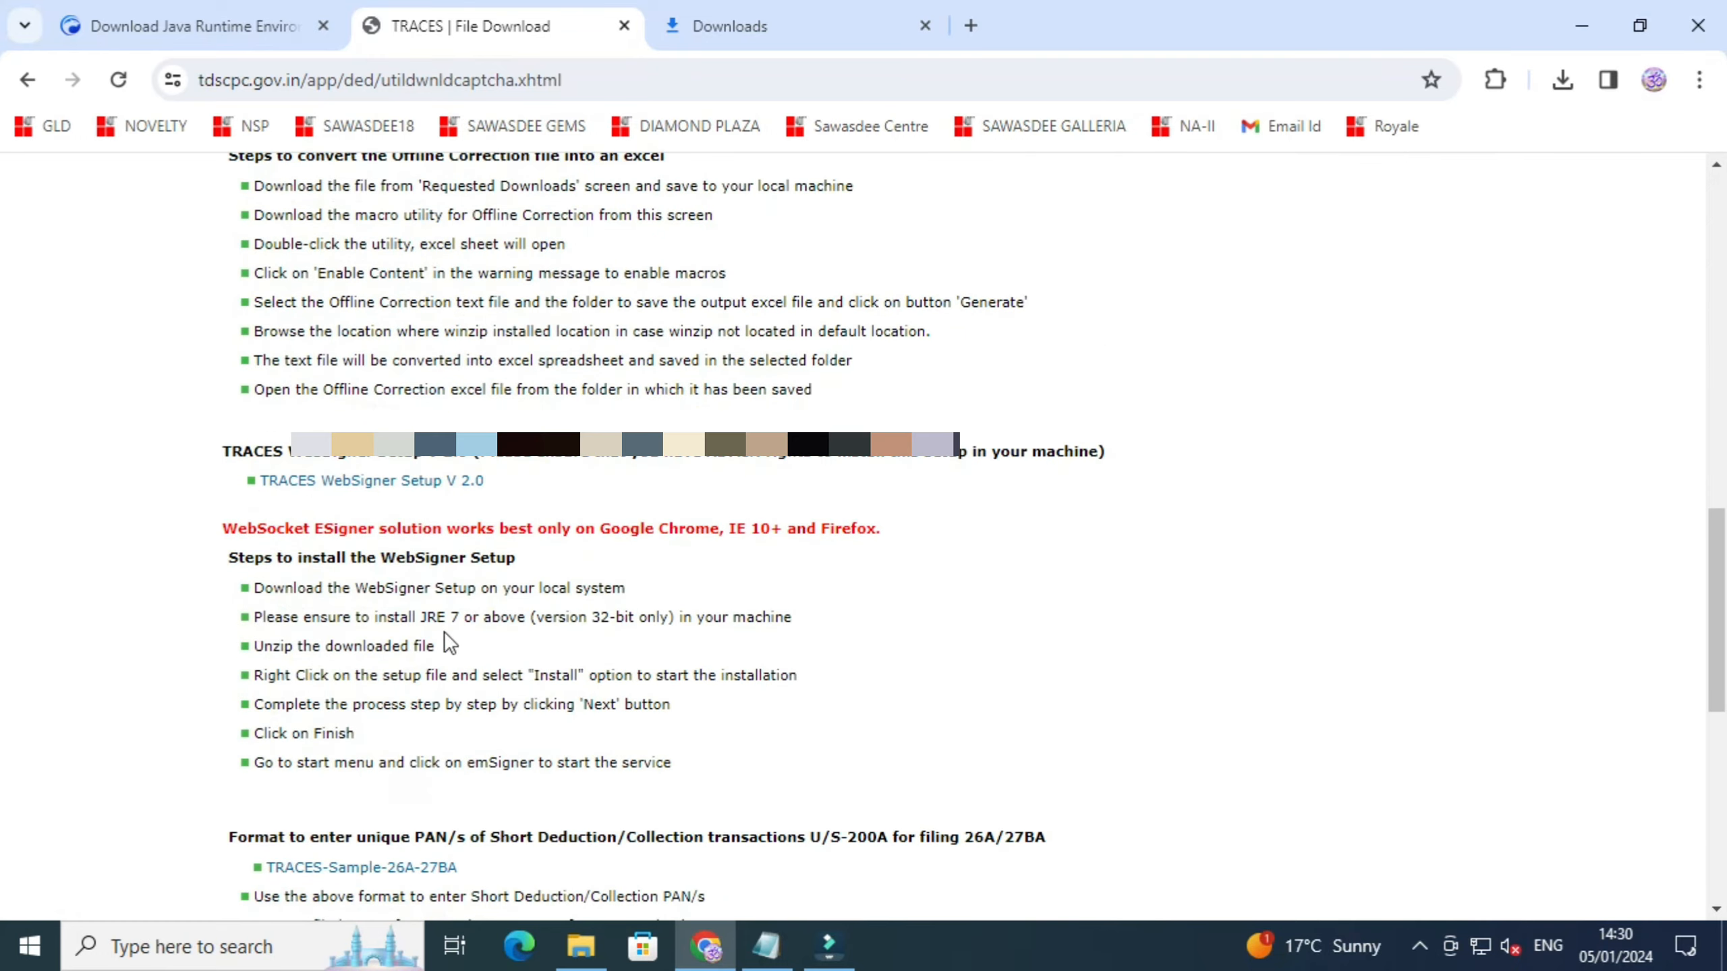
click(321, 480)
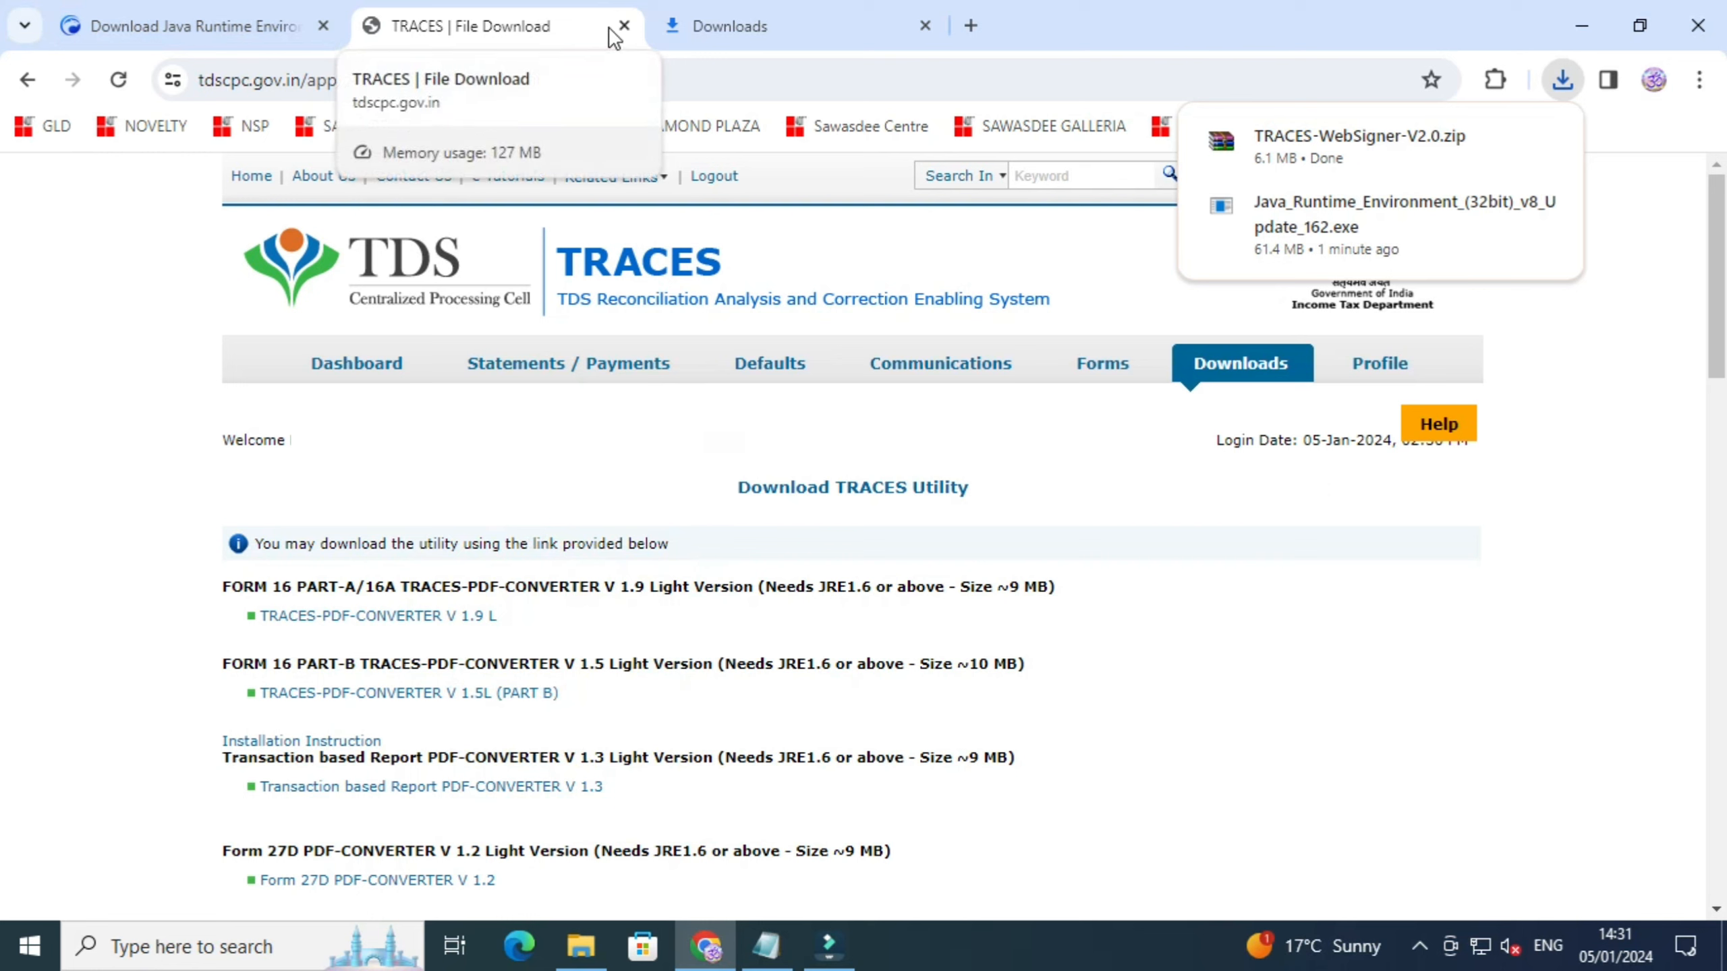
Step: Open the Privacy and security section of the browser settings
click(1700, 79)
scroll(1406, 643, down, 1)
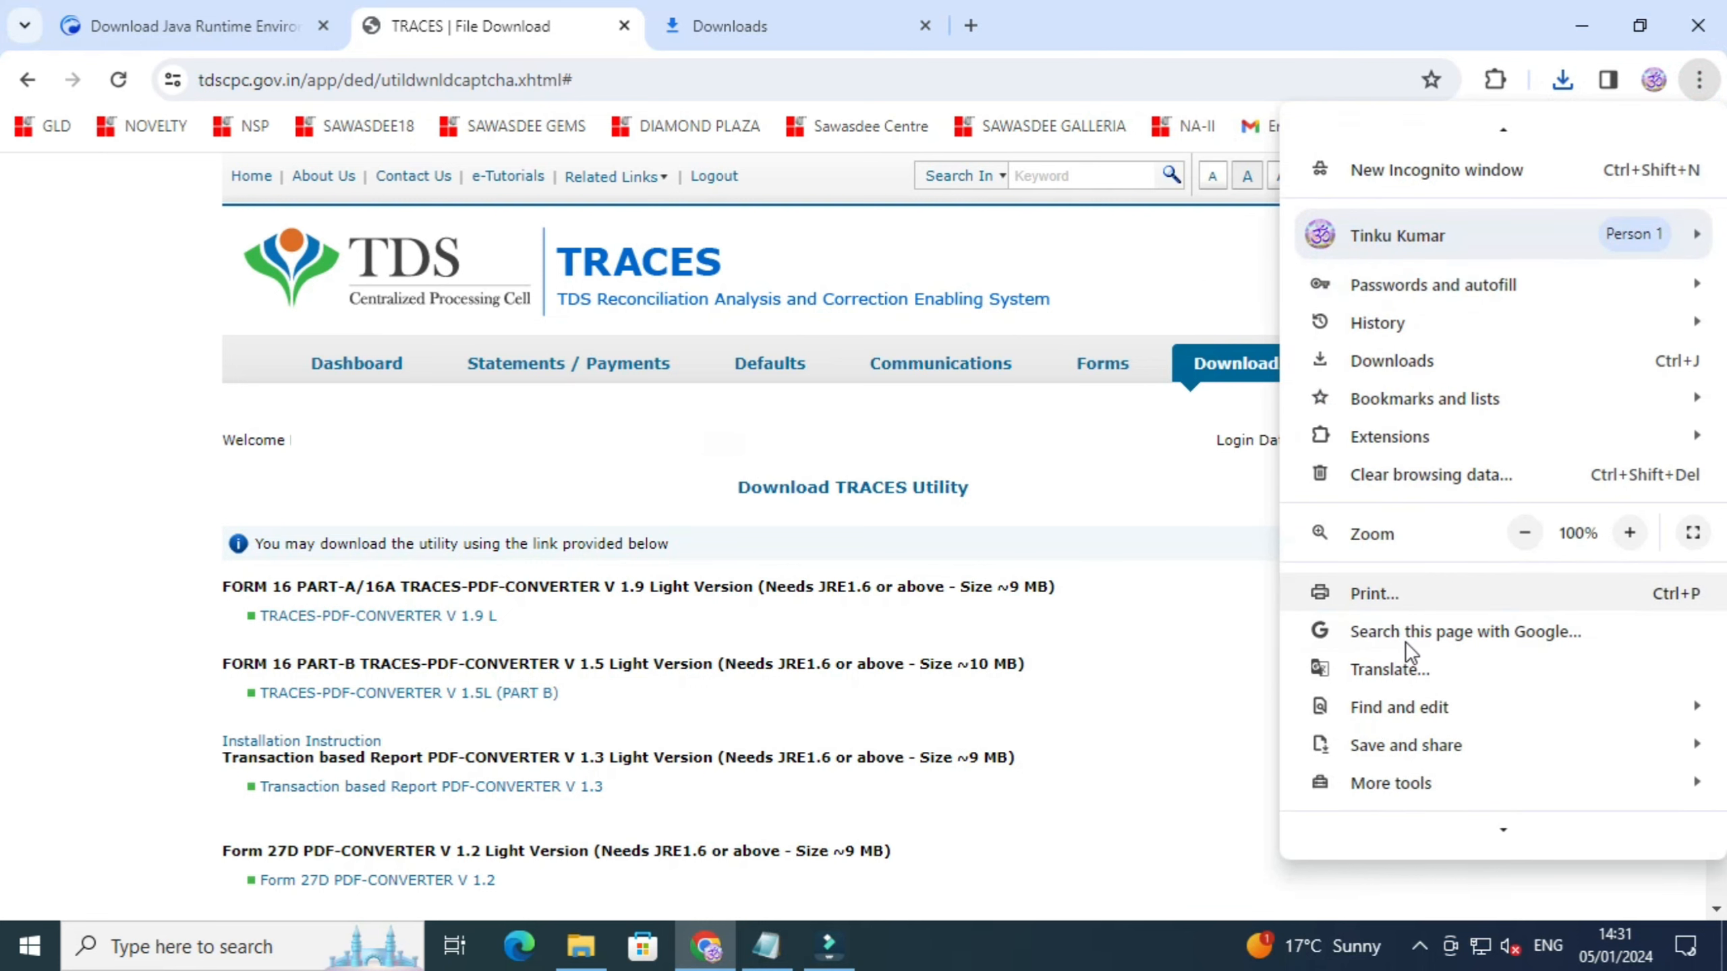
mouse_move(1403, 449)
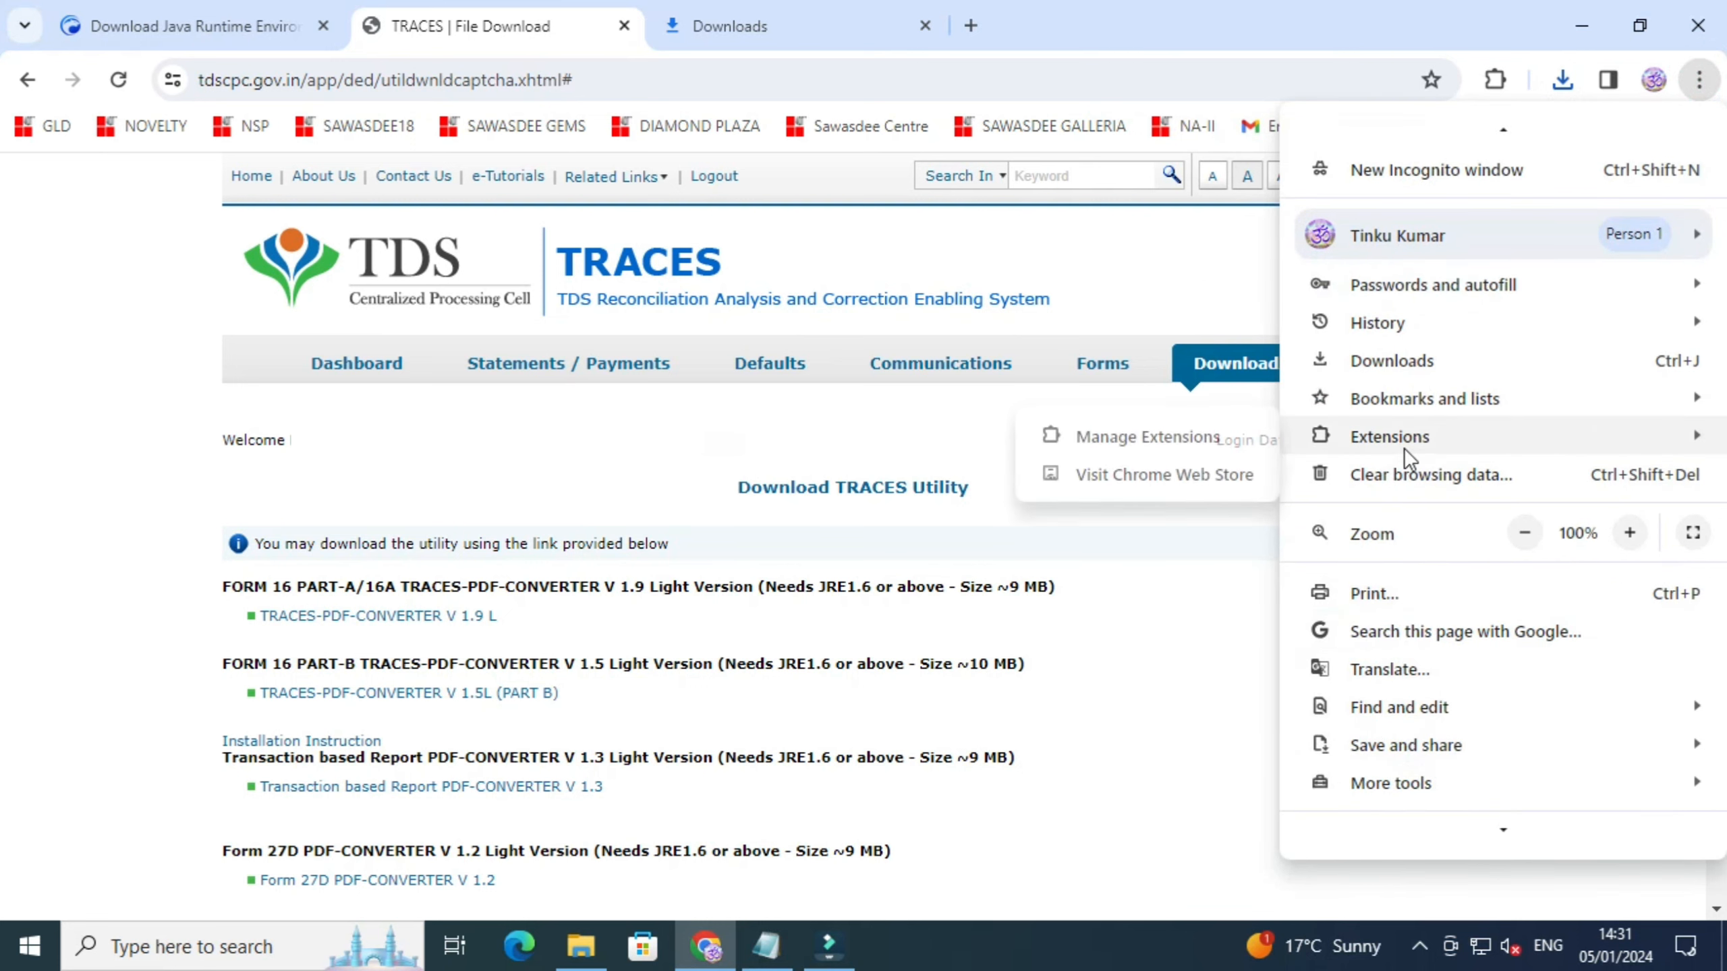
scroll(1462, 748, down, 1)
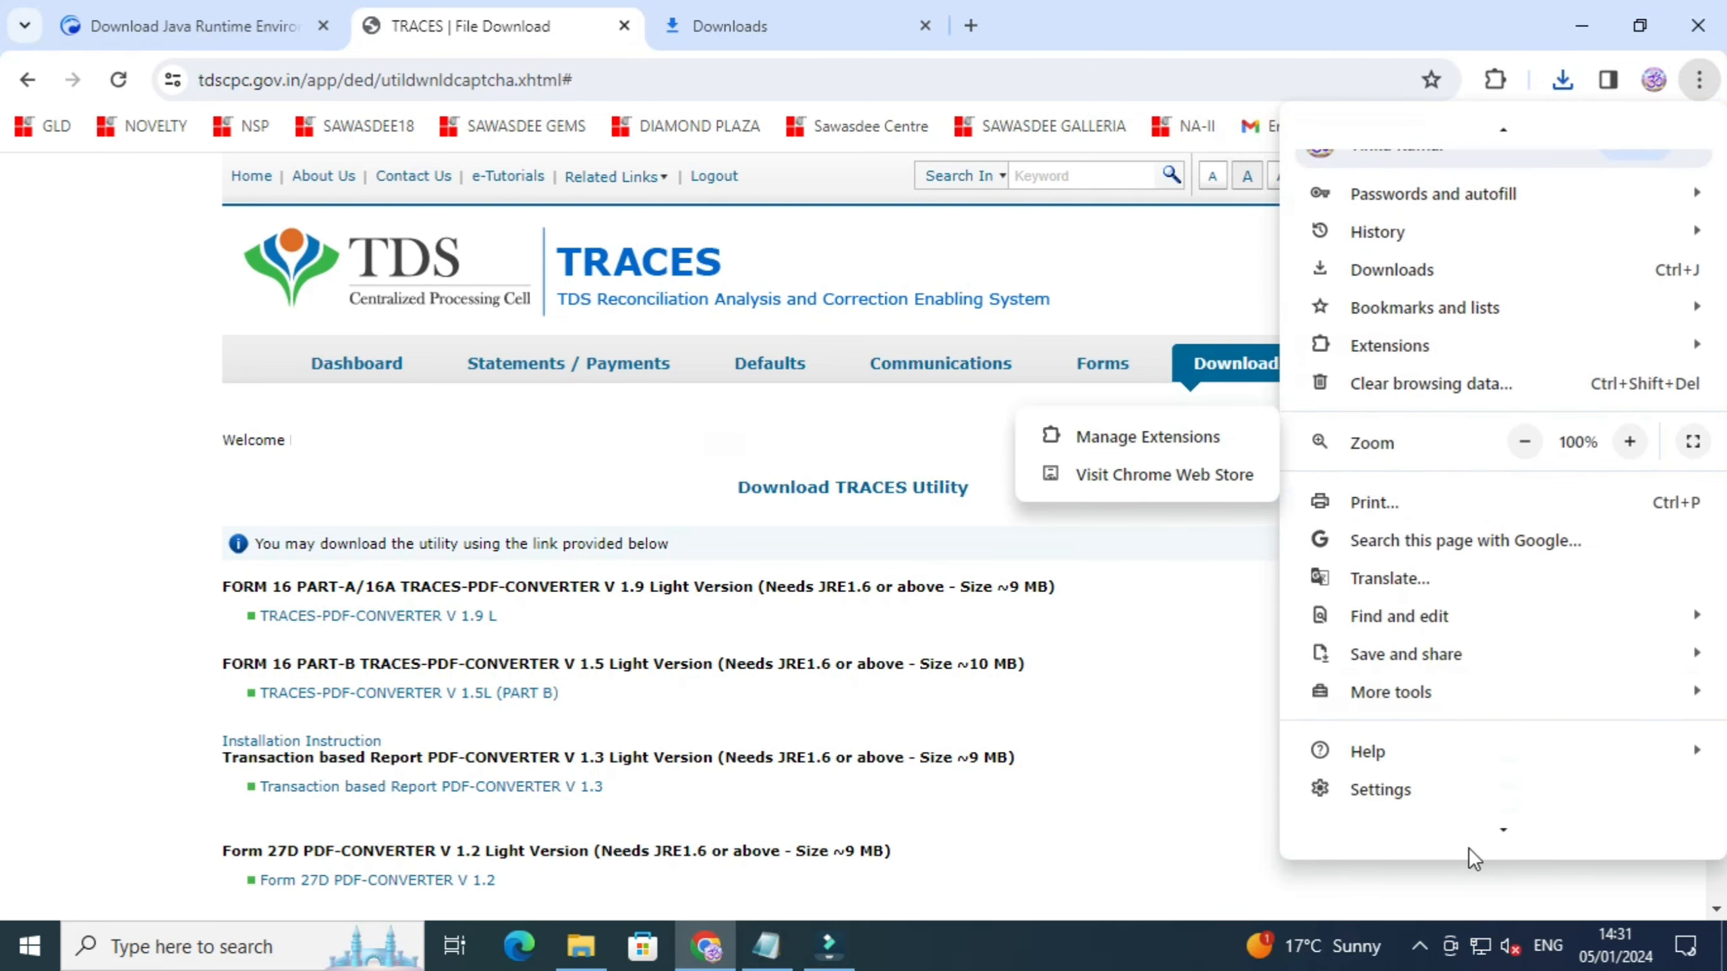
click(1423, 806)
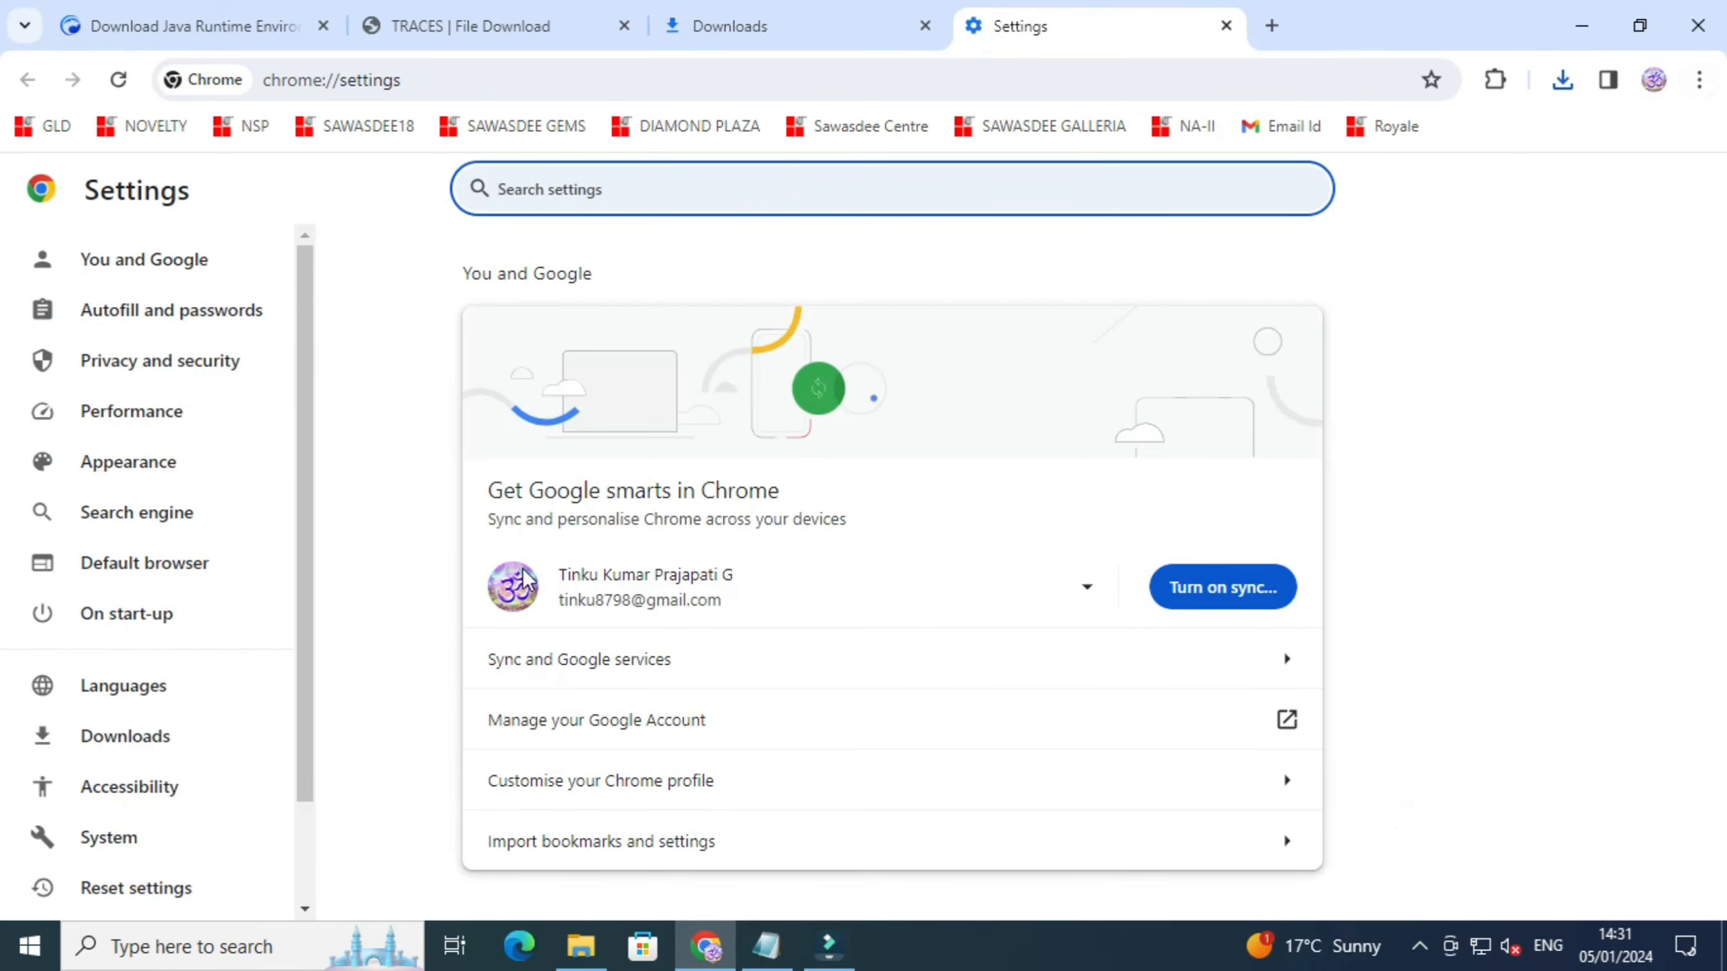
click(151, 364)
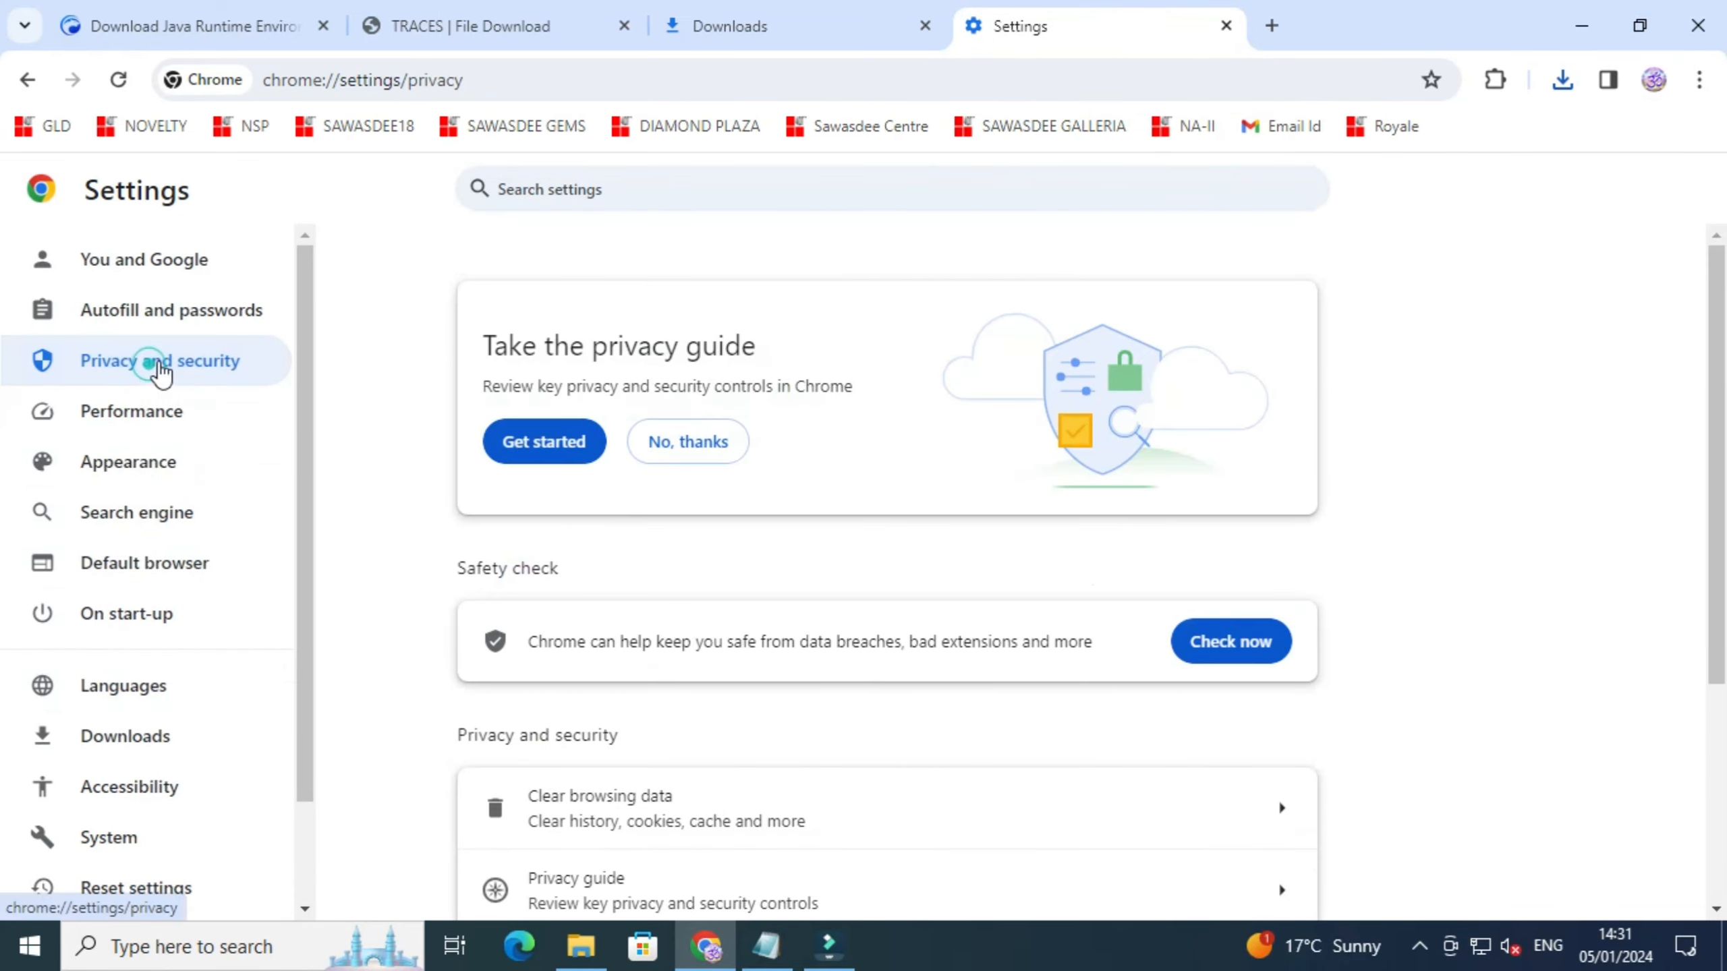
Step: Open the JavaScript content settings within the browser's Site settings
scroll(680, 653, down, 5)
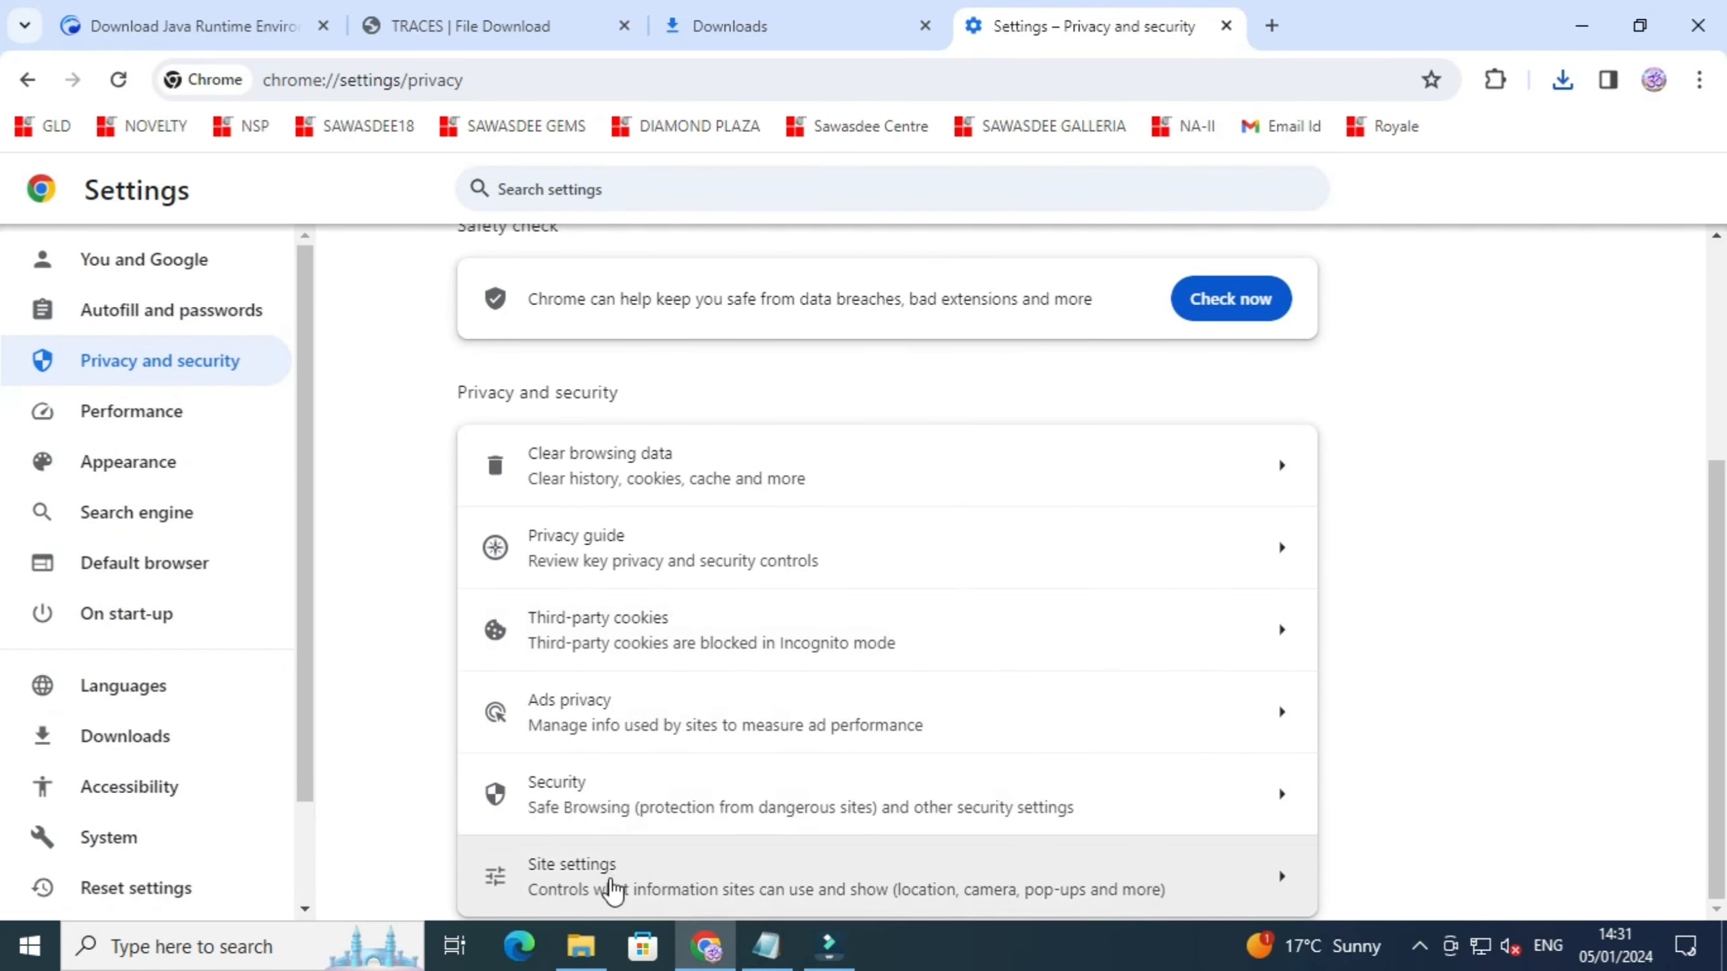
click(608, 878)
scroll(693, 647, down, 5)
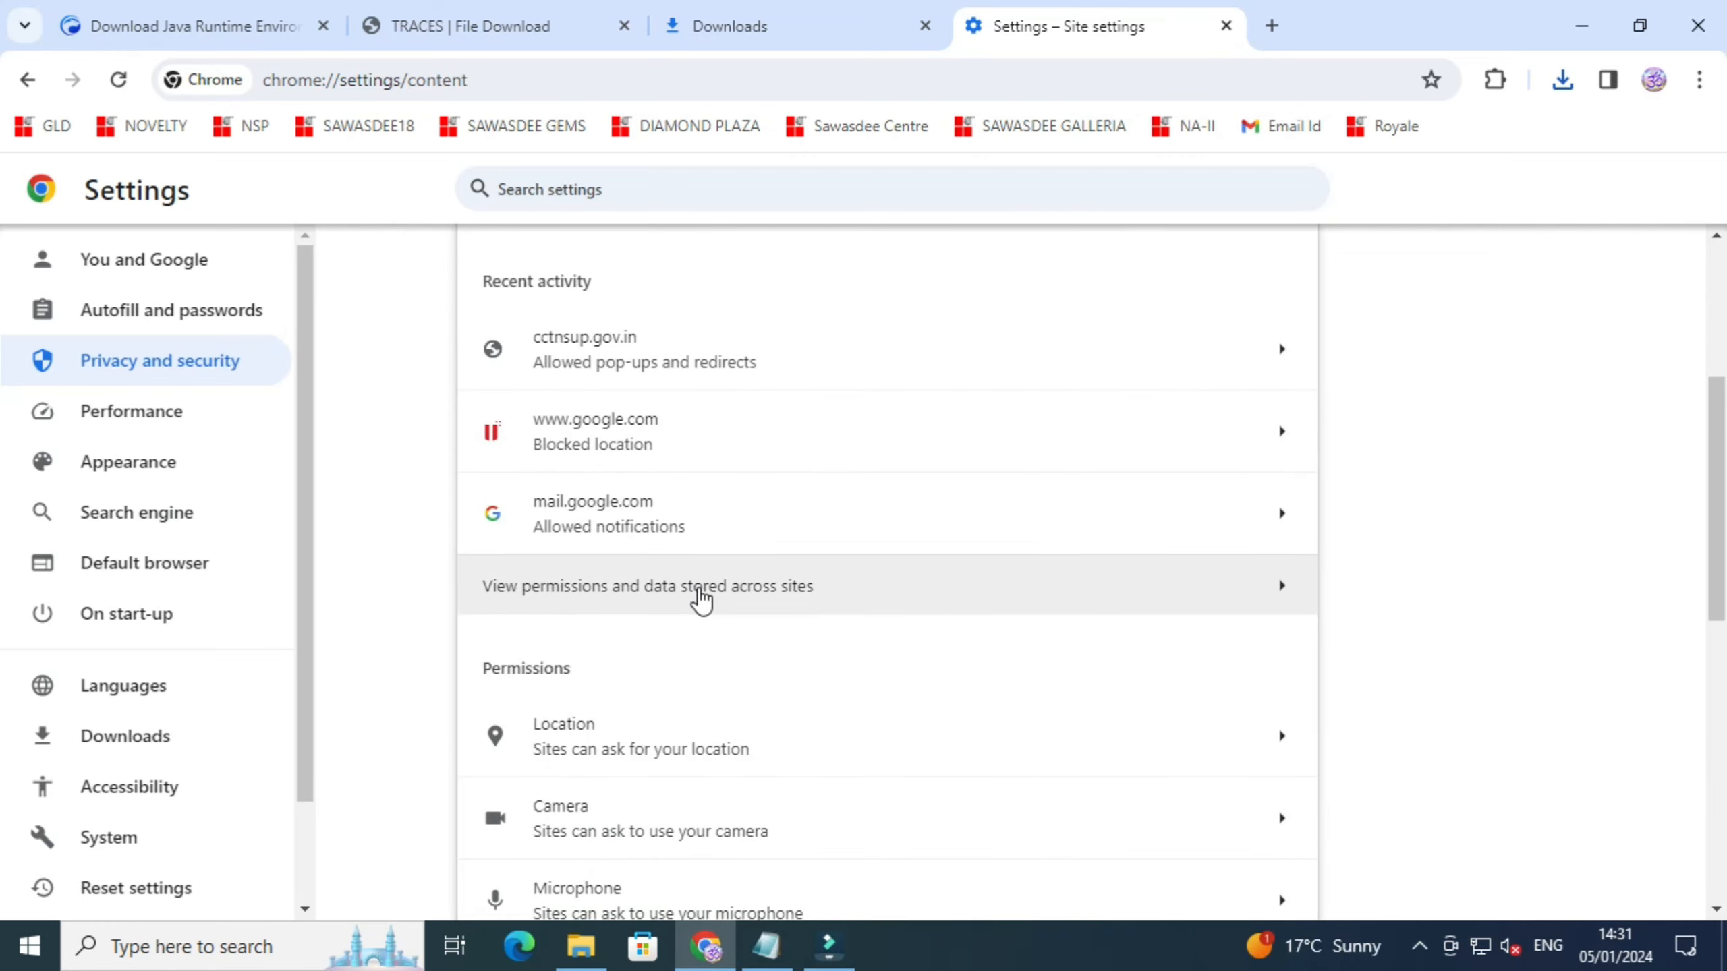
scroll(700, 598, down, 5)
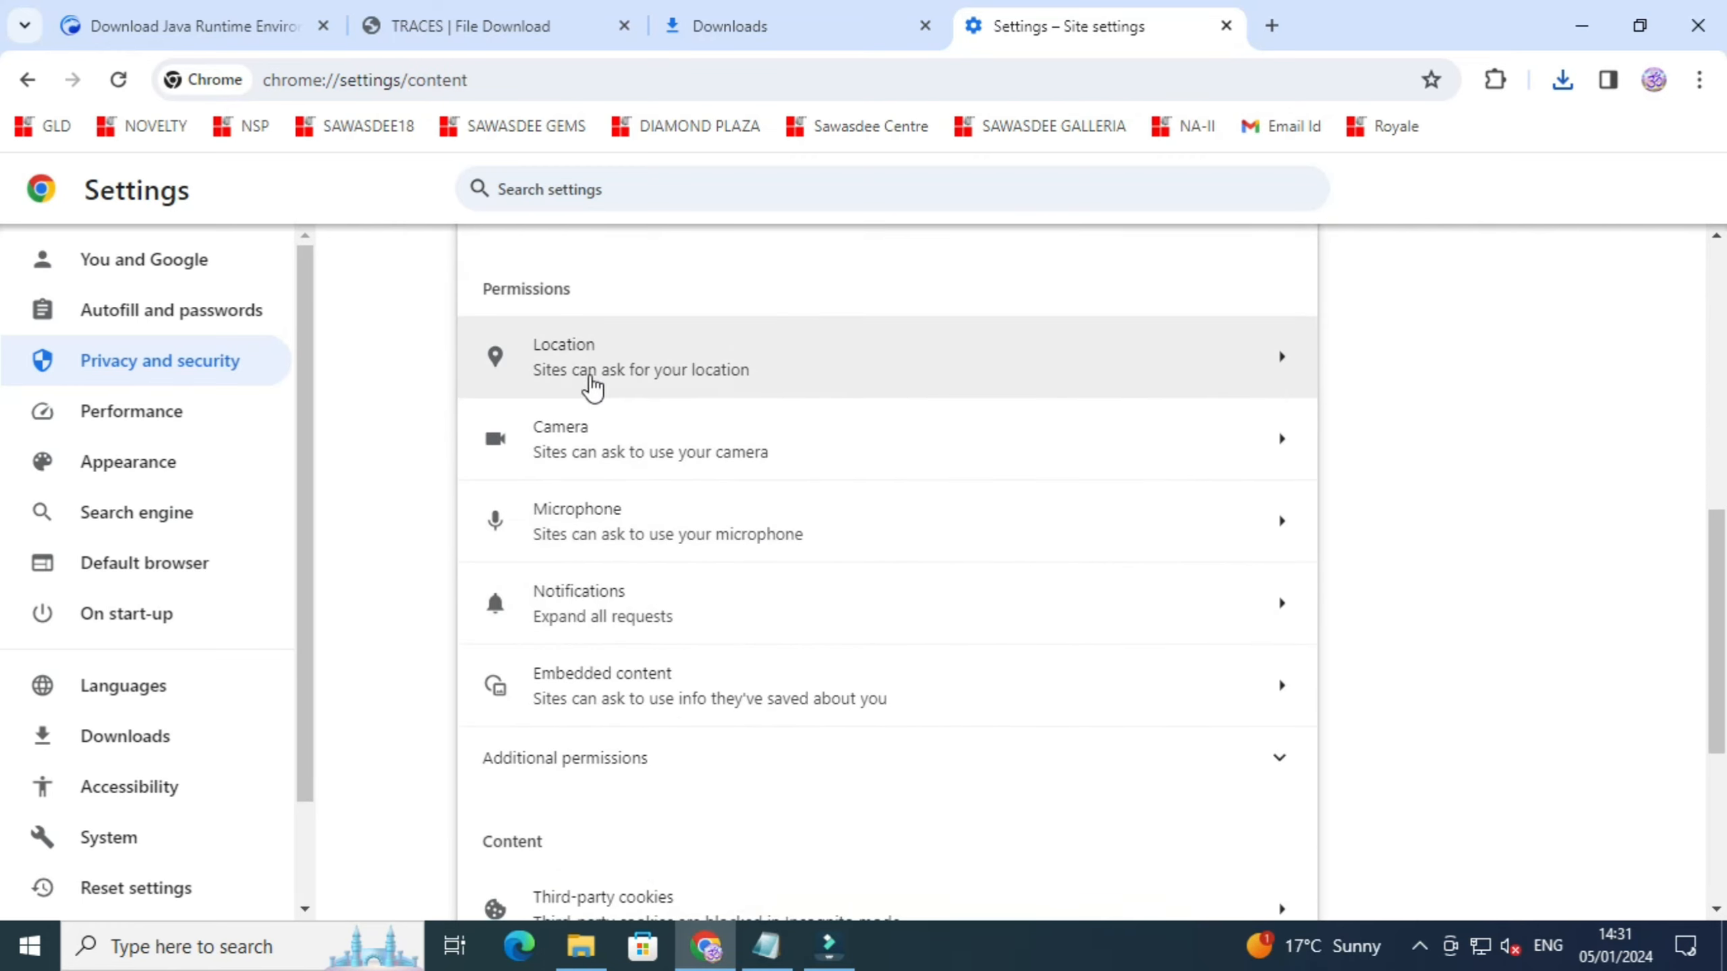
scroll(612, 476, down, 5)
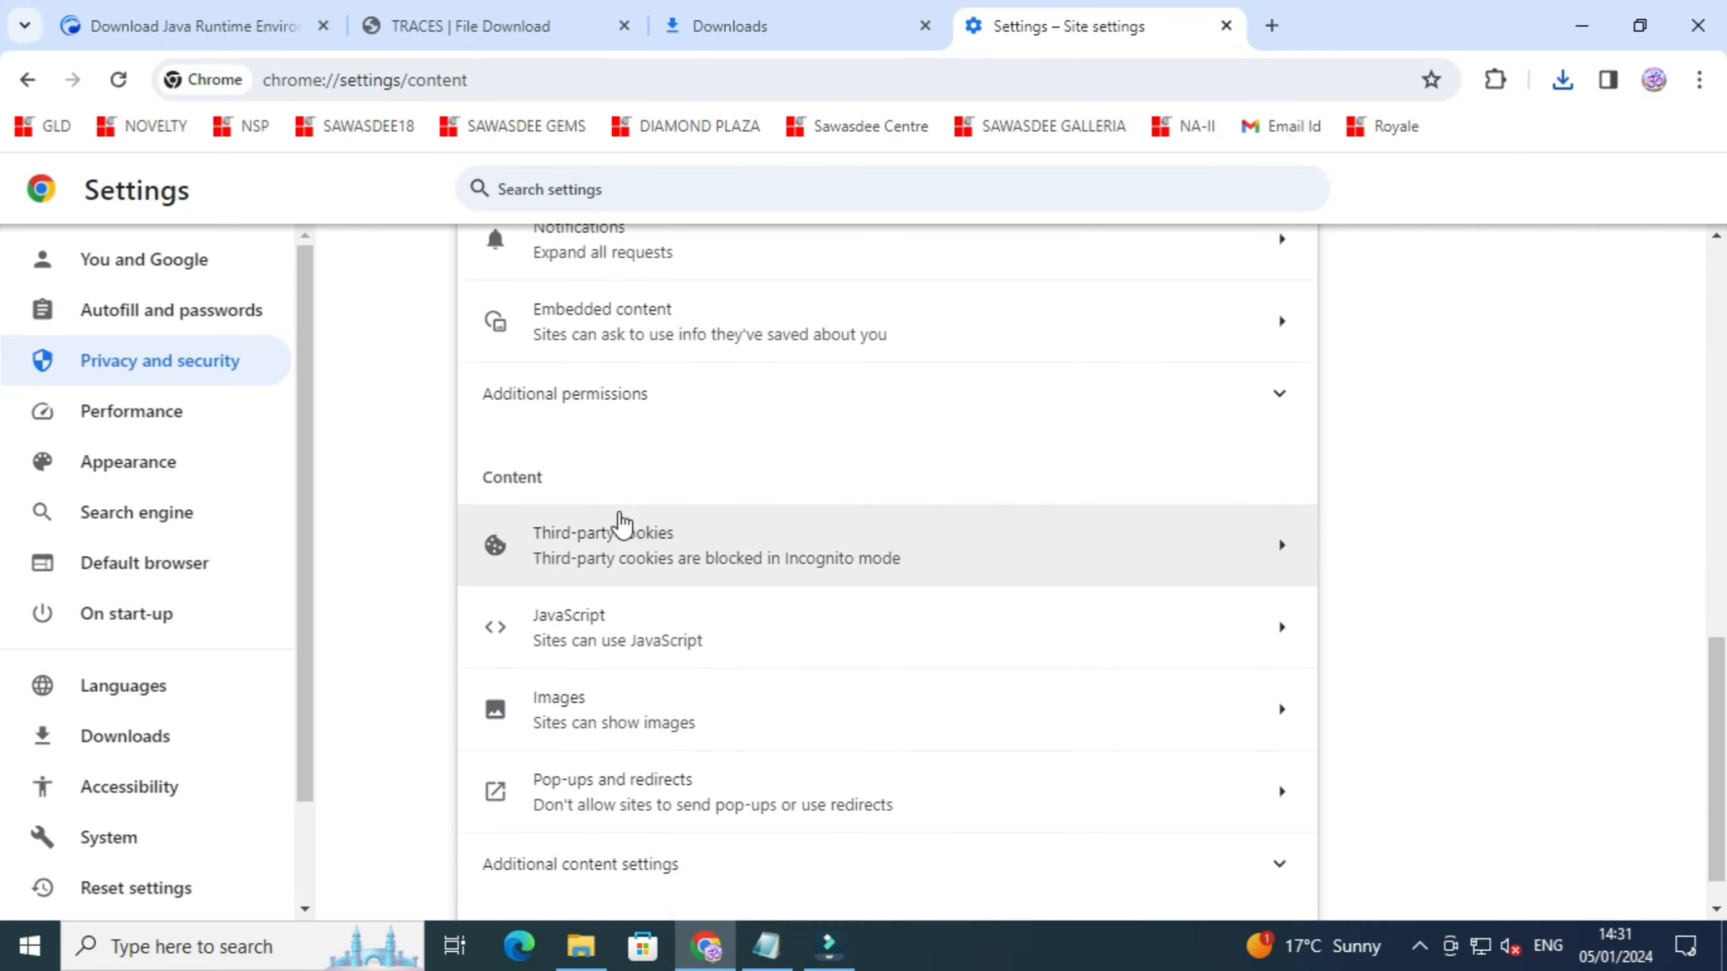
click(609, 616)
scroll(724, 548, down, 2)
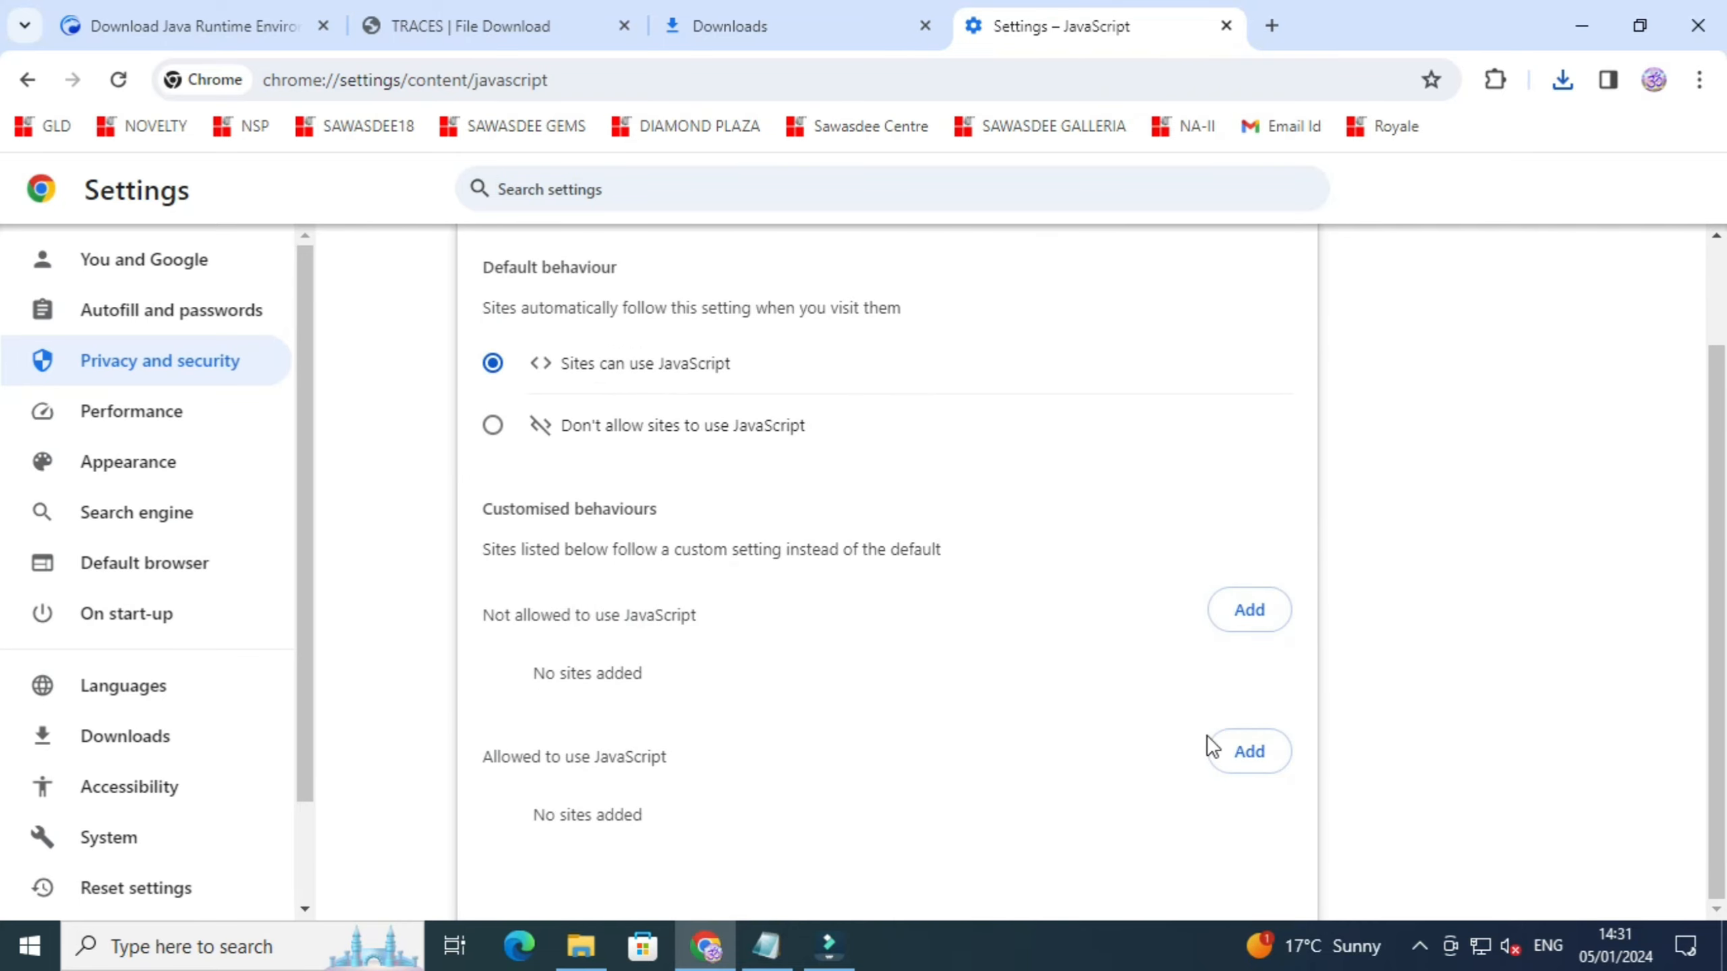
click(1261, 748)
click(705, 536)
click(767, 946)
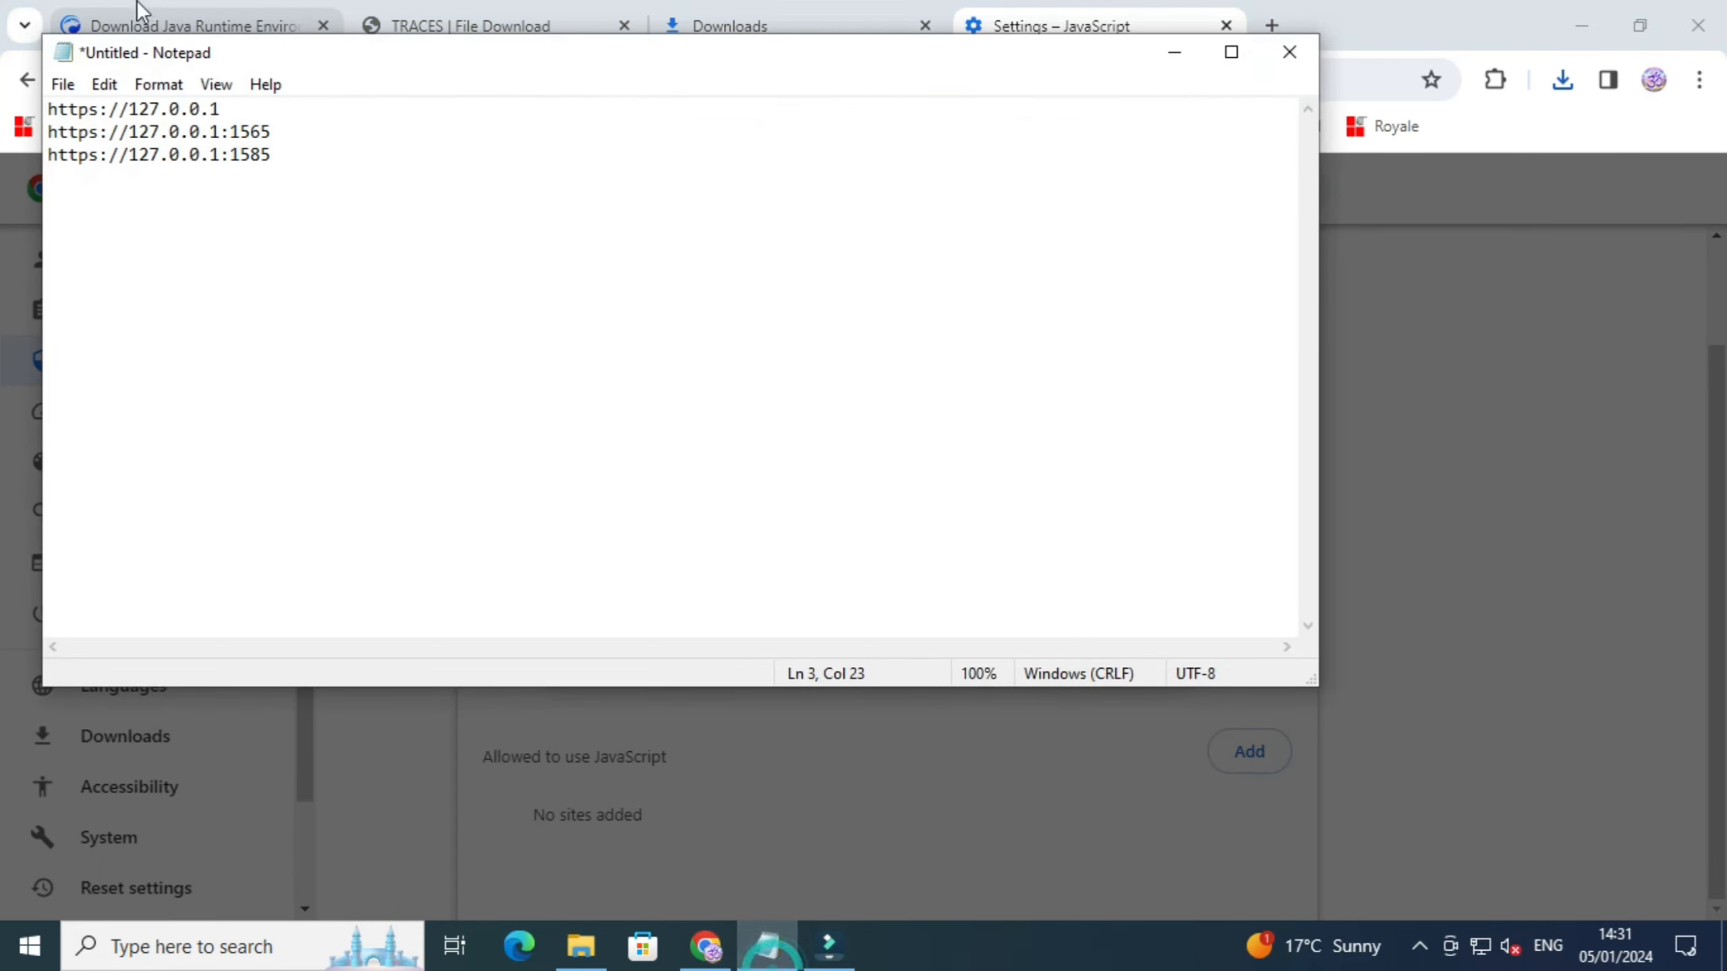
drag(226, 109, 37, 109)
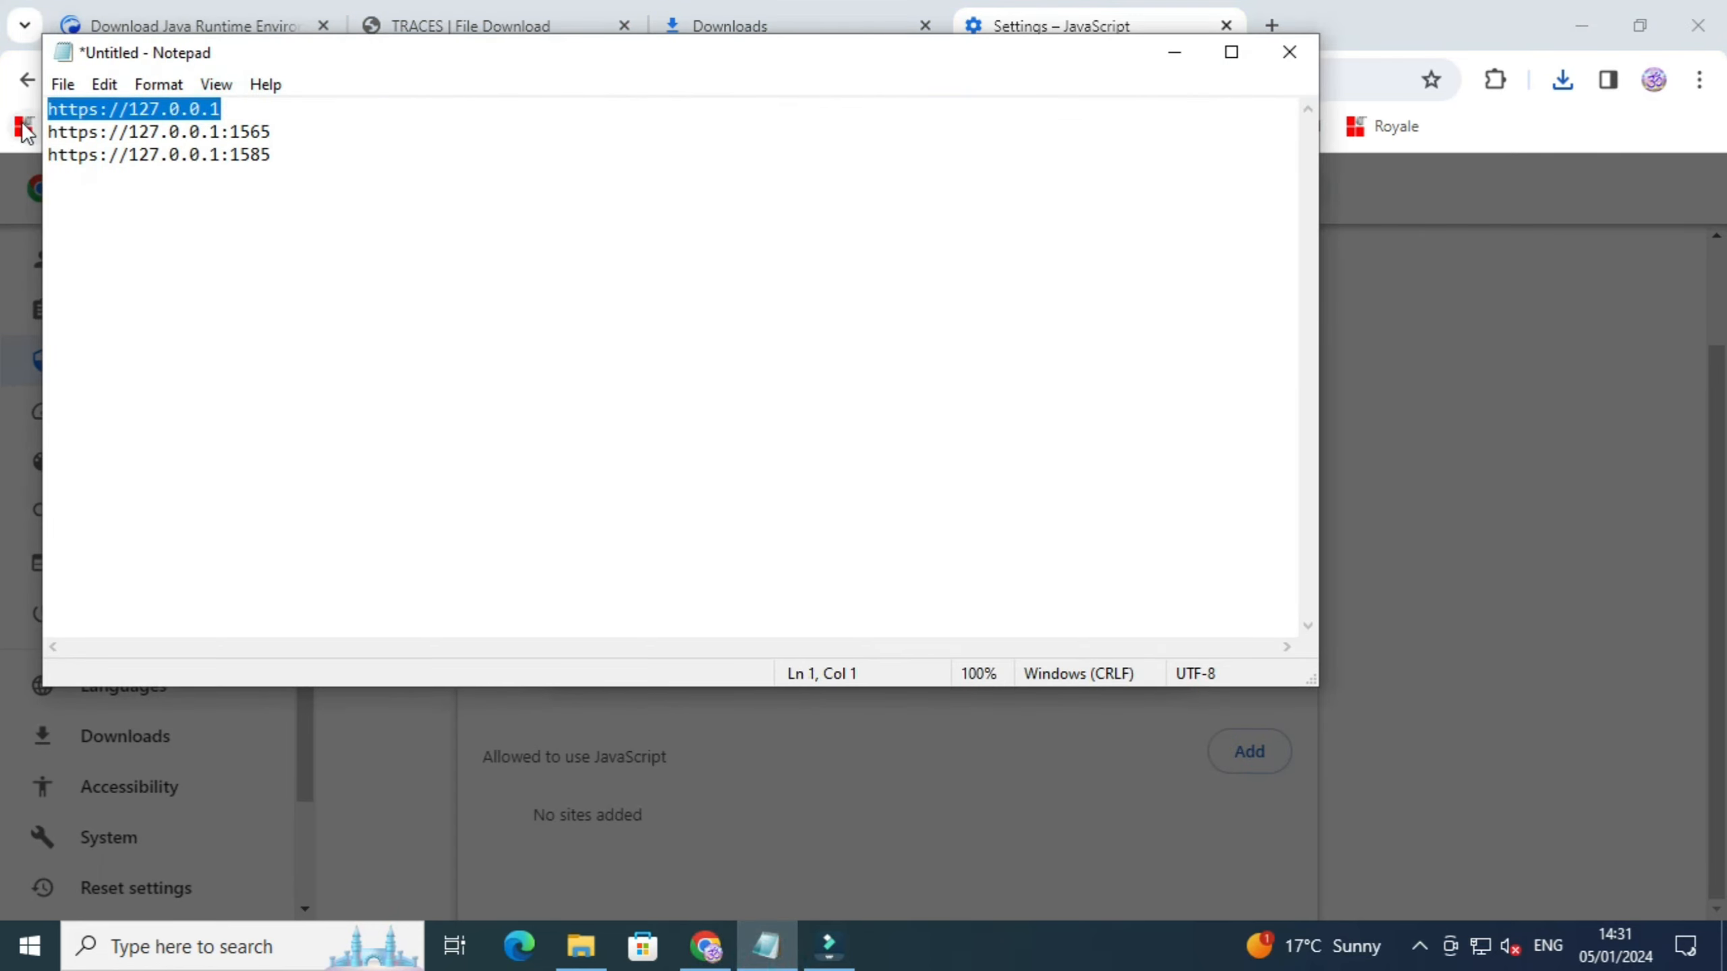
key(alt+Tab)
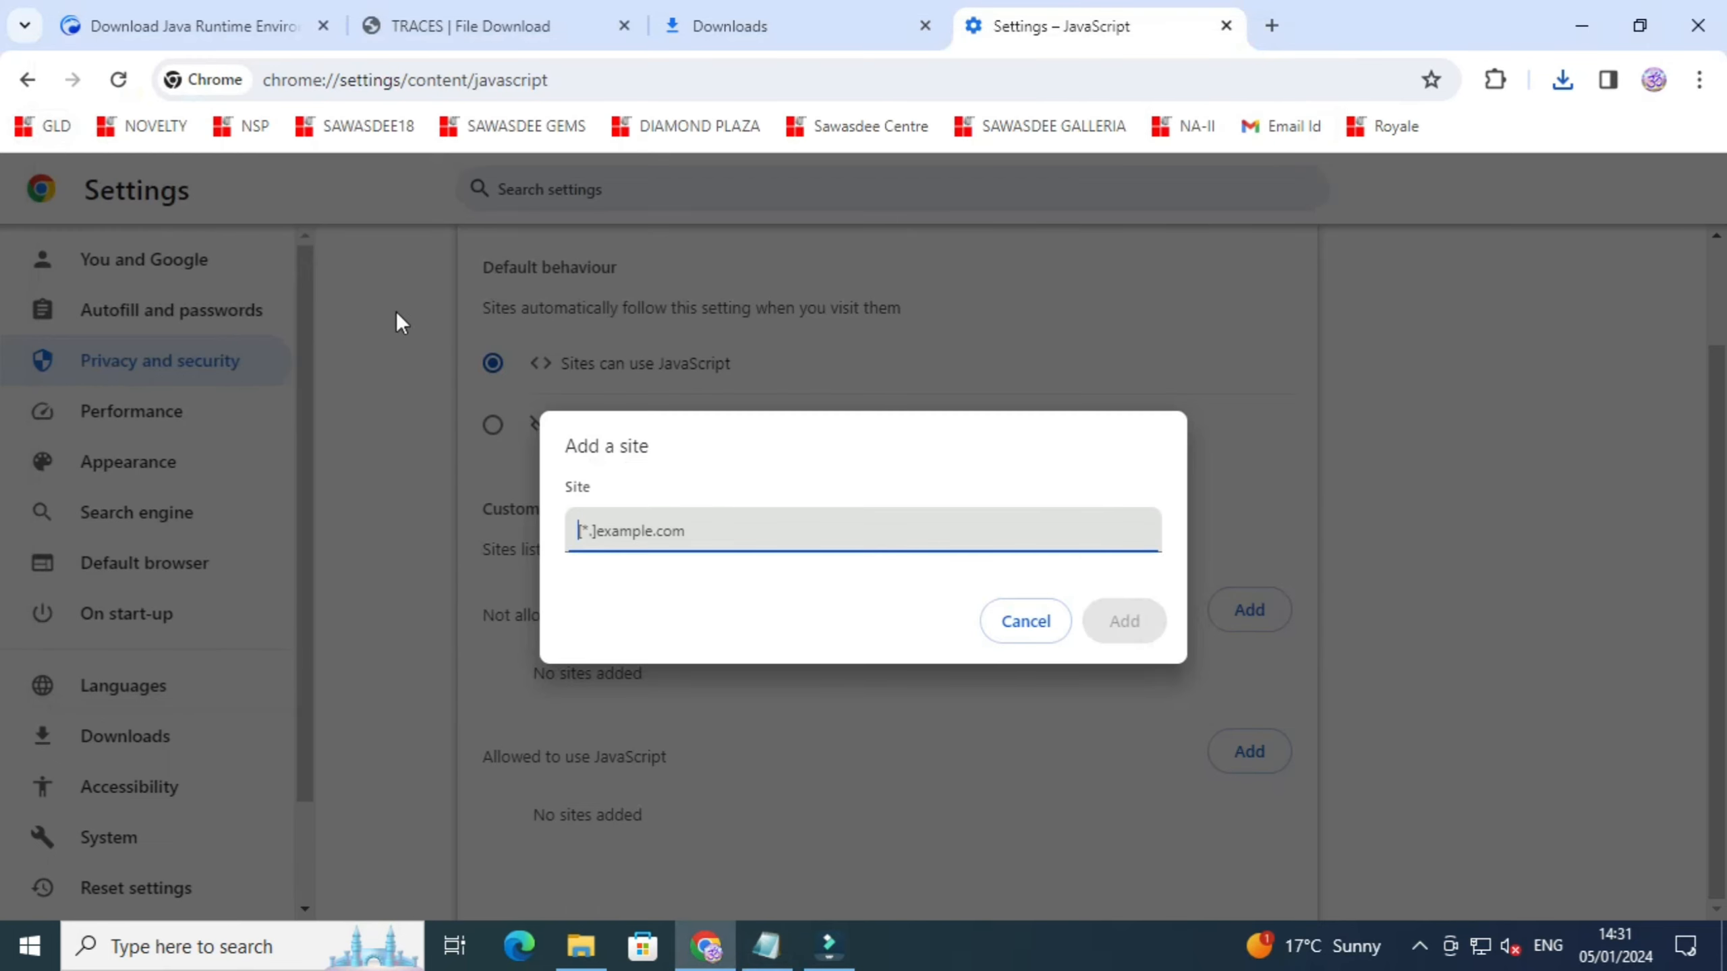
click(662, 533)
text(https://127.0.0.1)
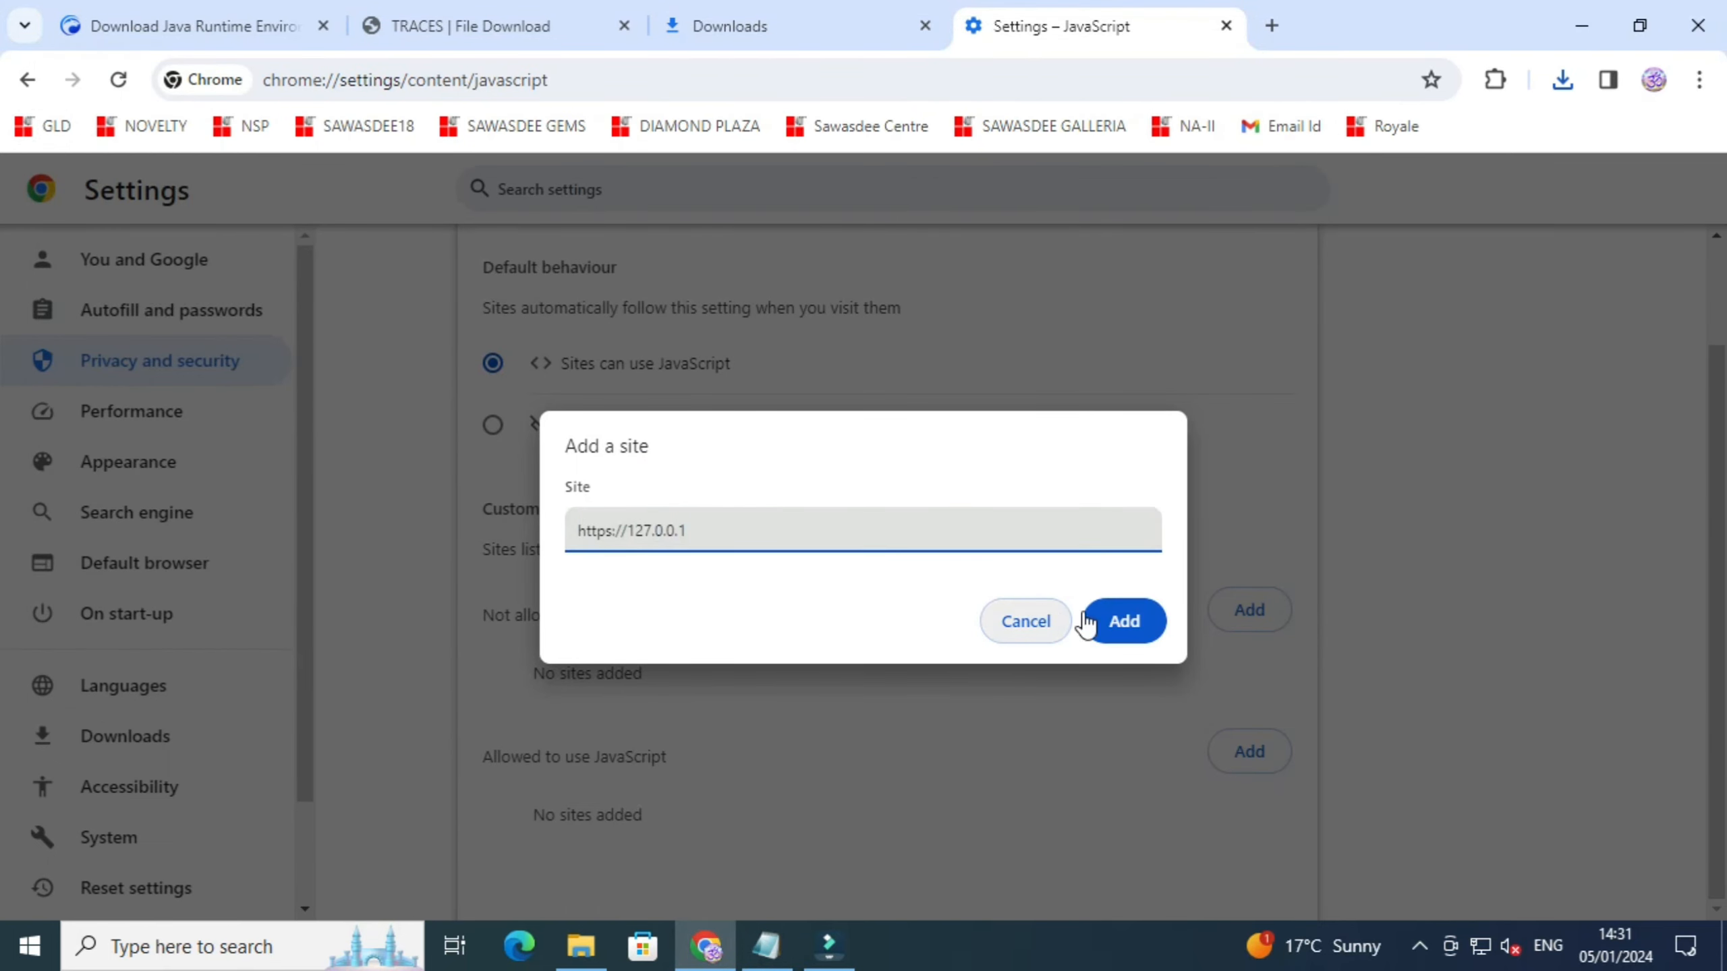
click(1107, 613)
click(1231, 745)
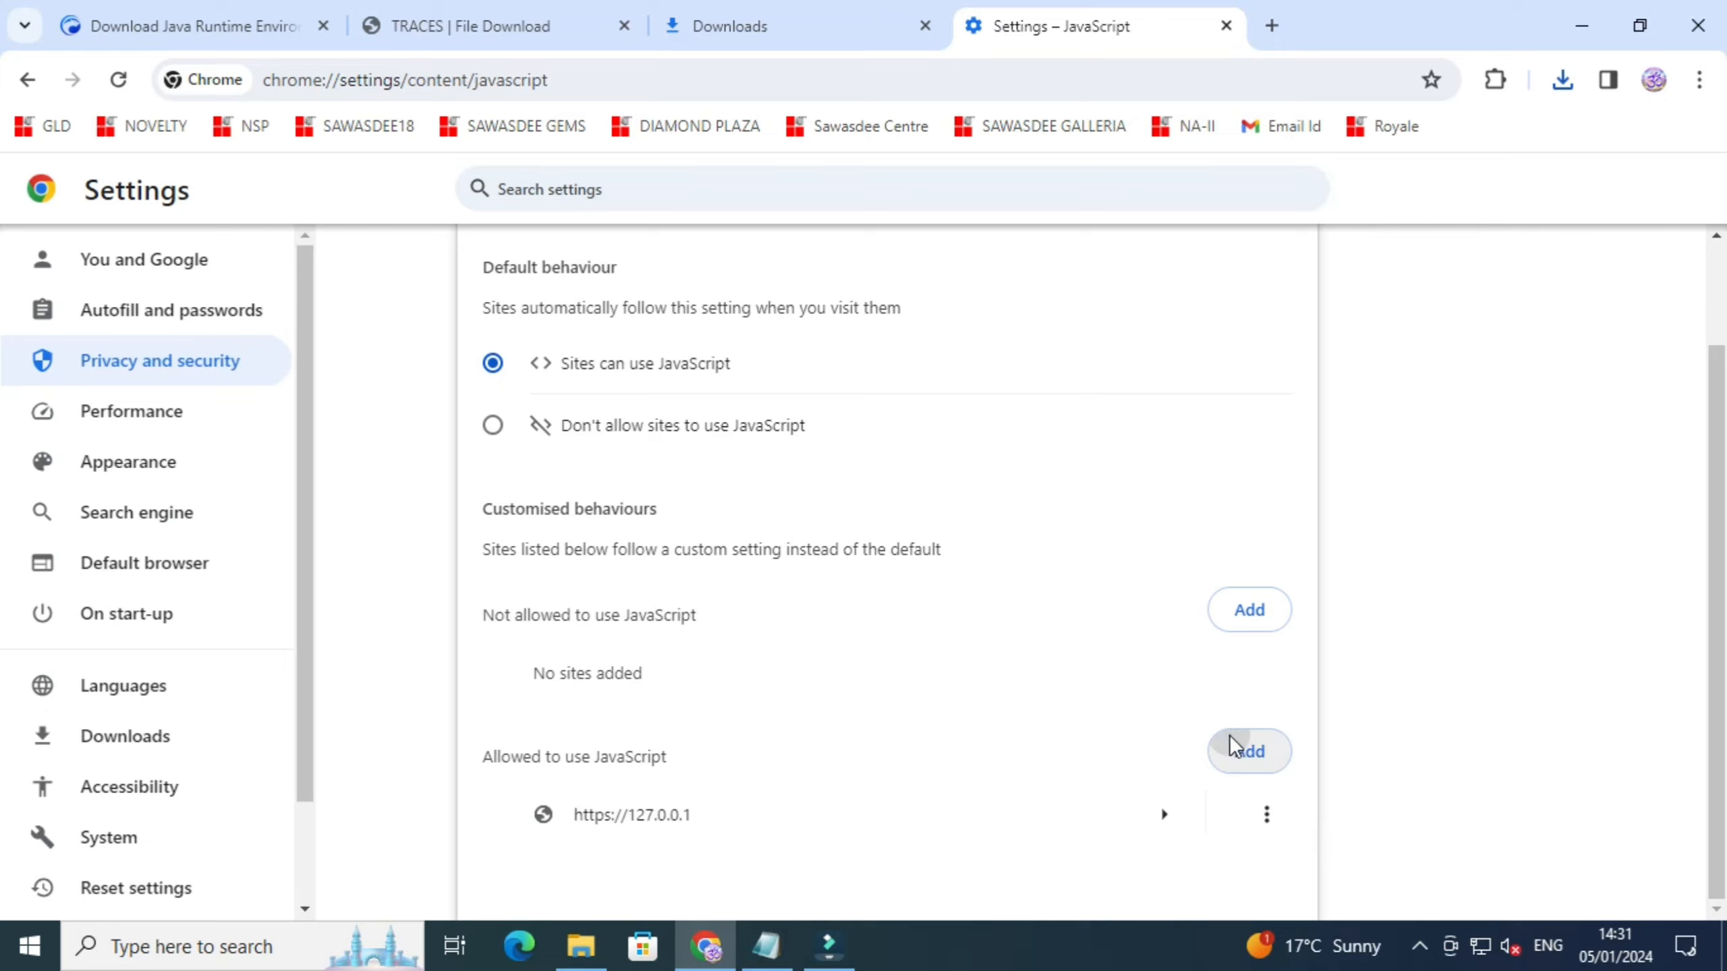
text(https://127.0.0.1)
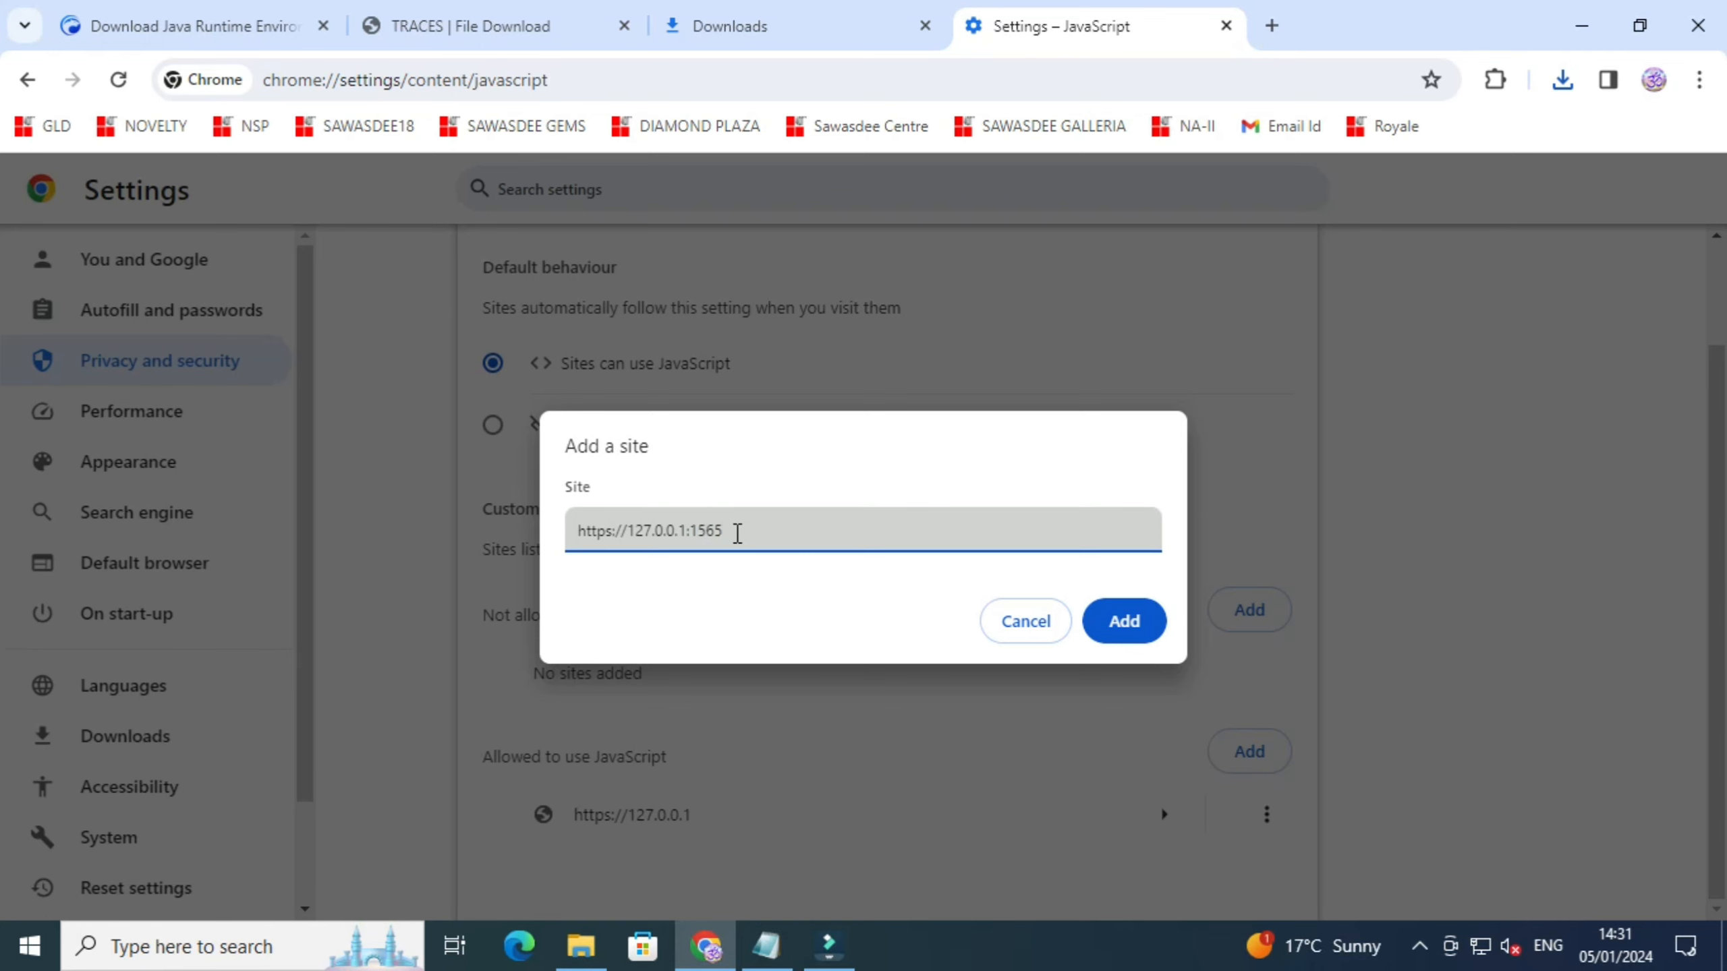
click(1145, 617)
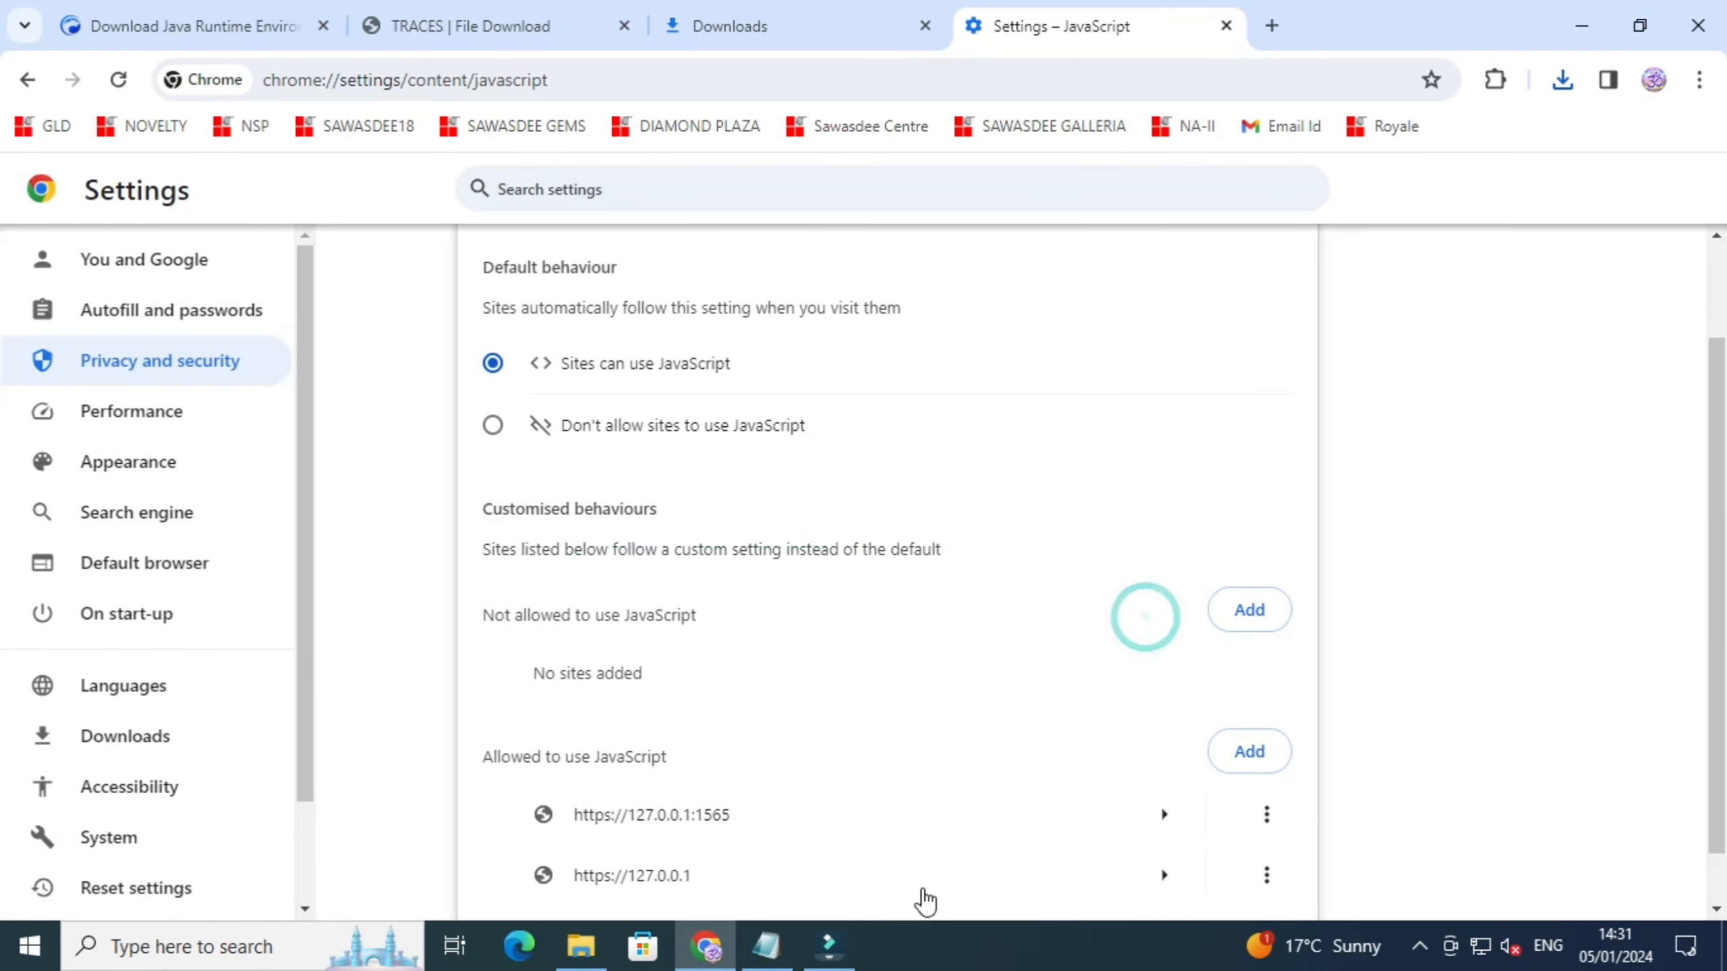
click(1249, 751)
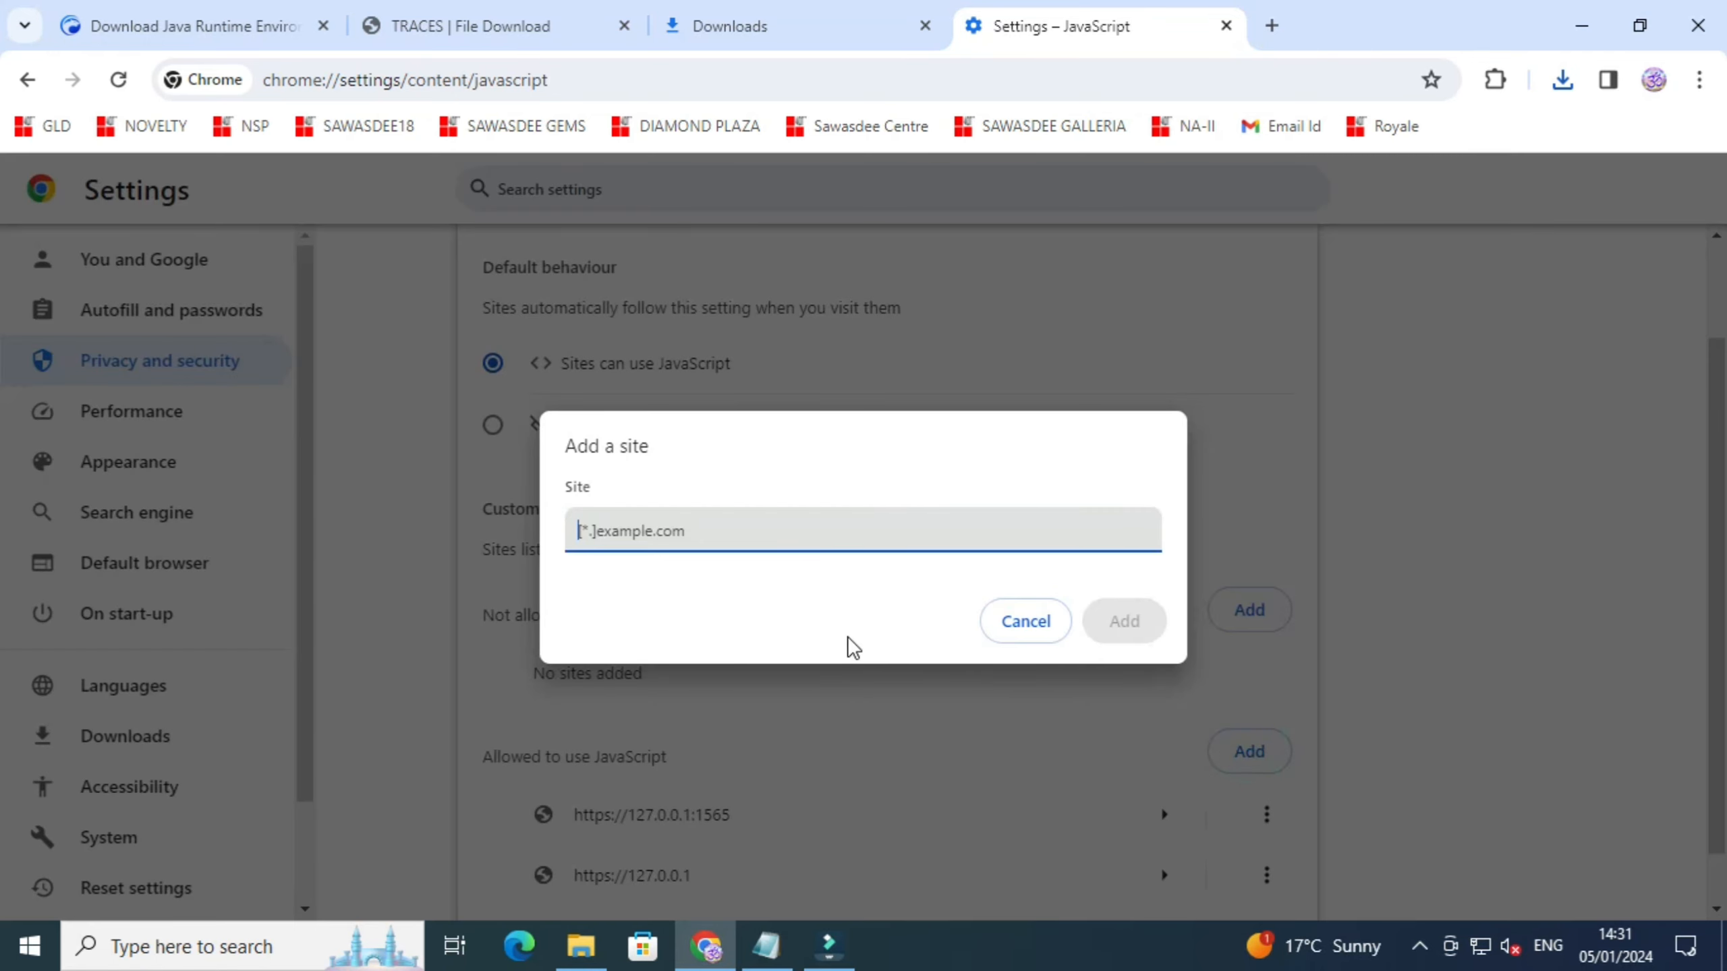
text(https://127.0.0.1)
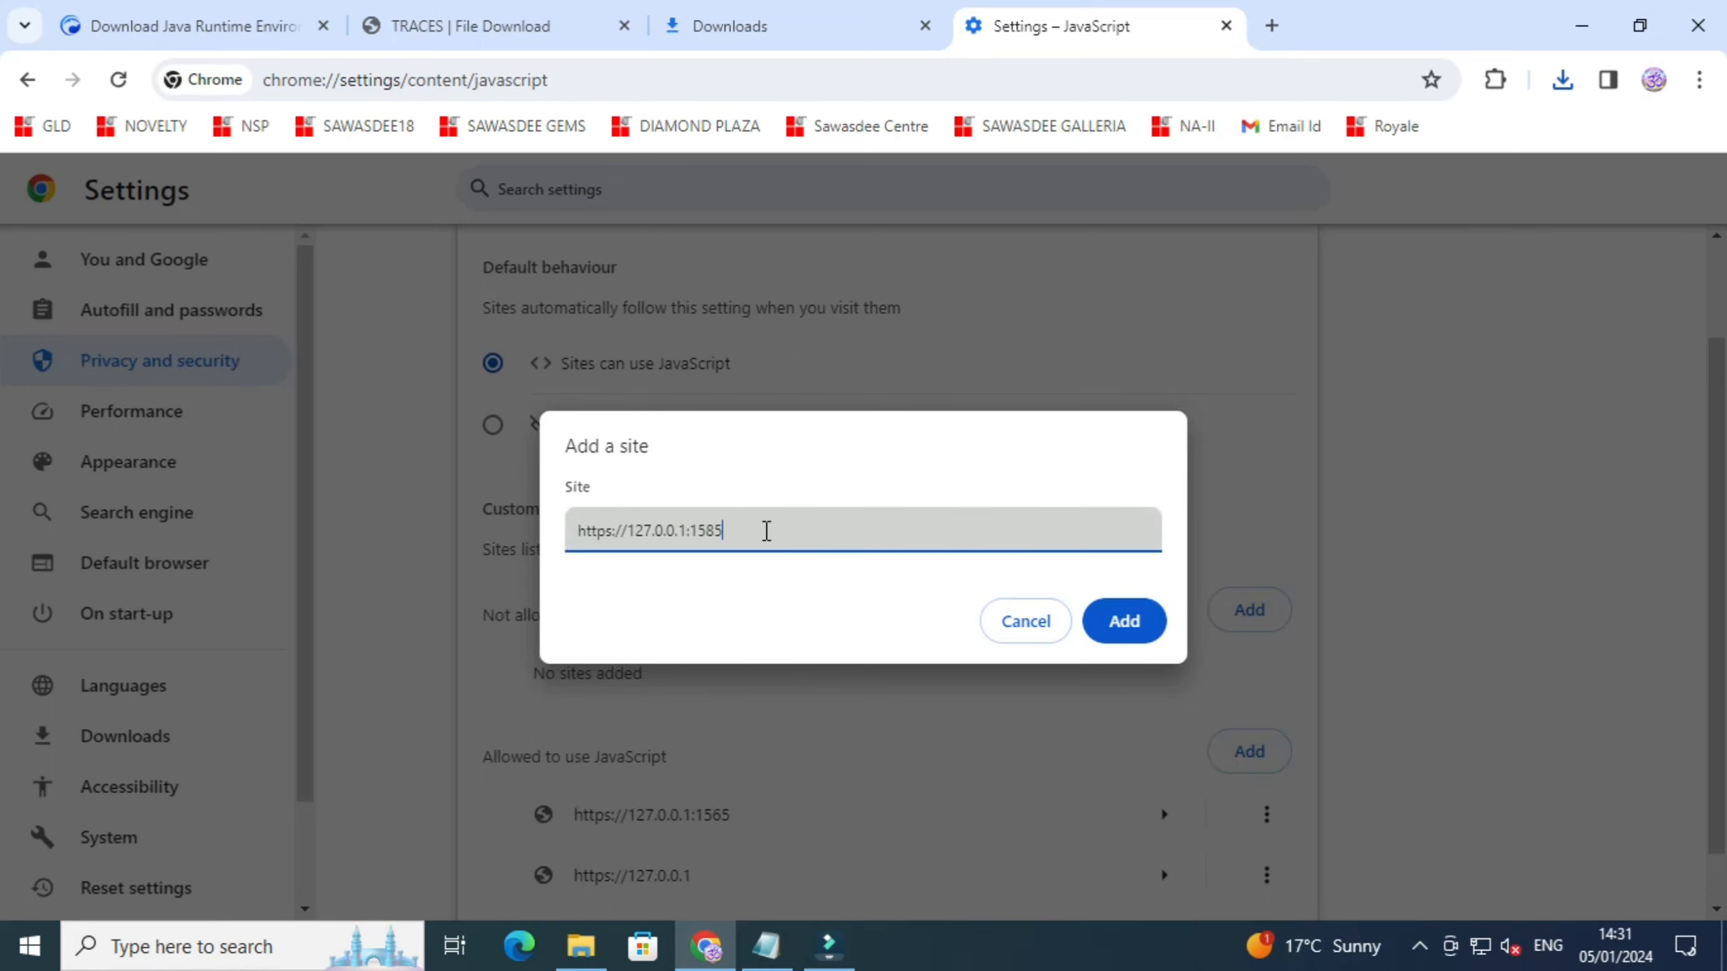
click(1115, 628)
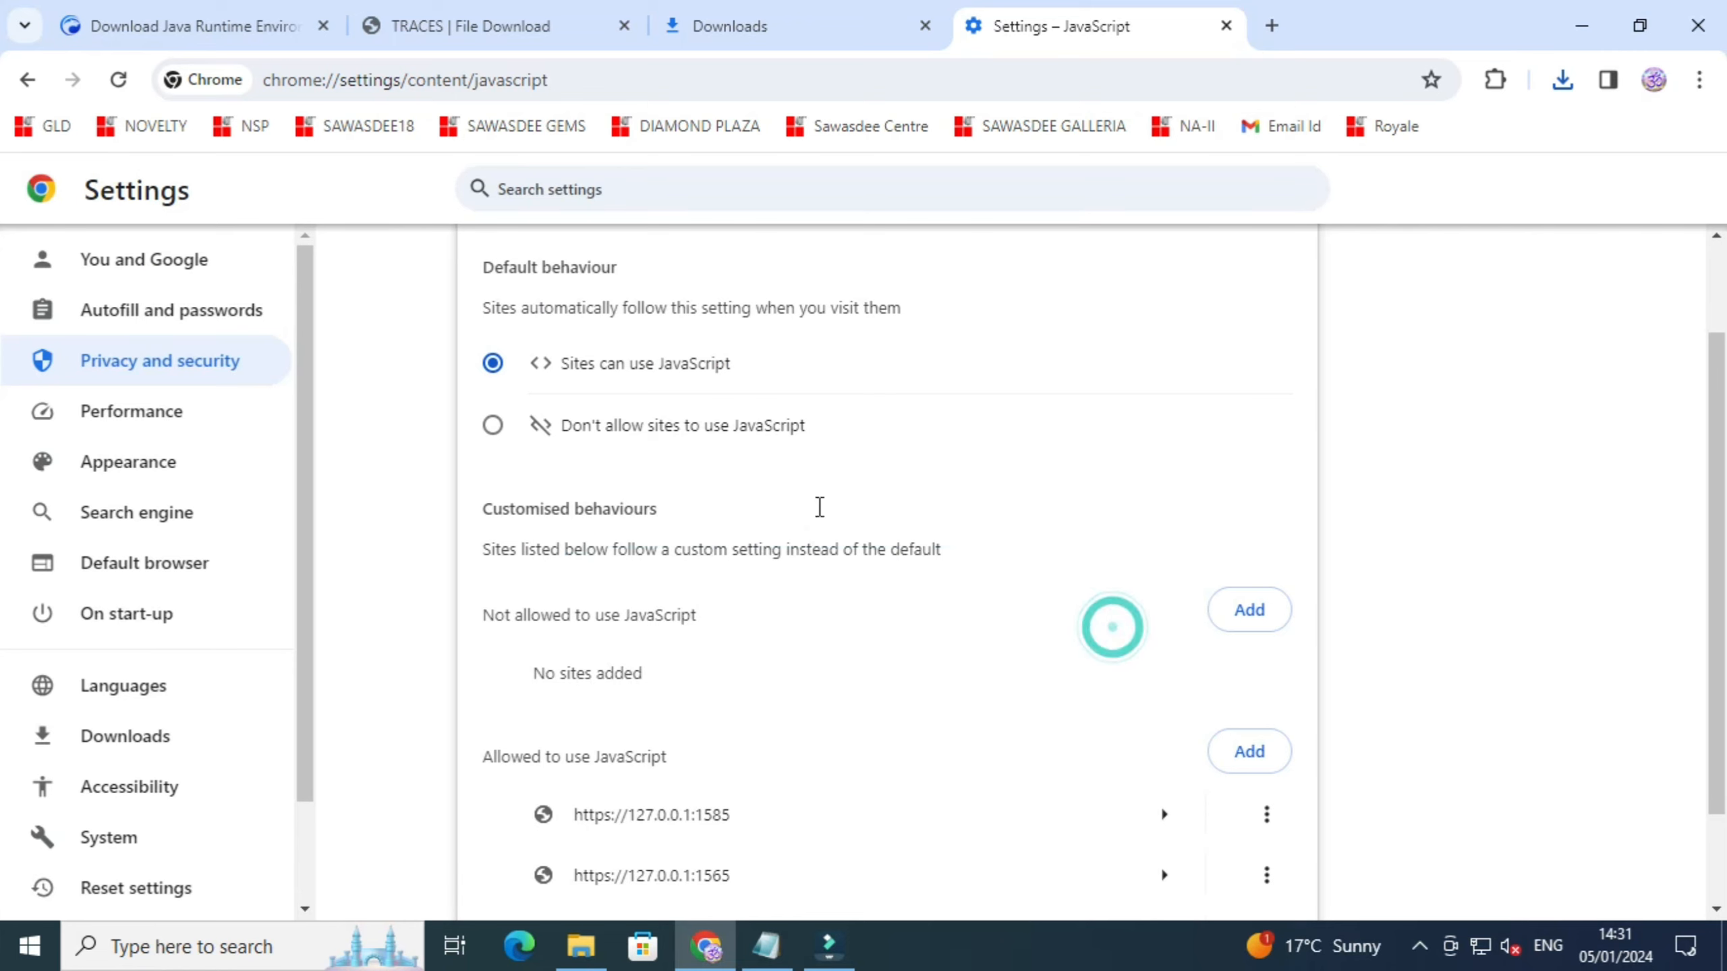
scroll(687, 470, down, 2)
scroll(731, 544, up, 2)
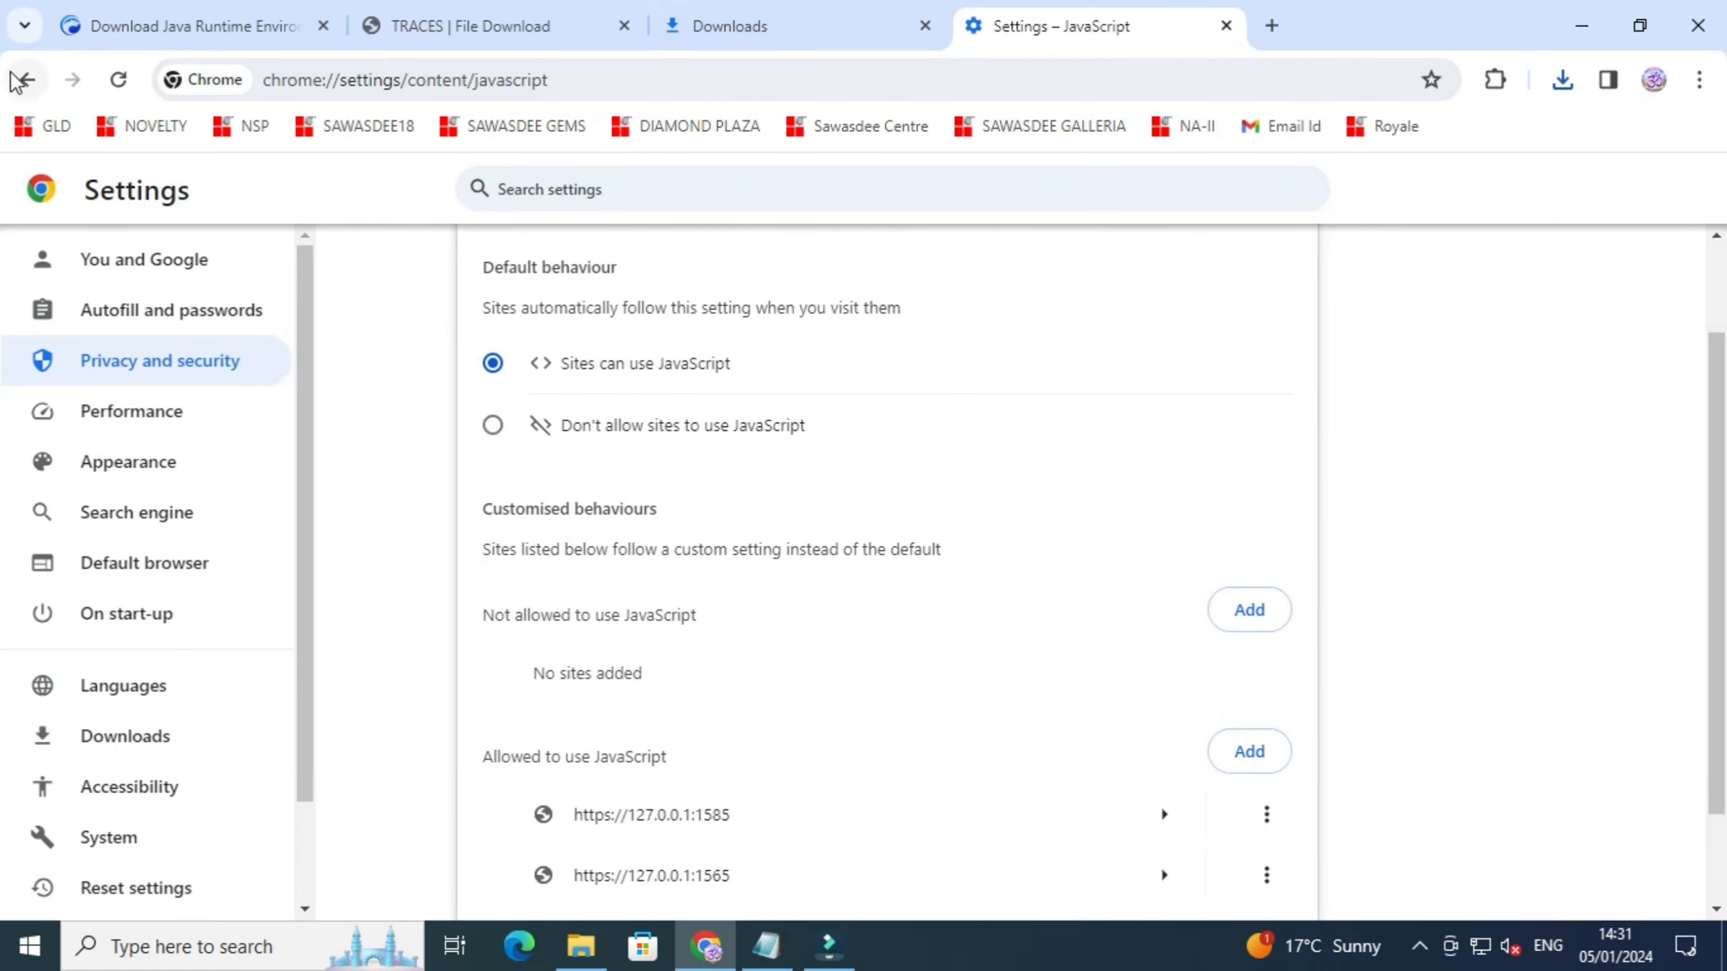
Step: Leave the JavaScript site settings and open the Downloads folder in File Explorer
click(27, 80)
click(26, 80)
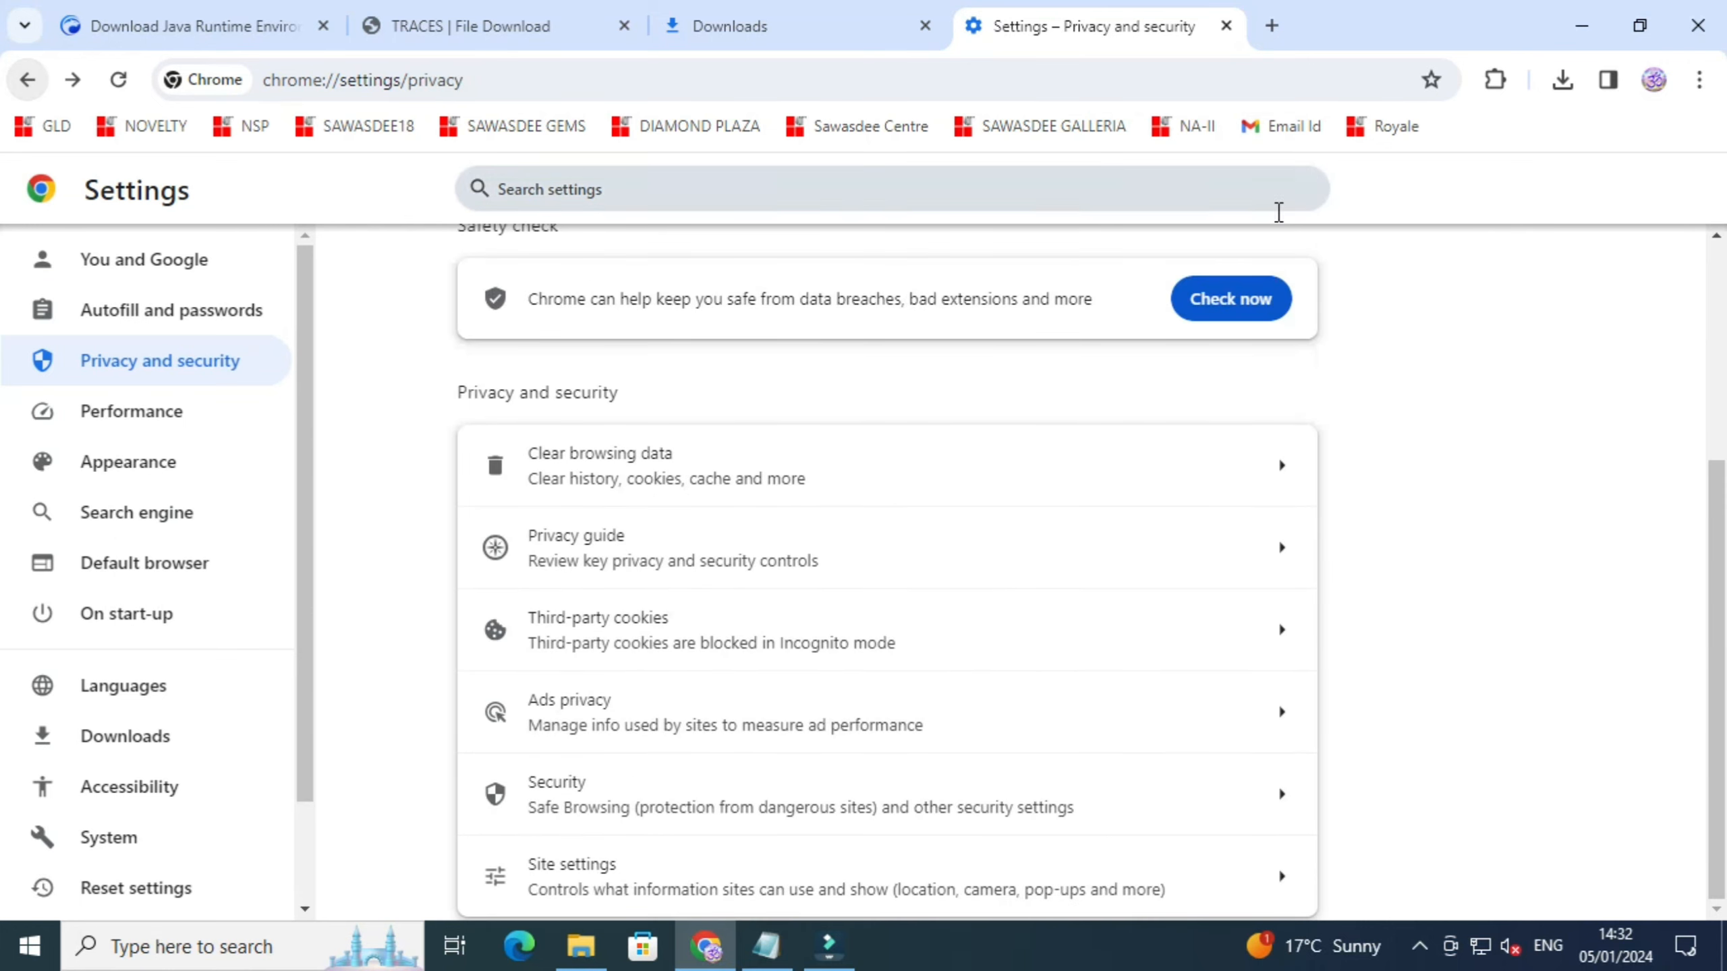
scroll(1513, 340, up, 4)
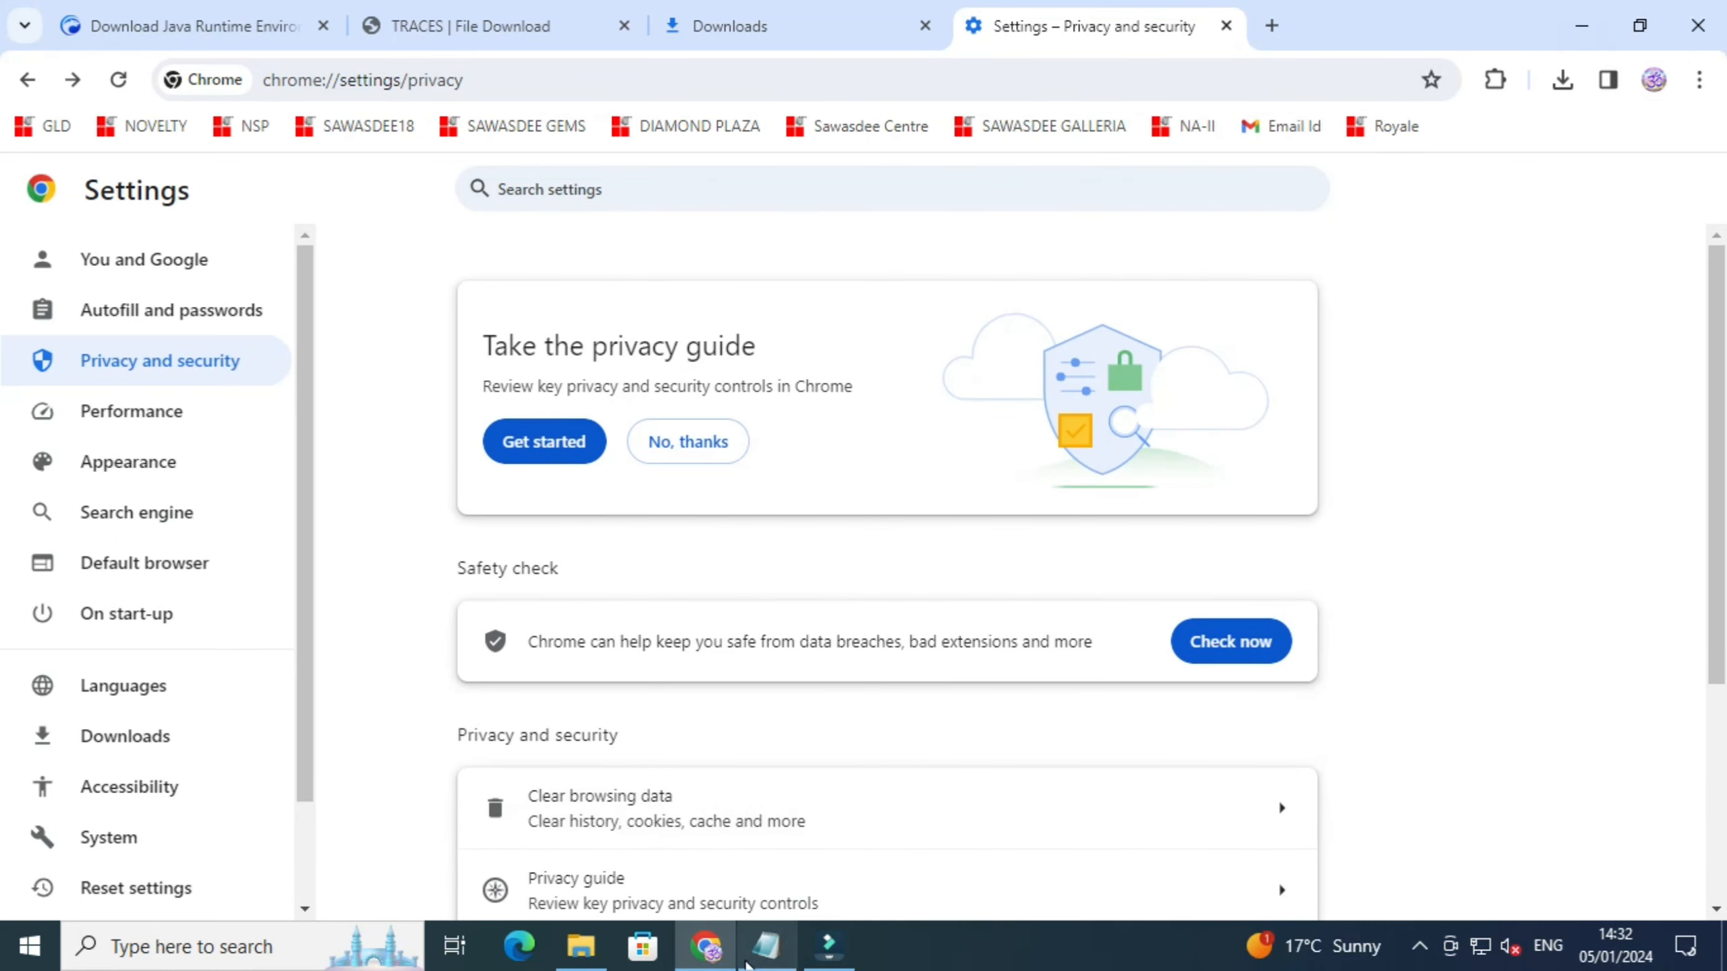
click(581, 946)
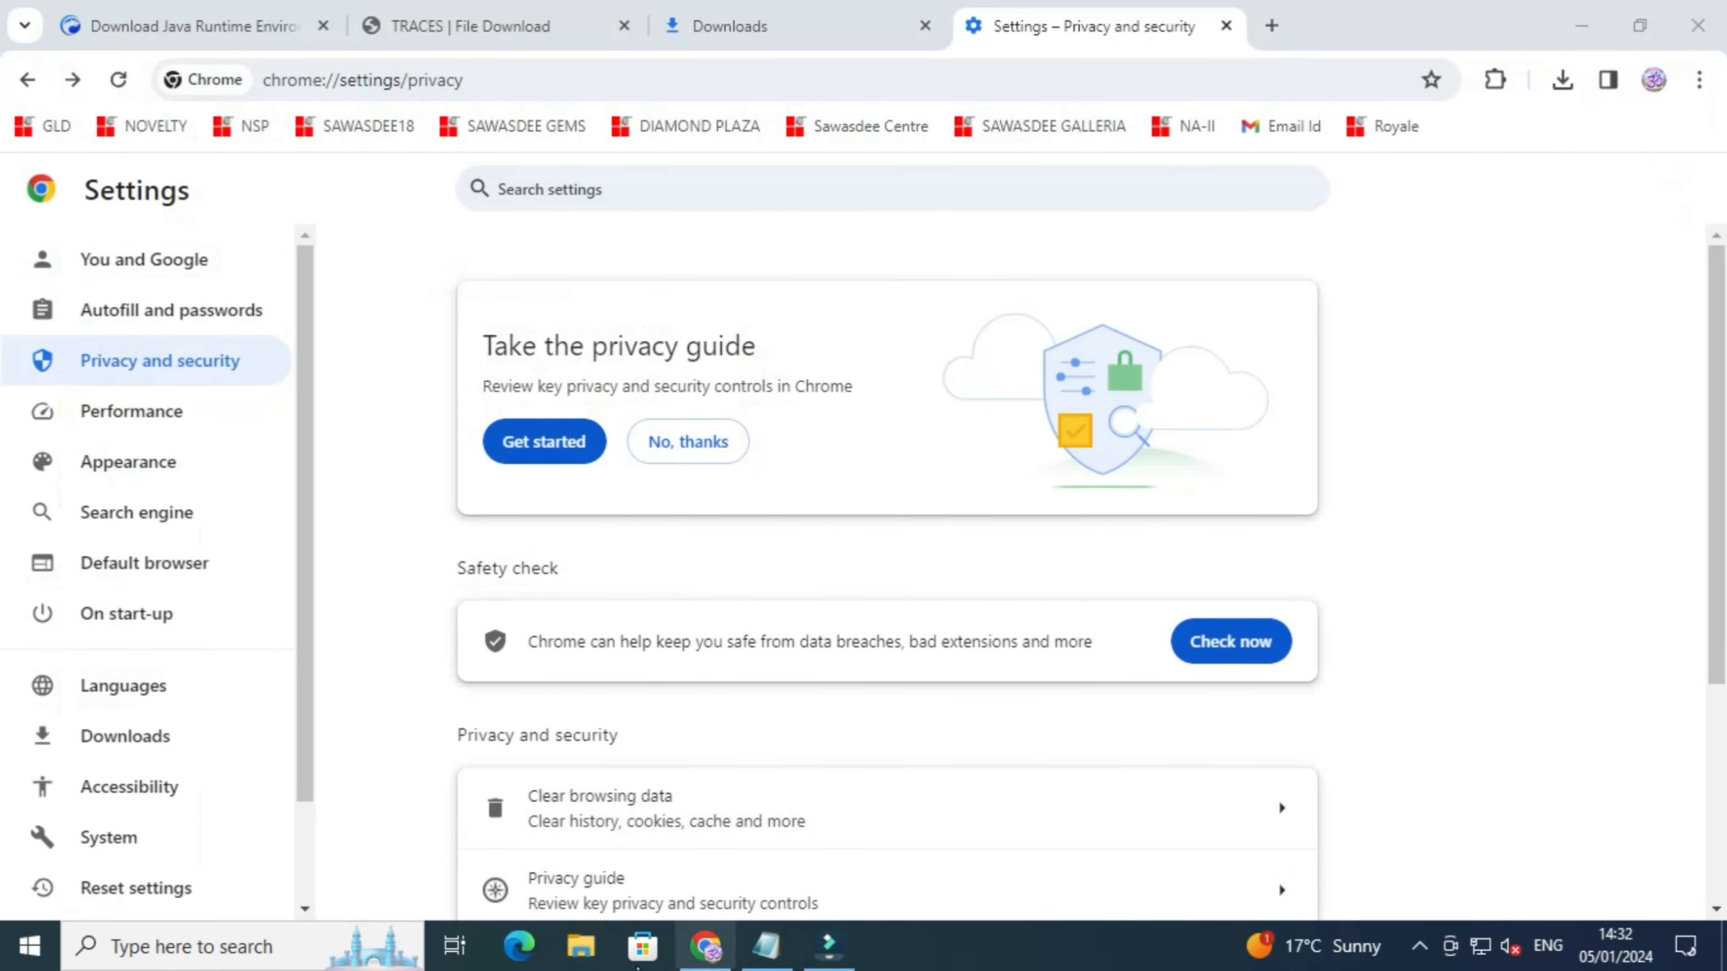
click(581, 946)
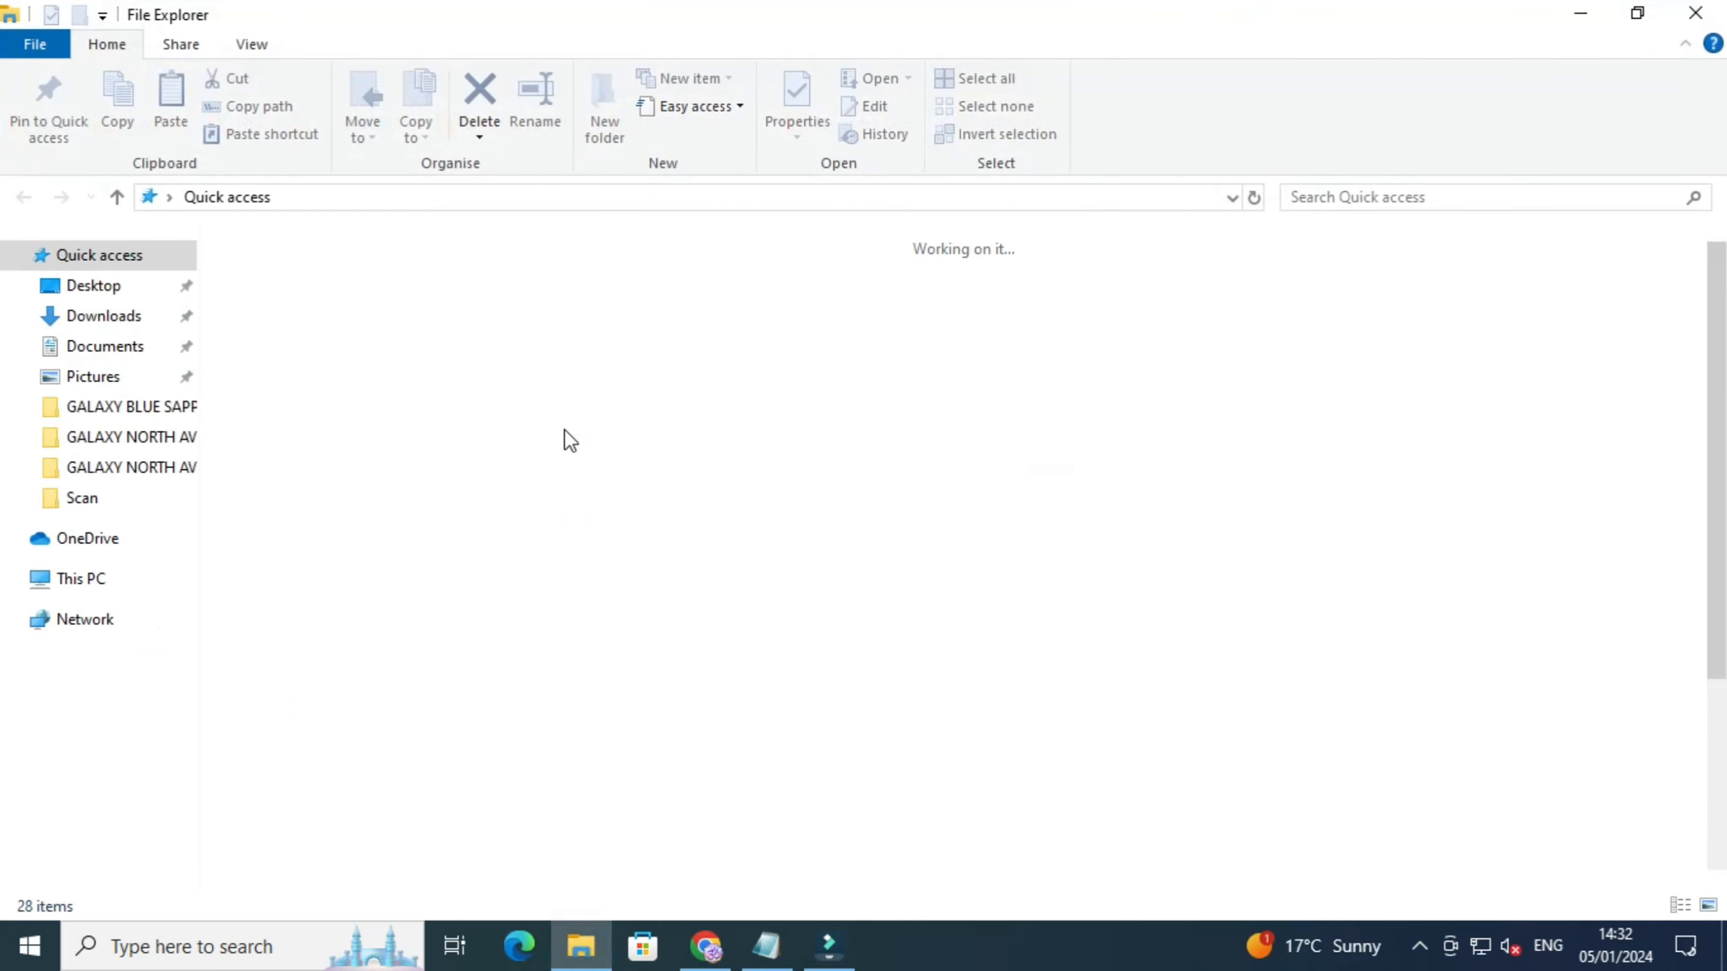
click(102, 317)
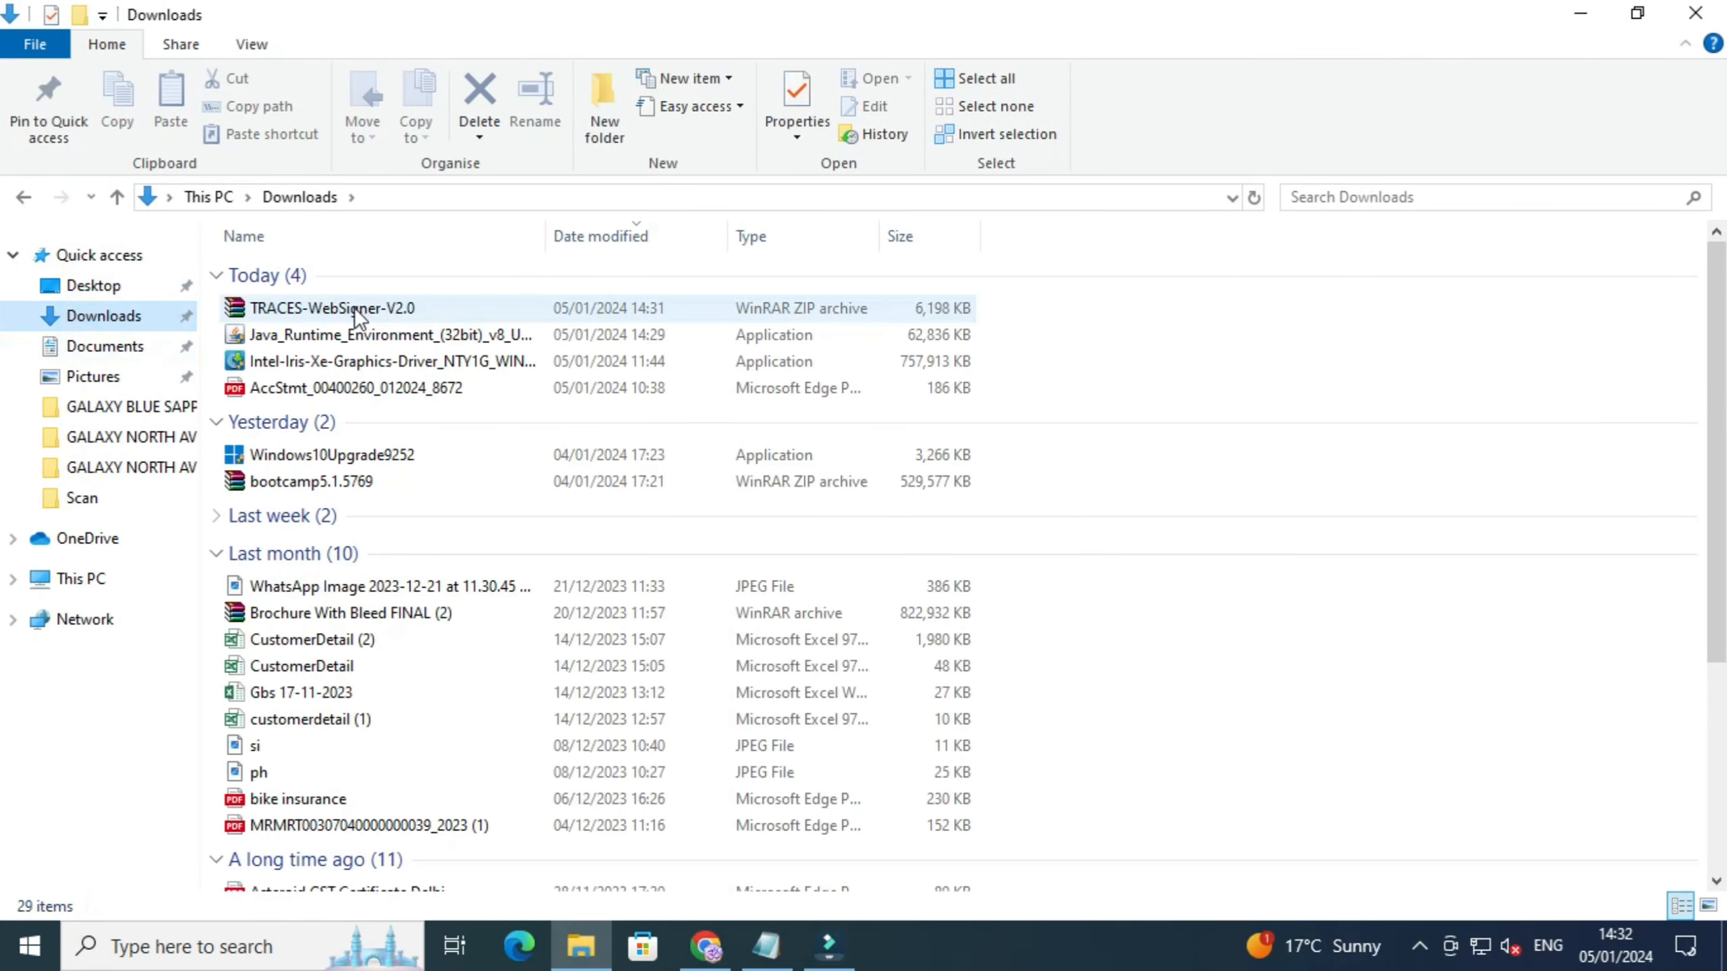
Step: Start the Java_Runtime_Environment_(32bit)_v8_Update_162 installer and extract the TRACES-WebSigner-V2.0 archive within Downloads
click(348, 334)
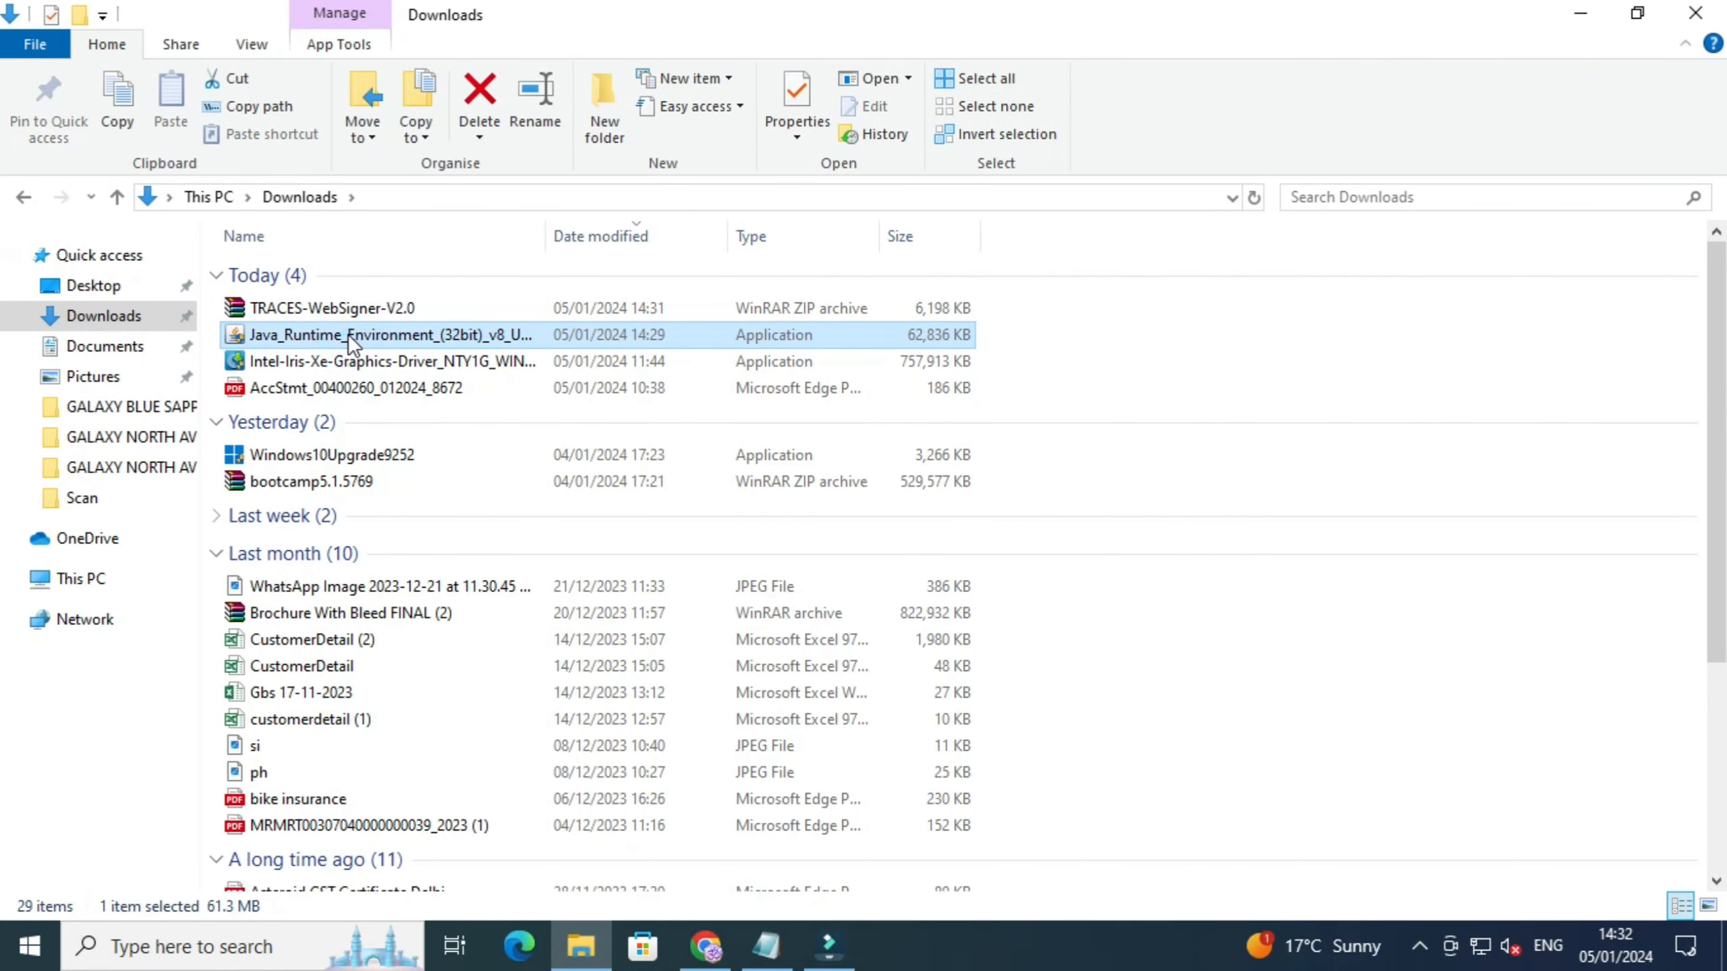
double_click(348, 335)
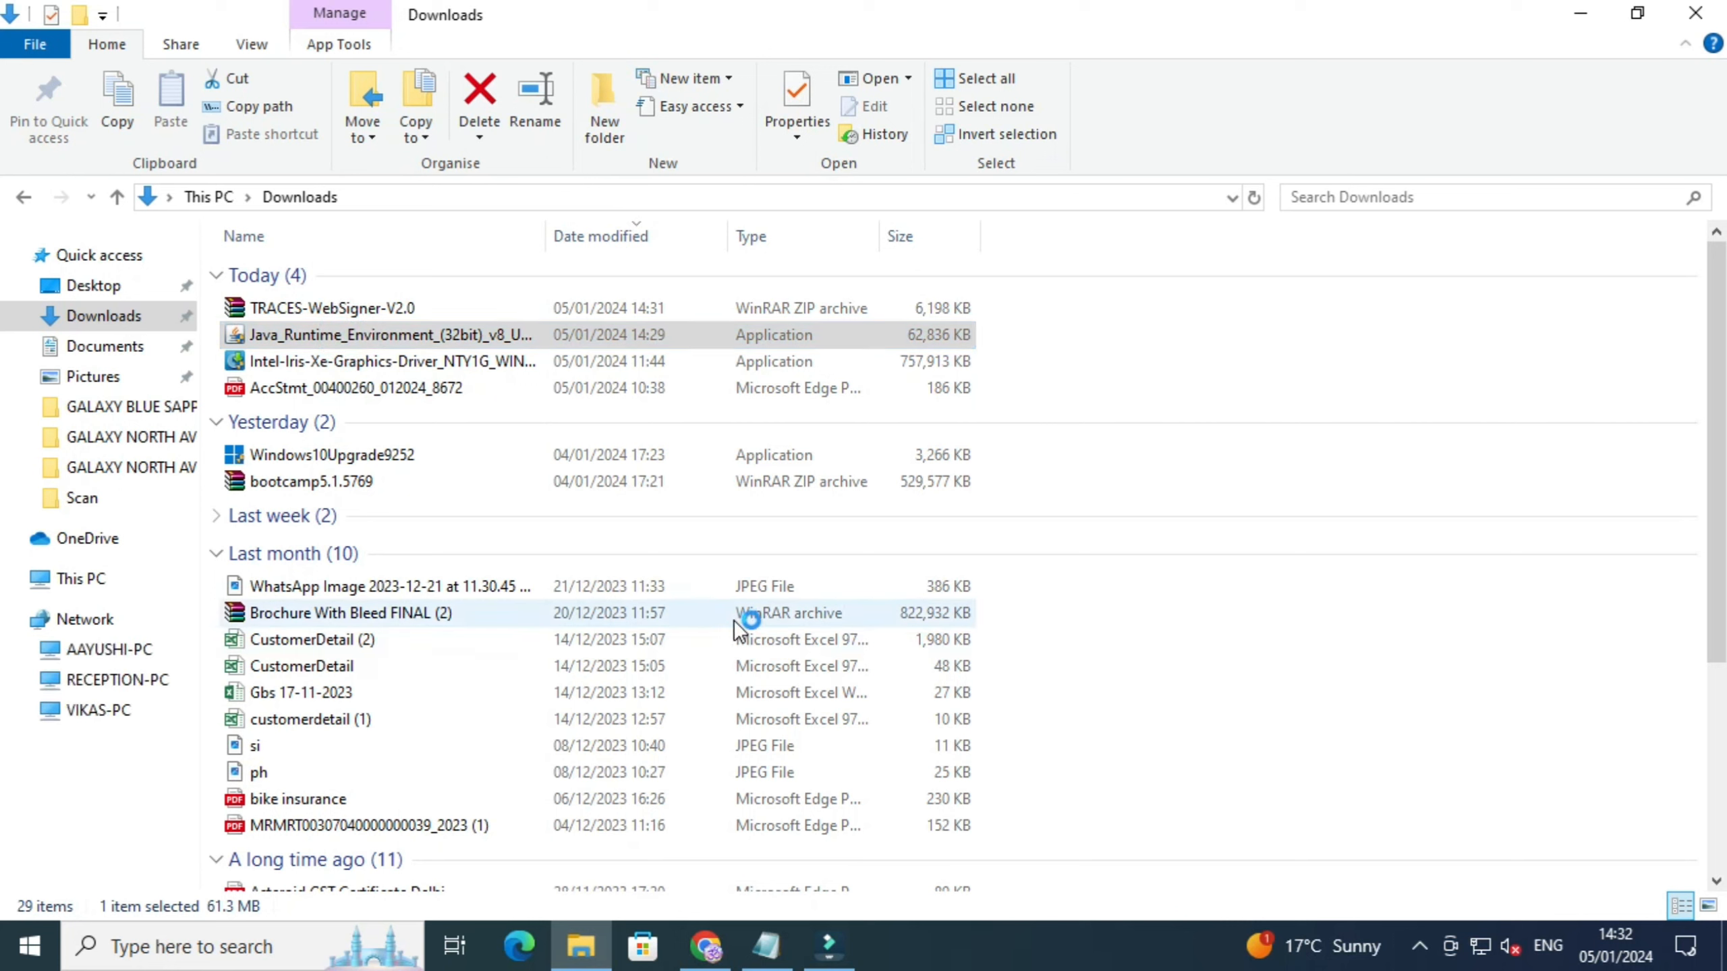
click(286, 308)
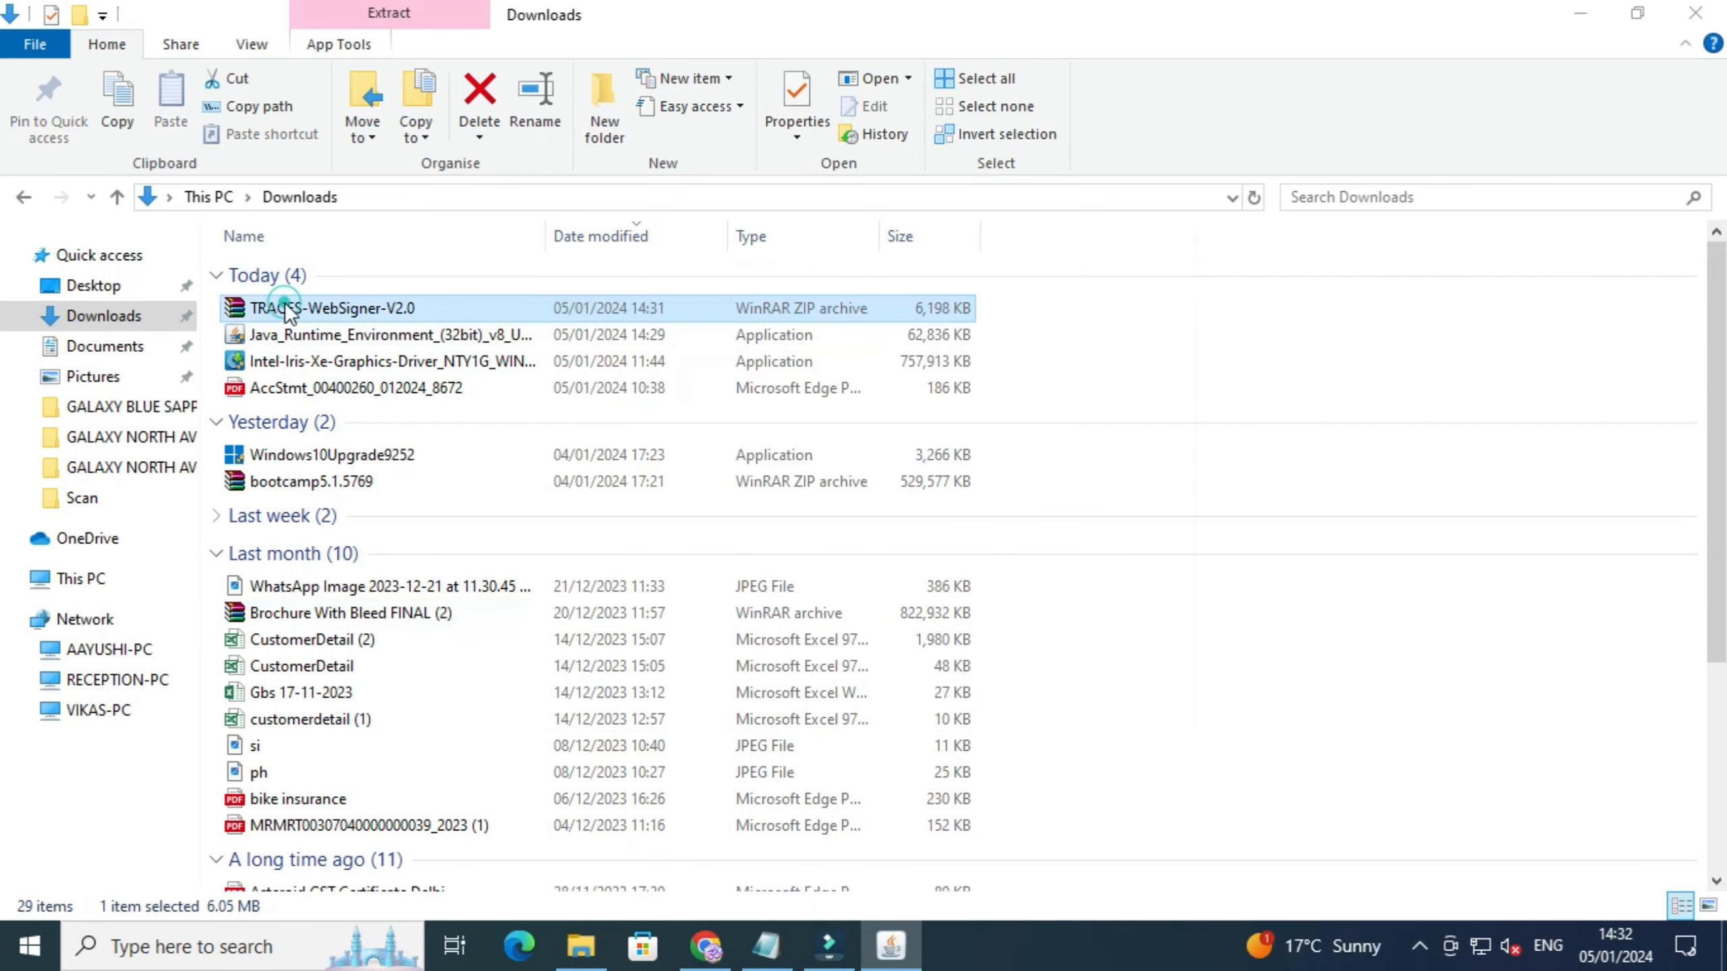
right_click(285, 305)
click(396, 378)
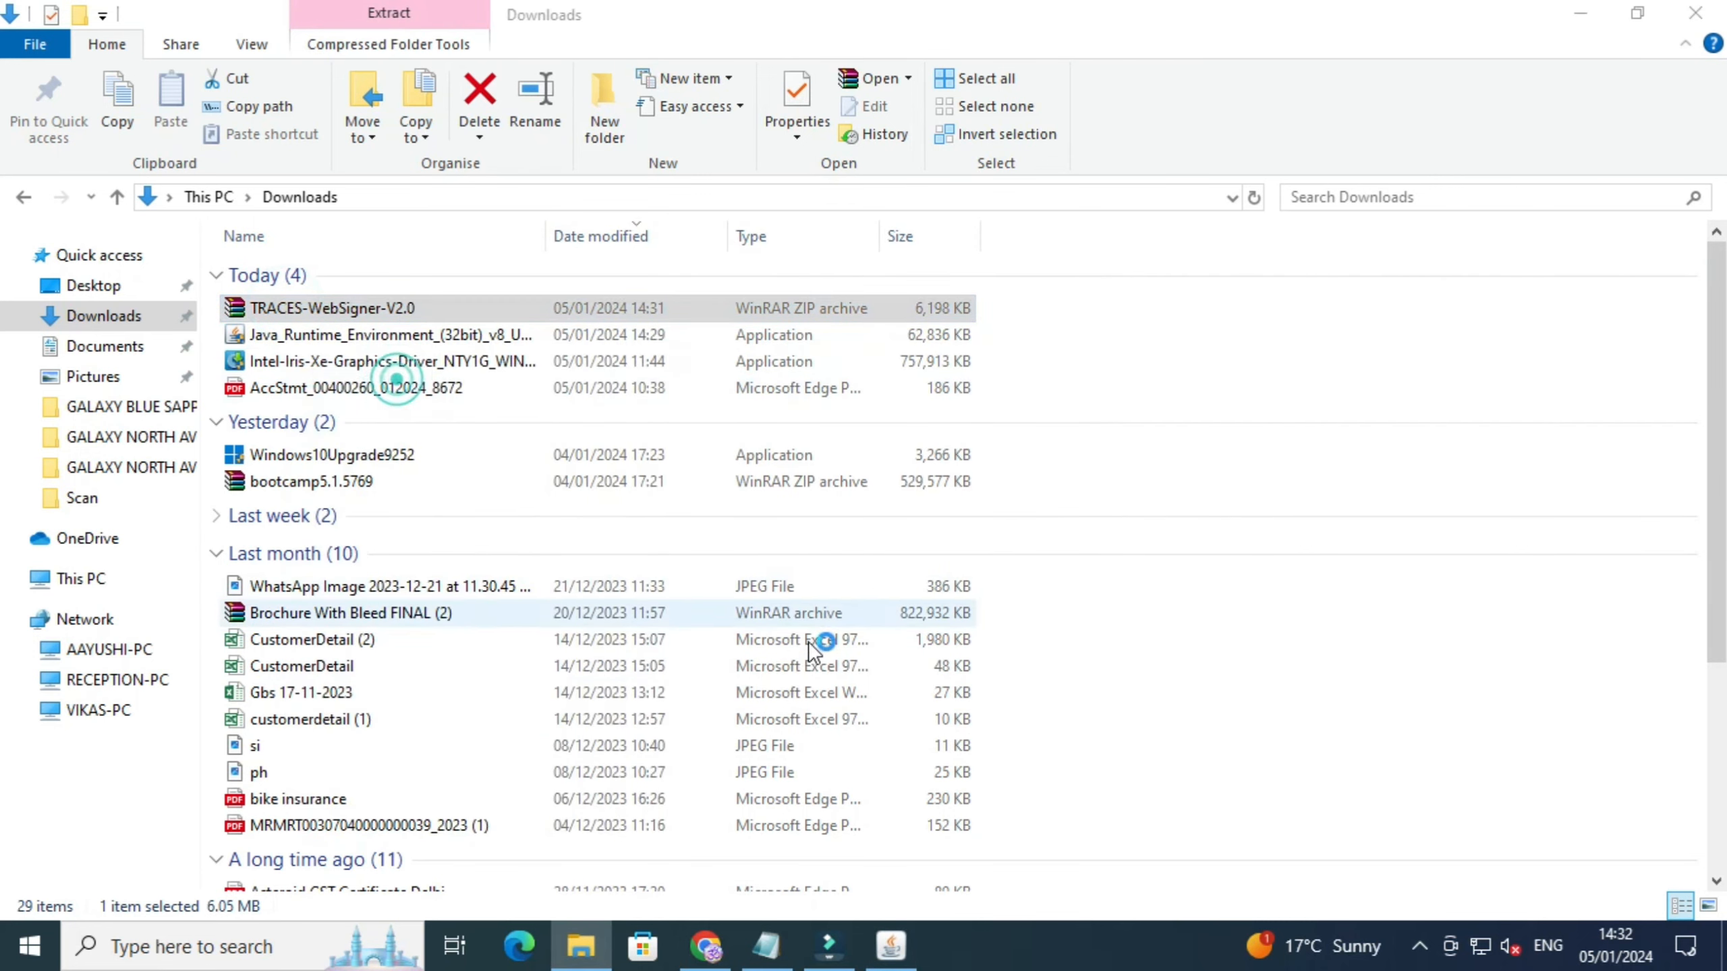
Step: Cancel the Java 1.8.0_162 installation that is already open
click(911, 730)
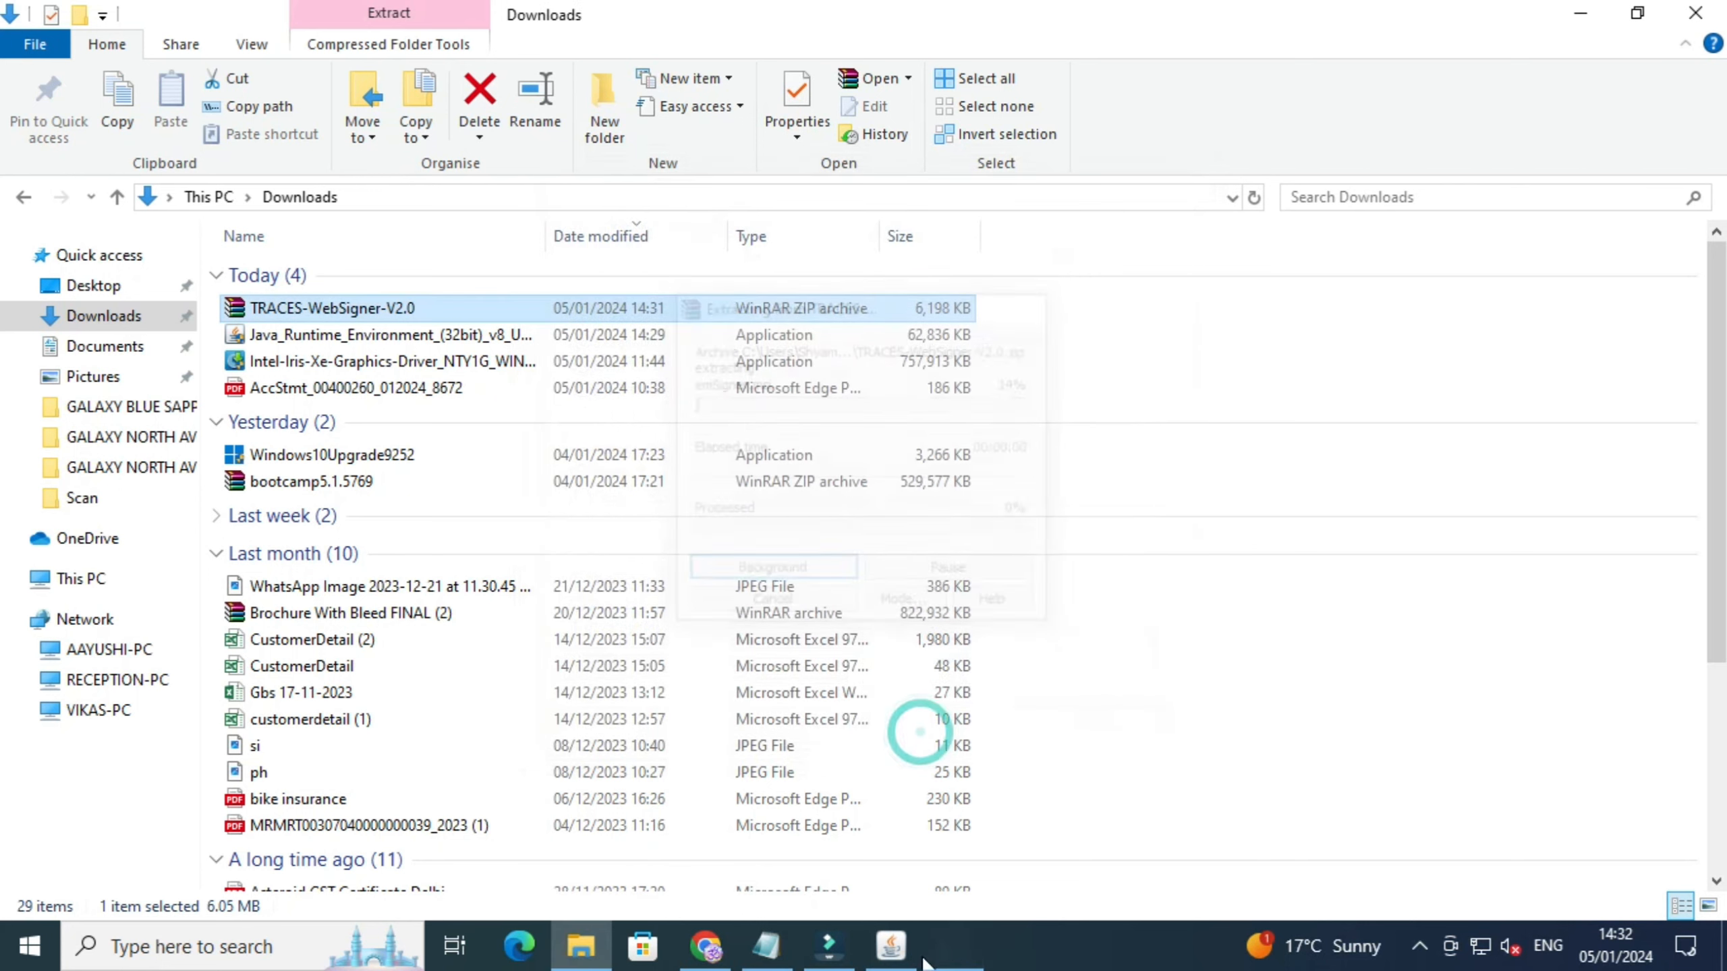
click(912, 962)
click(939, 697)
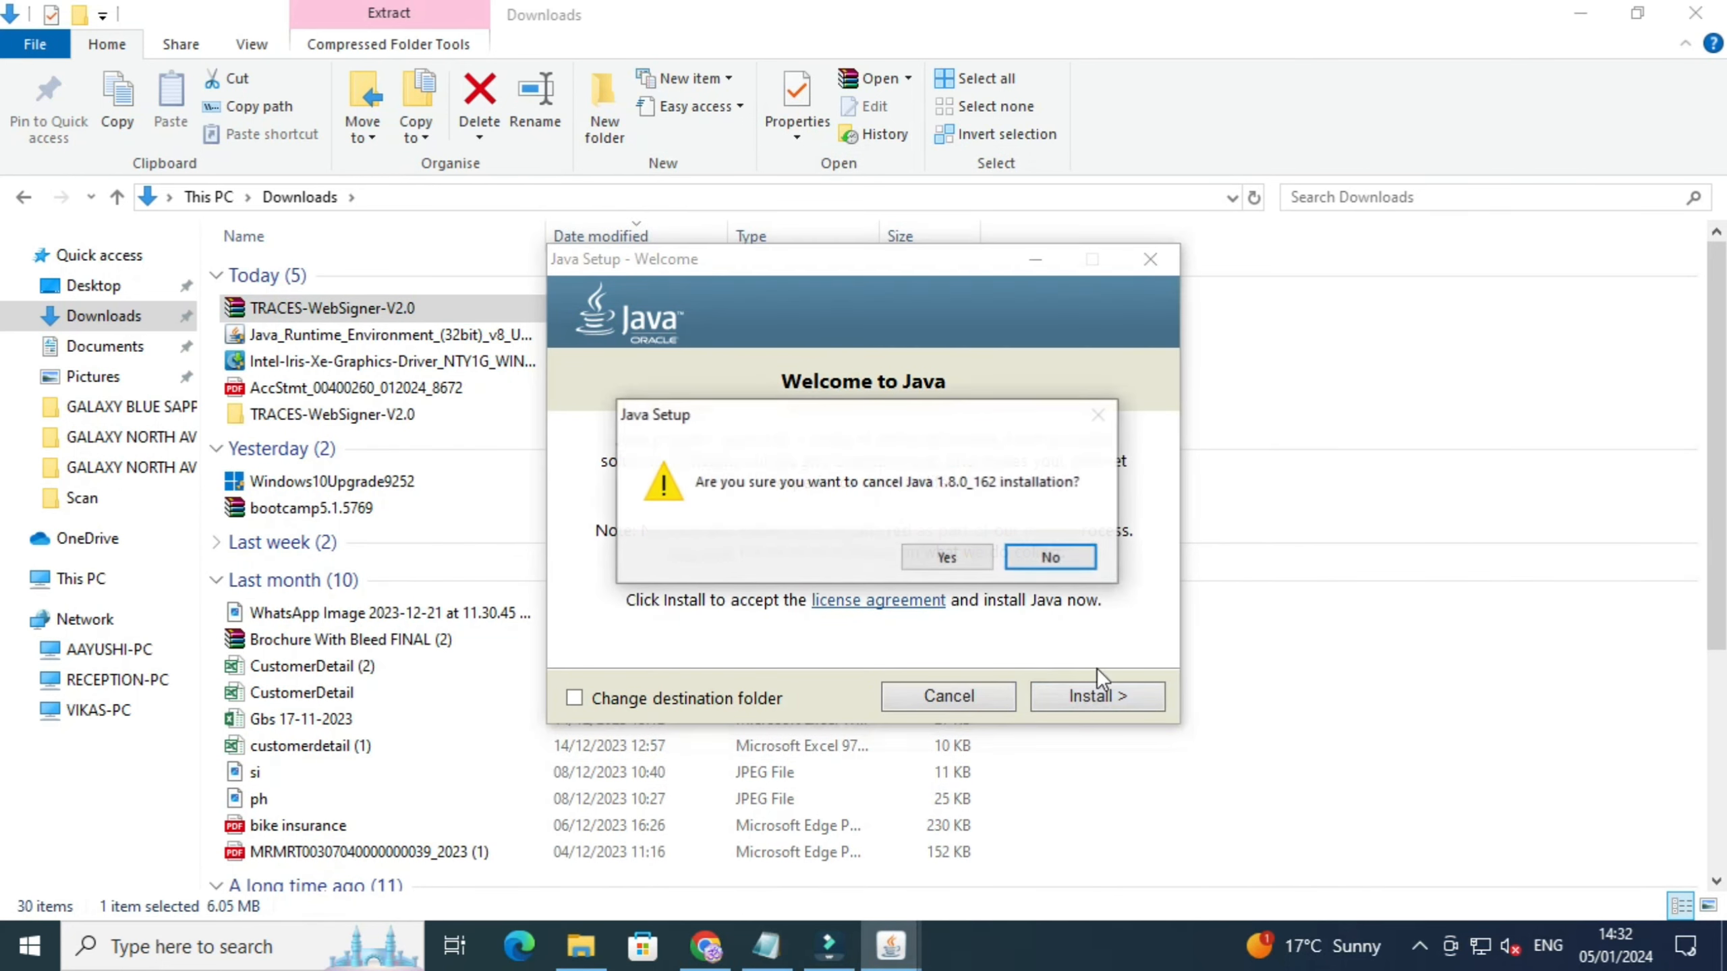
click(947, 556)
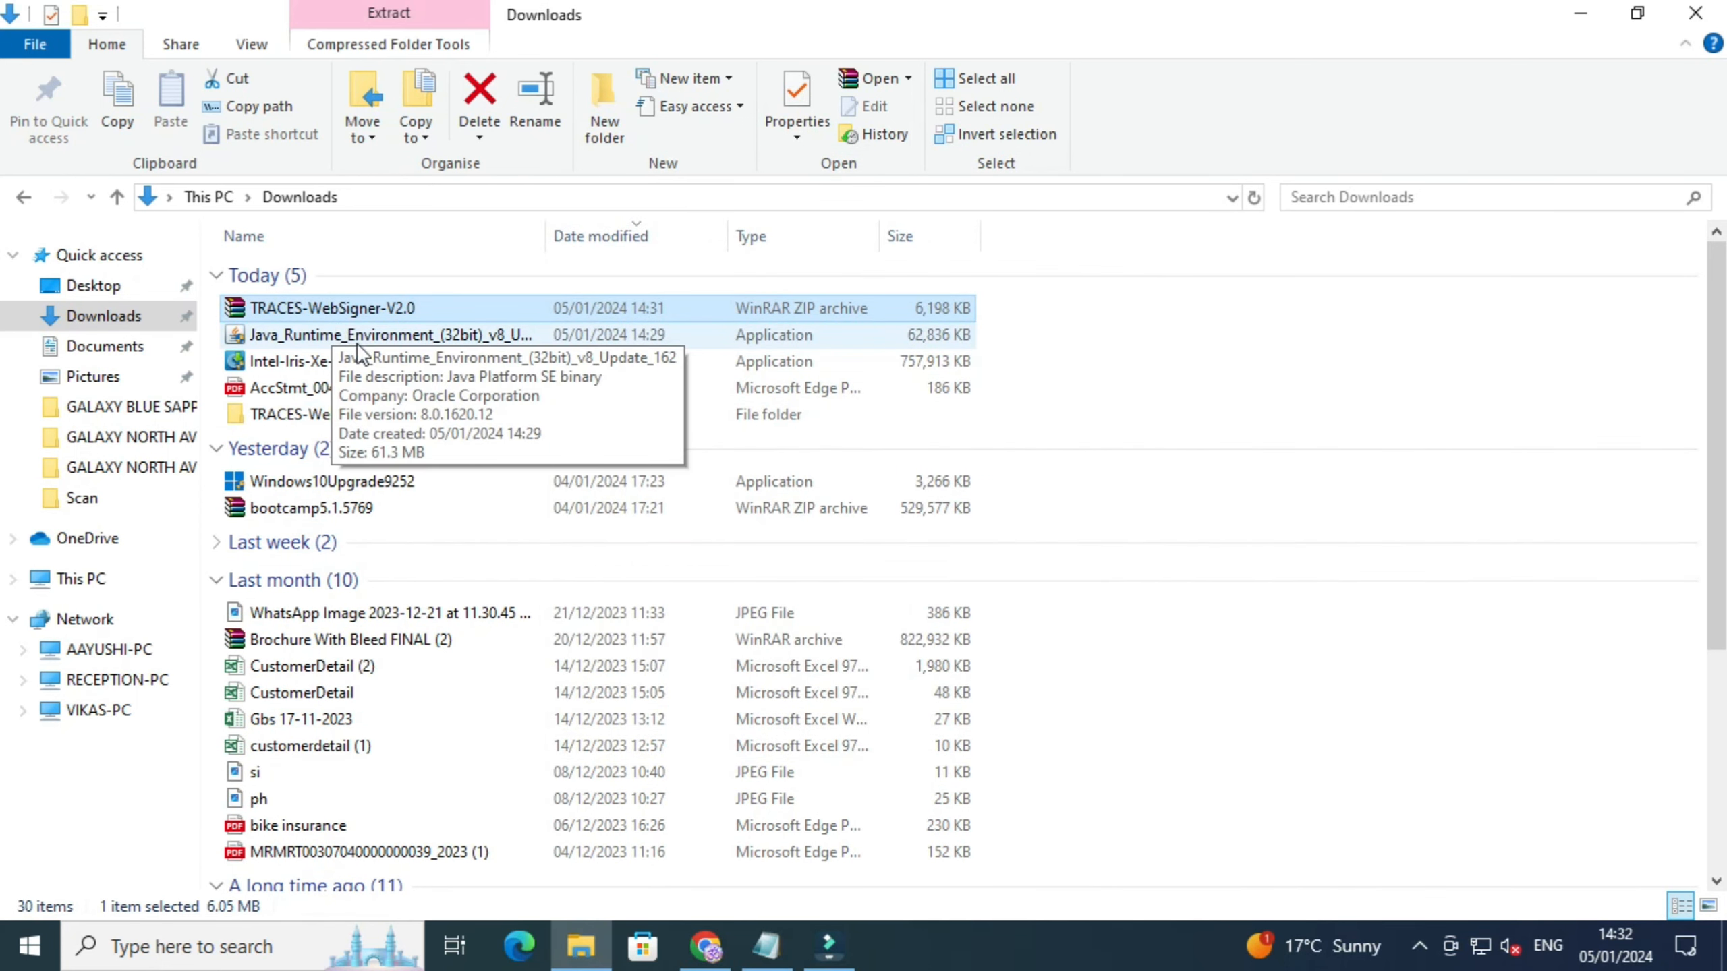
Step: Launch the emSigner installer from the TDSSigner-Setup folder inside the extracted TRACES-WebSigner-V2.0 folder and allow it to run
double_click(294, 411)
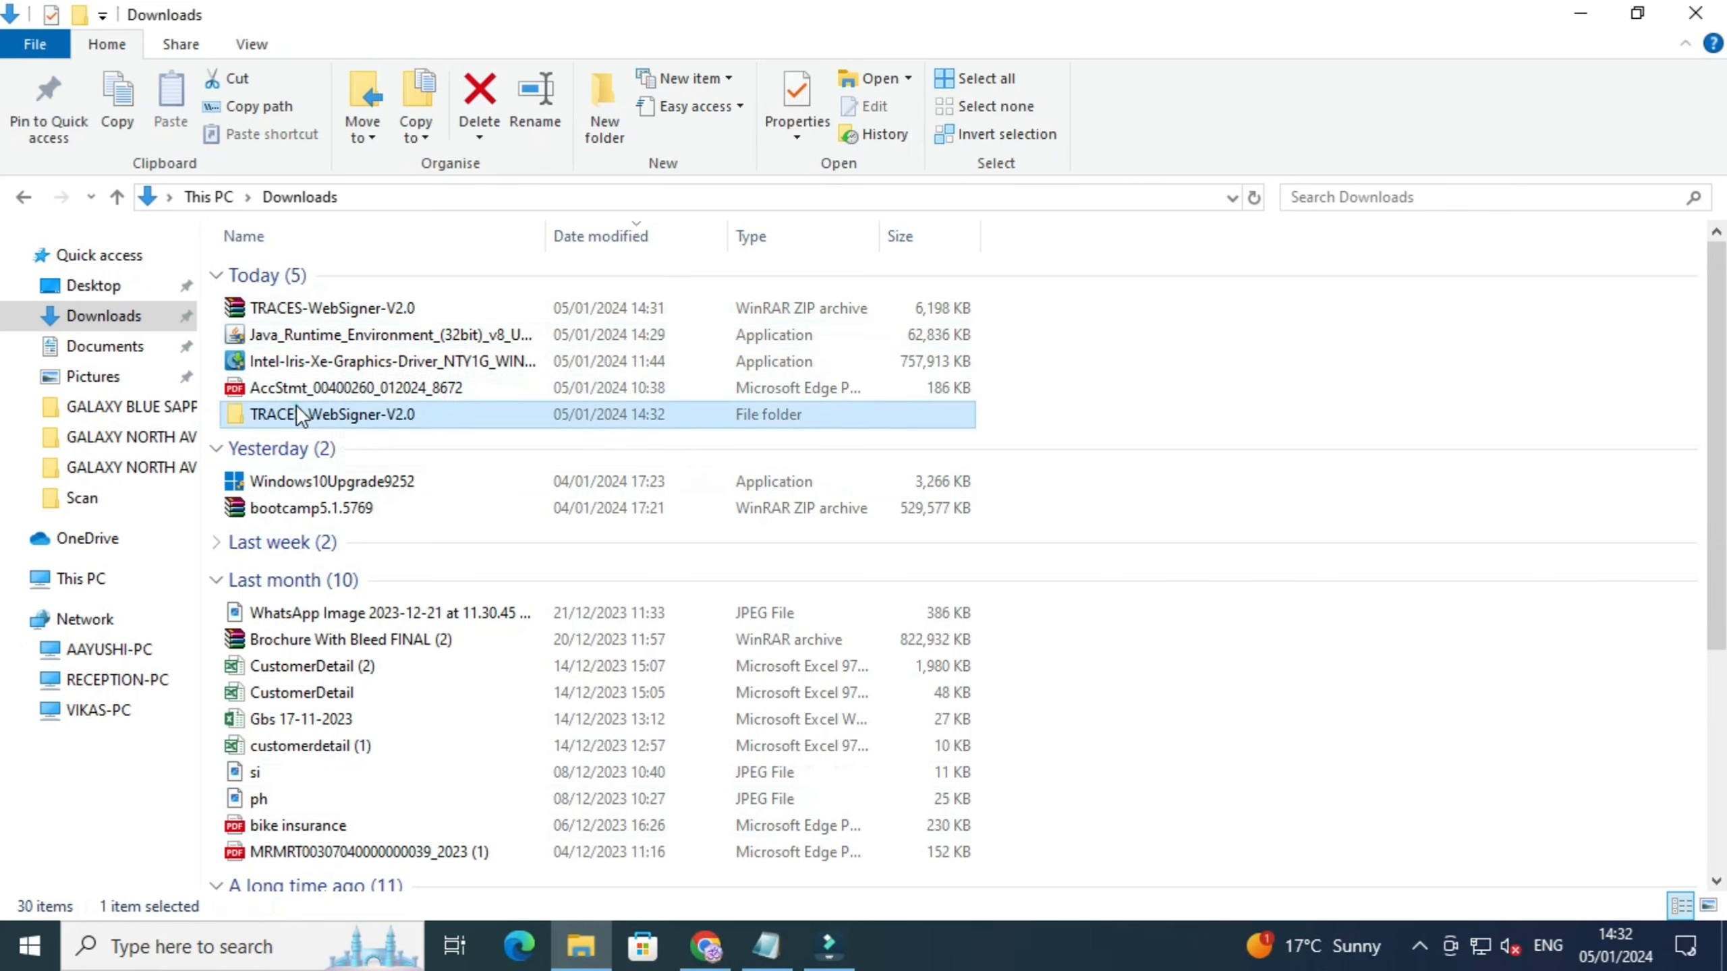
double_click(316, 275)
click(313, 271)
right_click(313, 271)
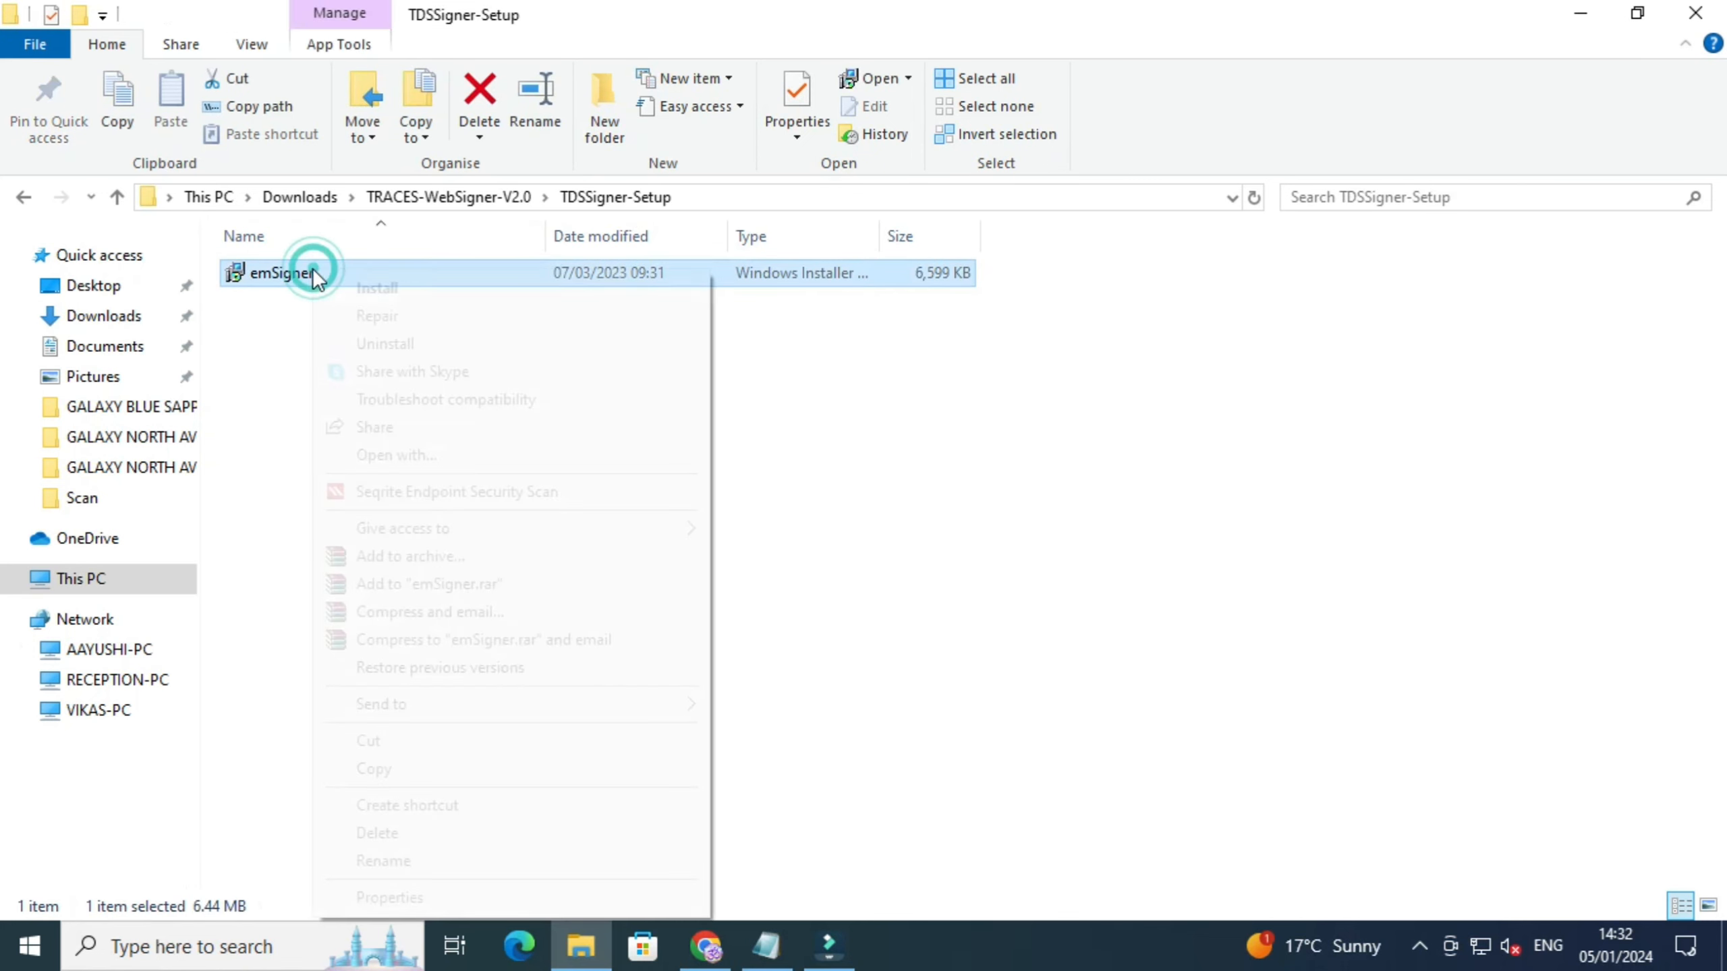
click(387, 288)
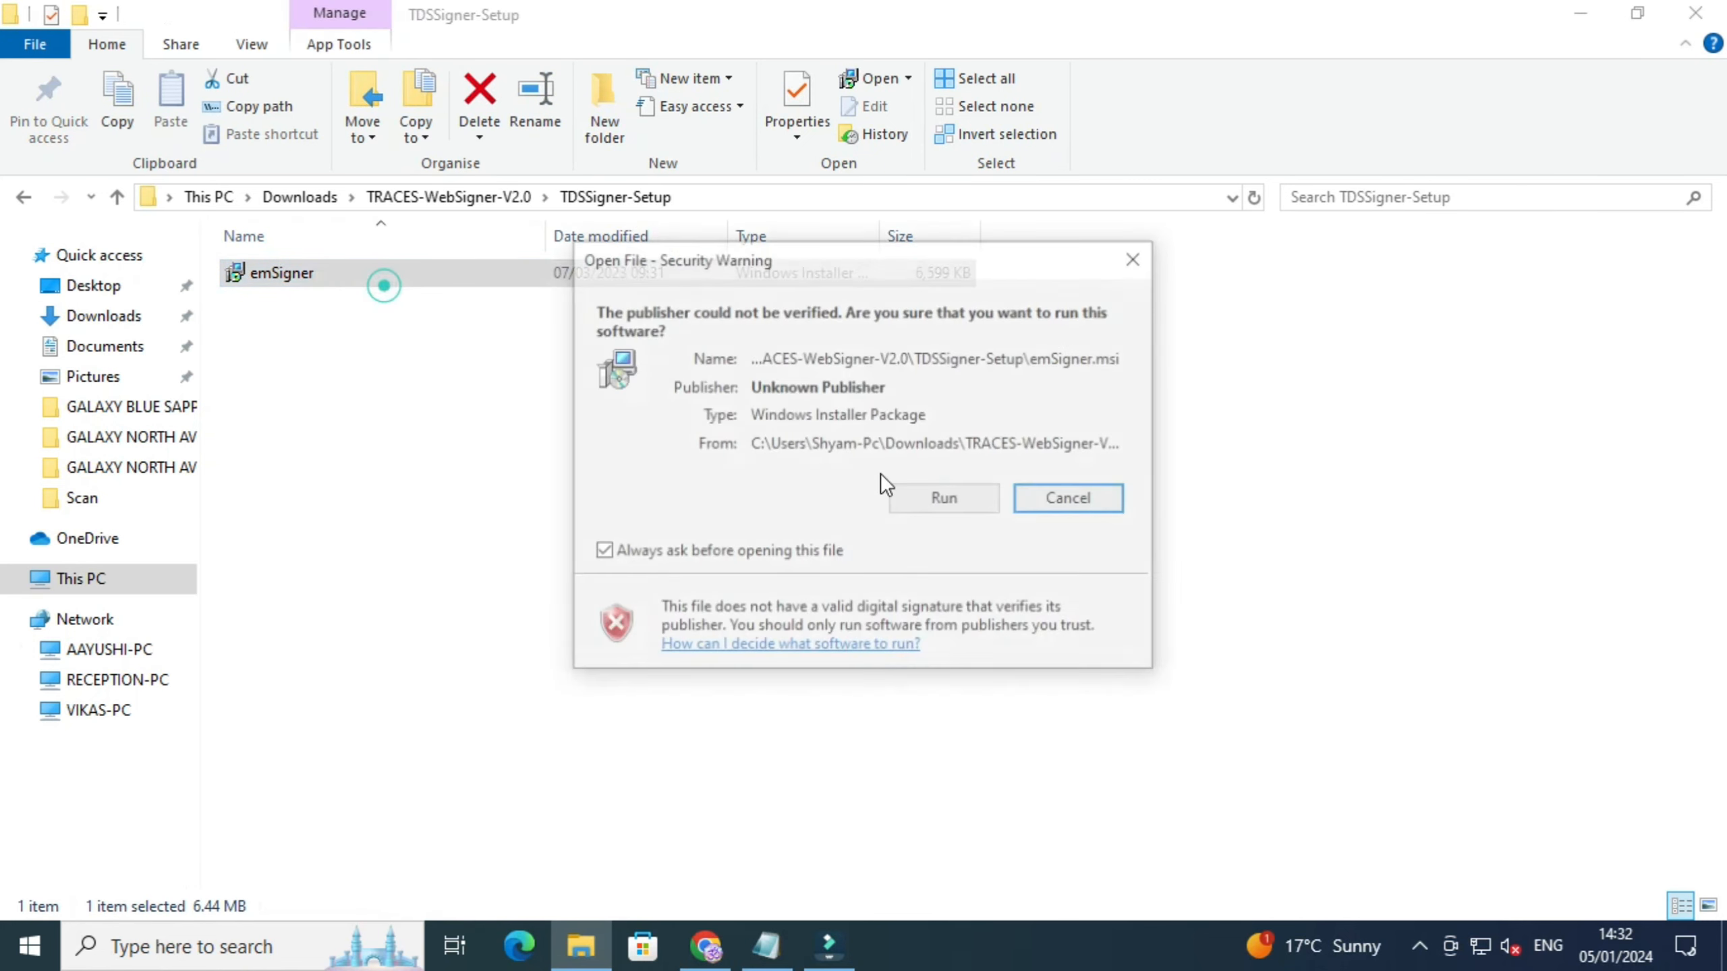
click(942, 503)
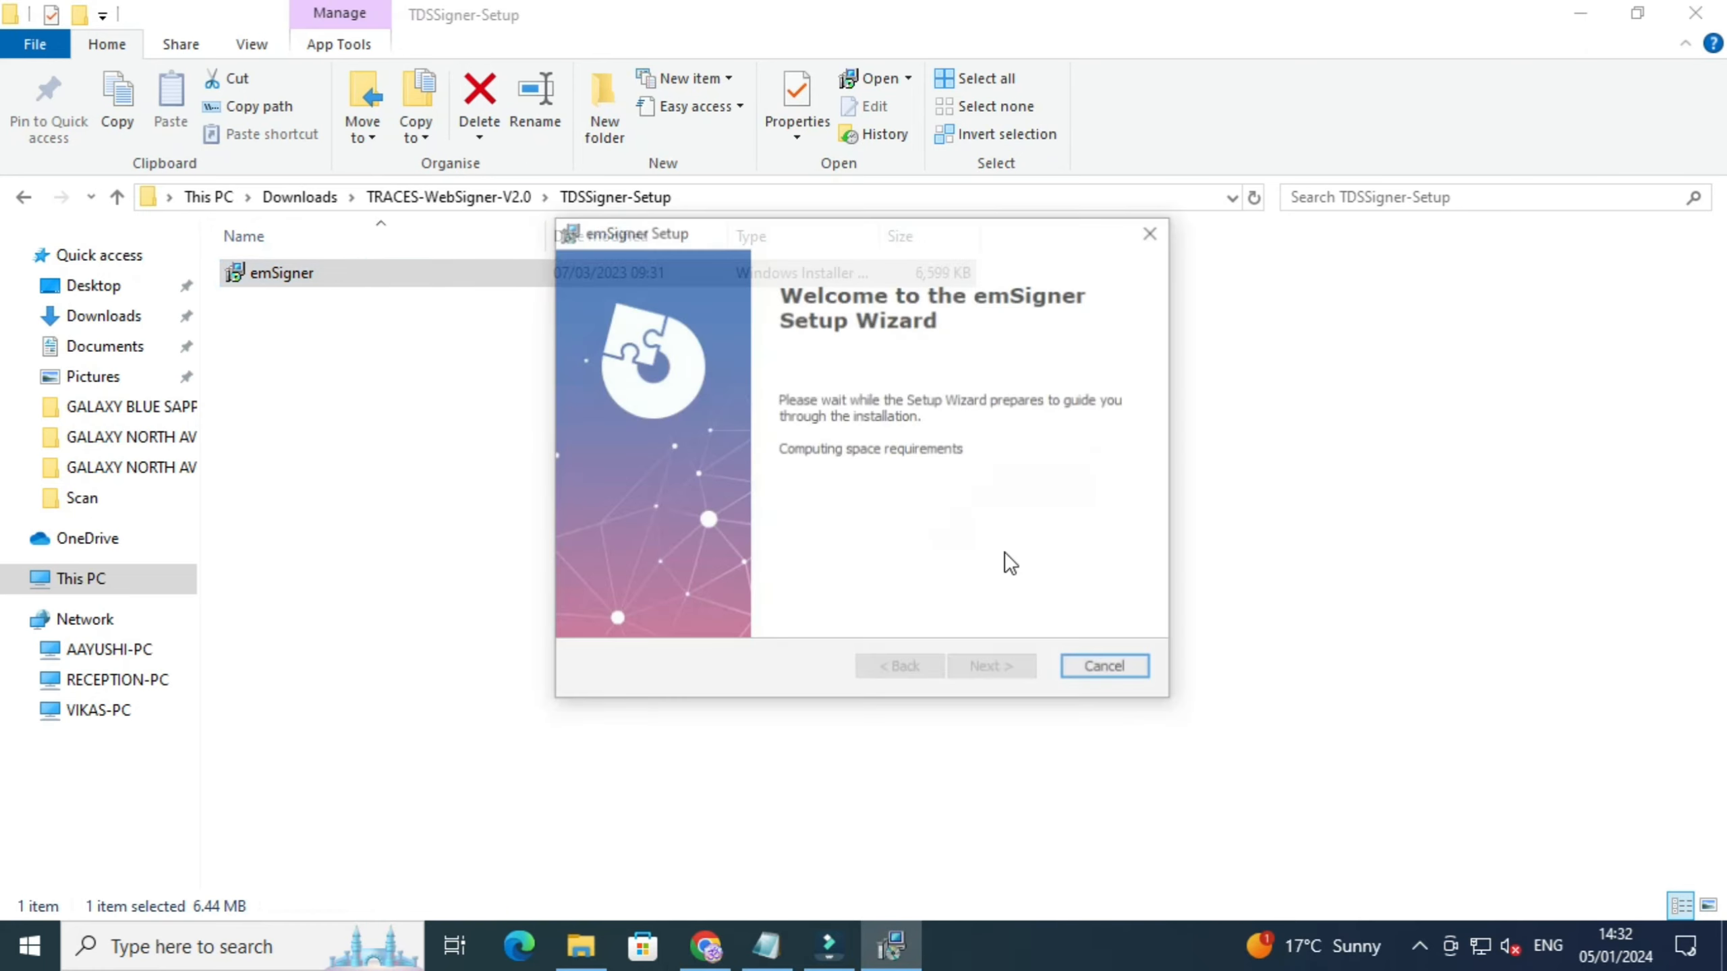
Step: Go through the emSigner Setup Wizard and finish the installation
click(1020, 672)
click(1013, 672)
click(1014, 672)
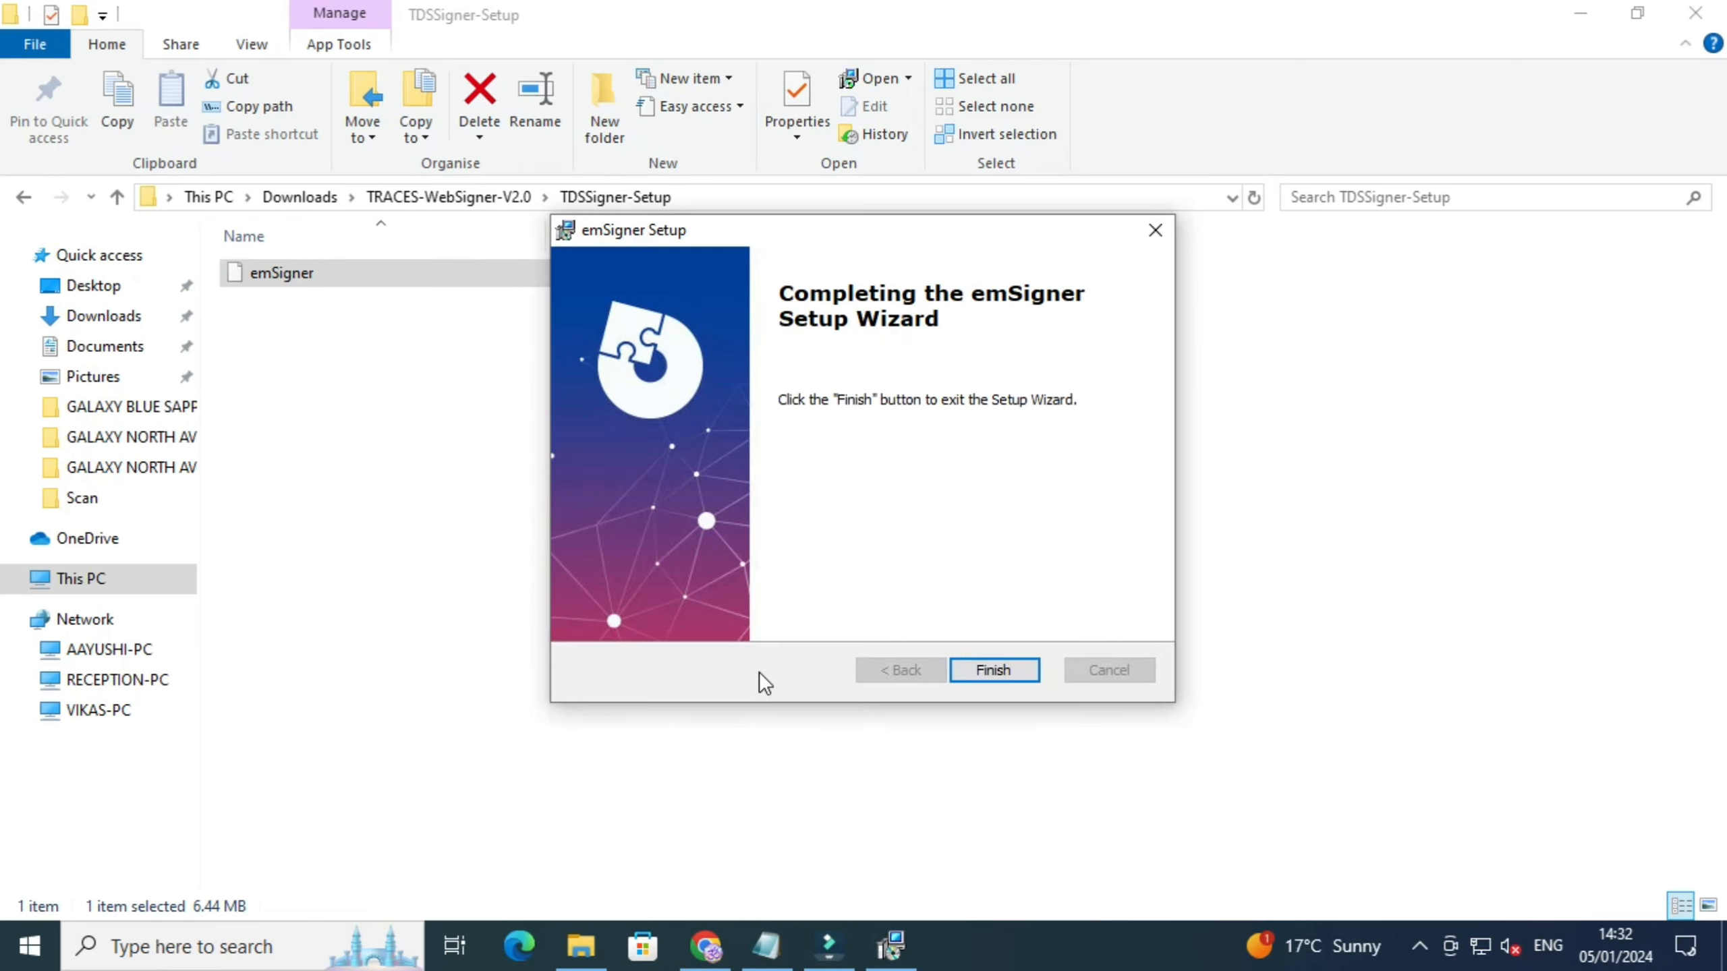
click(999, 670)
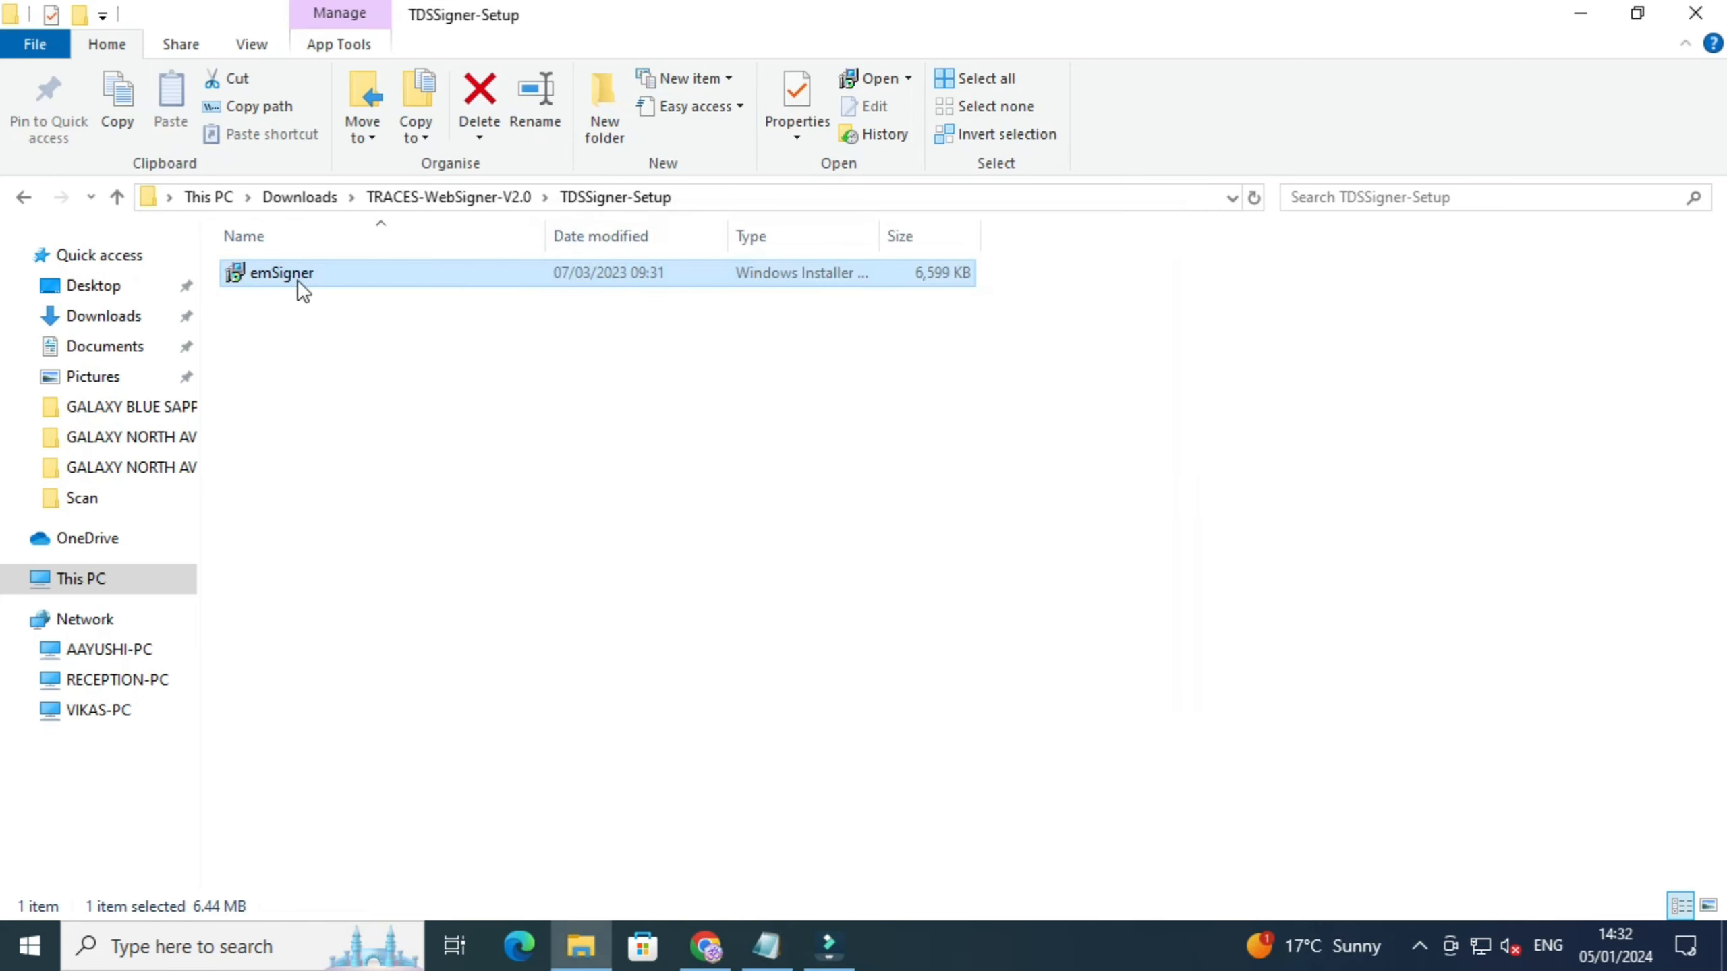
Step: Return to Downloads, run the Java 8 Update 162 (32-bit) installer as administrator and start the installation
click(23, 198)
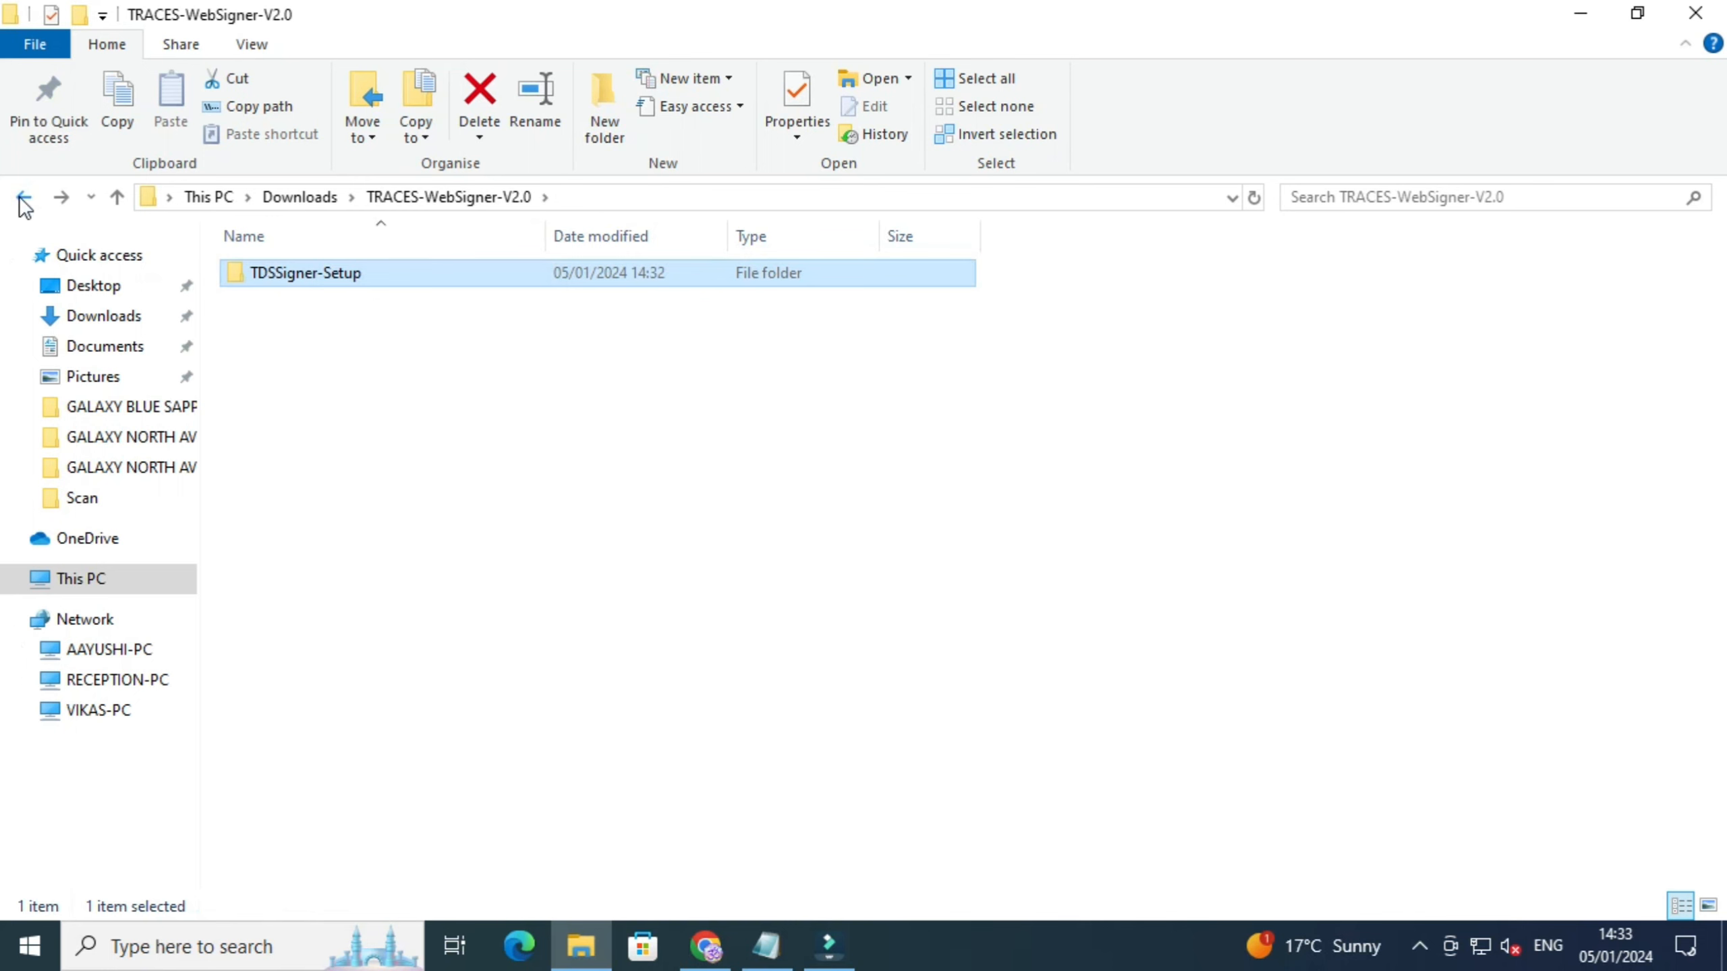
click(23, 198)
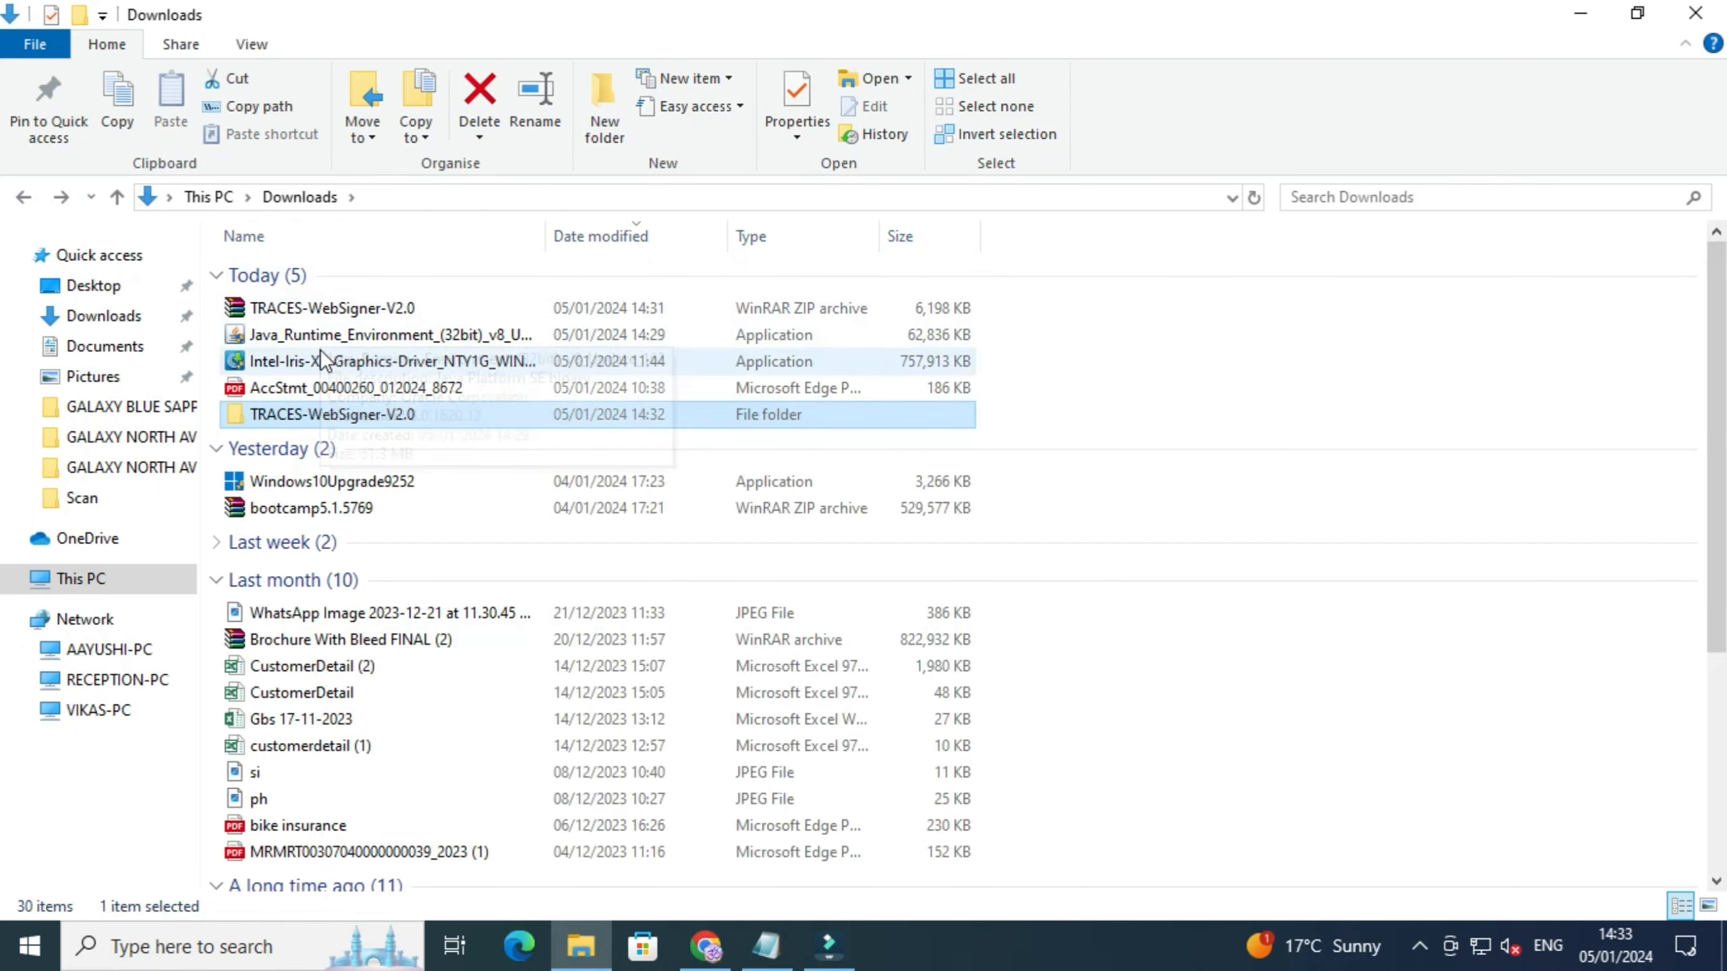
click(332, 341)
right_click(332, 342)
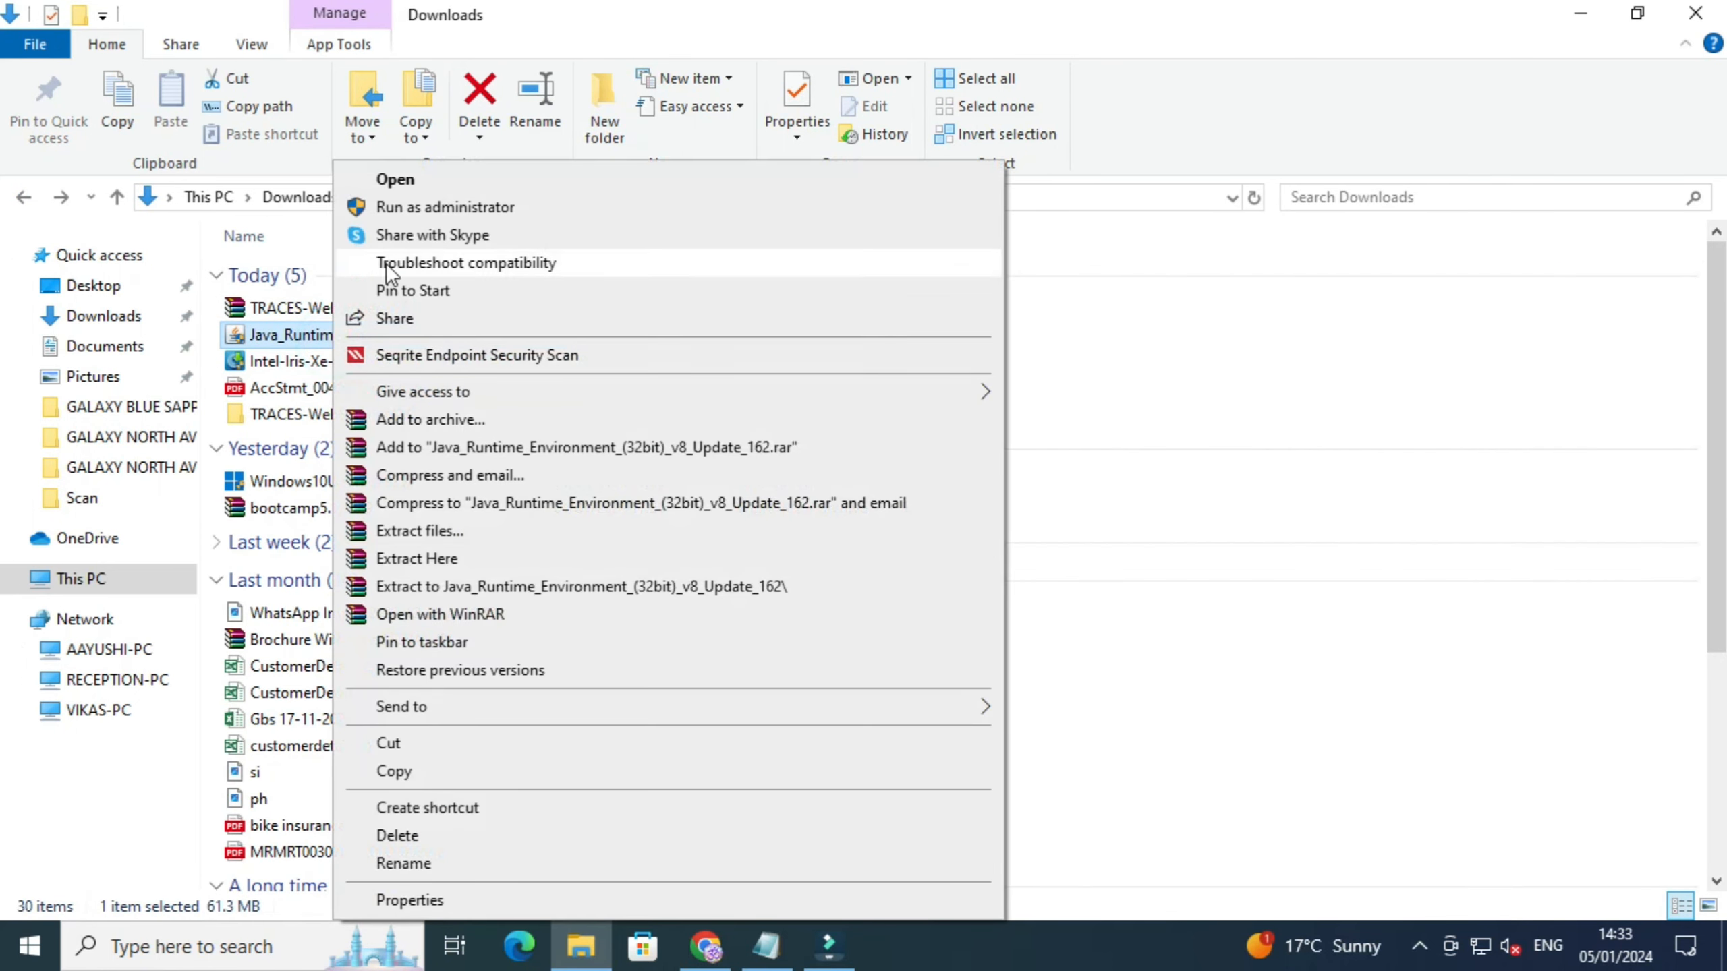
click(418, 204)
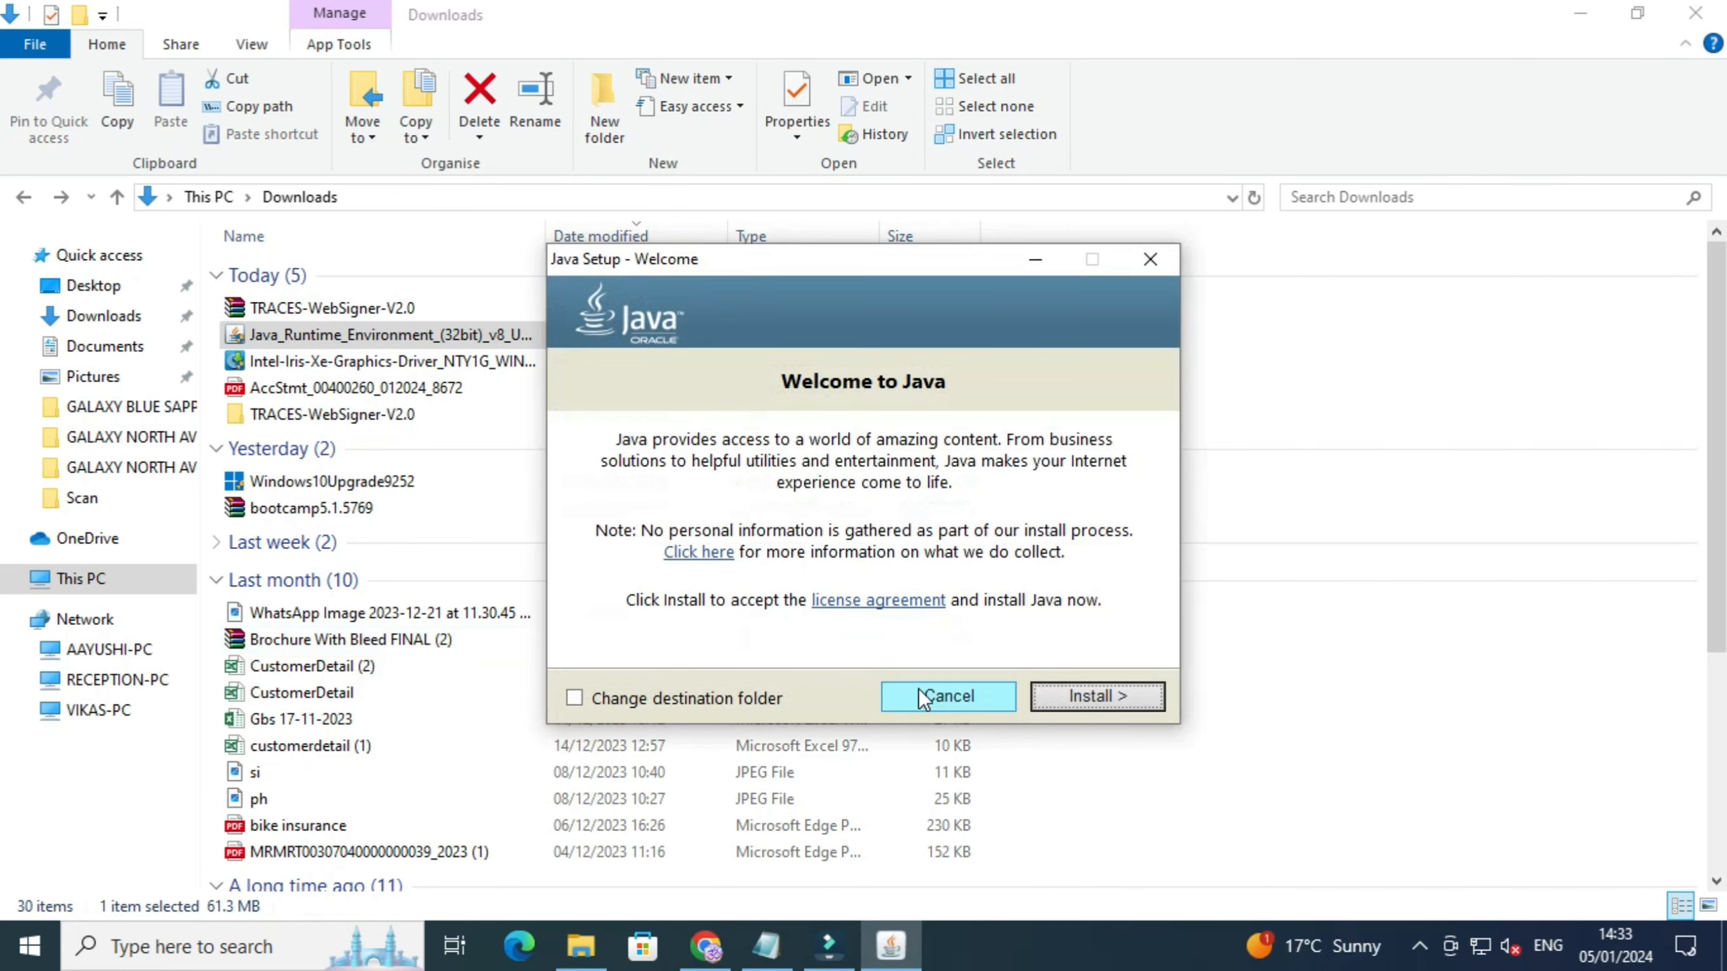
click(1062, 693)
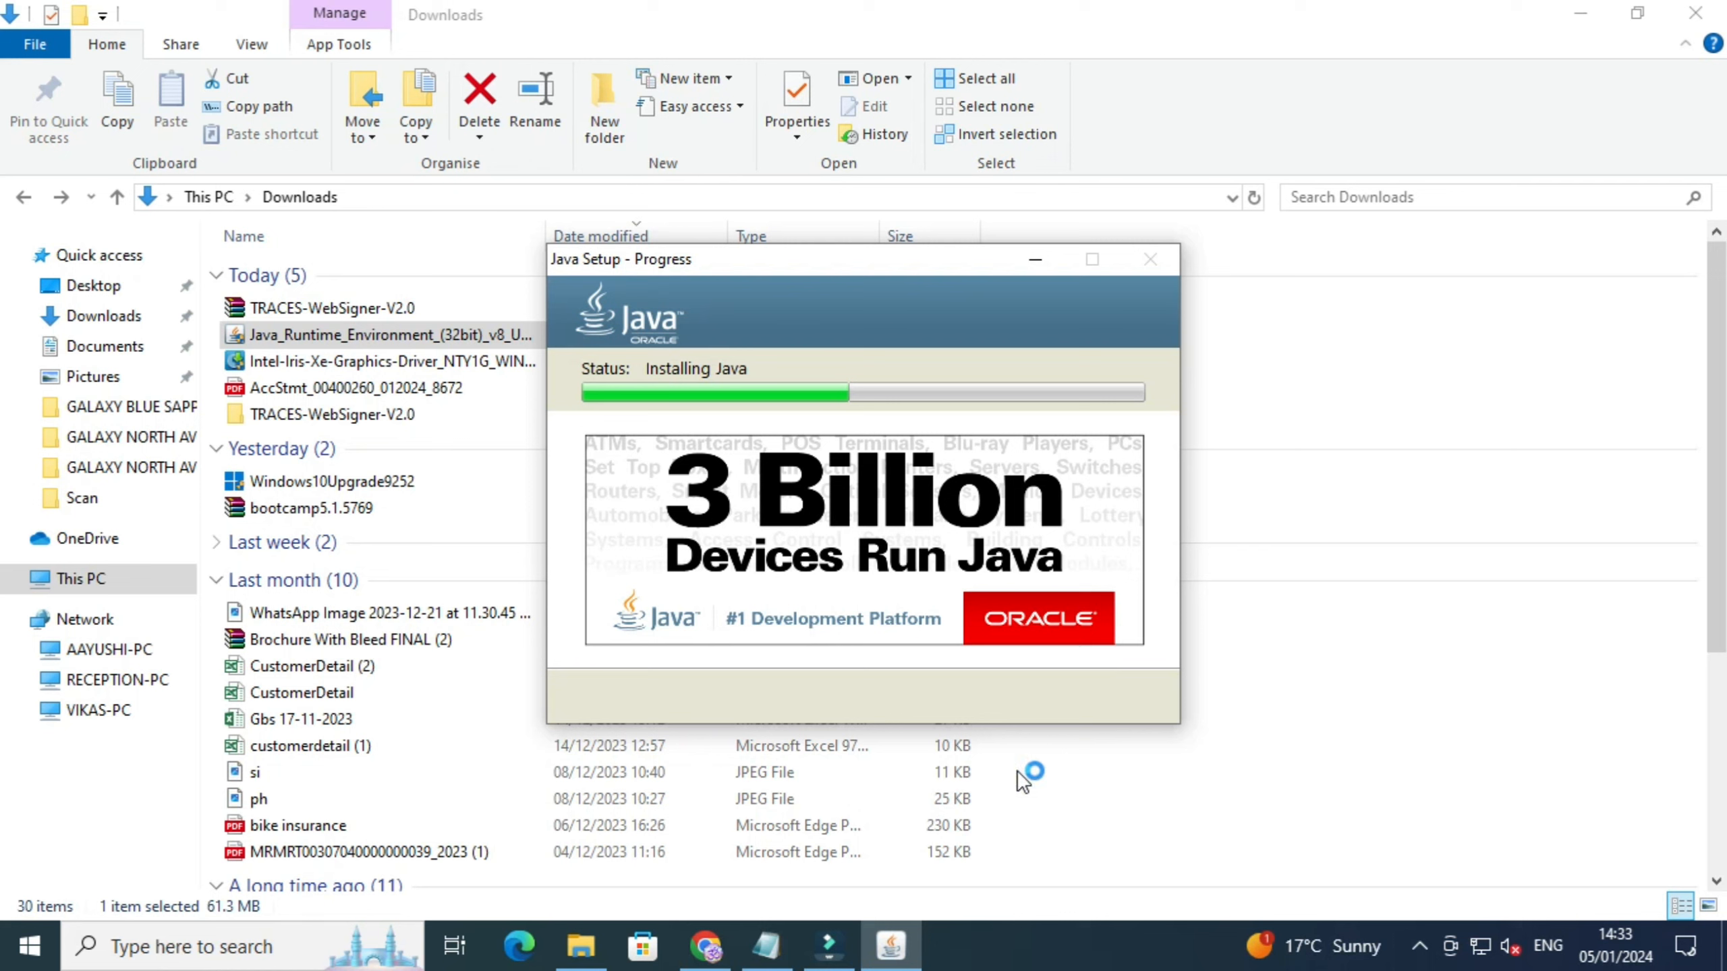
click(893, 947)
click(899, 943)
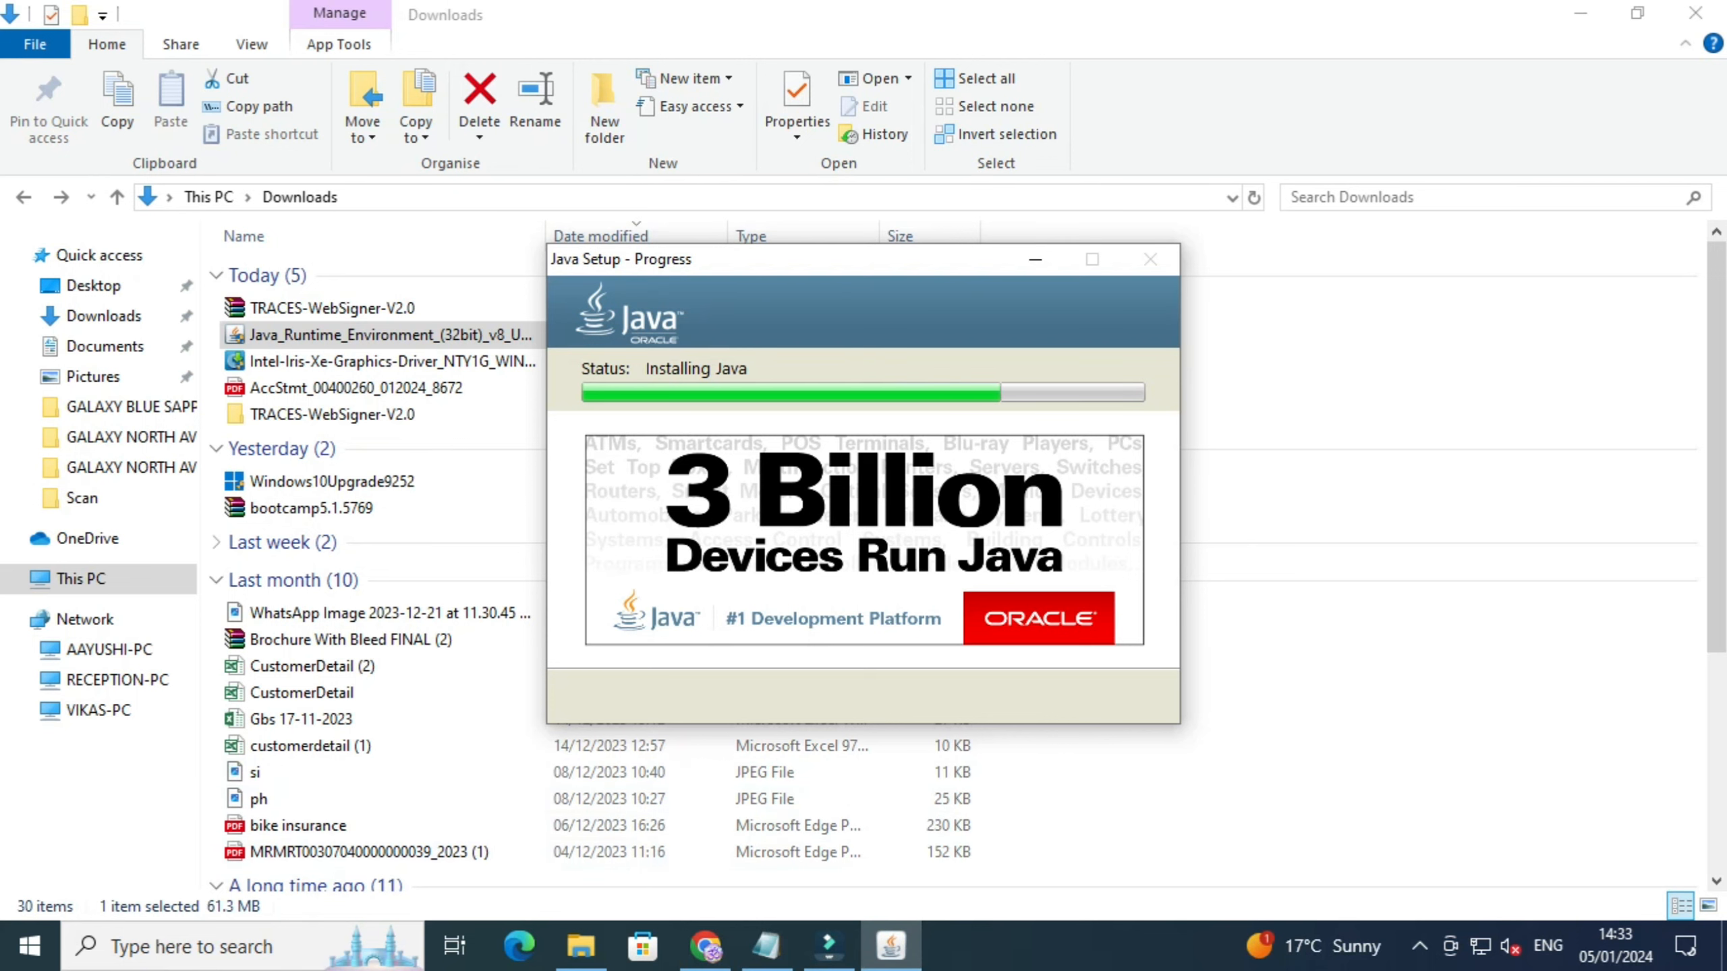
click(581, 946)
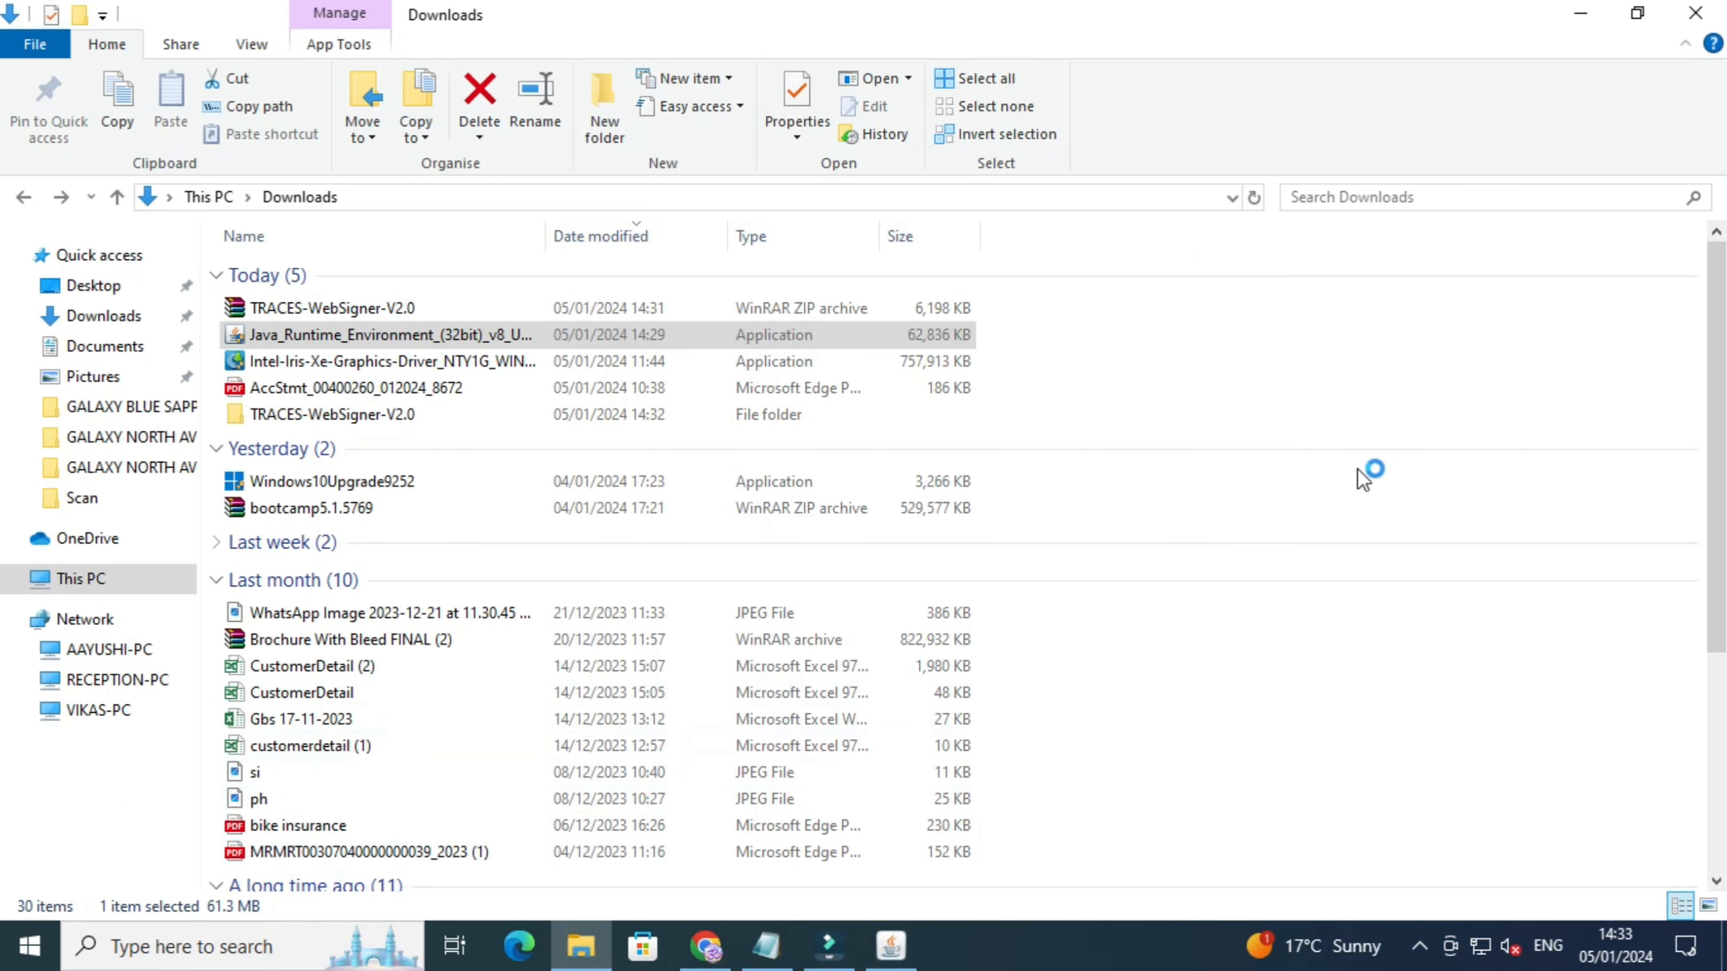
right_click(1476, 337)
click(1510, 436)
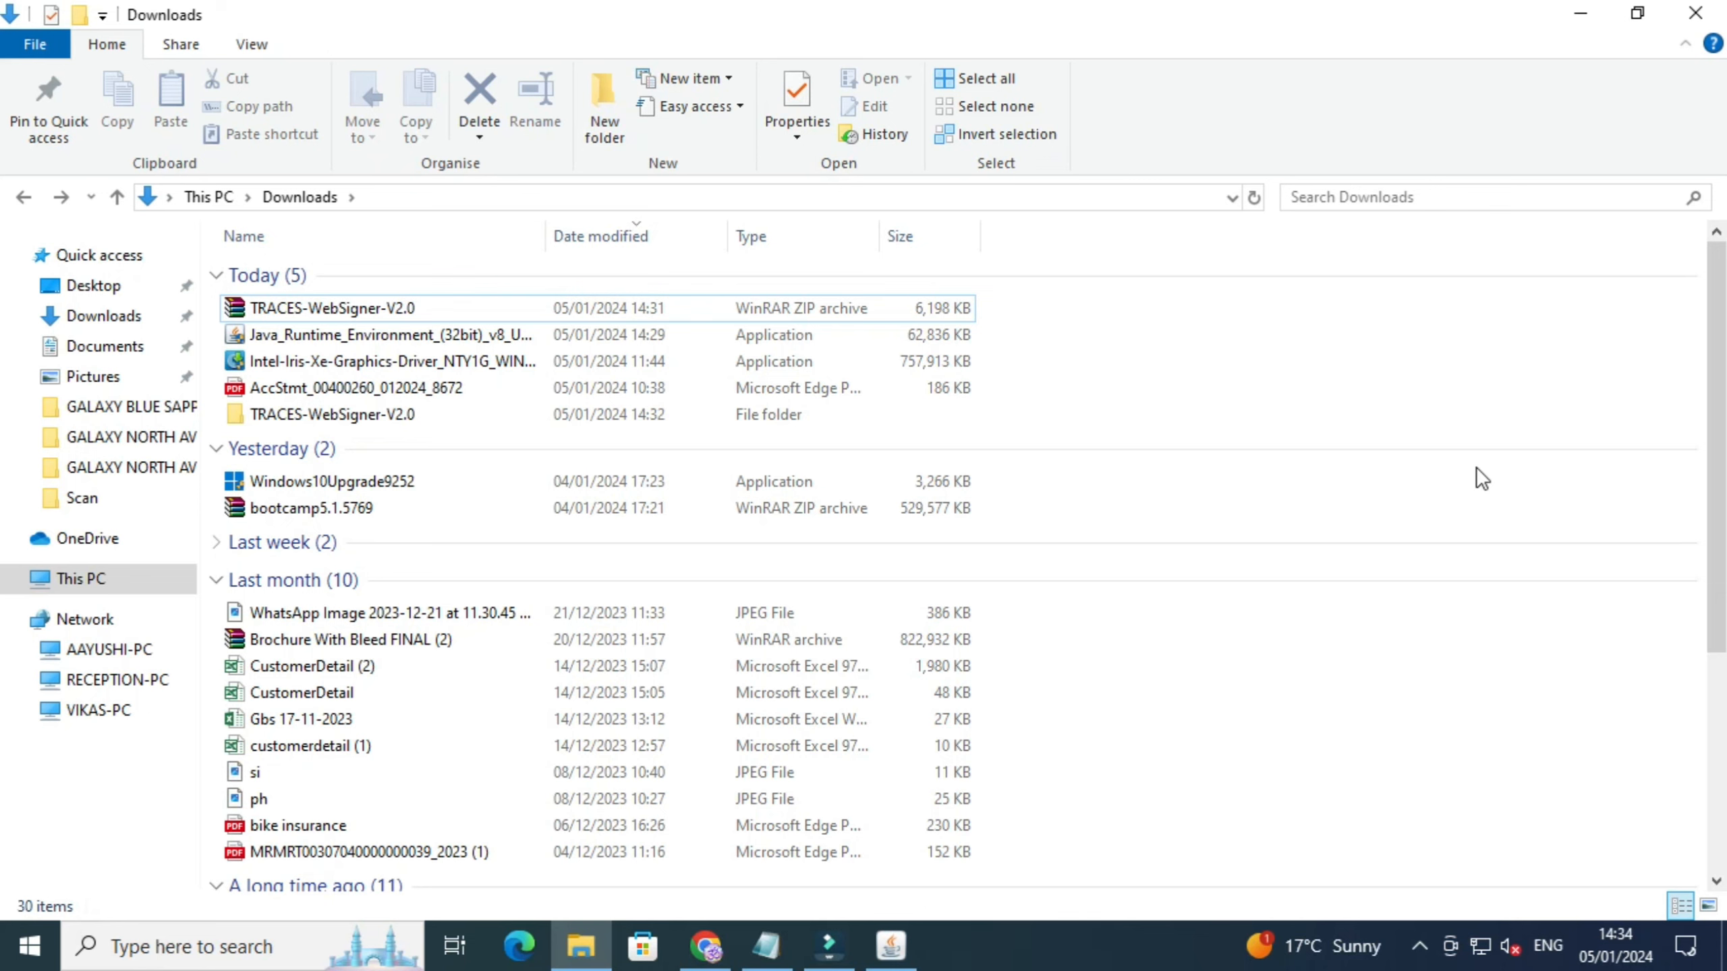
Step: Close the completed Java setup and the java.com page it opens in the browser
click(890, 946)
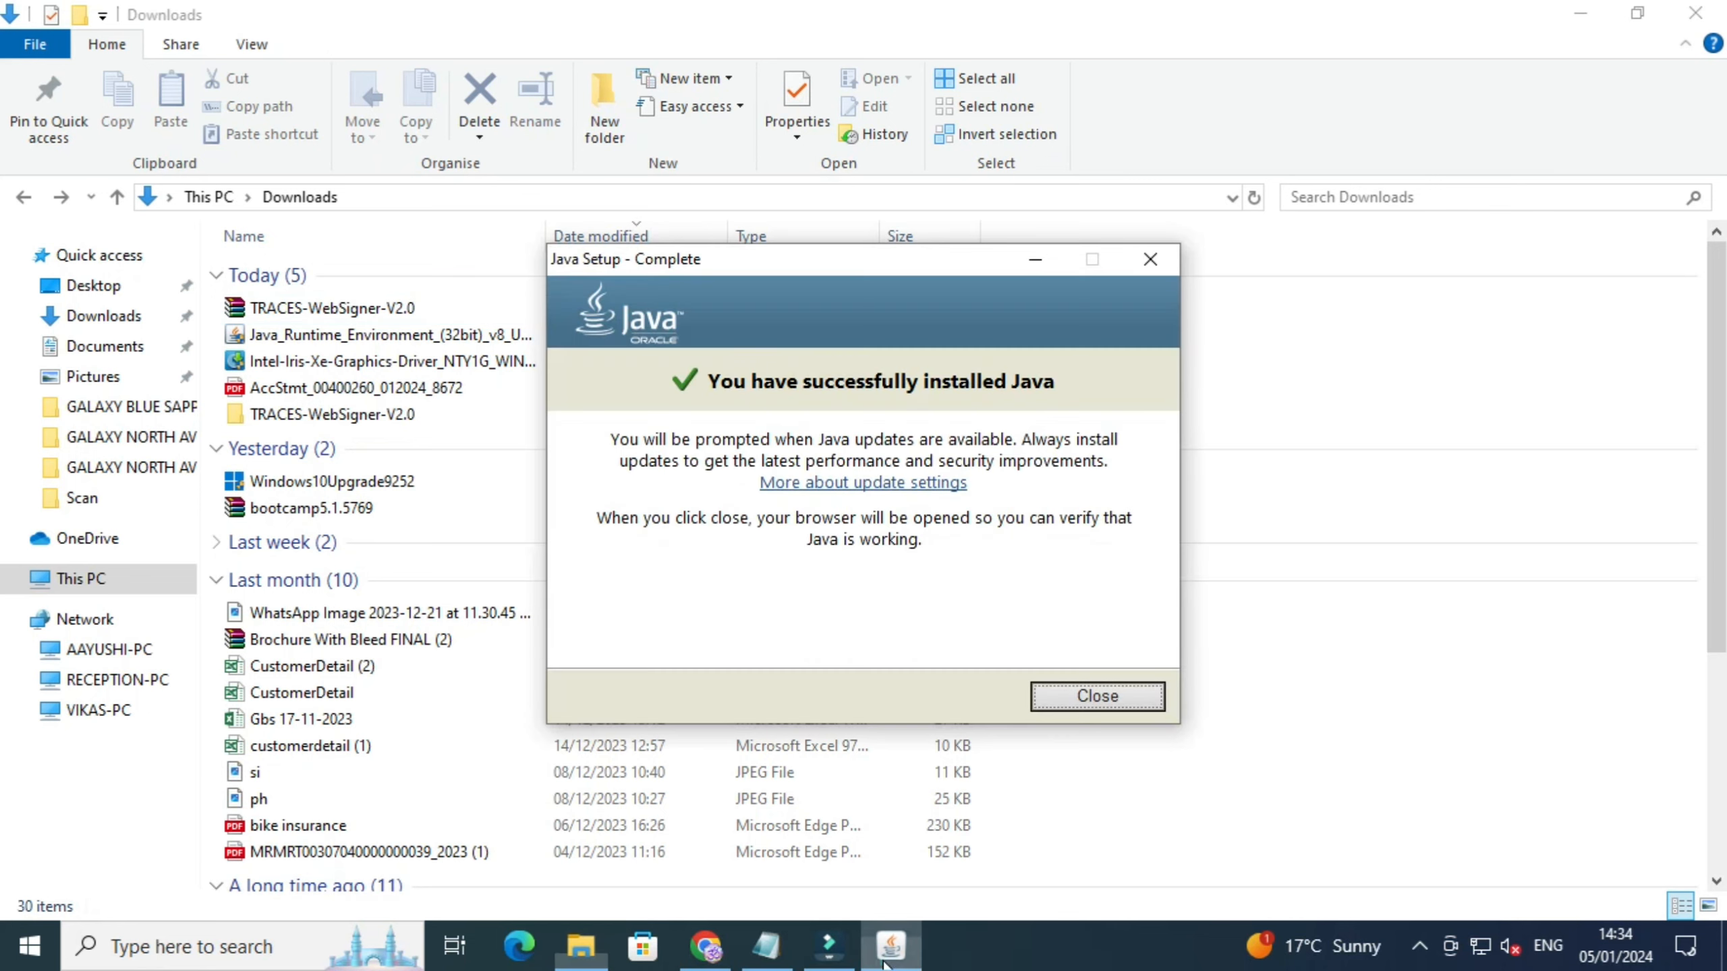
click(1086, 697)
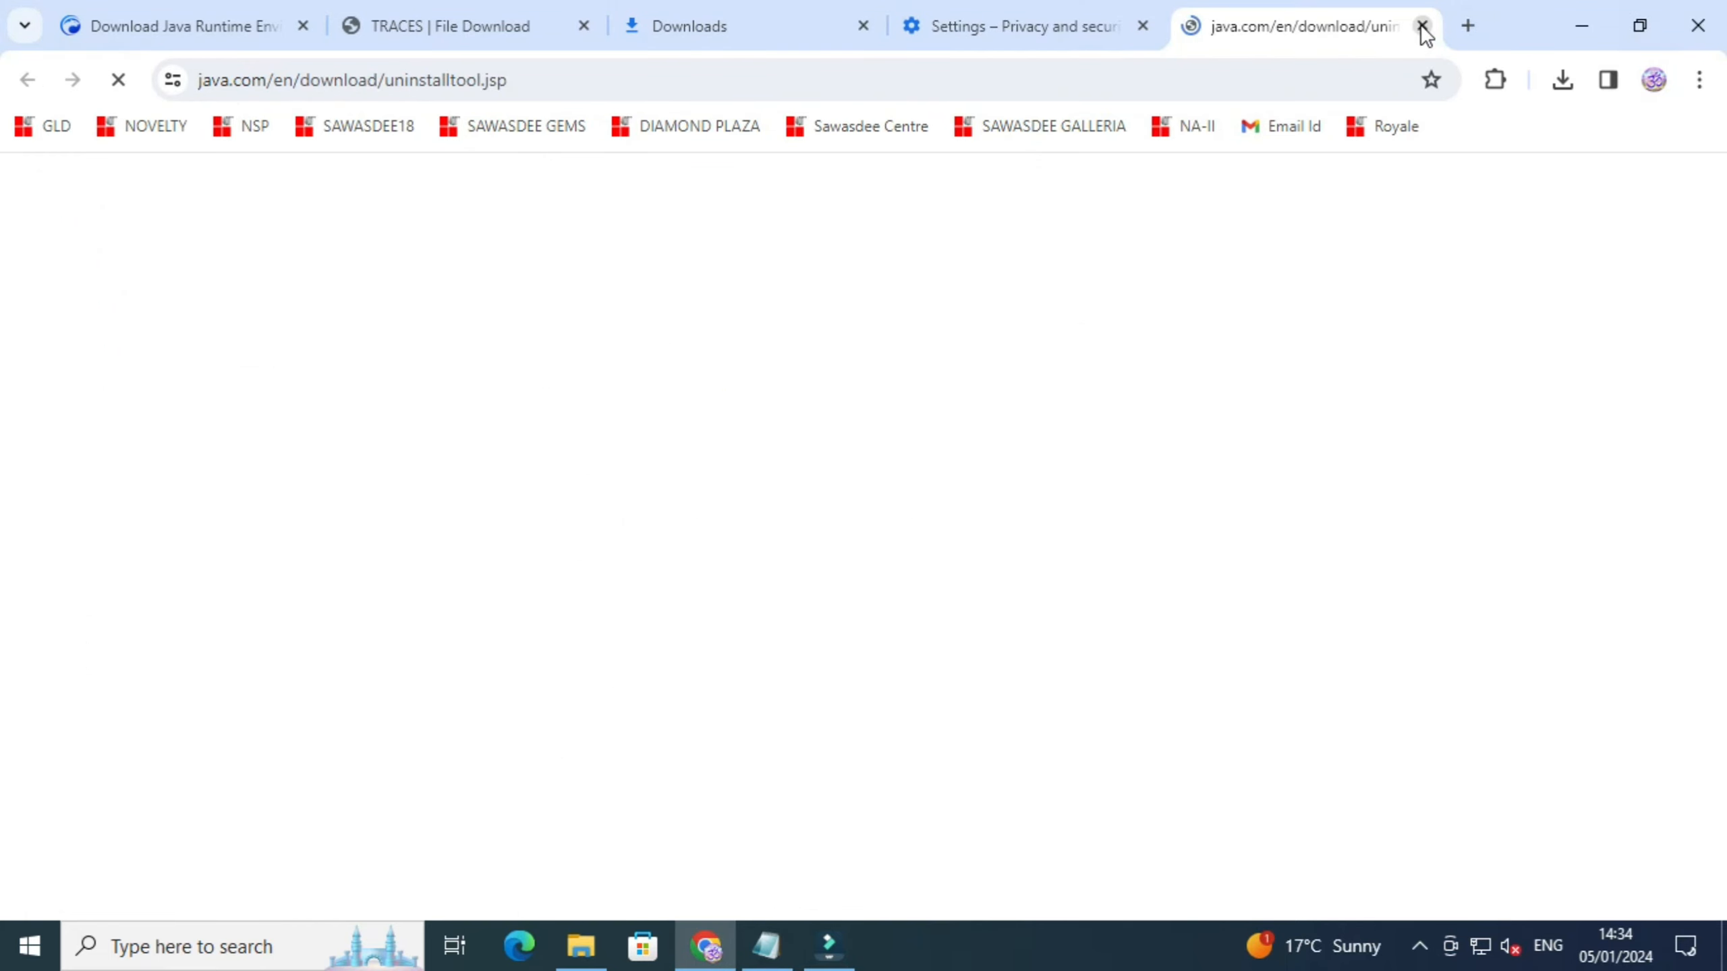
click(1422, 26)
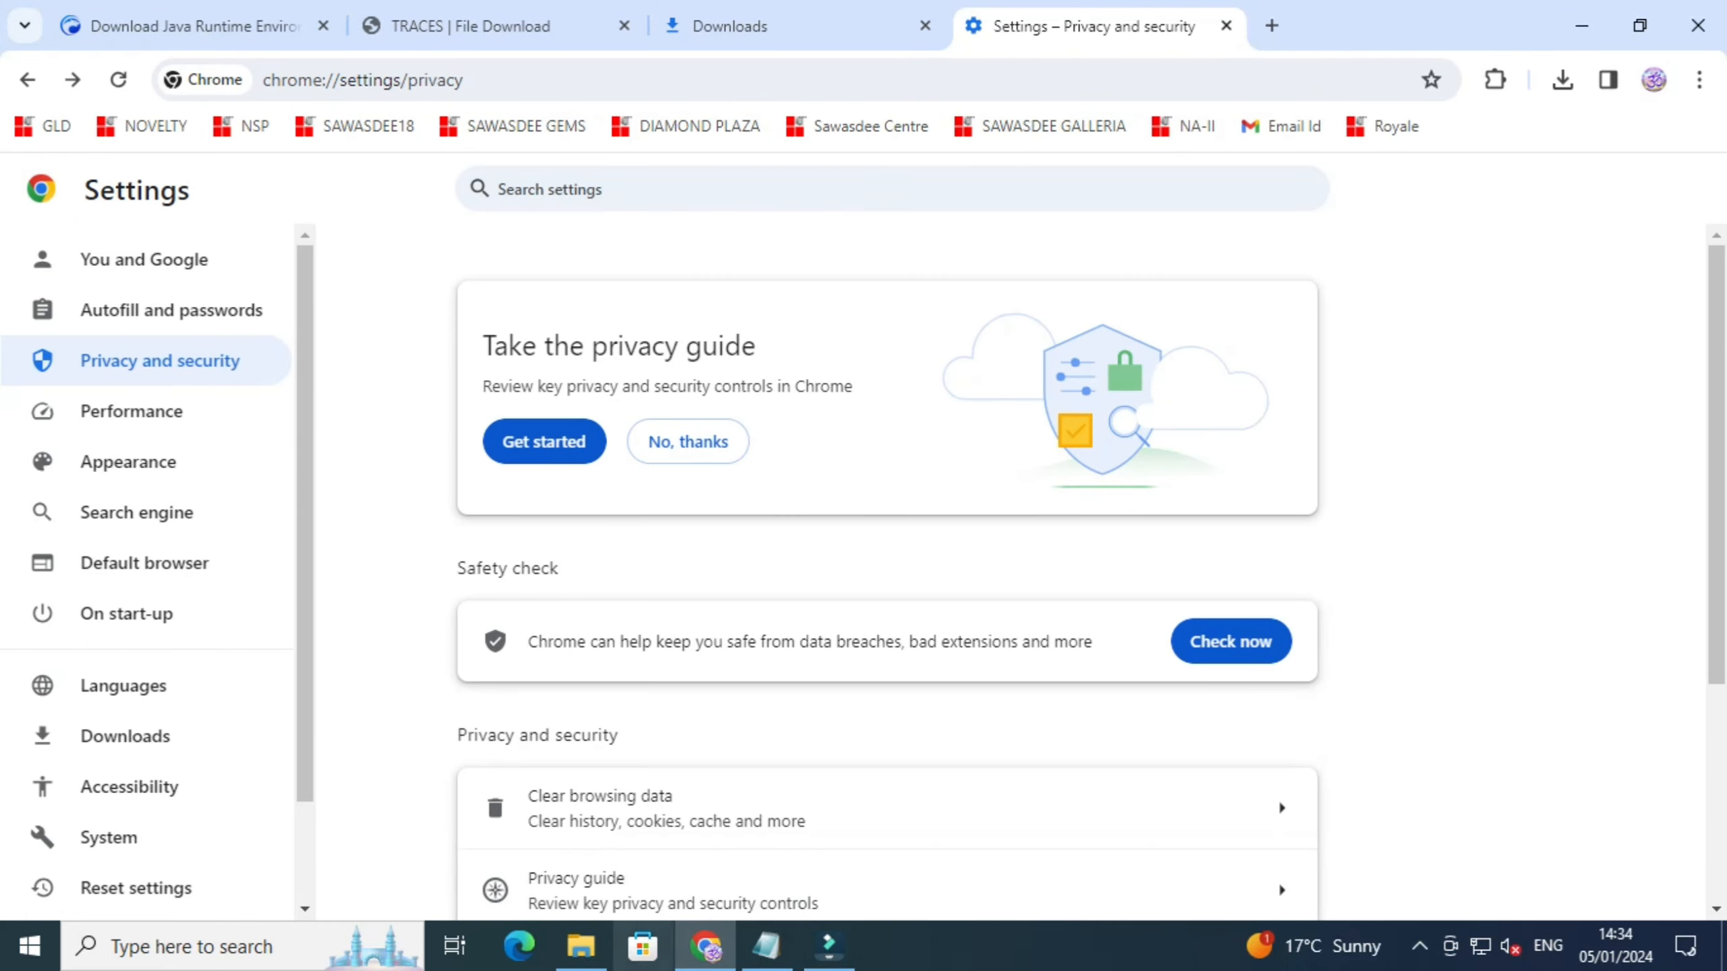
Step: Open the Windows Control Panel from File Explorer, view it by large icons and open the Java (32-bit) settings
click(607, 950)
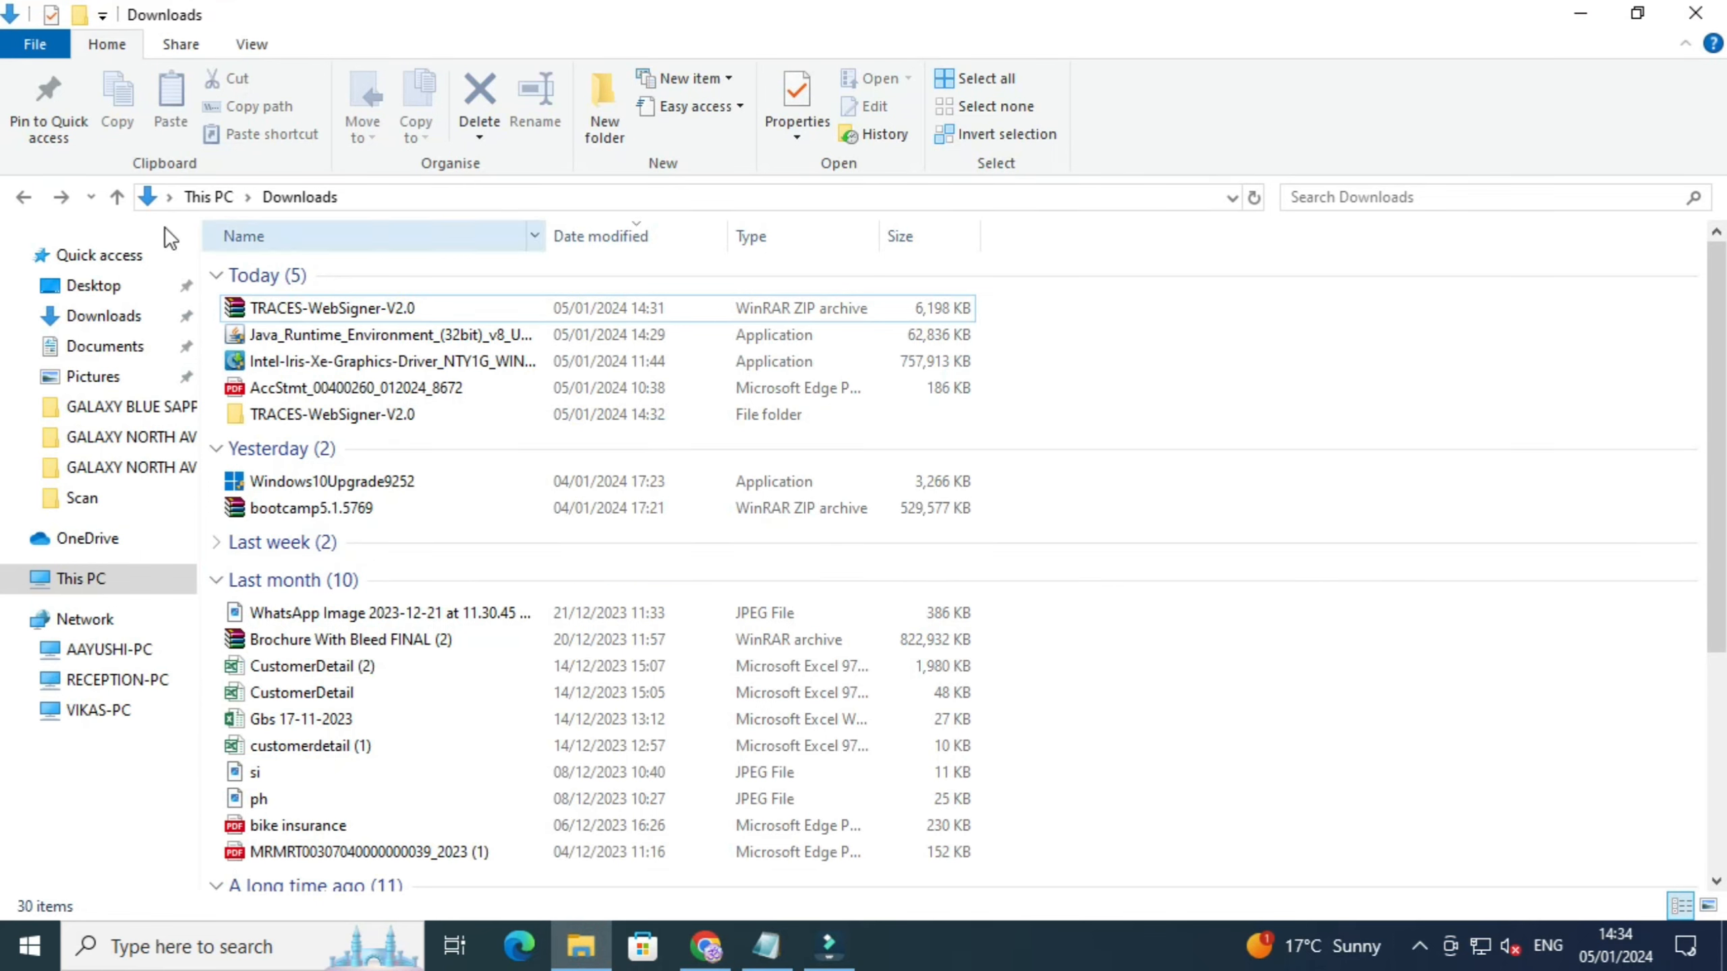
click(168, 196)
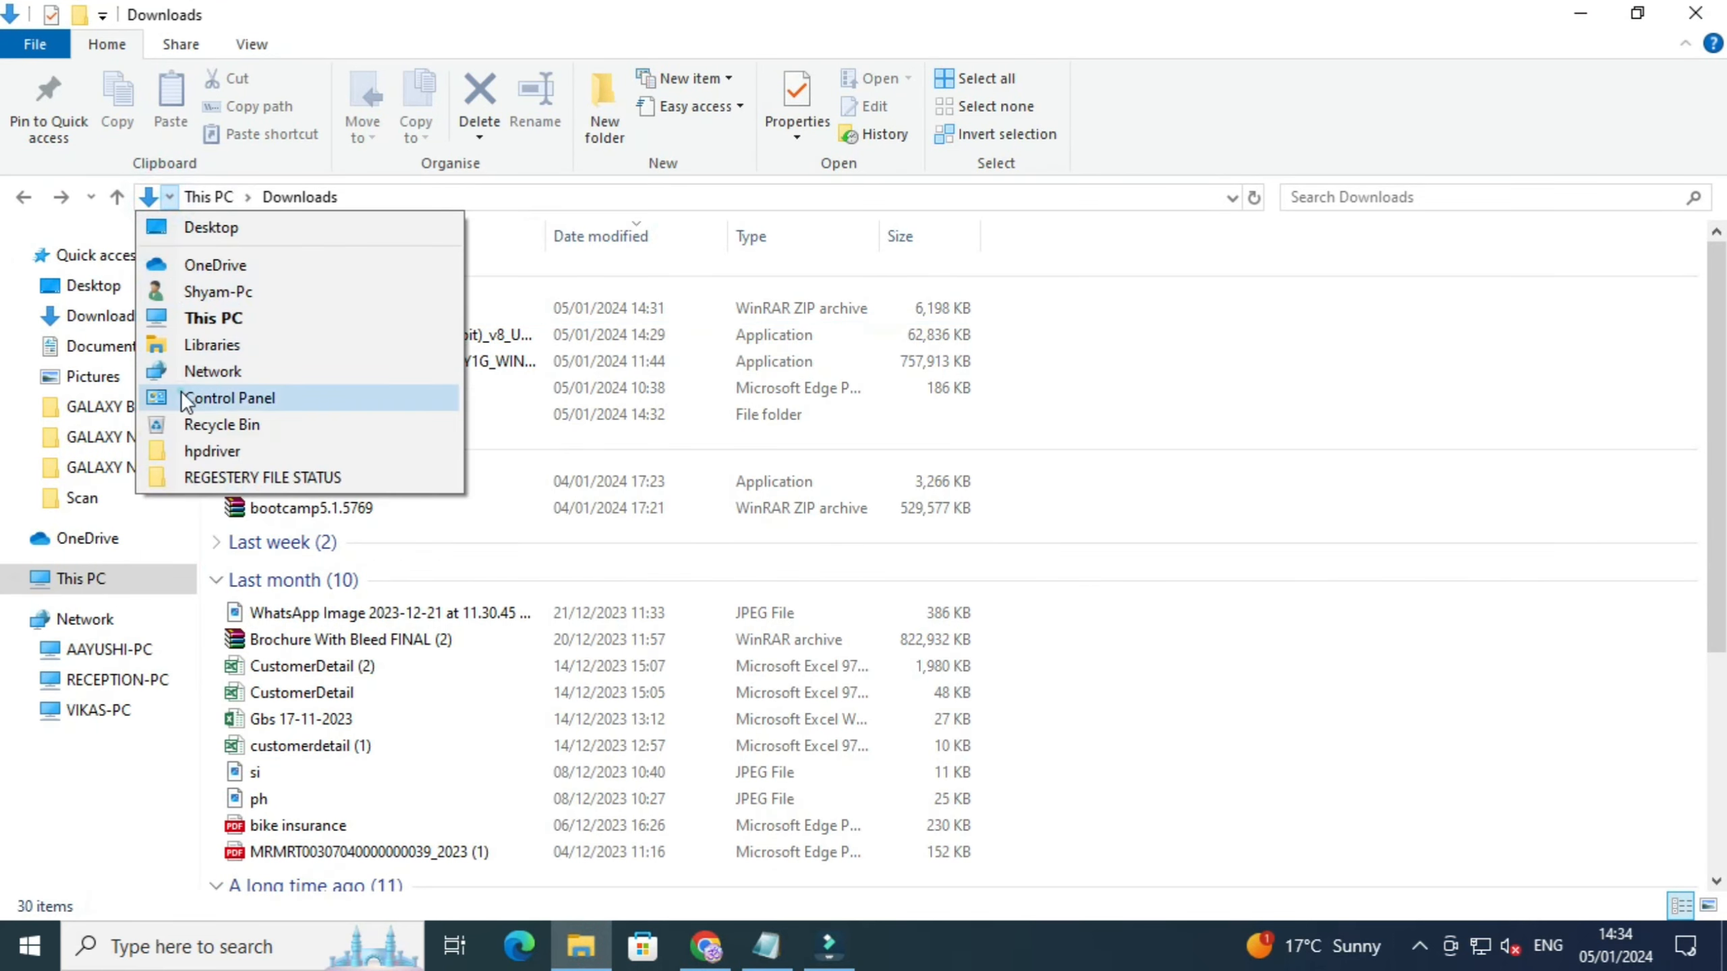
click(181, 392)
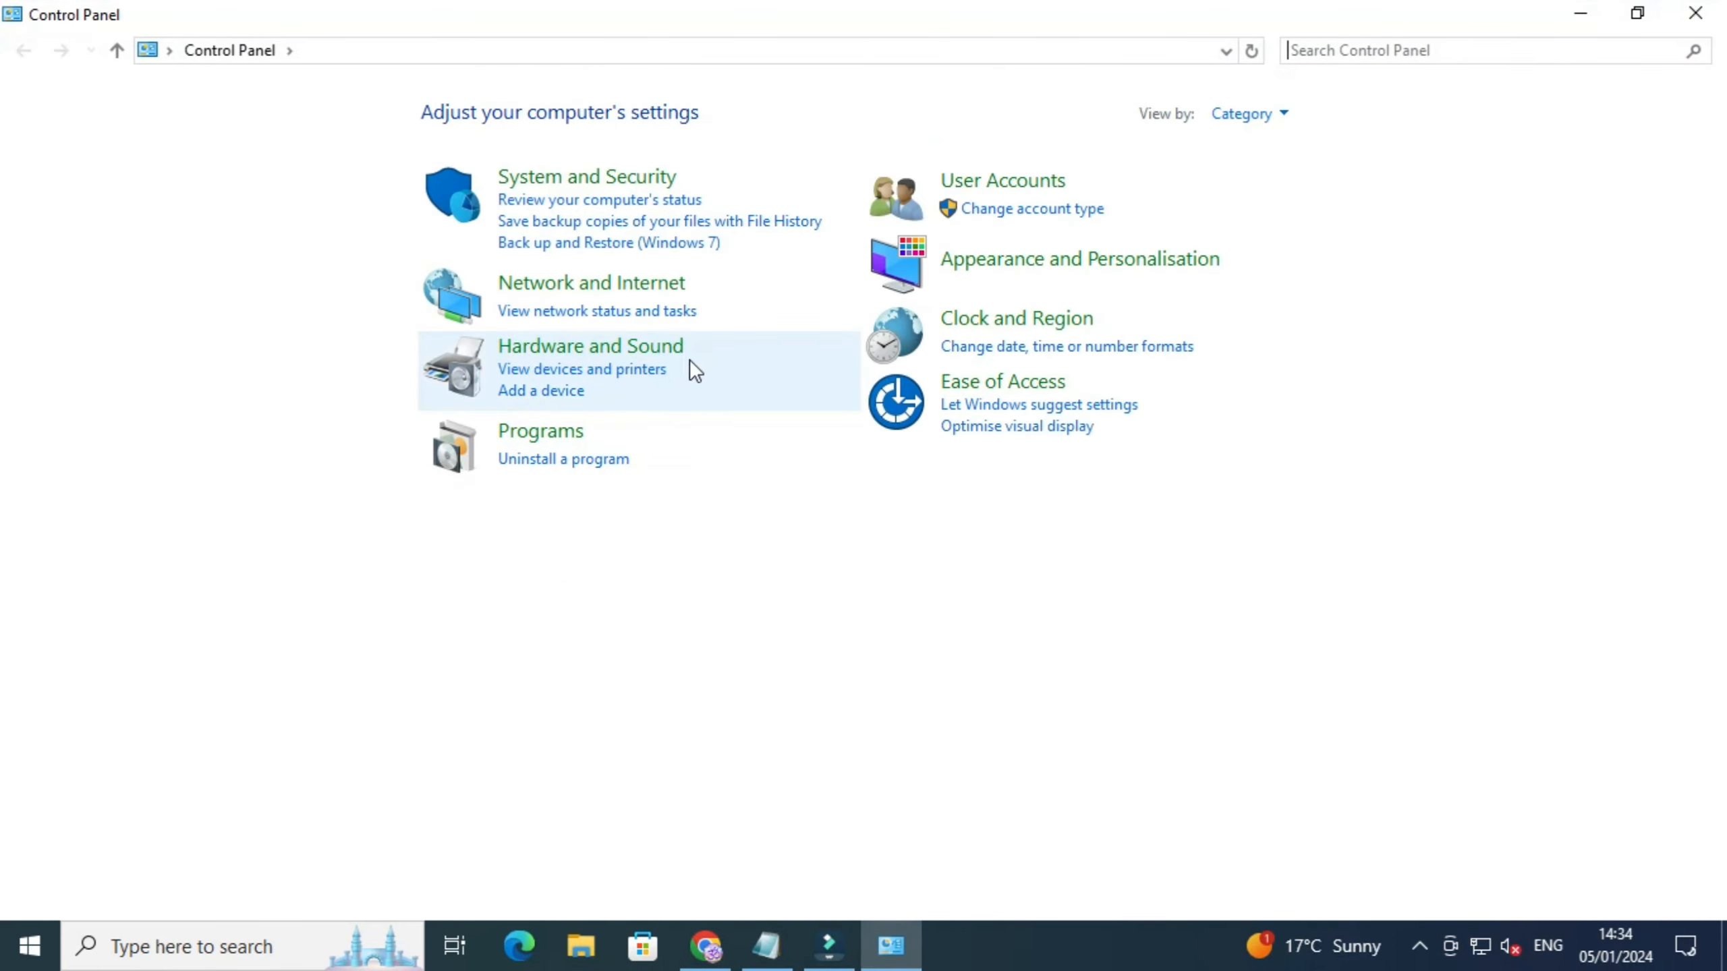
click(1240, 115)
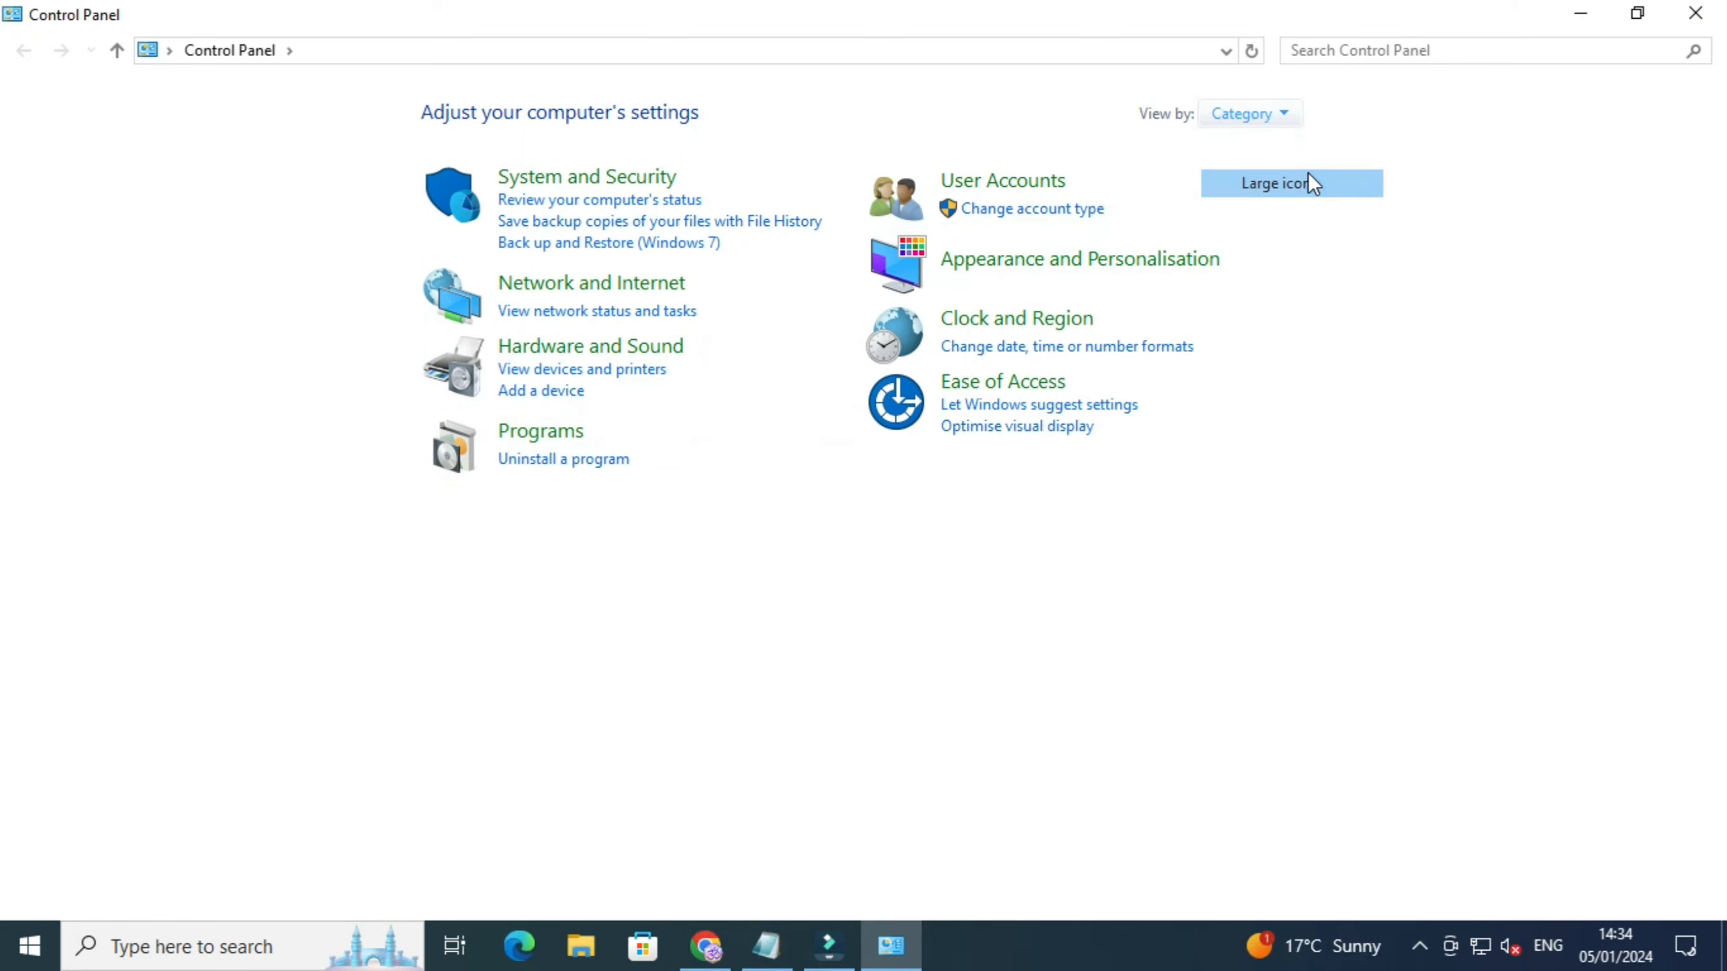
click(1307, 173)
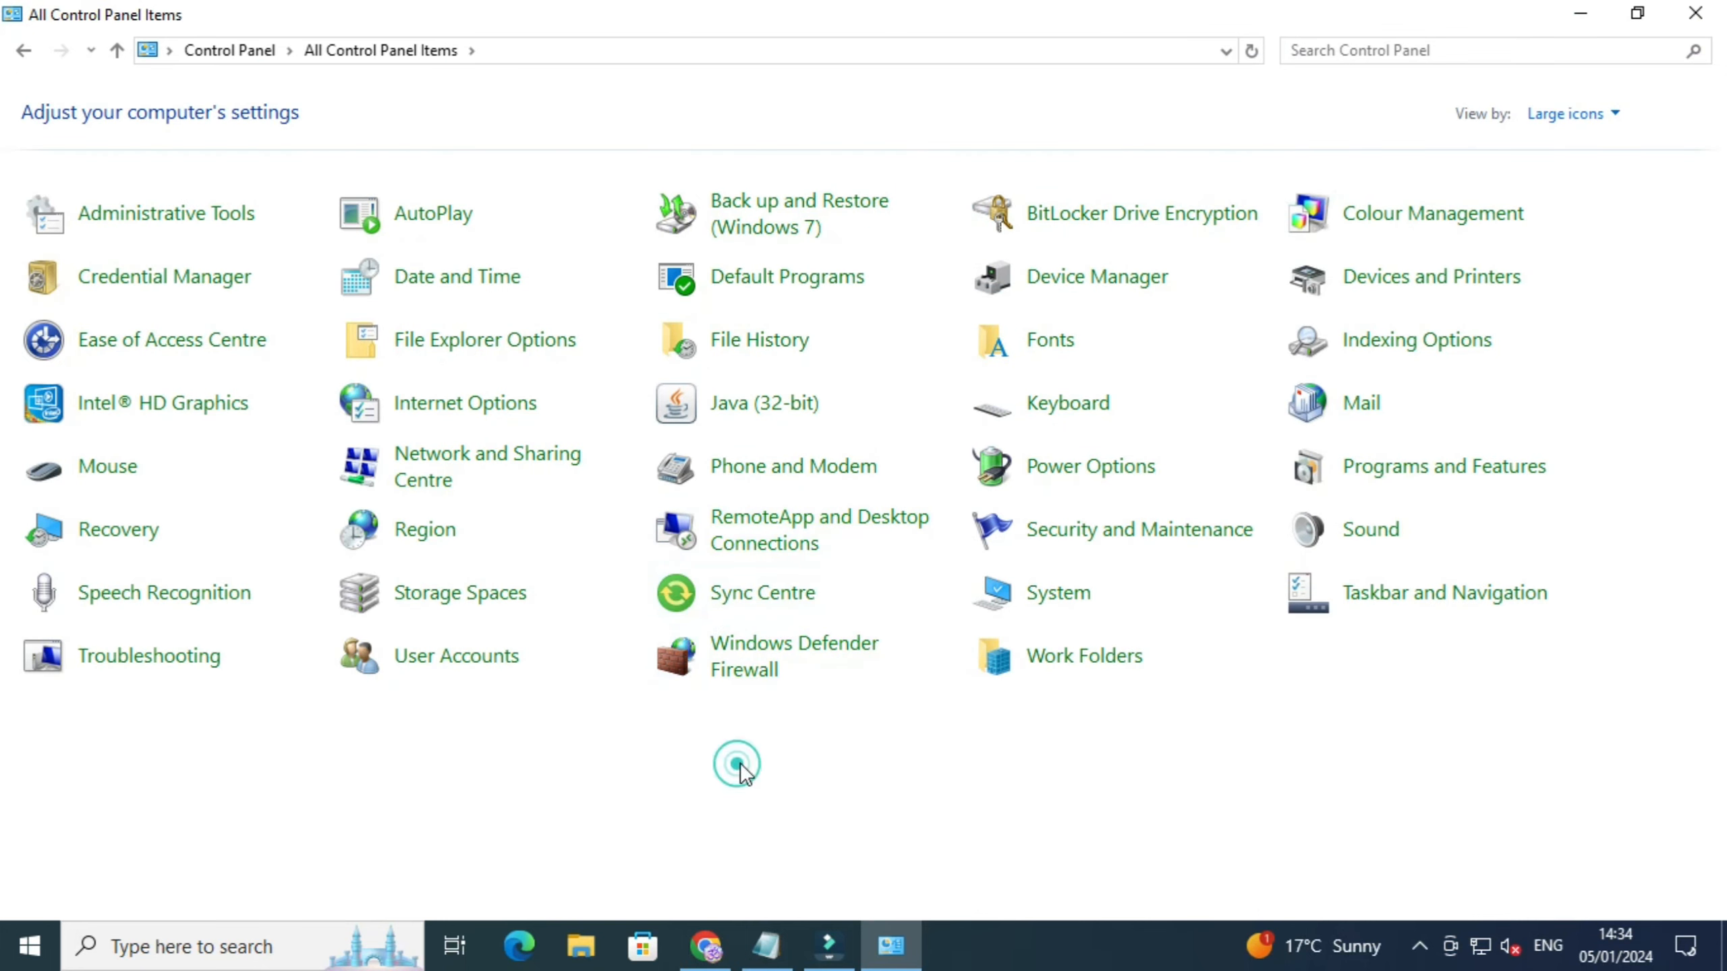
click(765, 408)
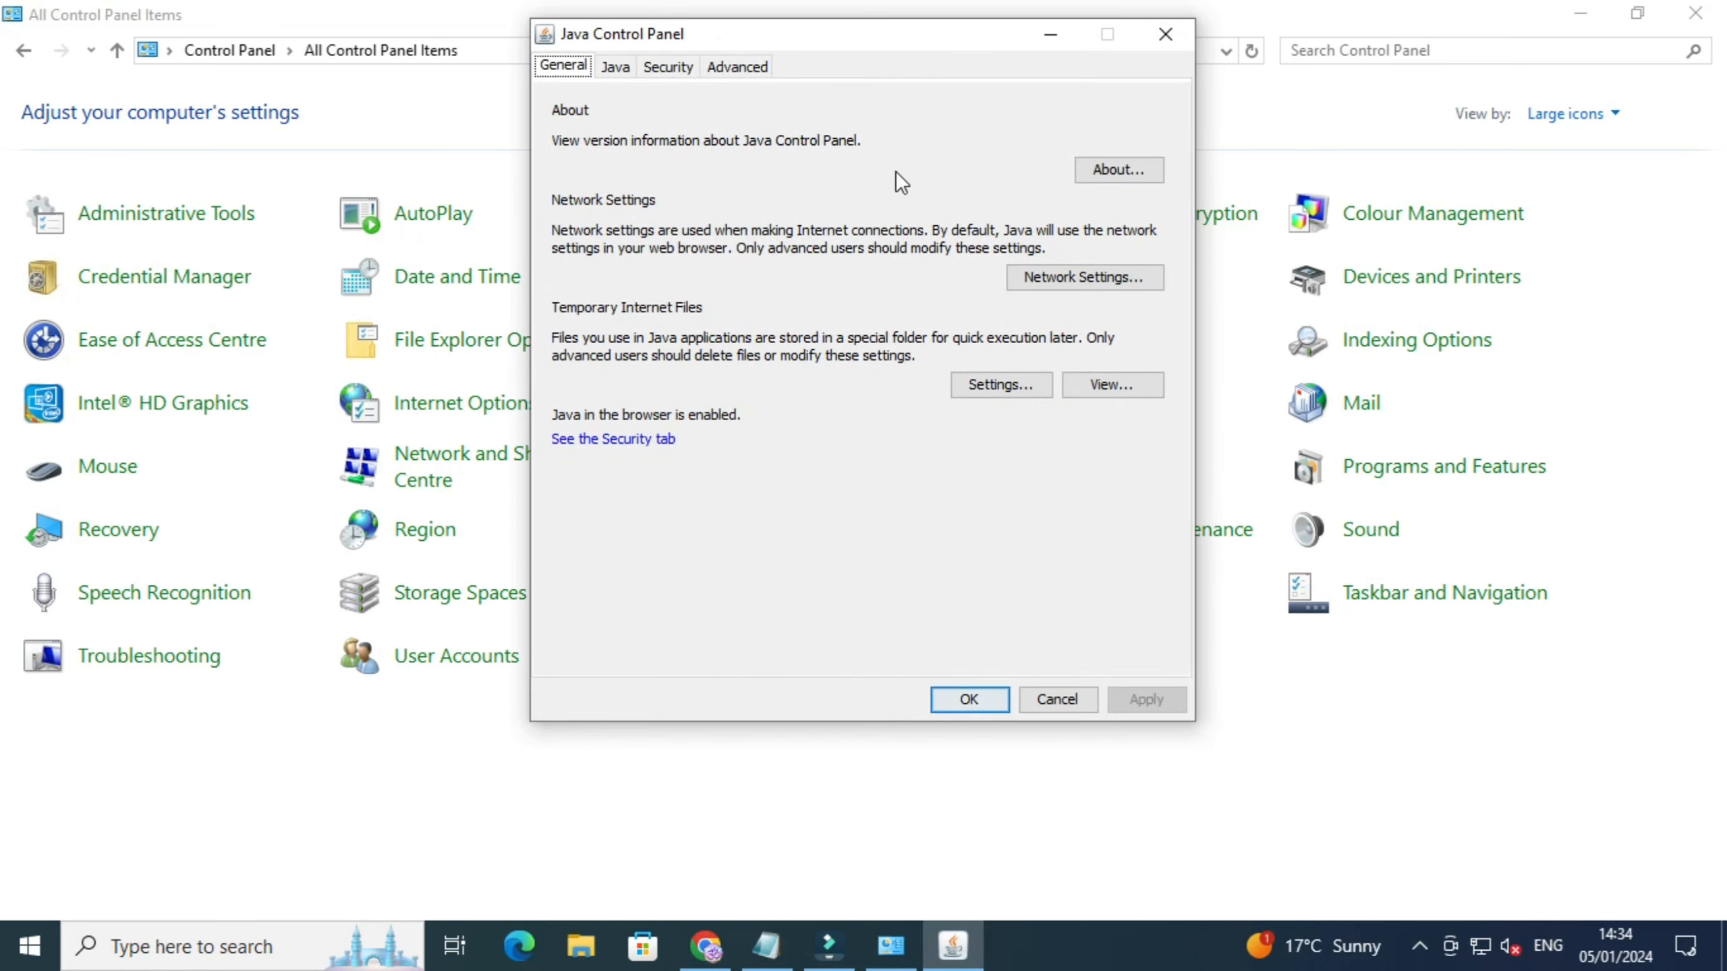
click(697, 67)
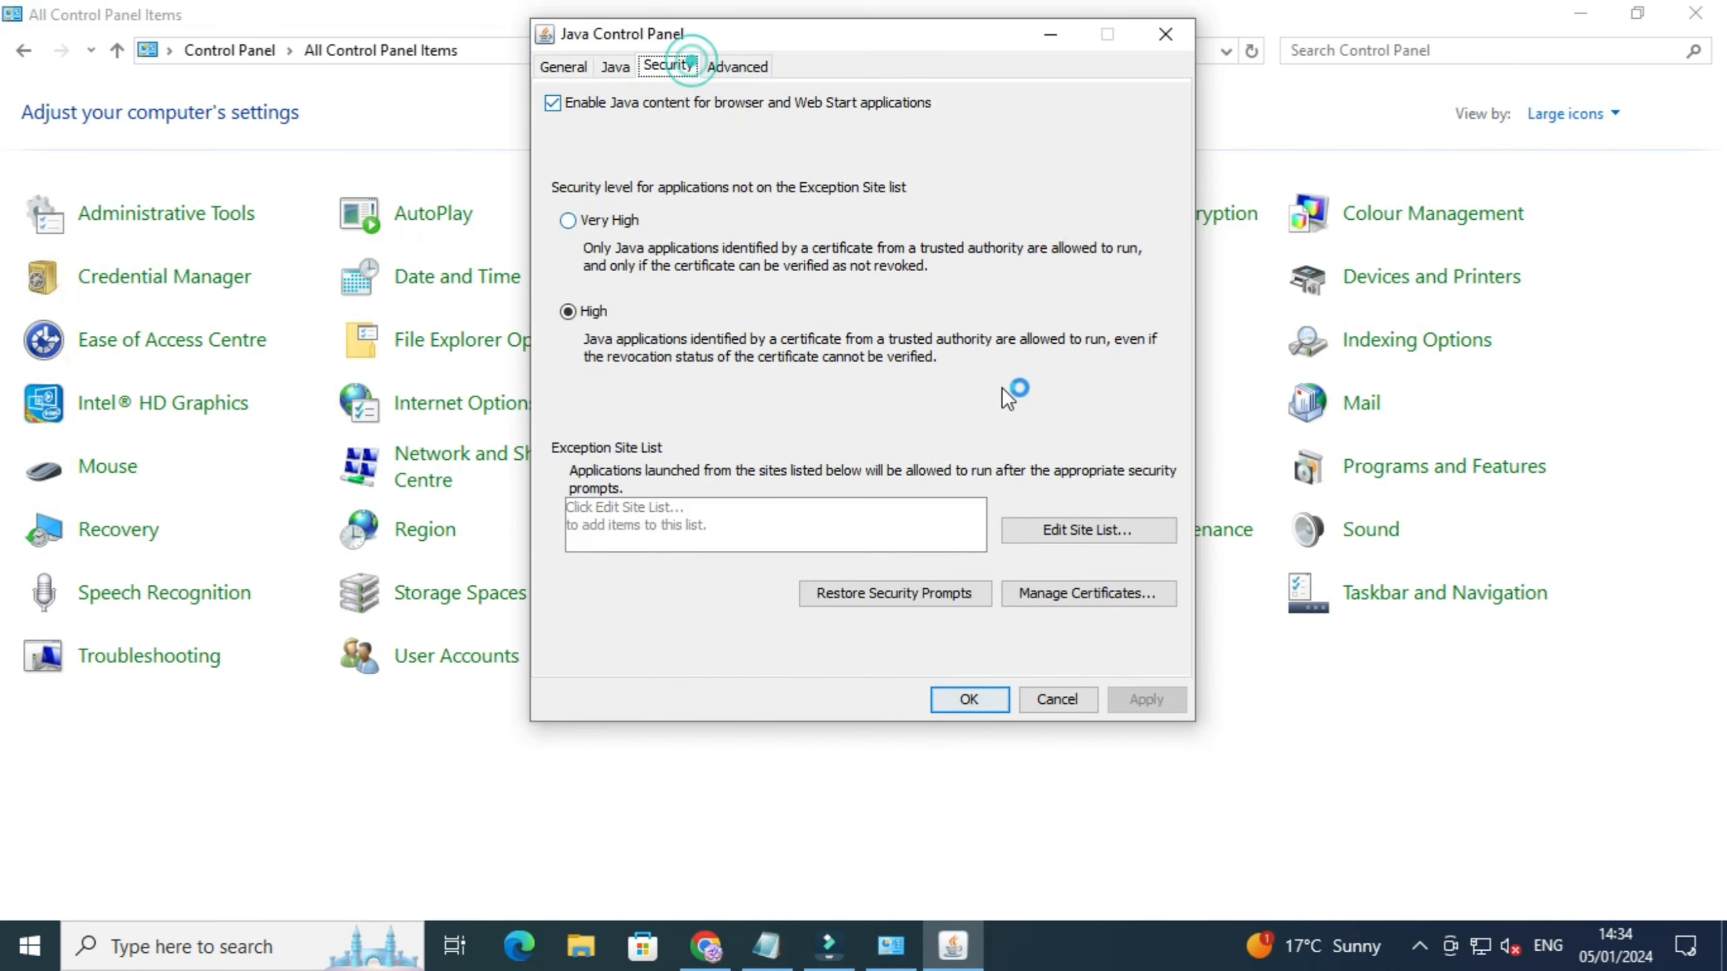
click(1093, 532)
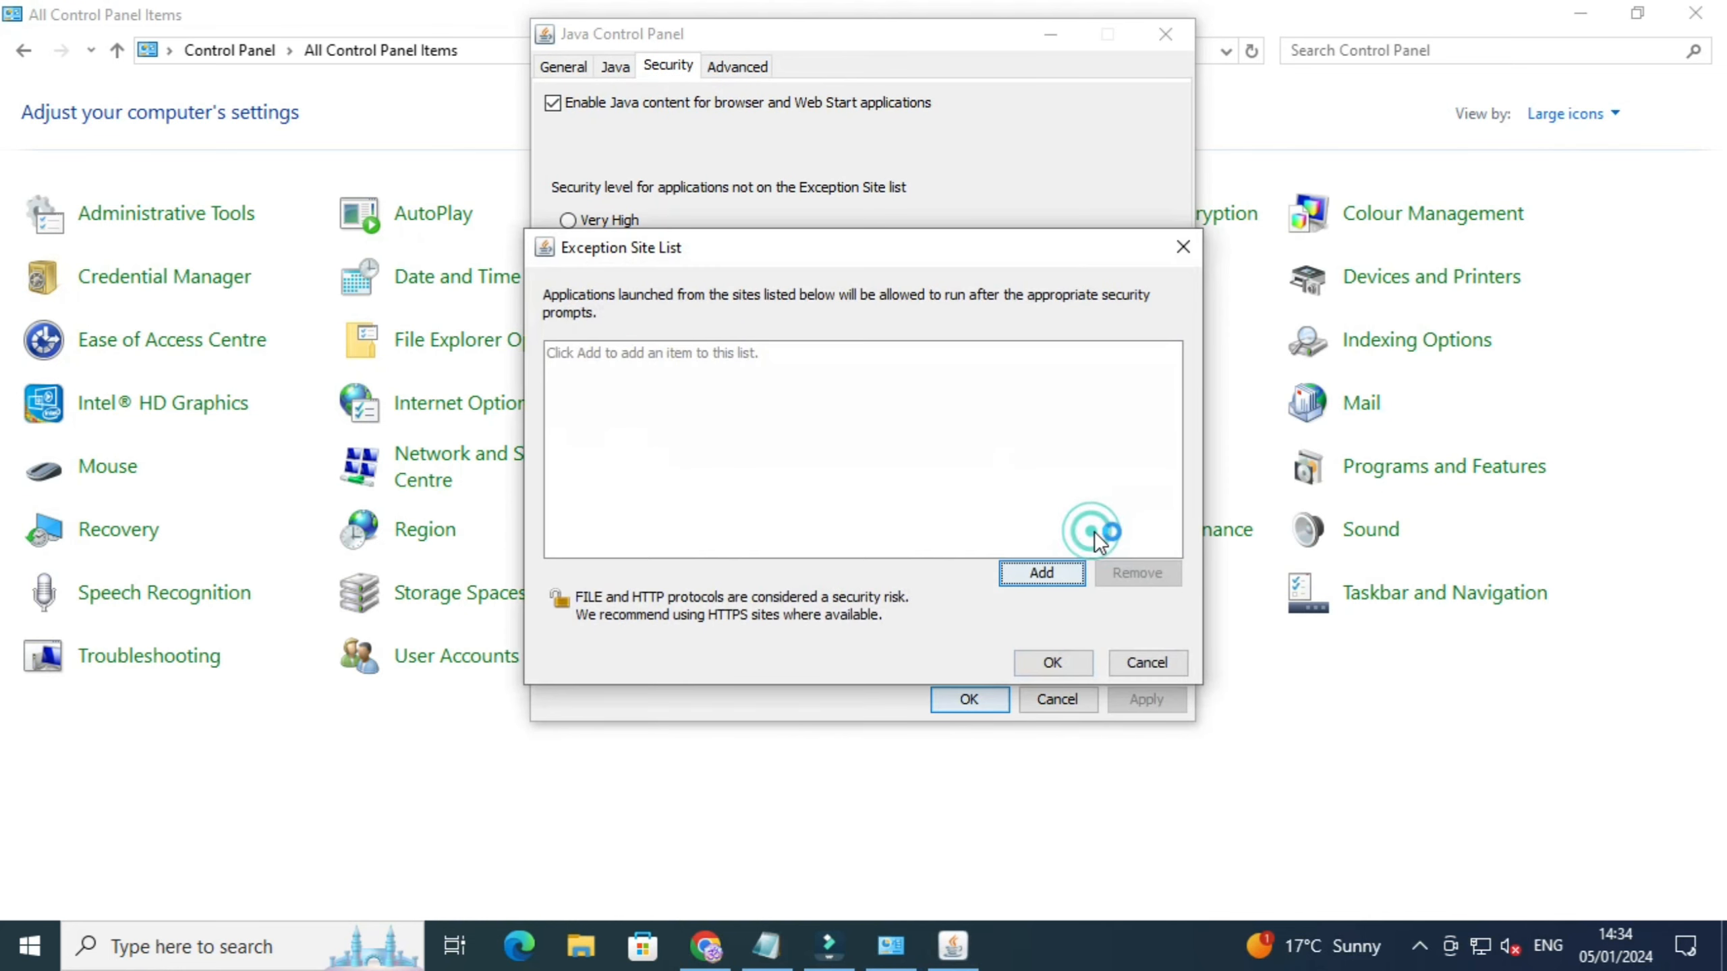
click(1042, 579)
click(799, 386)
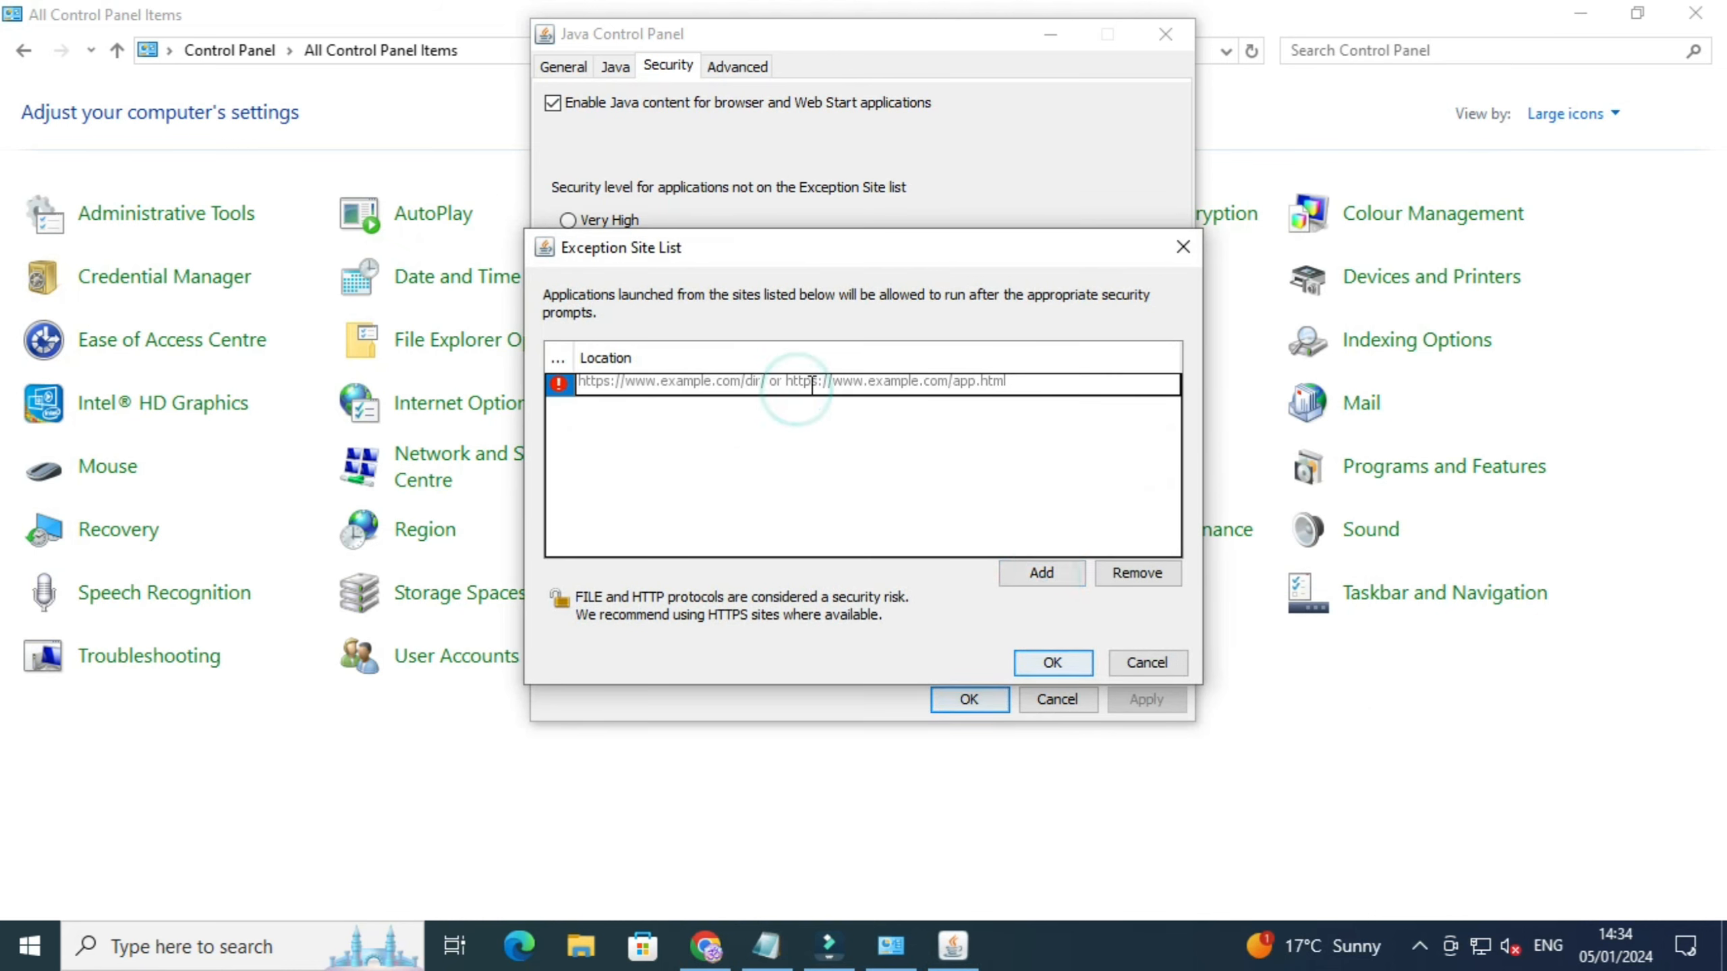
text(https://127.0.0.1)
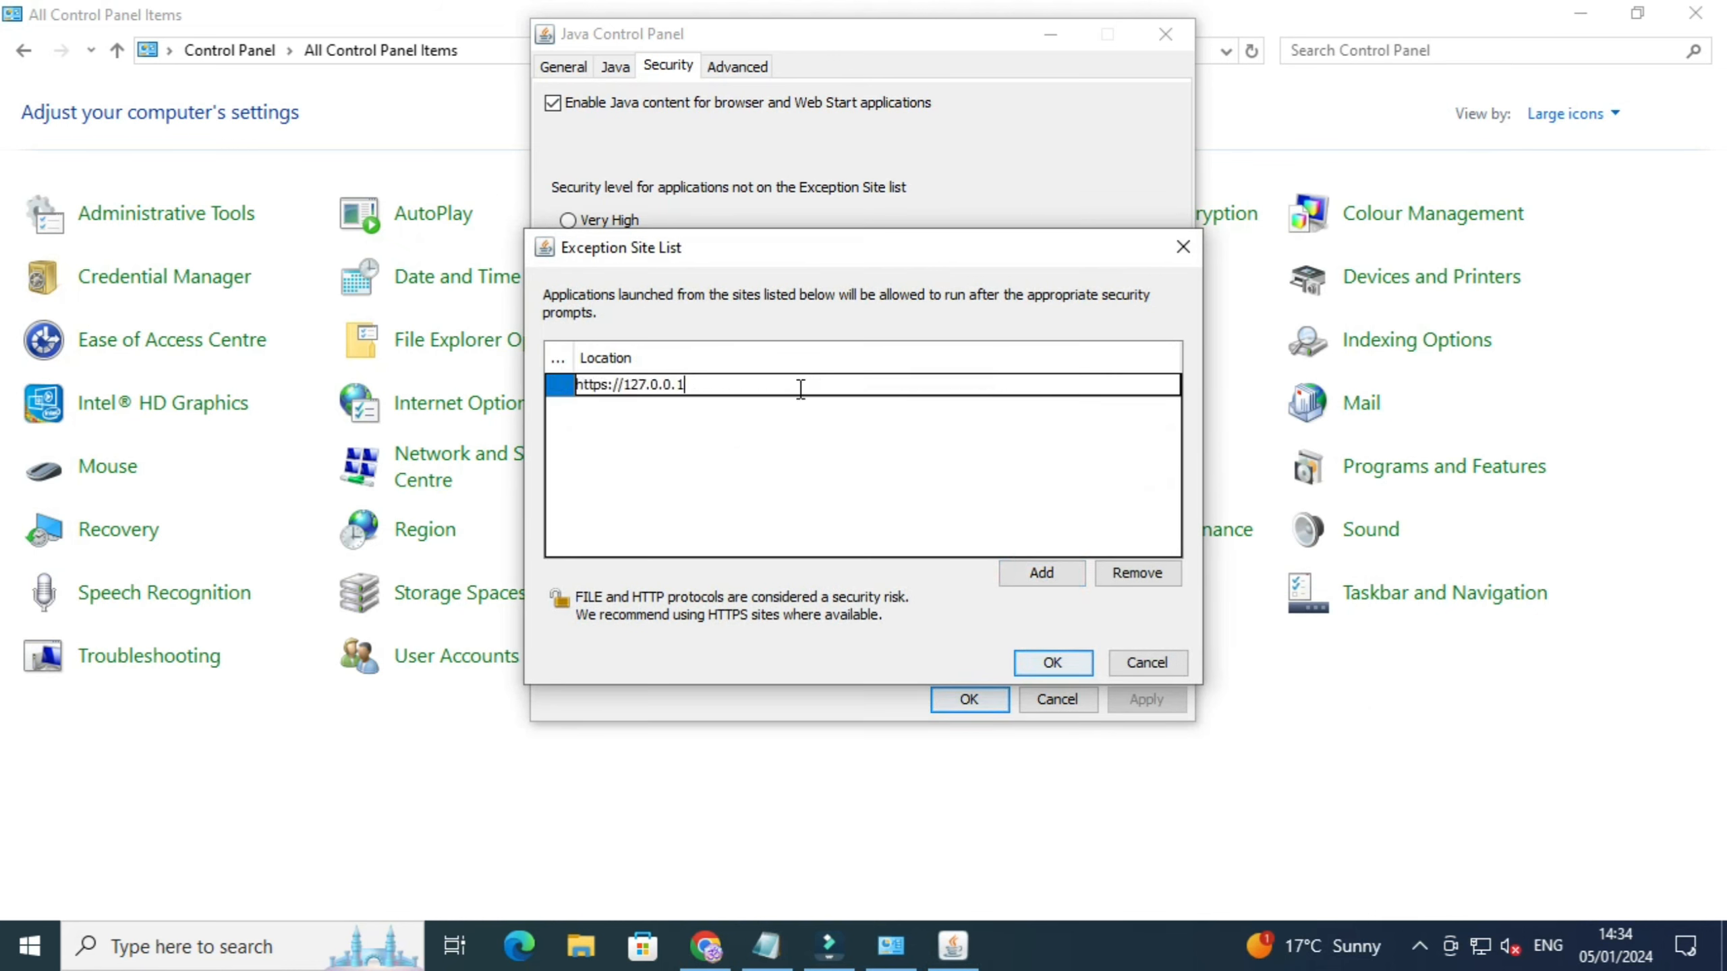
click(1060, 569)
click(729, 395)
click(722, 413)
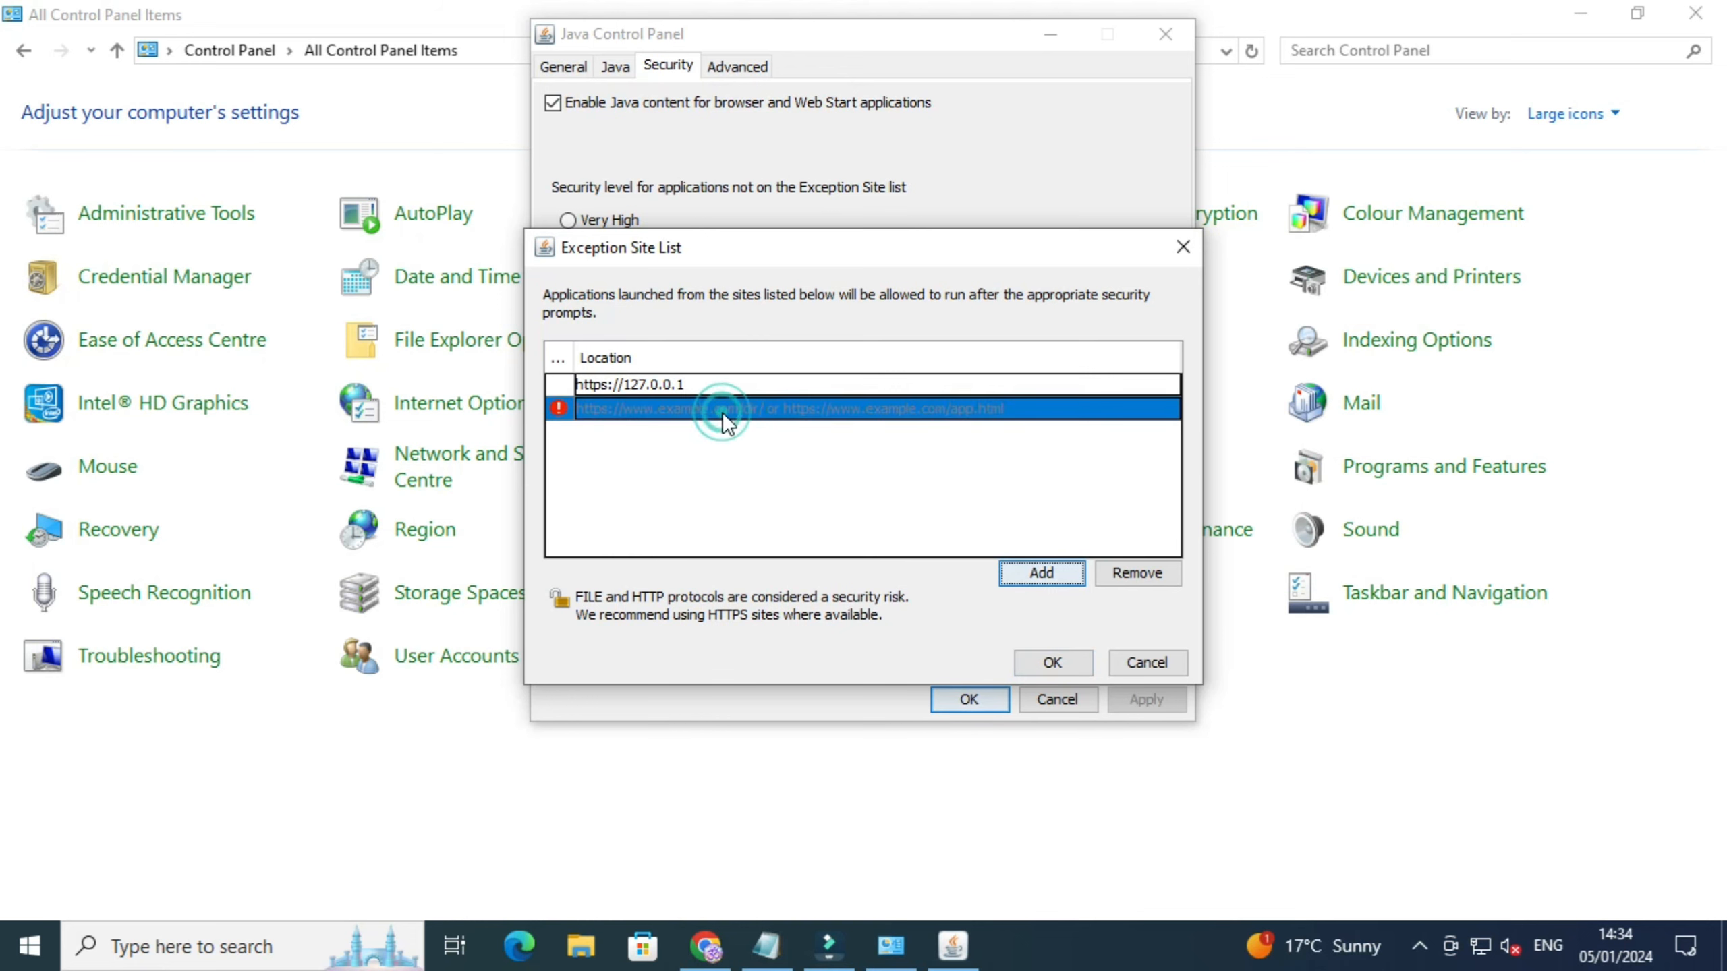
click(683, 405)
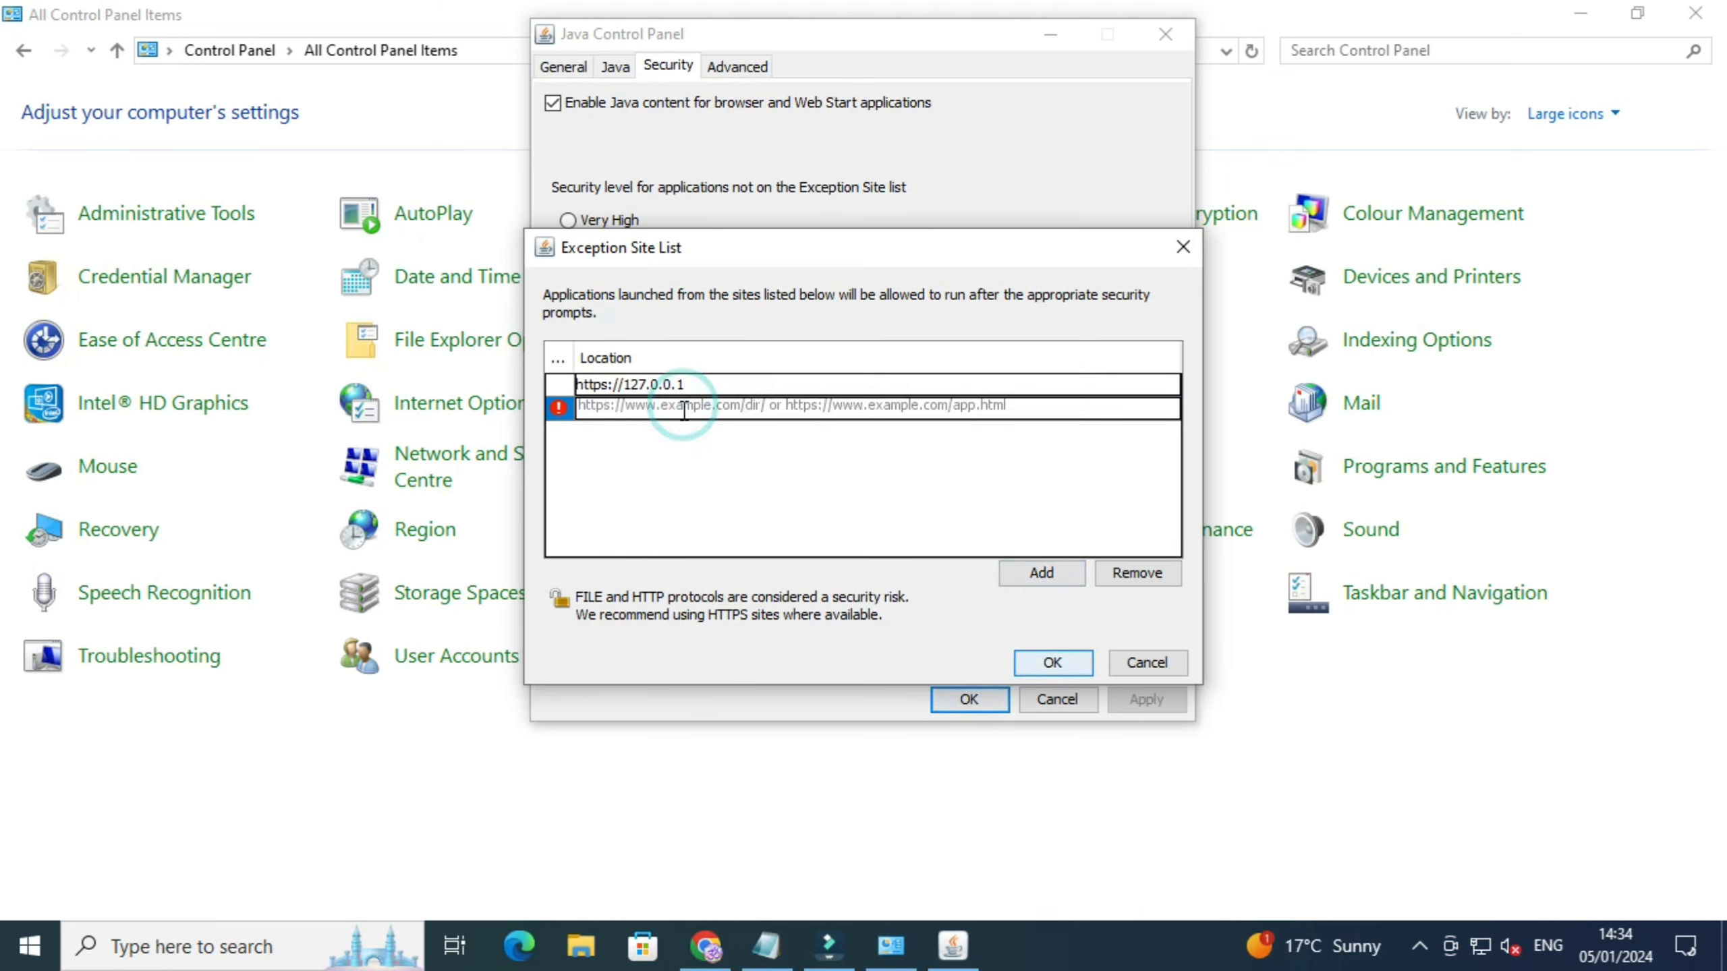
text(https://127.0.0.1)
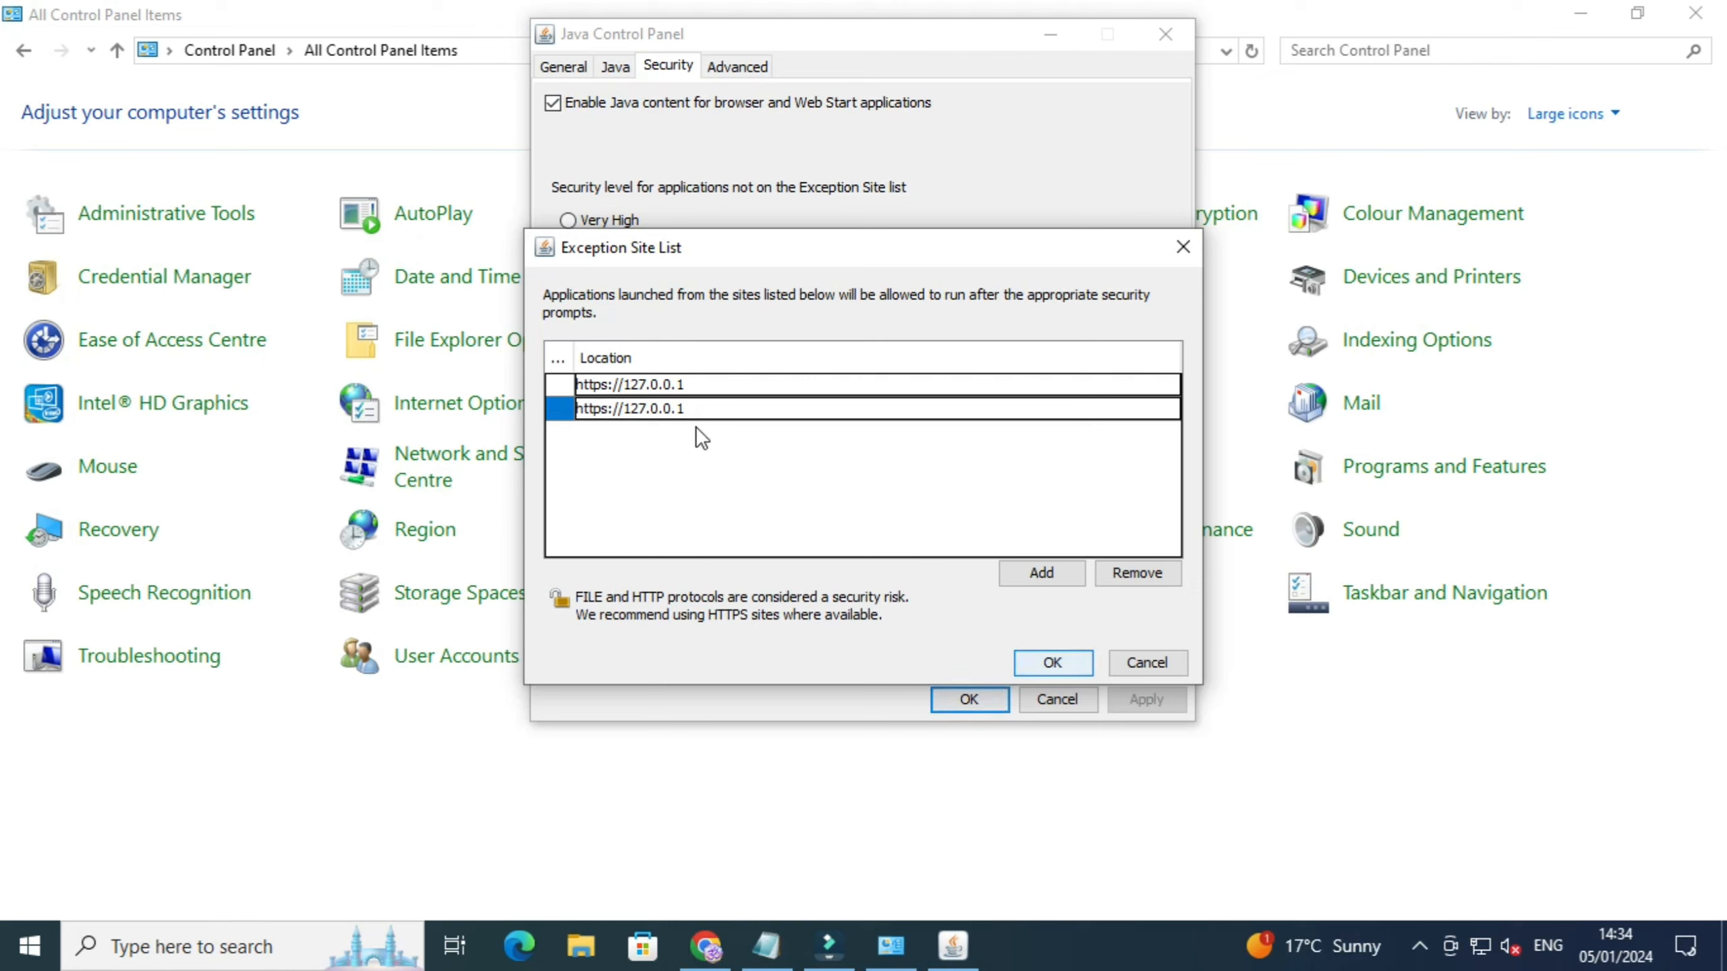
text(:1565)
key(Return)
click(1042, 578)
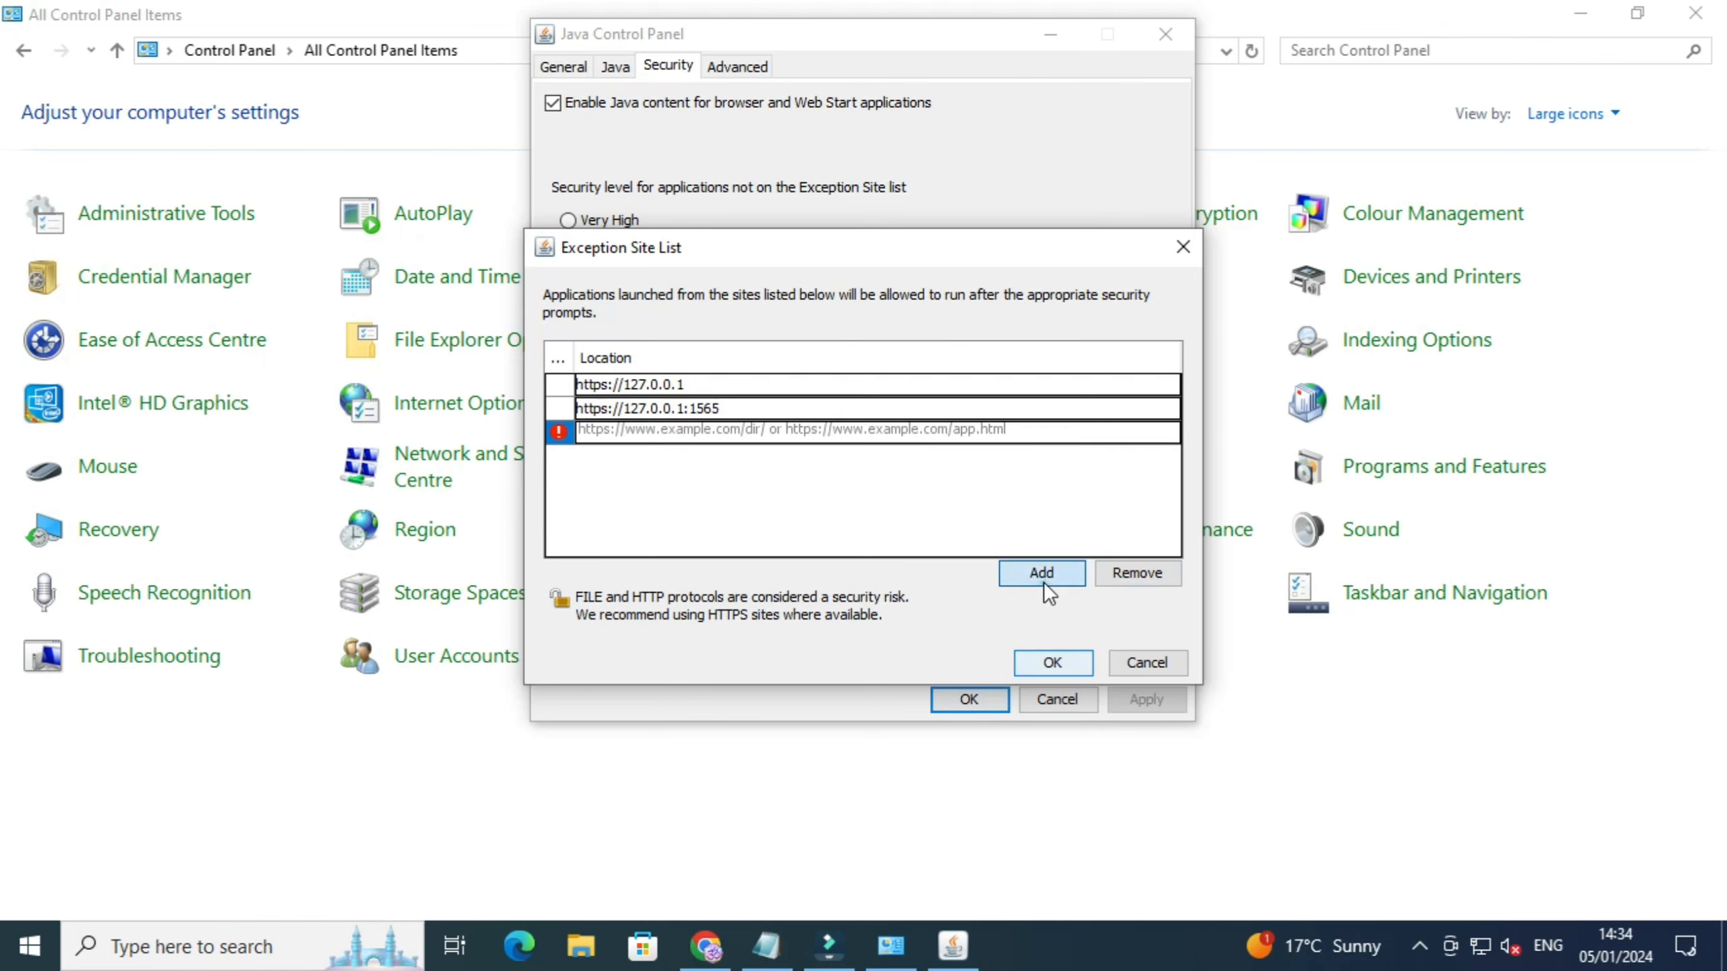
click(704, 429)
text(https://127.0.0.1)
text(:)
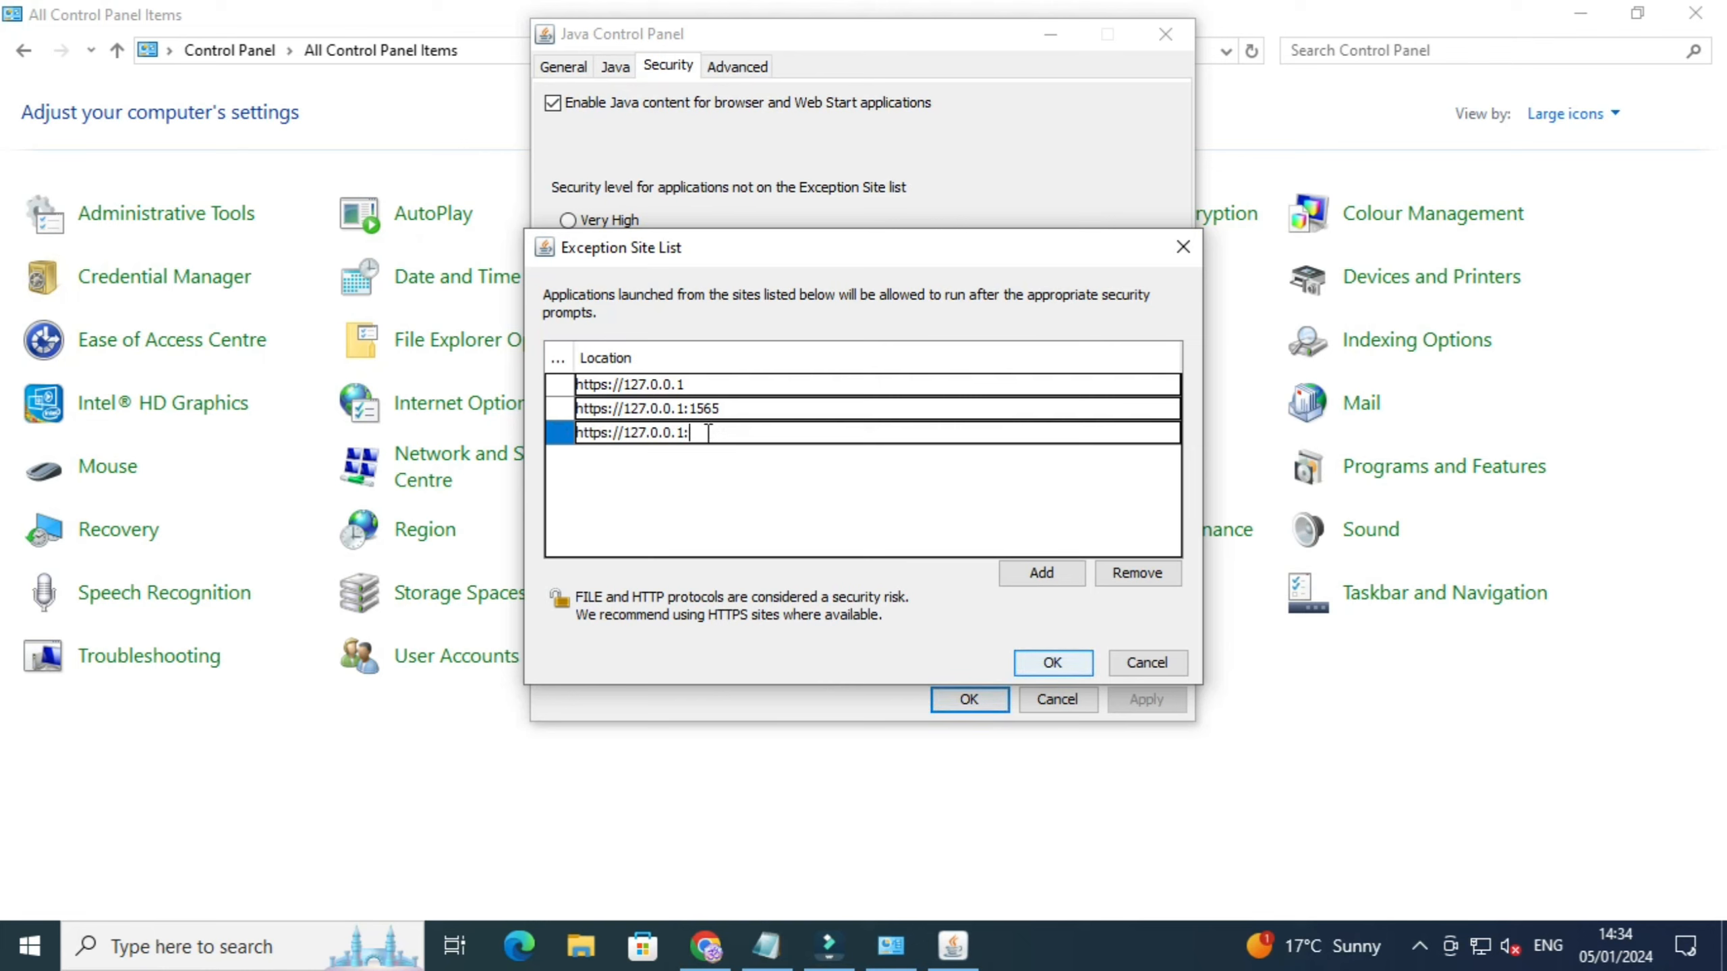
text(1585)
click(1047, 575)
click(1052, 661)
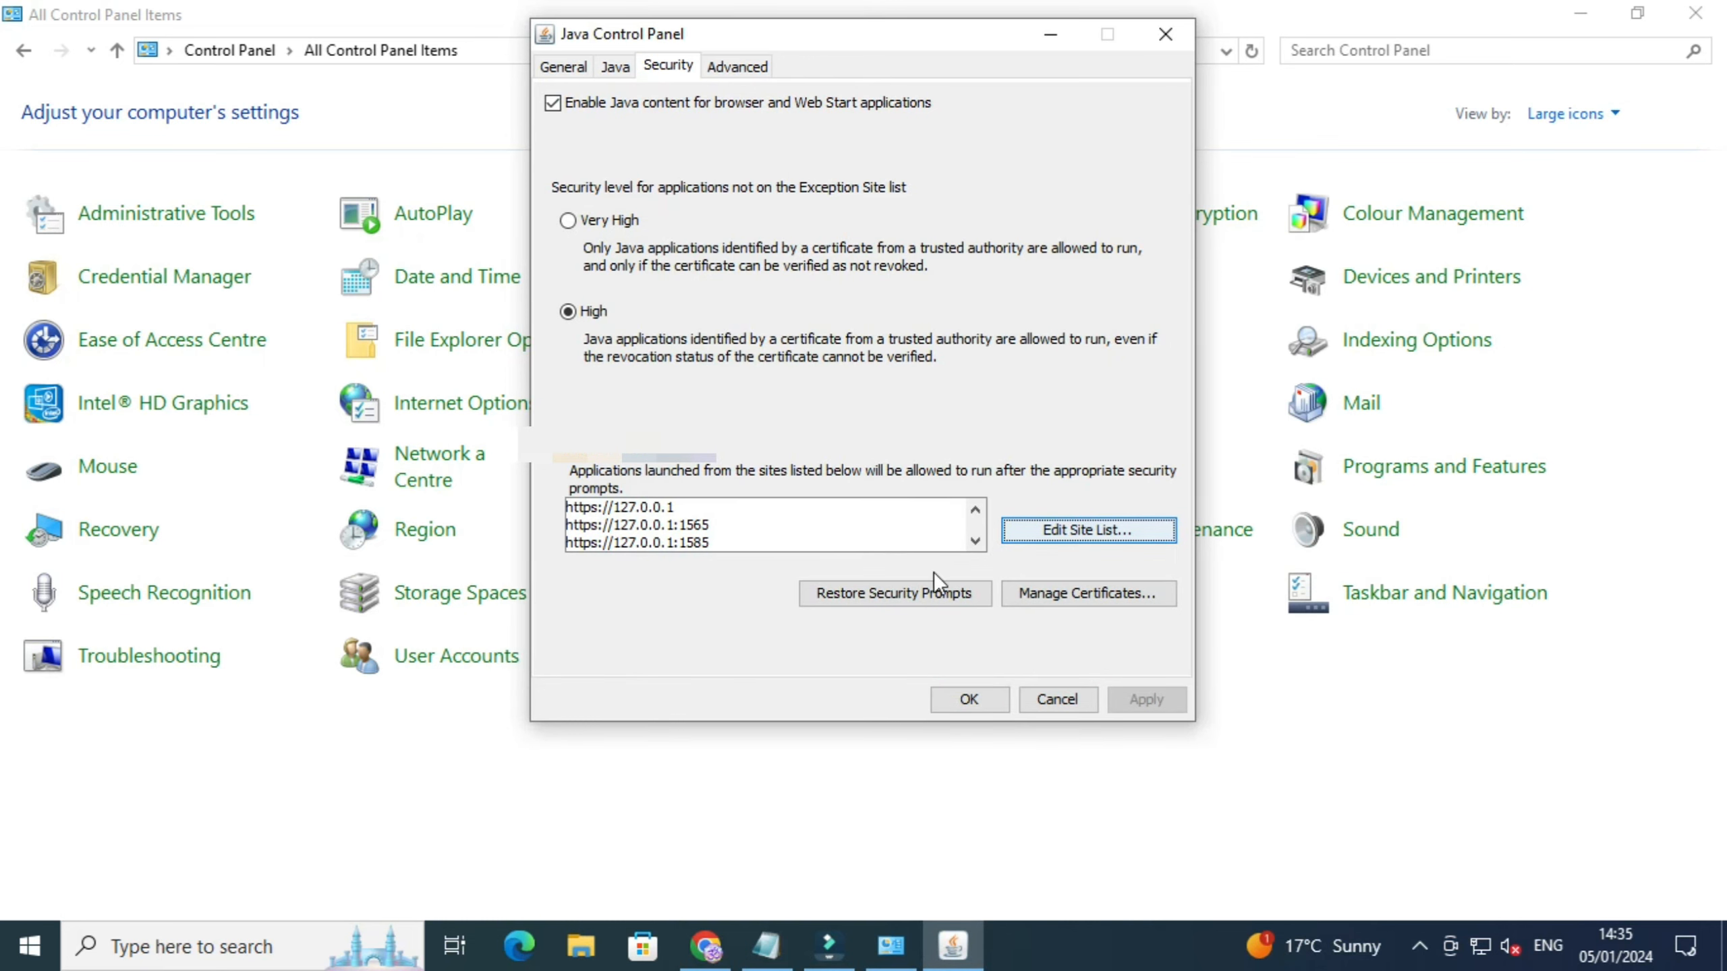
click(705, 946)
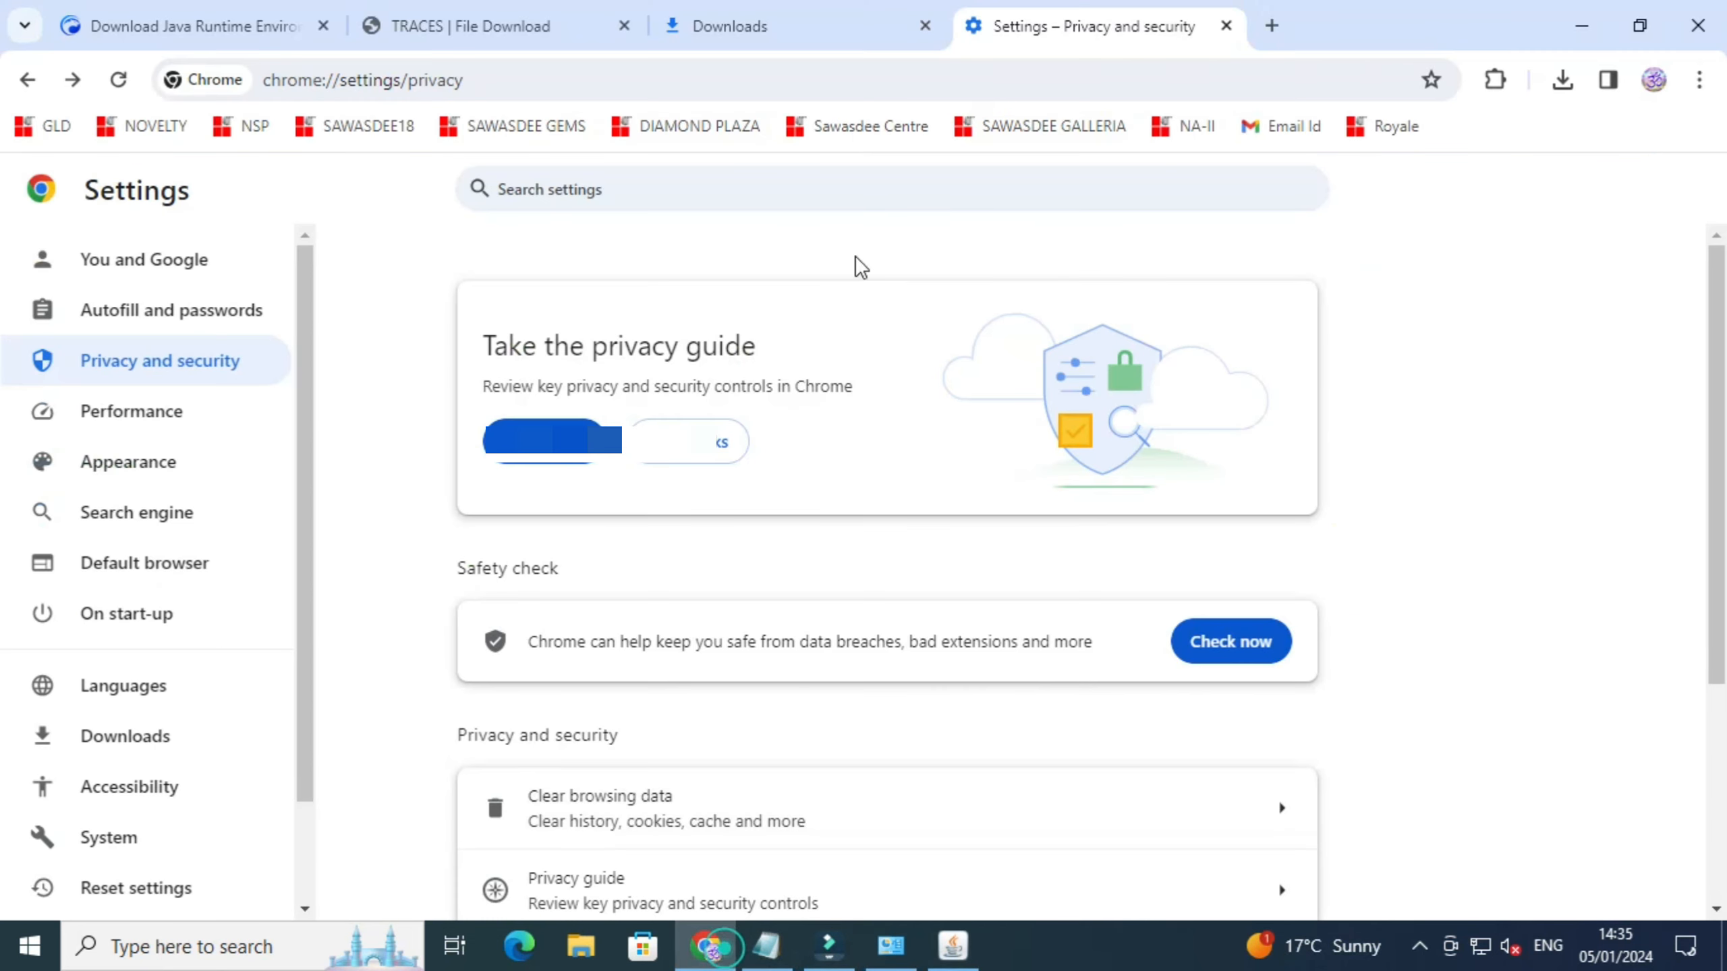
click(466, 27)
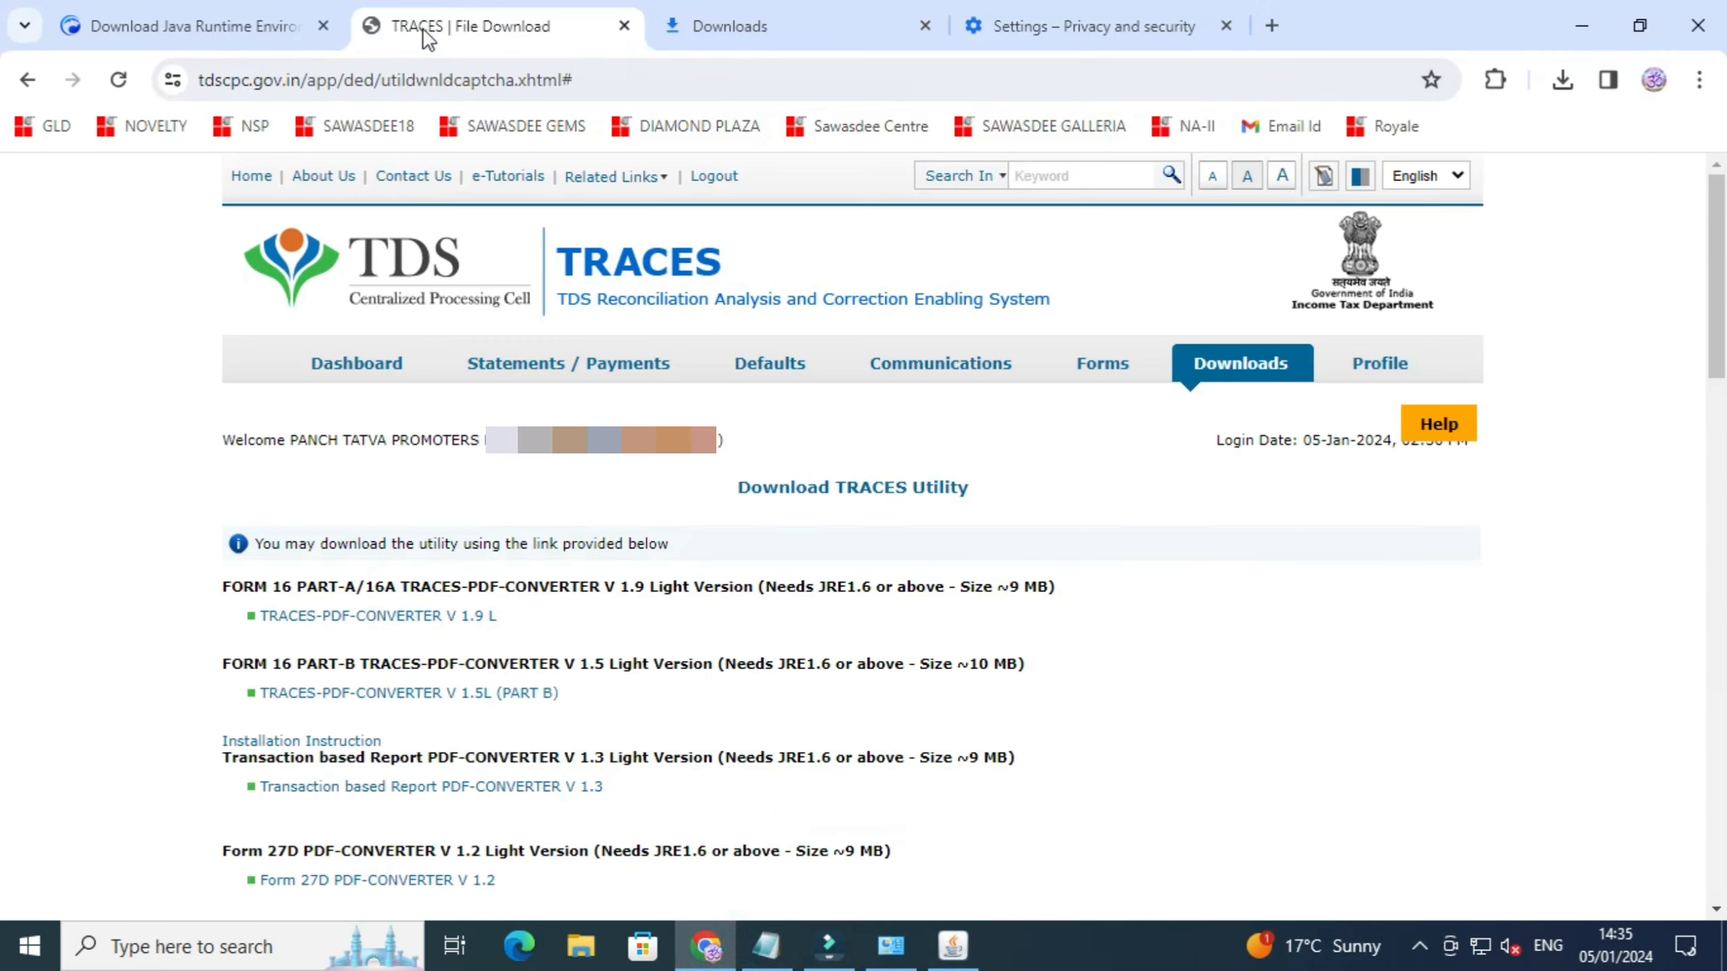
click(328, 73)
drag(400, 79, 149, 81)
key(ctrl+c)
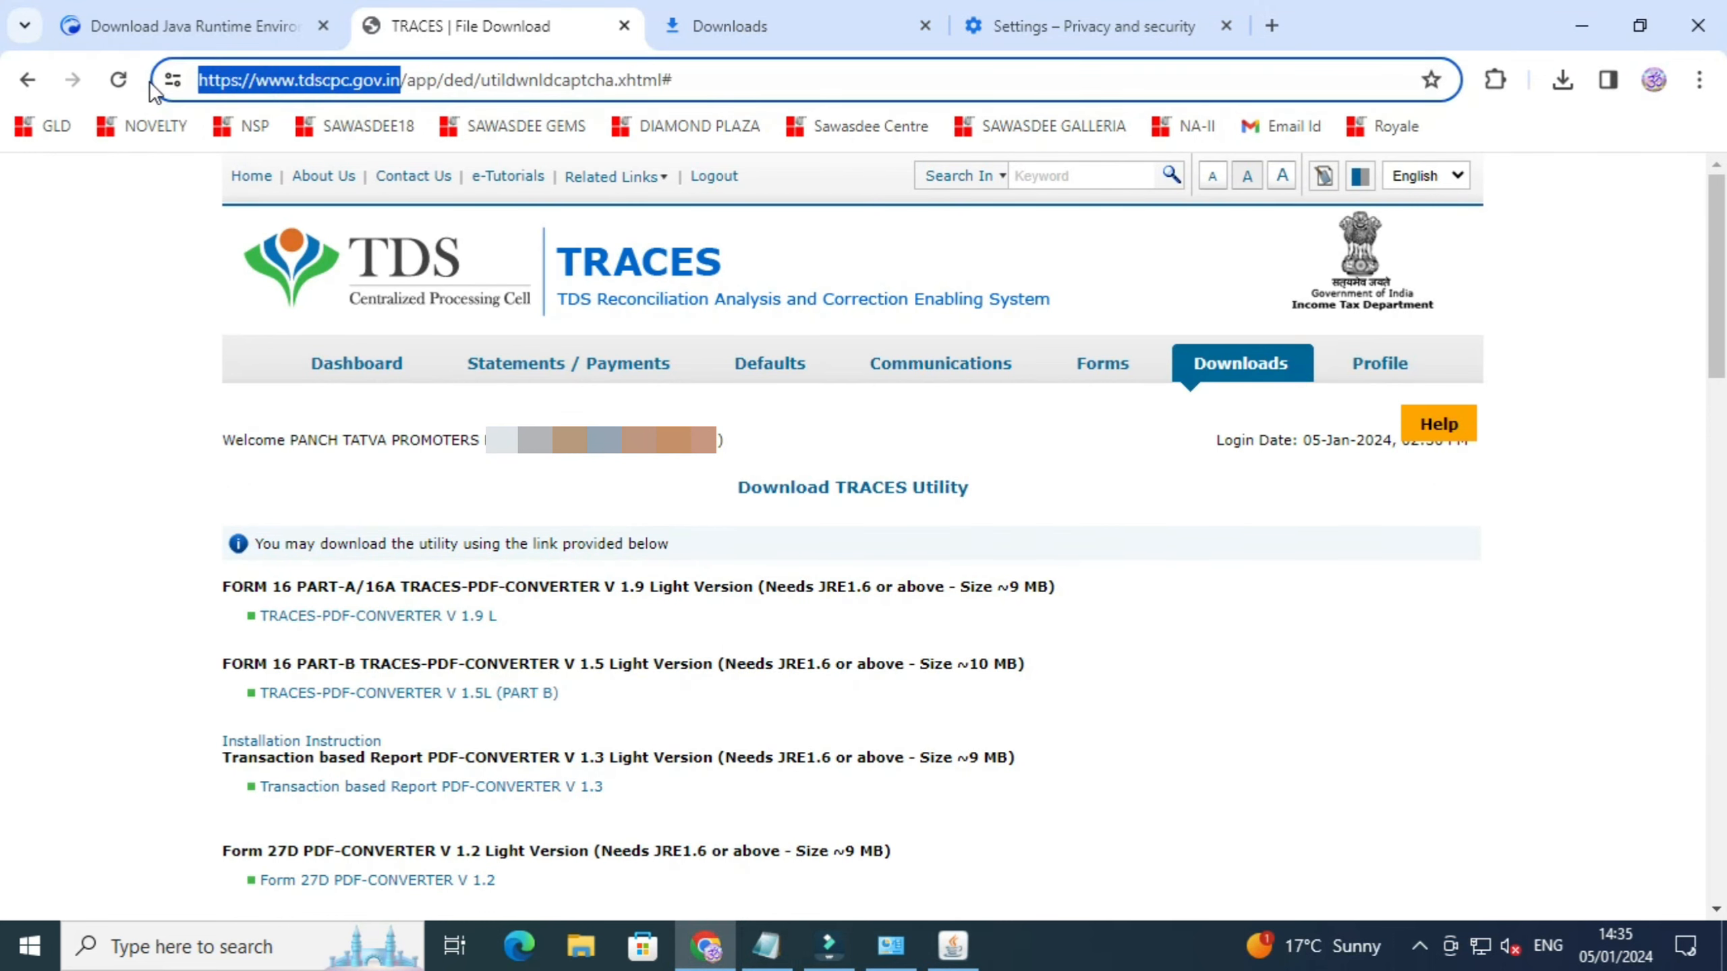
click(952, 945)
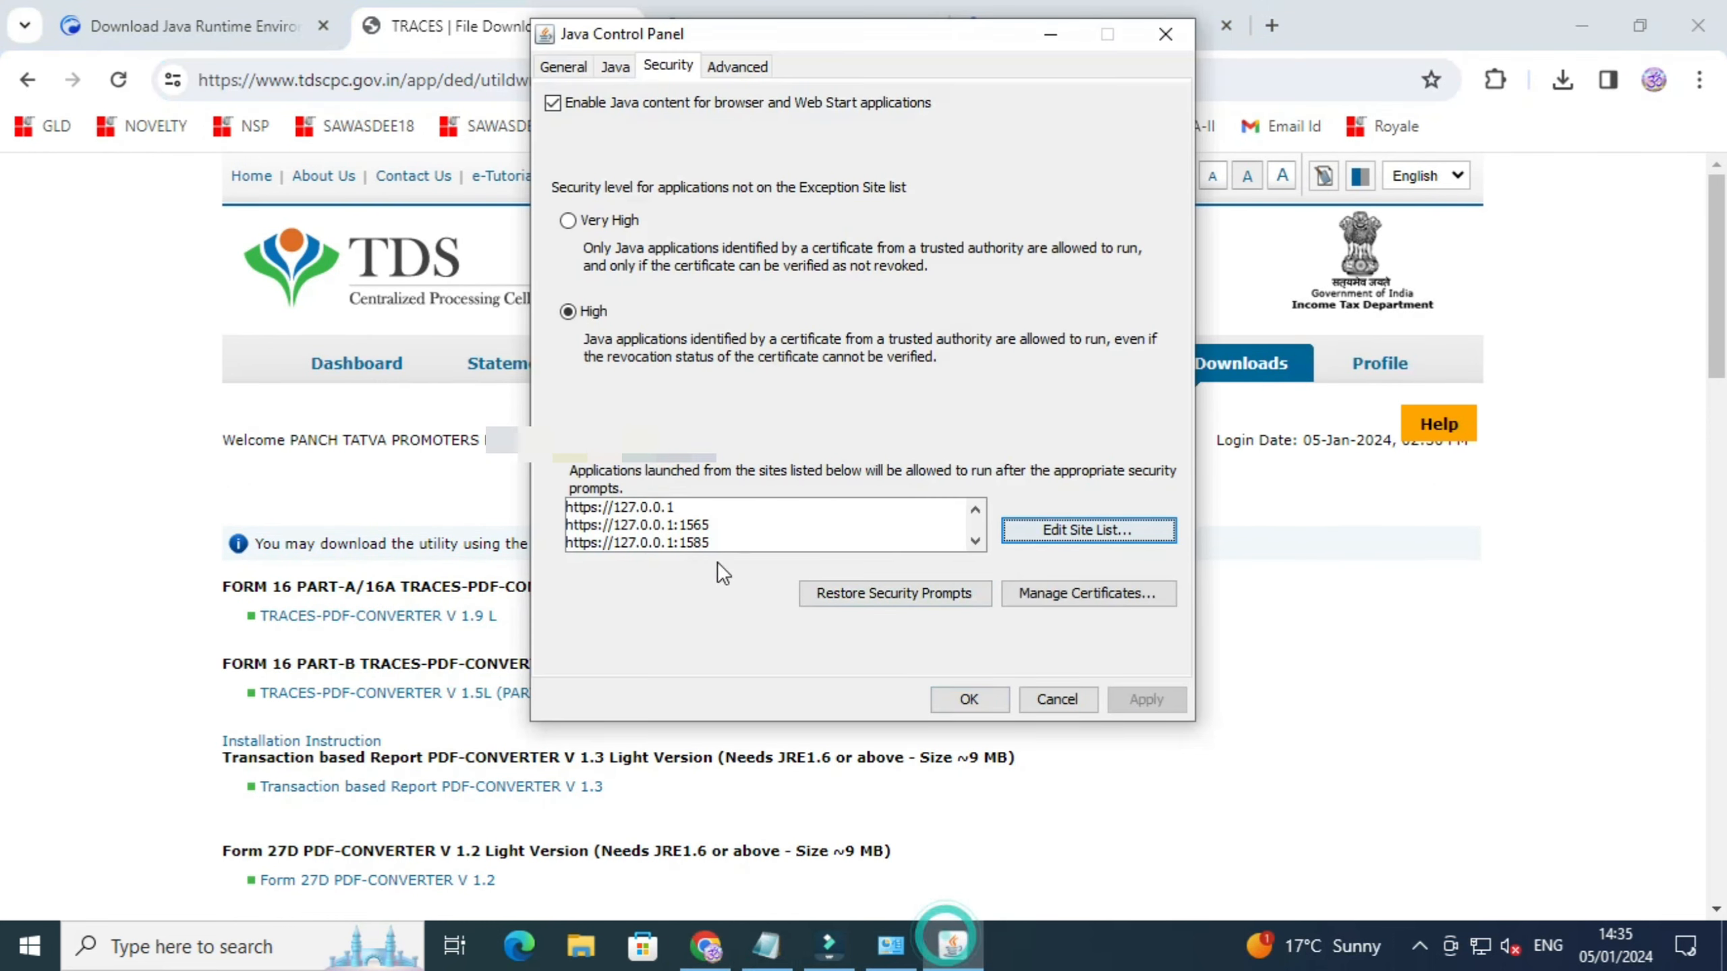
click(1090, 532)
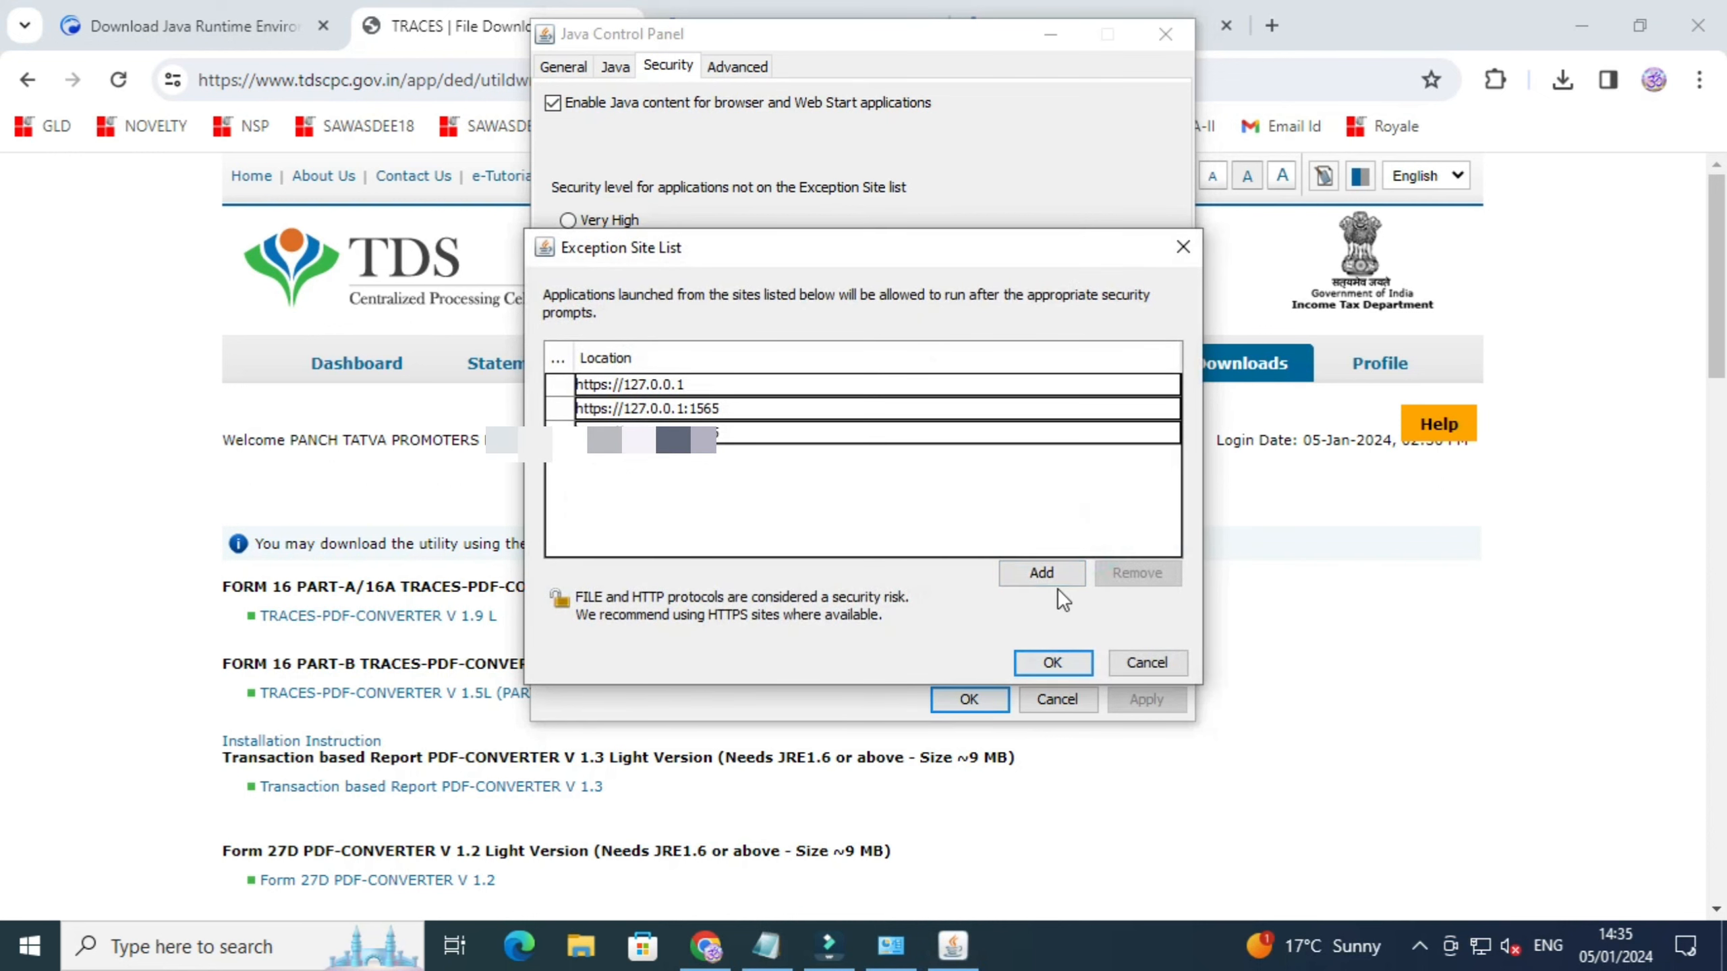
click(1041, 572)
click(585, 454)
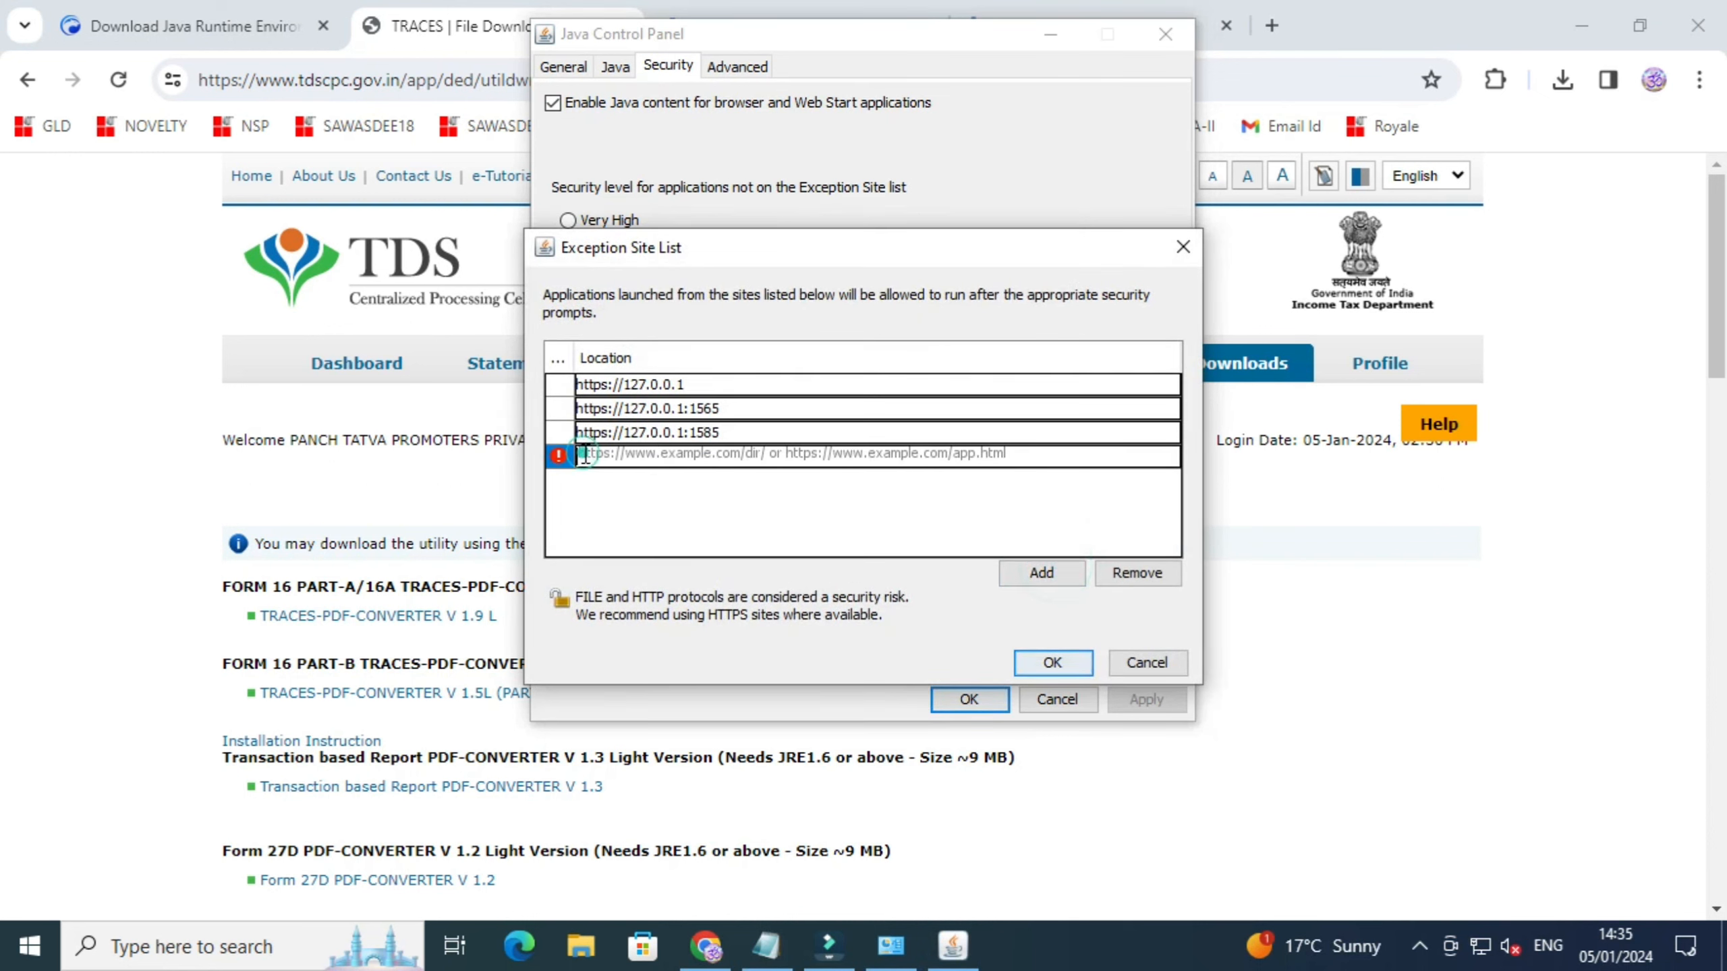
key(ctrl+v)
click(1071, 570)
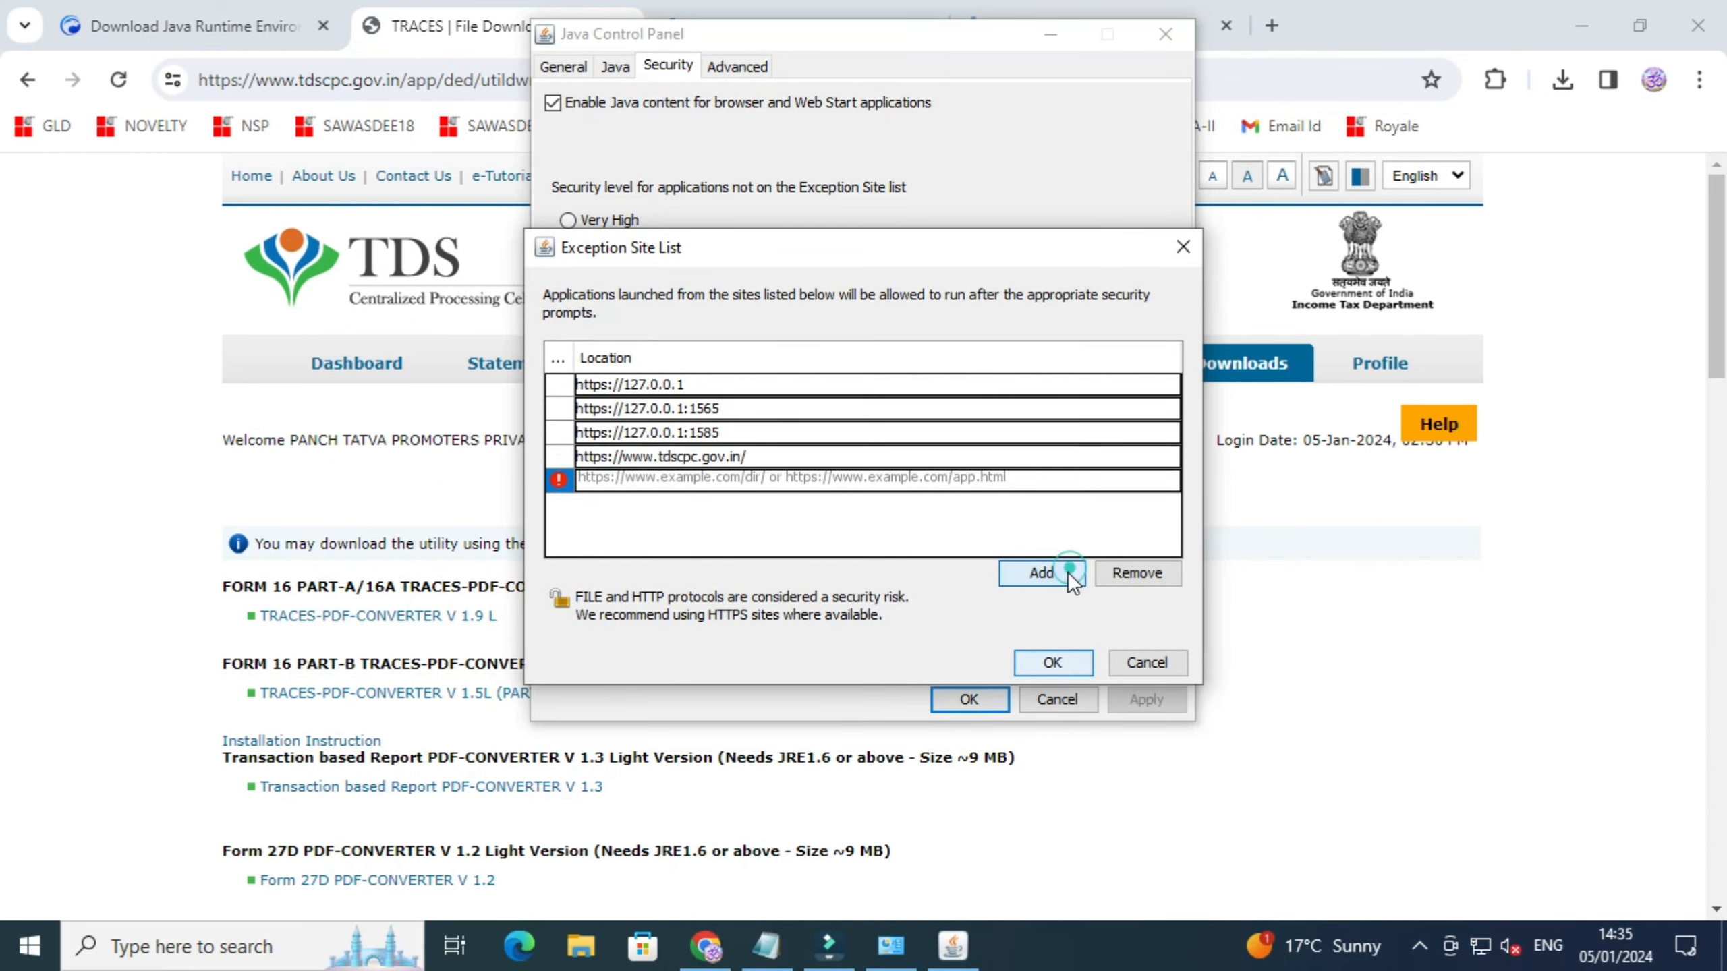
click(1077, 663)
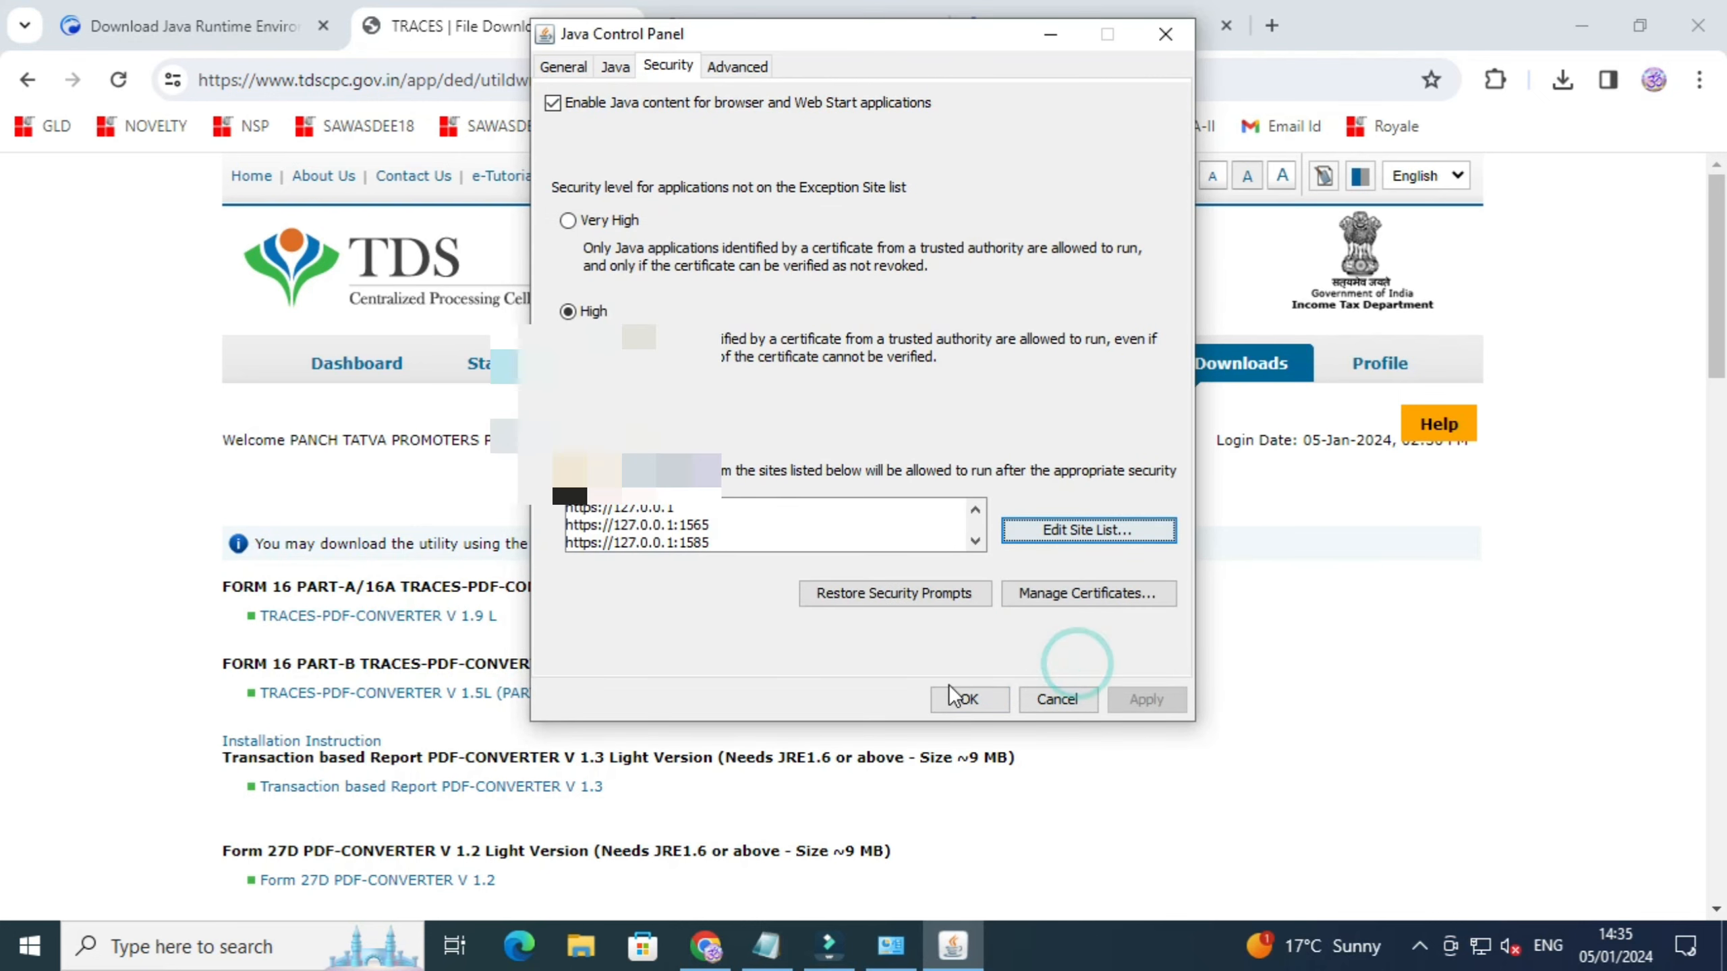
click(962, 698)
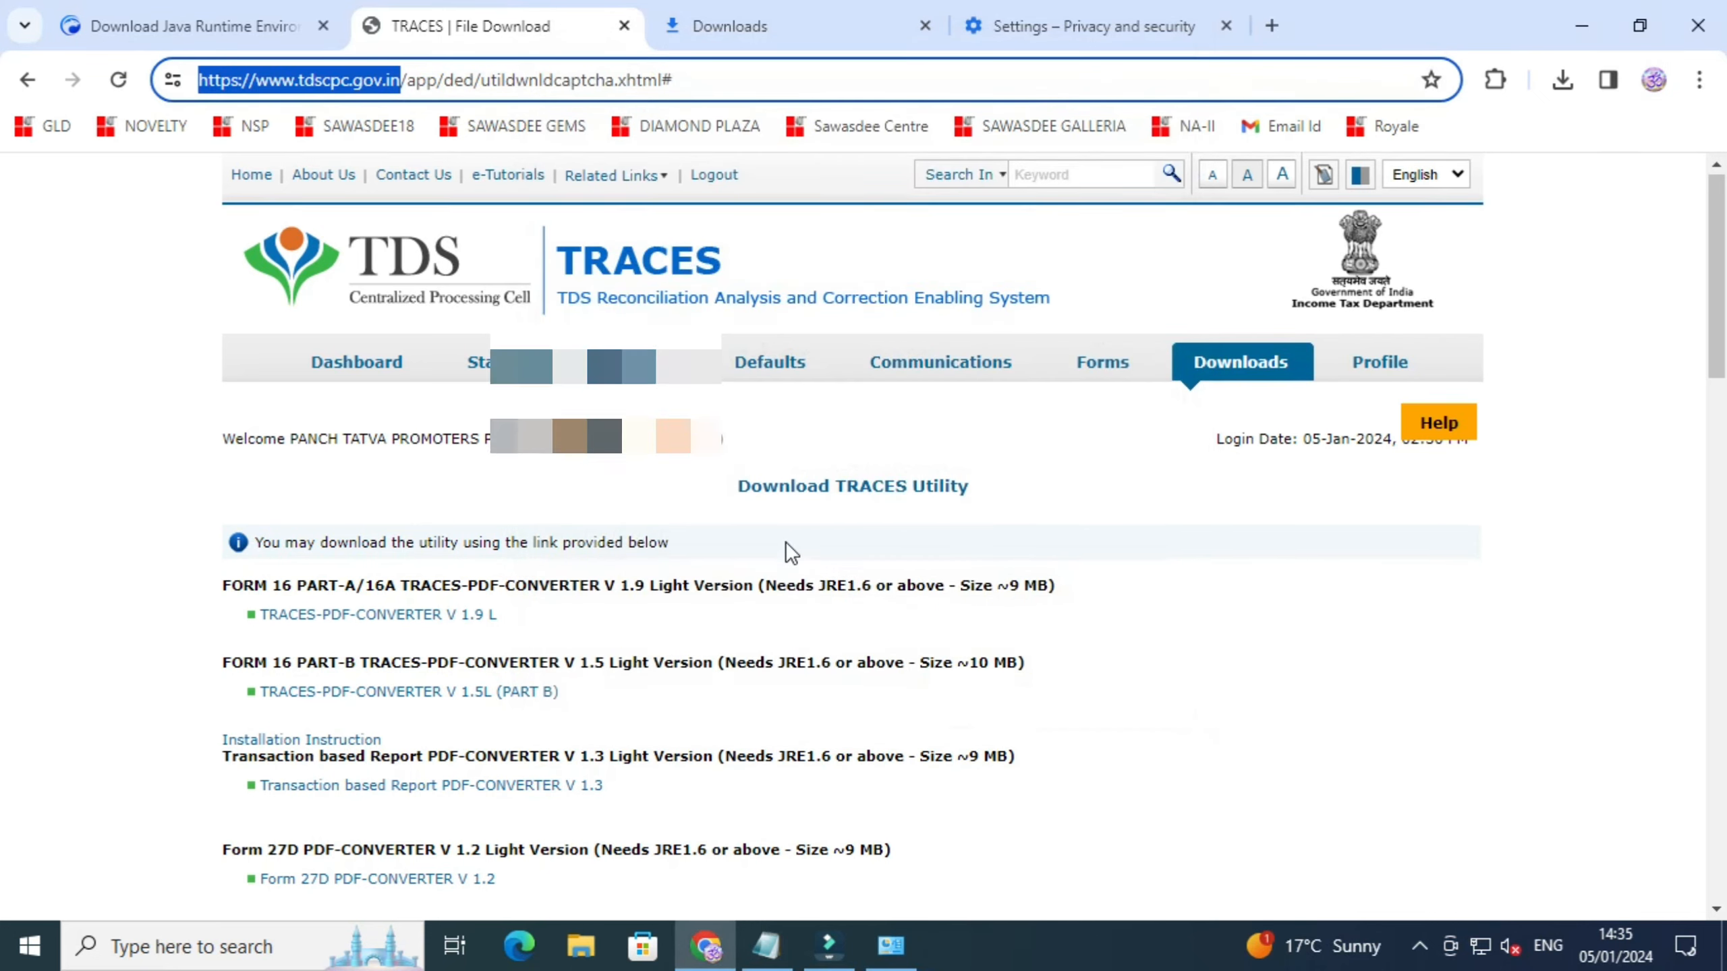
Step: Open the Profile section of TRACES to reach the choice of KYC flow
scroll(802, 549, down, 4)
scroll(921, 449, up, 2)
scroll(1035, 449, up, 2)
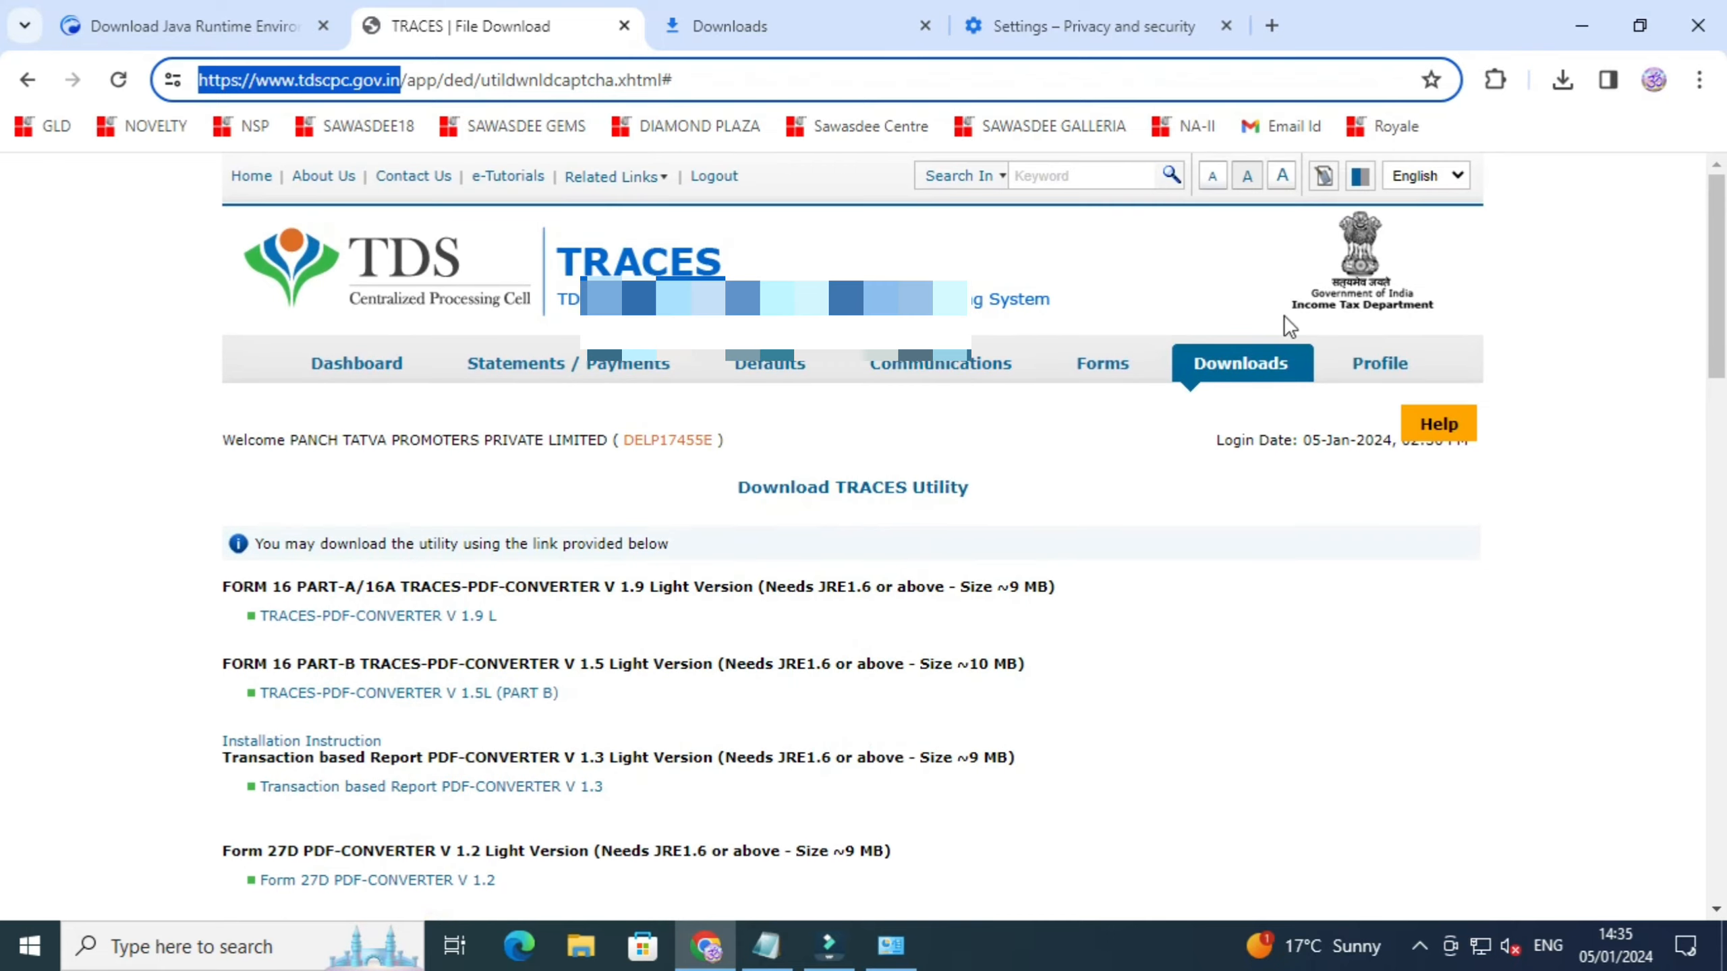
click(1378, 365)
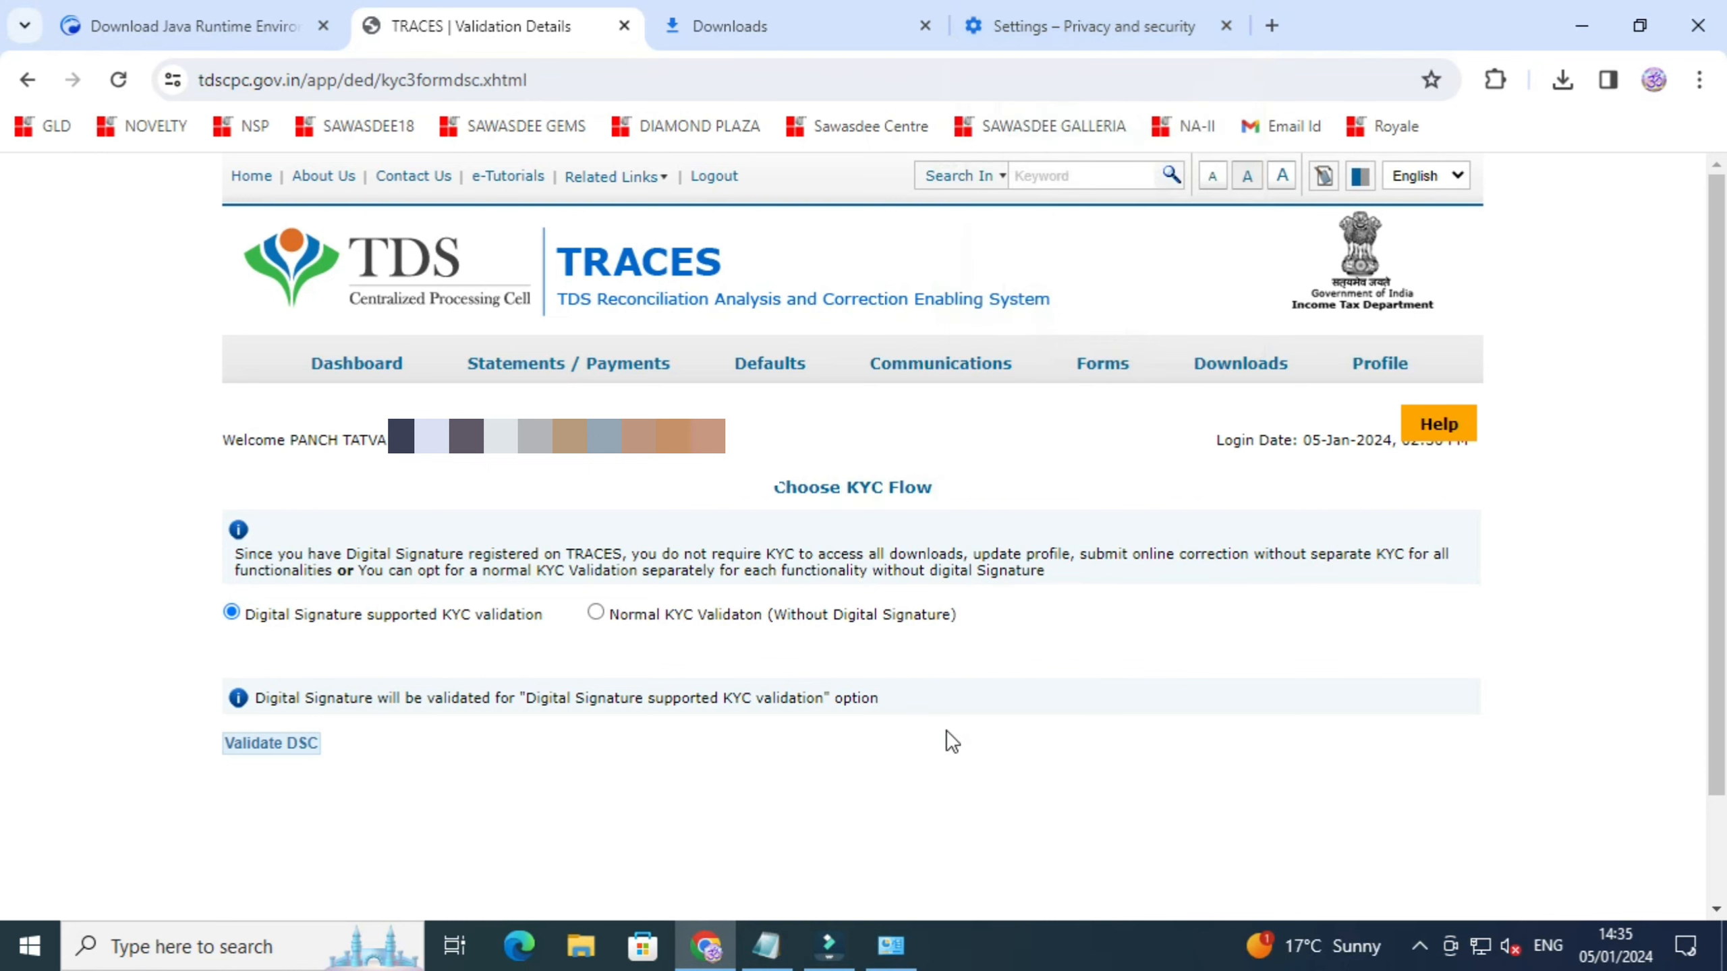
Step: Run ePass2003India-Setup from the es2003_180901 CD drive in English and complete the ePass2003 installation
mouse_move(855, 964)
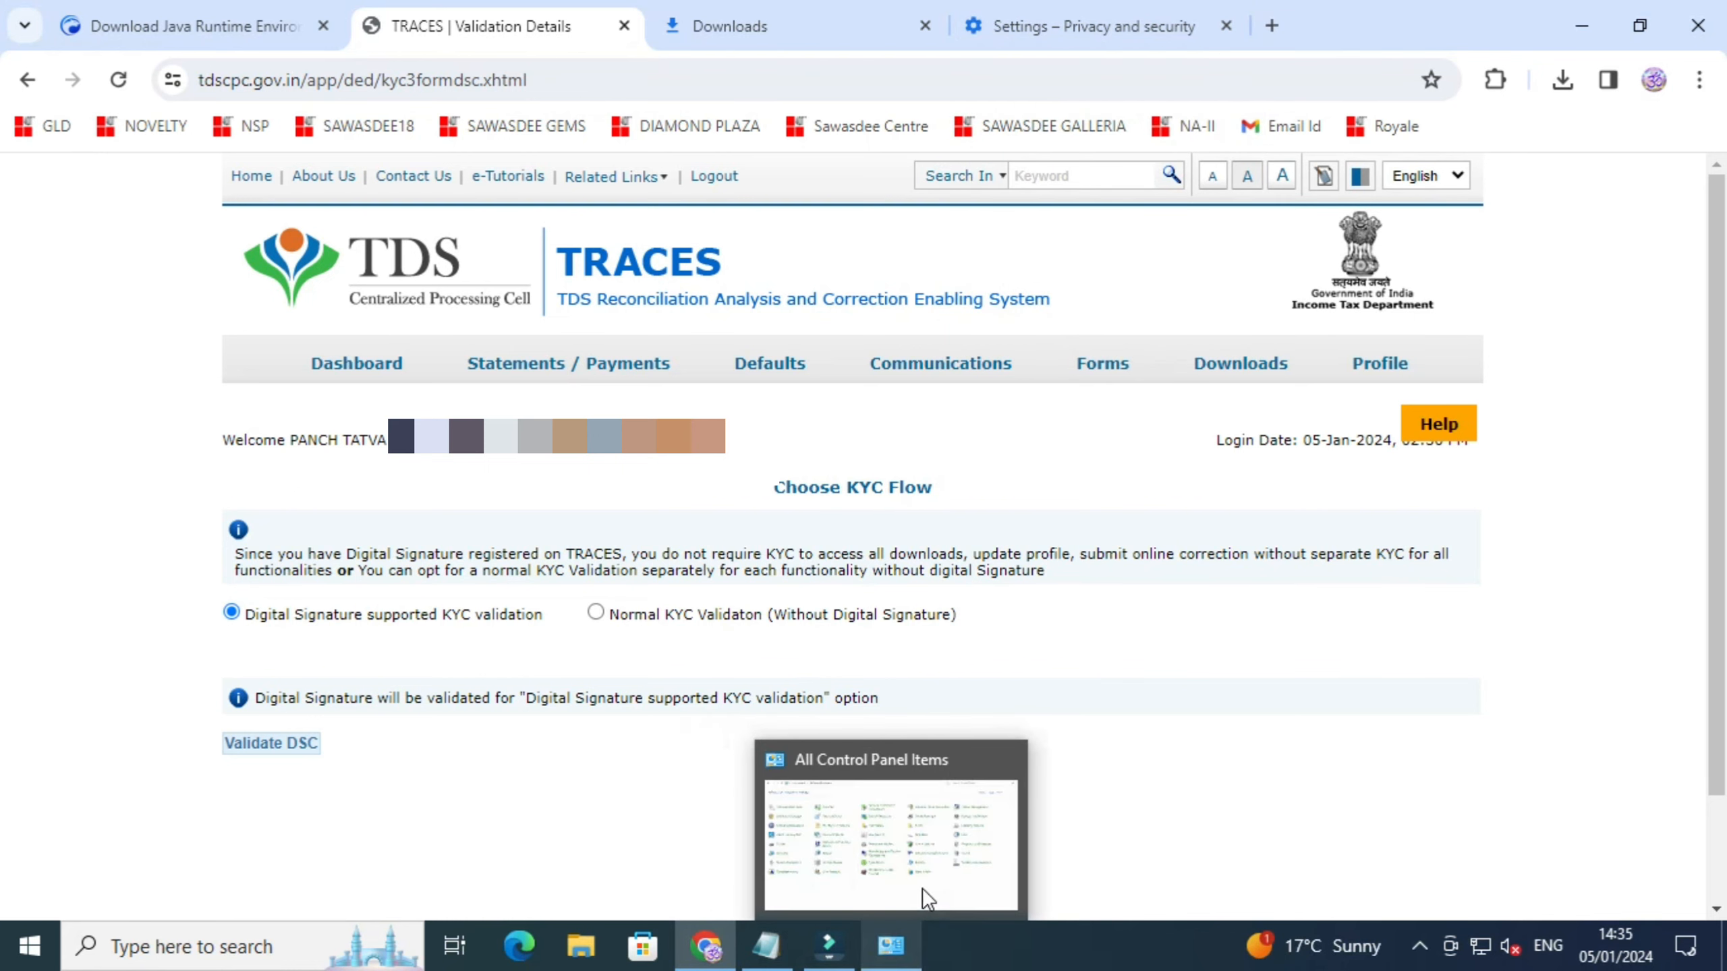
mouse_move(924, 885)
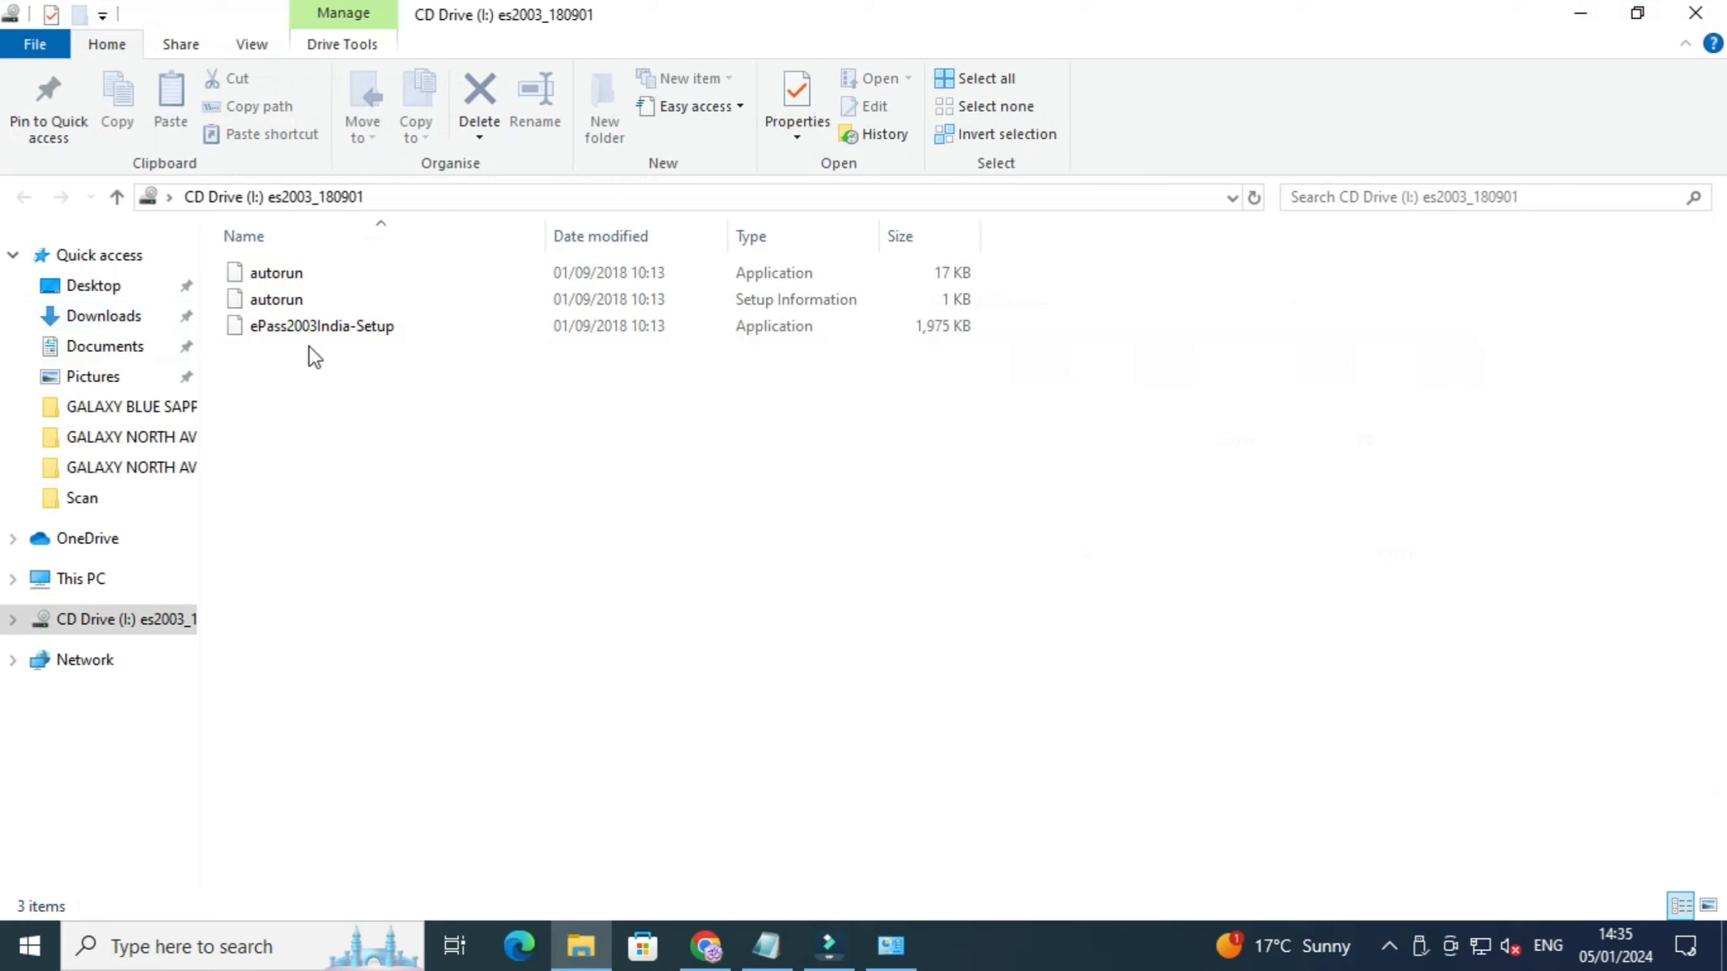
double_click(313, 326)
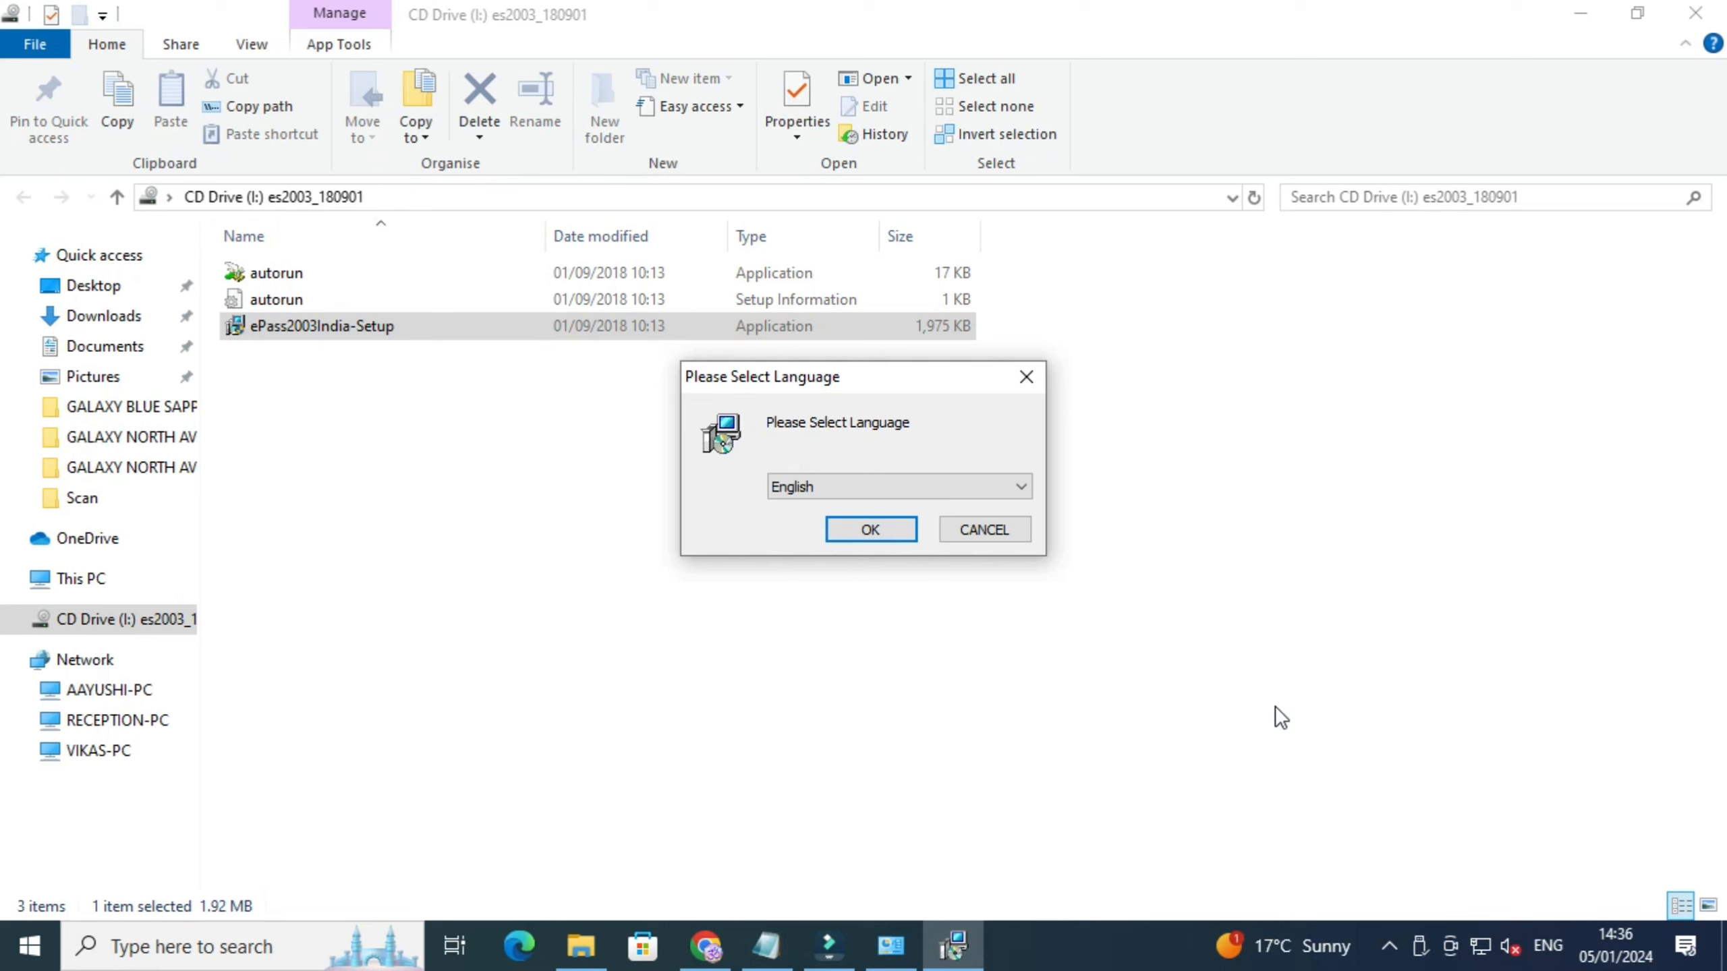
click(894, 527)
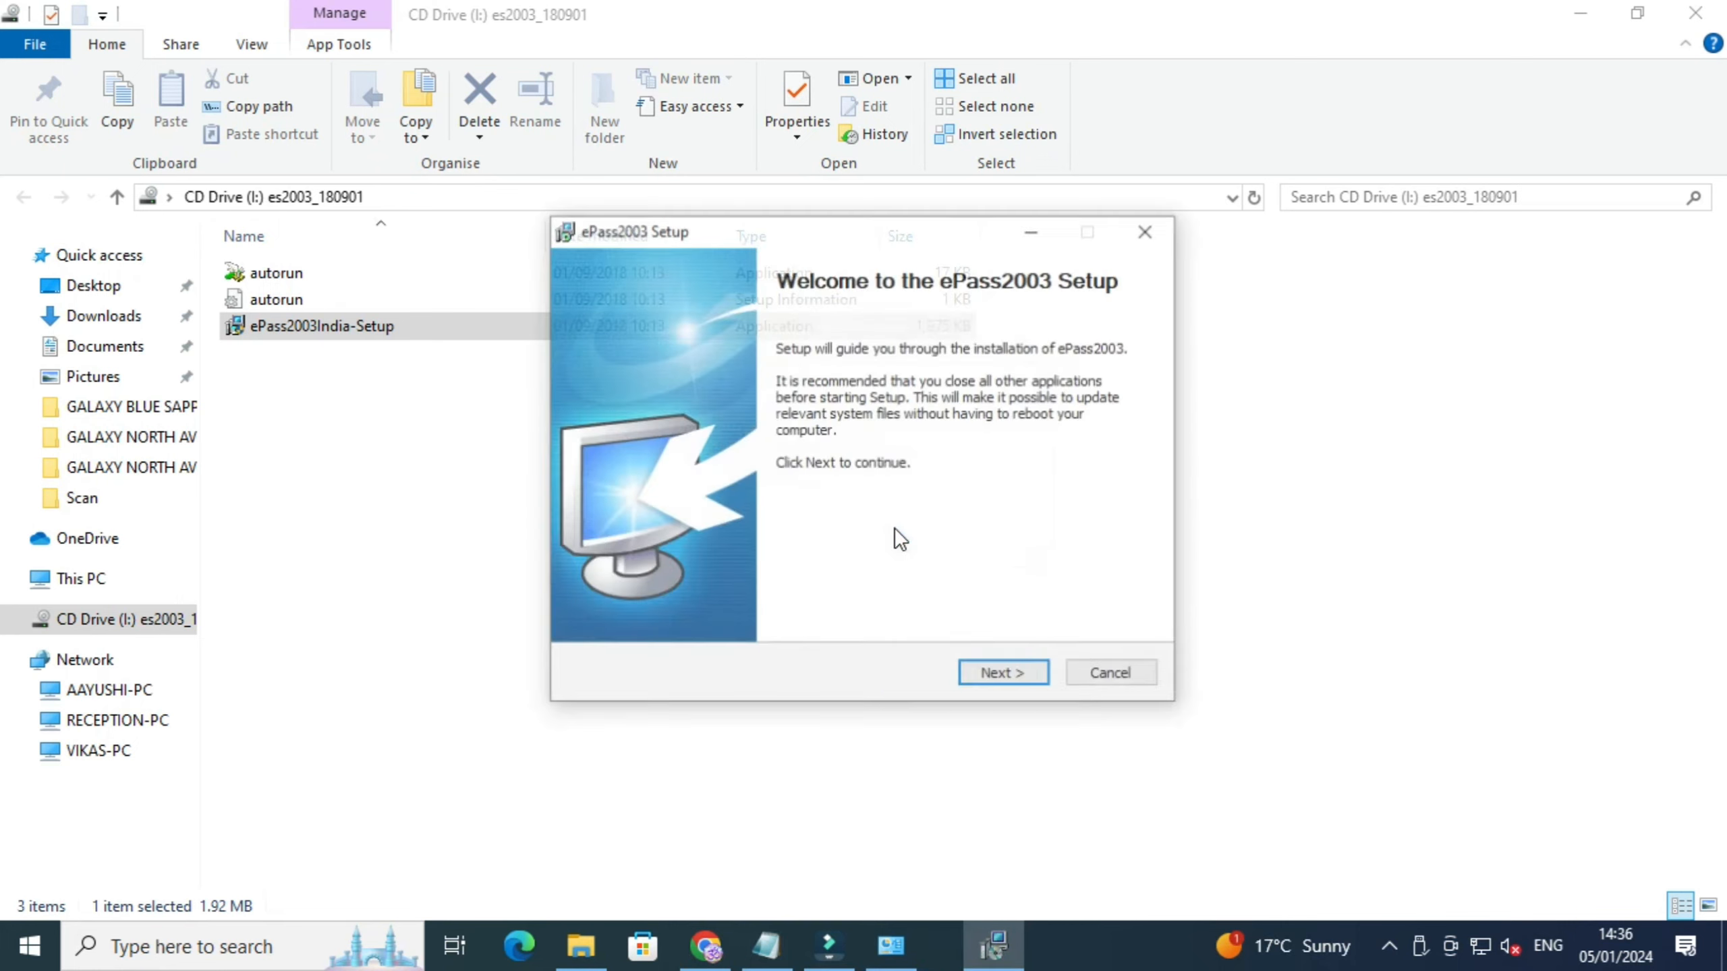
click(985, 686)
click(985, 687)
click(985, 686)
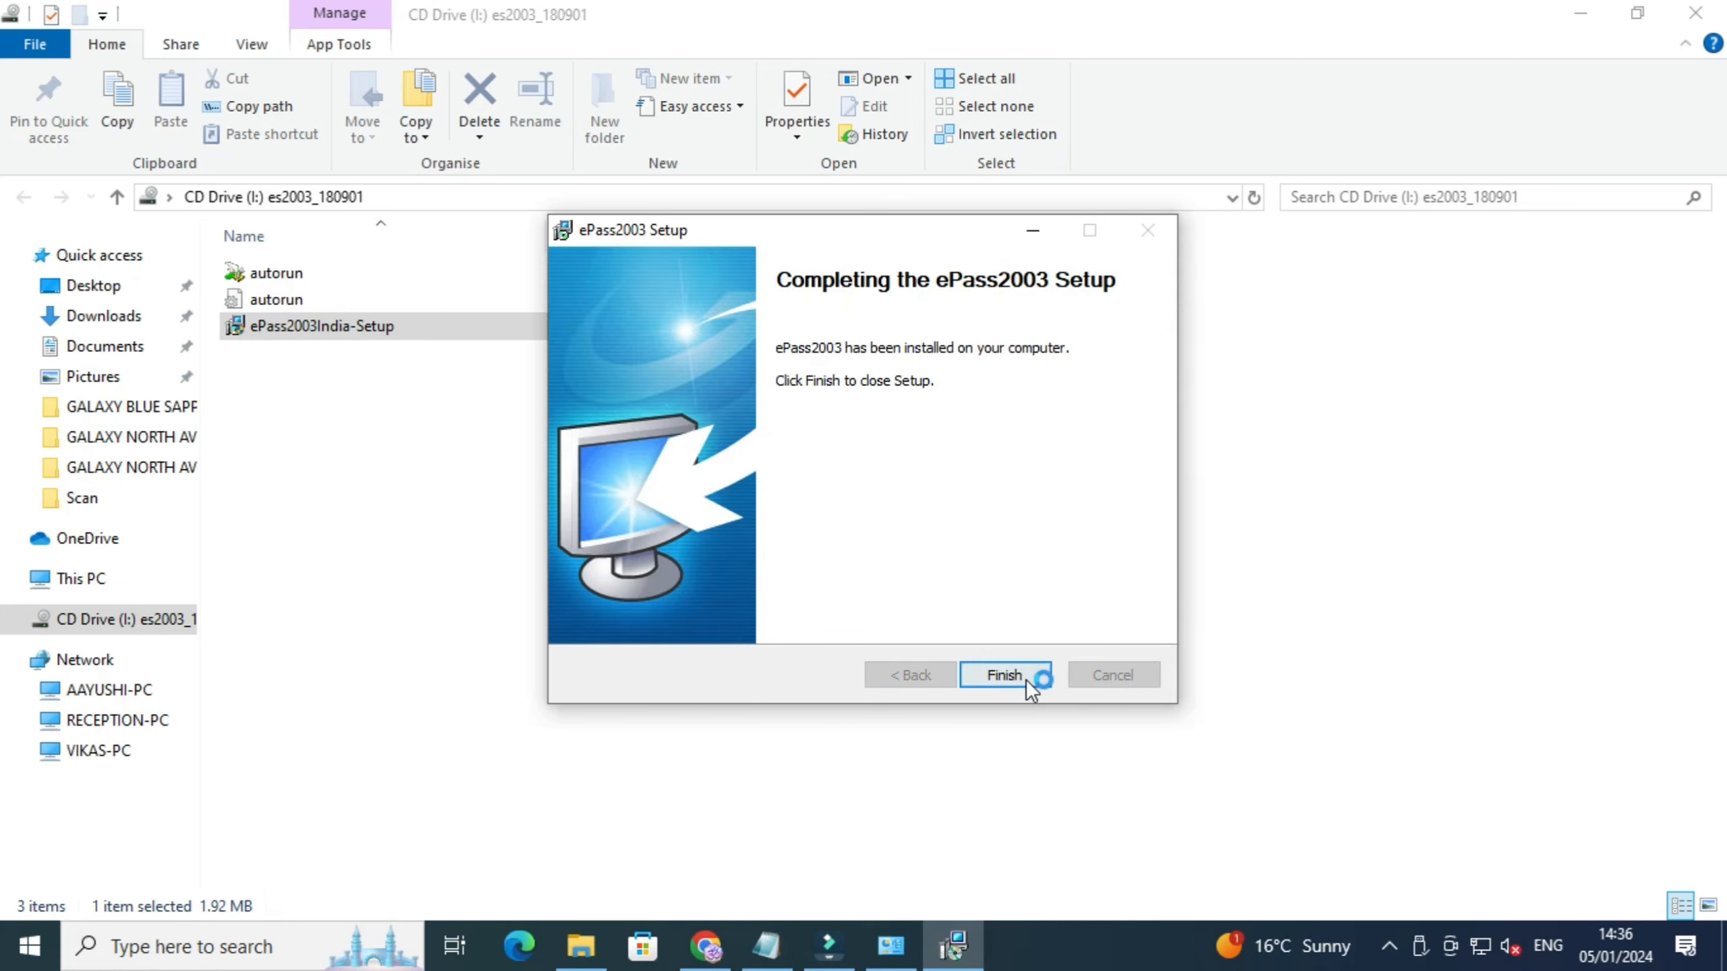
click(1004, 675)
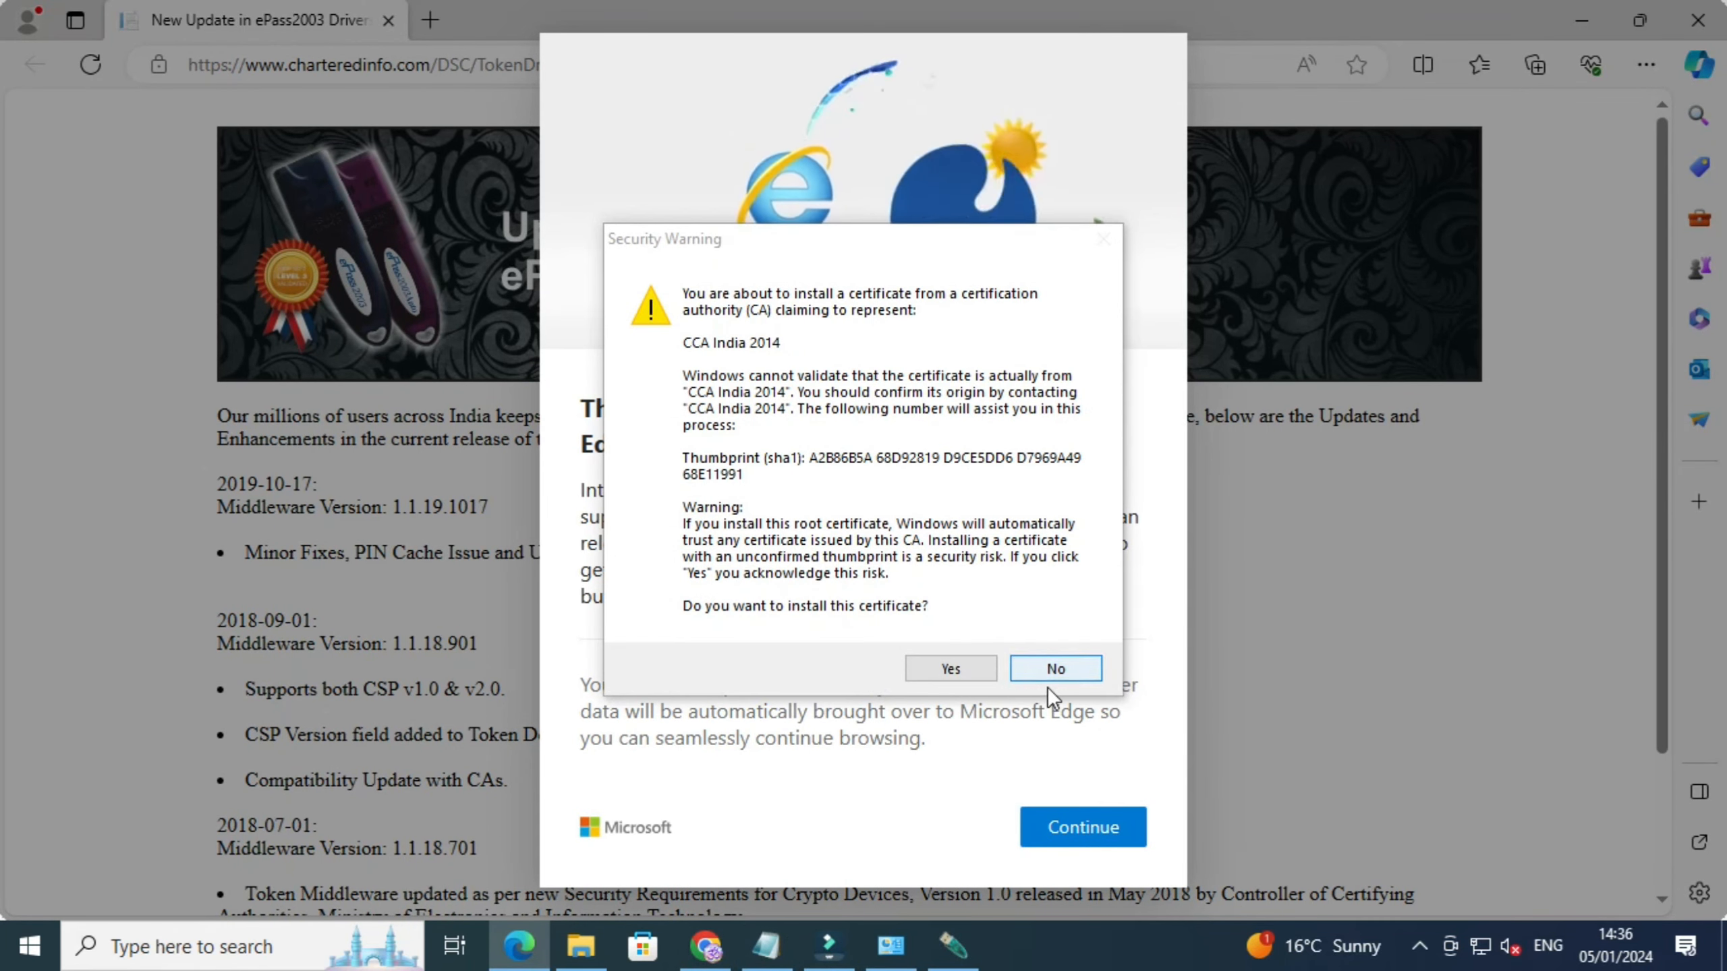
Step: Accept the CCA India 2014 root certificate and clear the remaining certificate and Internet Explorer retirement prompts
click(969, 667)
click(968, 668)
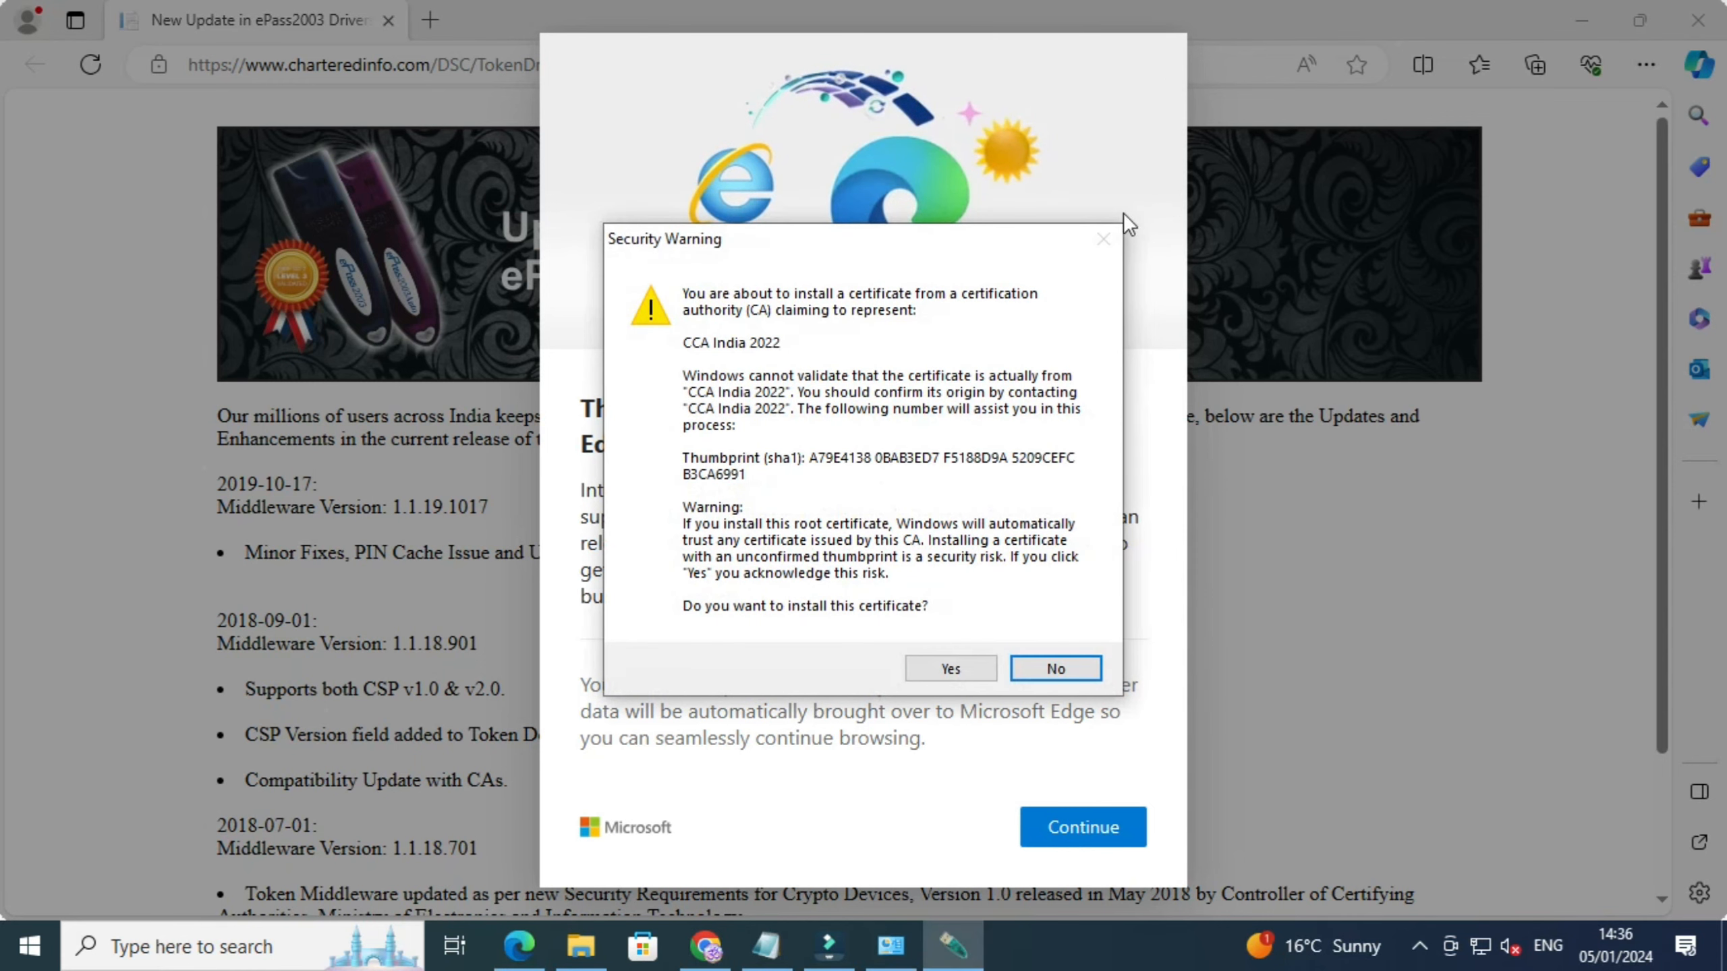
click(1018, 669)
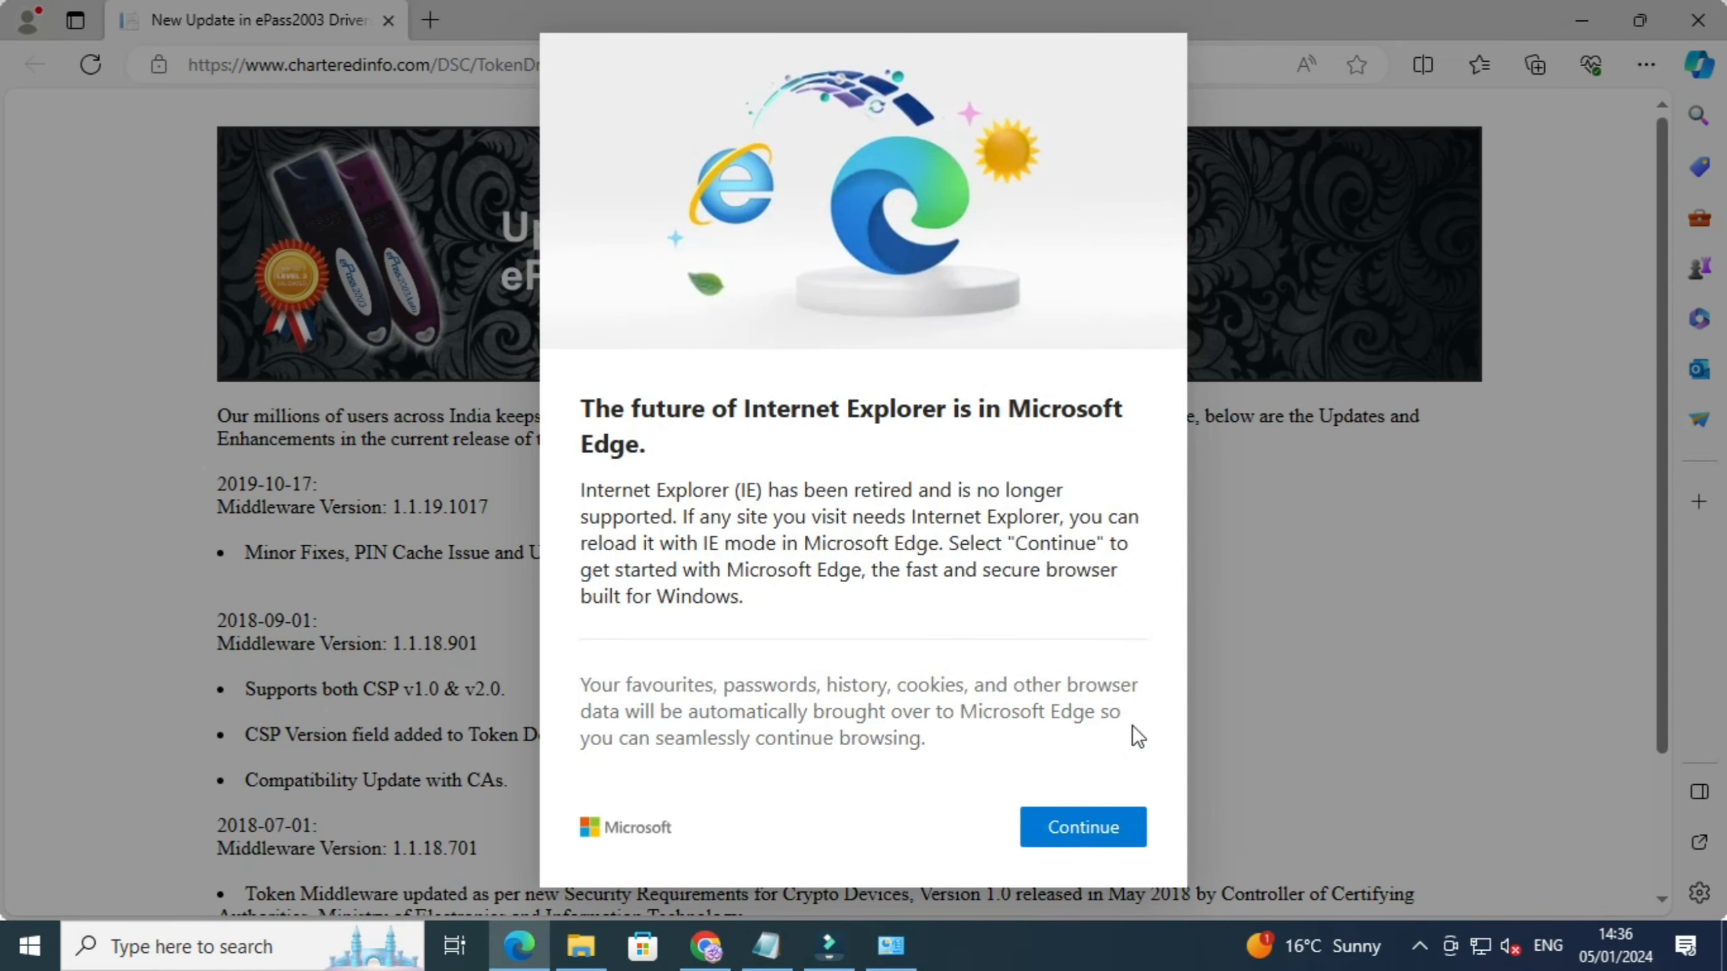
click(1092, 835)
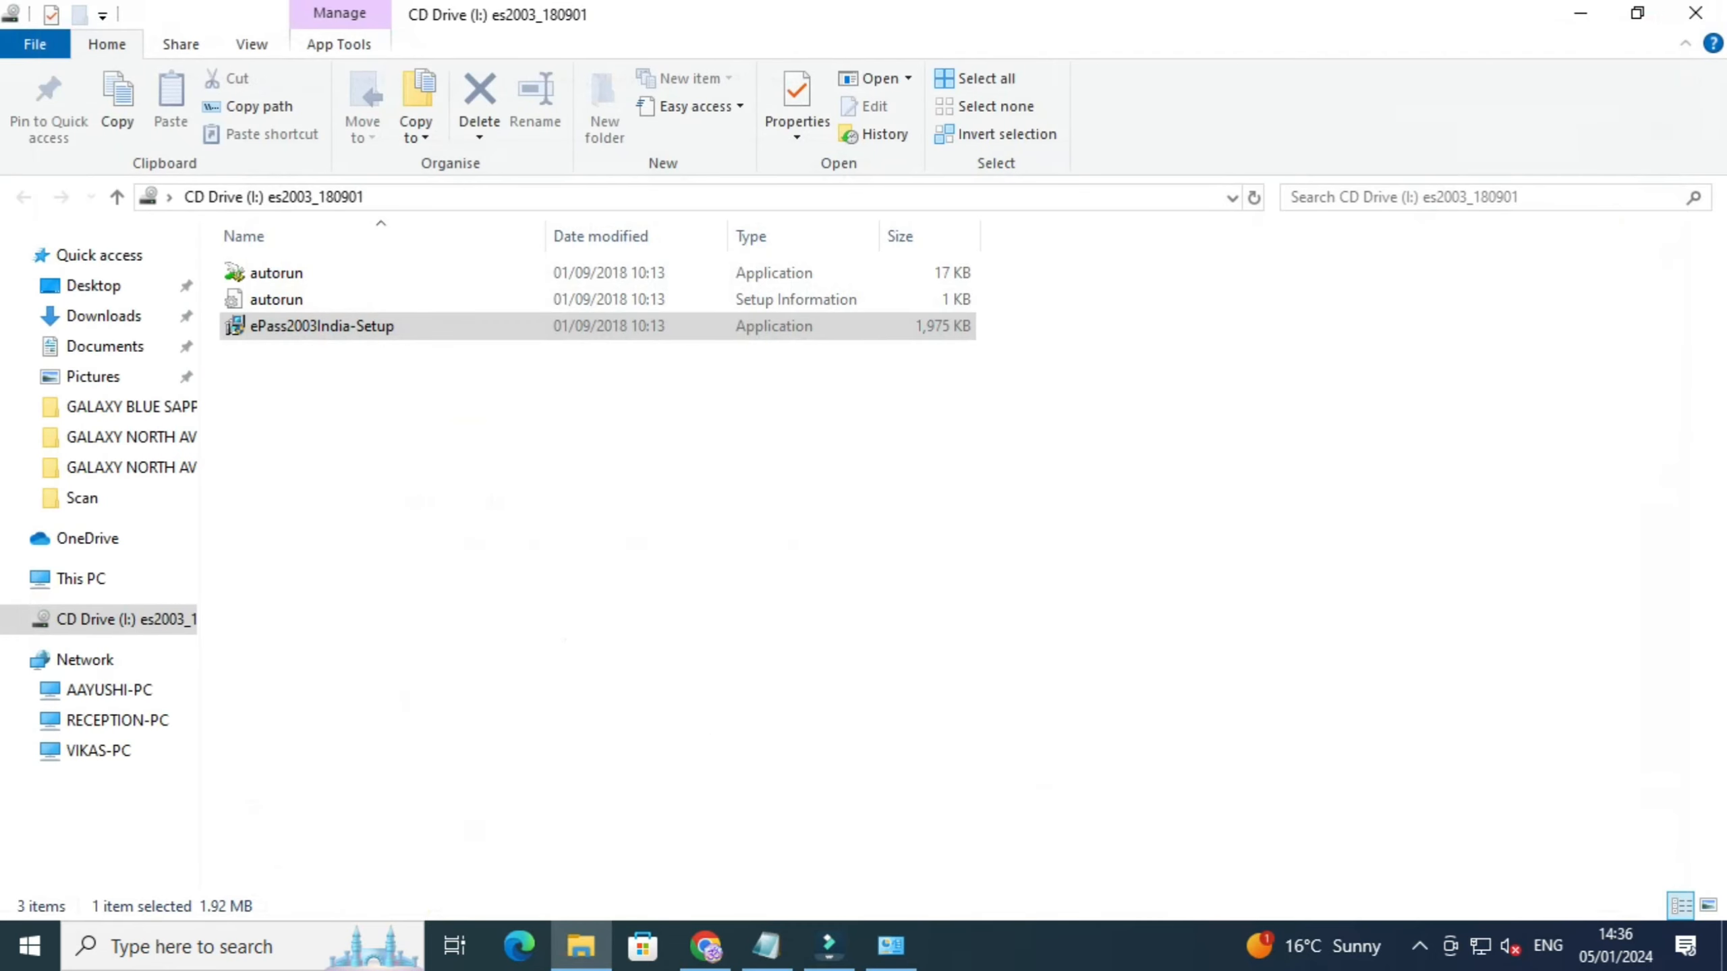
Step: Return to the TRACES KYC page in Chrome and start the digital signature validation with Digital Signature supported KYC validation selected
click(704, 946)
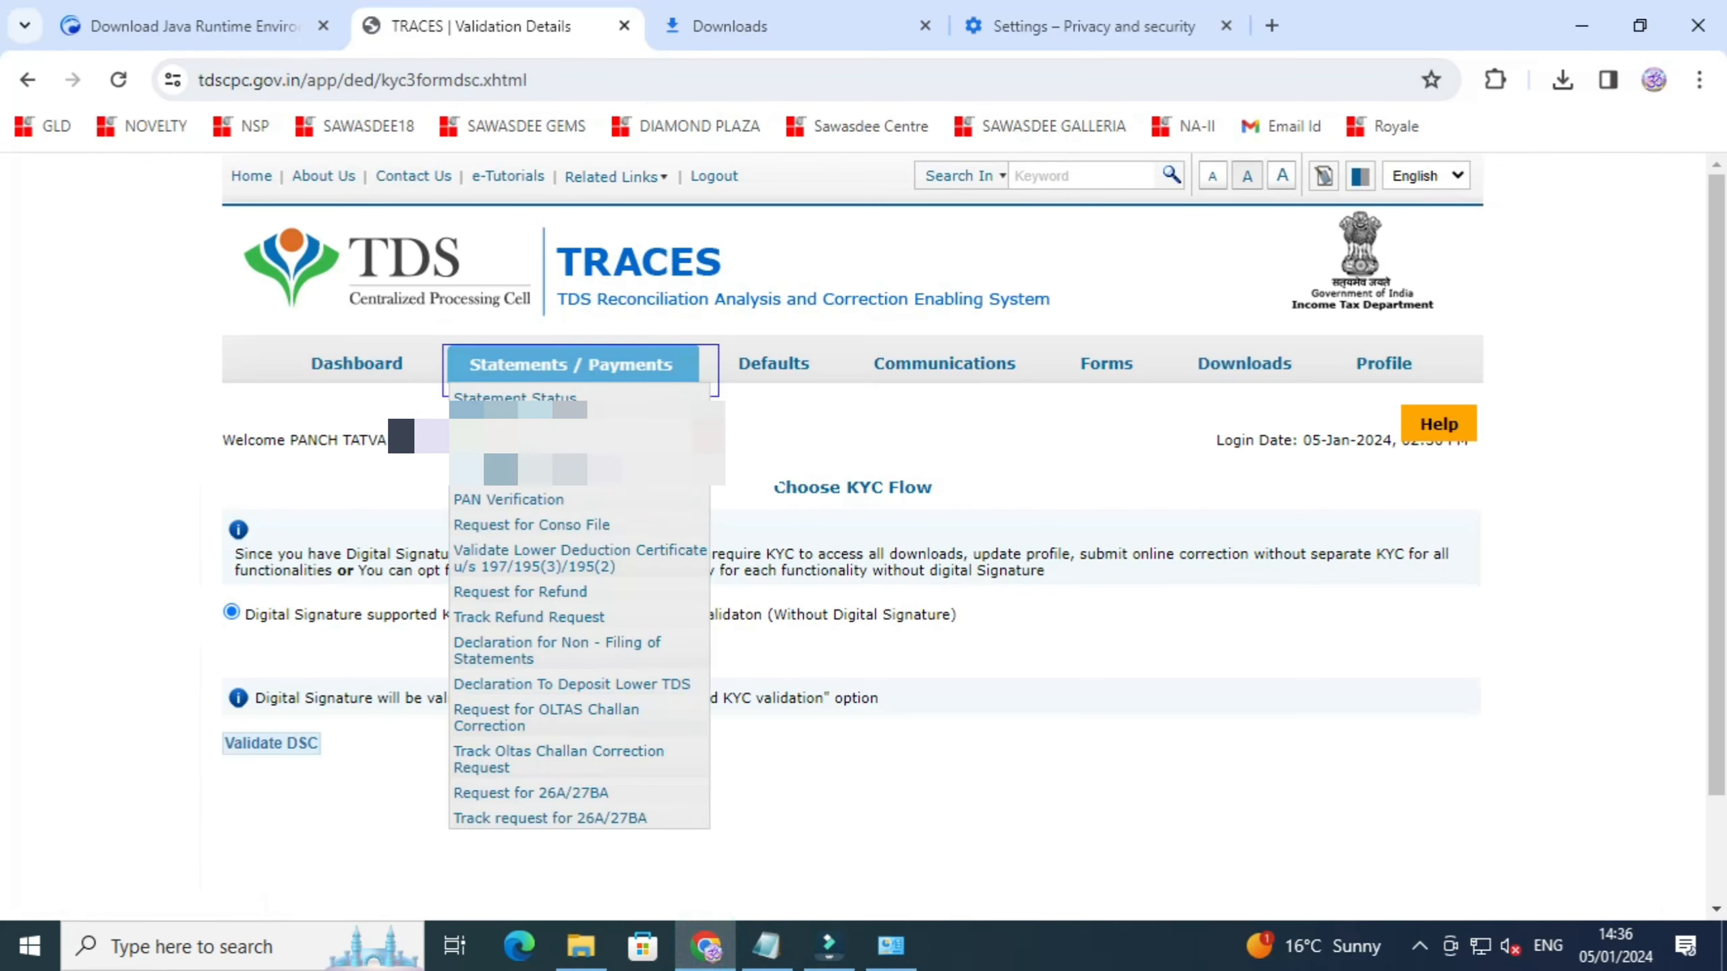
right_click(1130, 786)
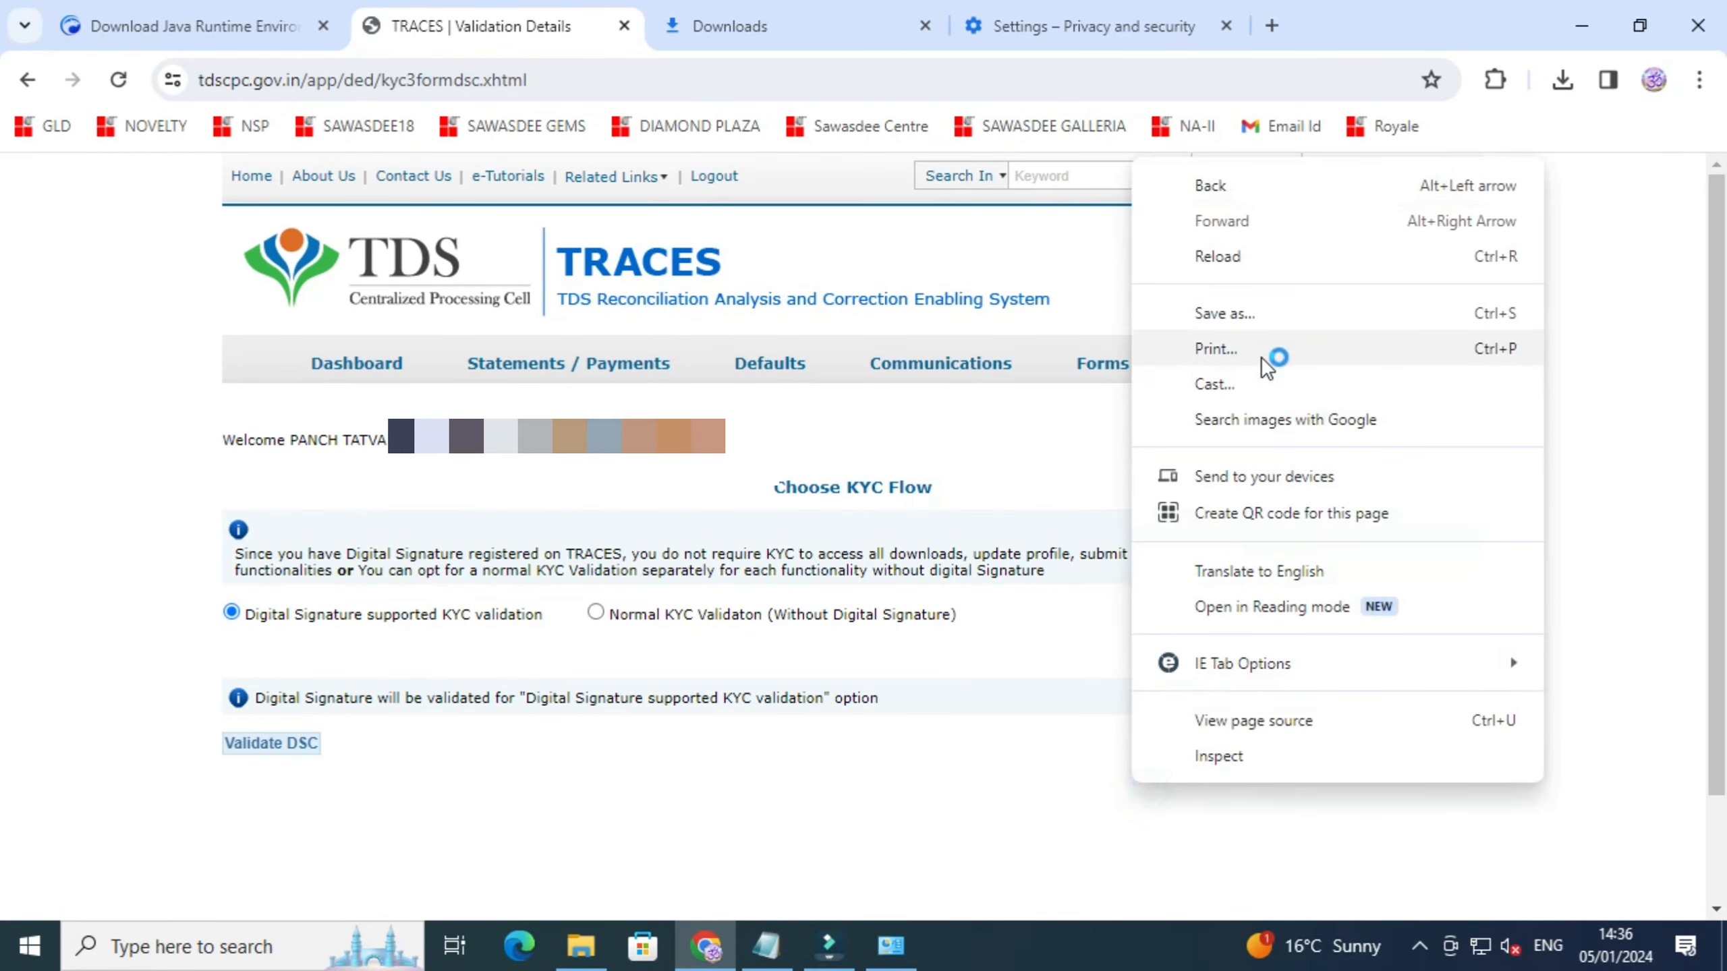
click(1003, 408)
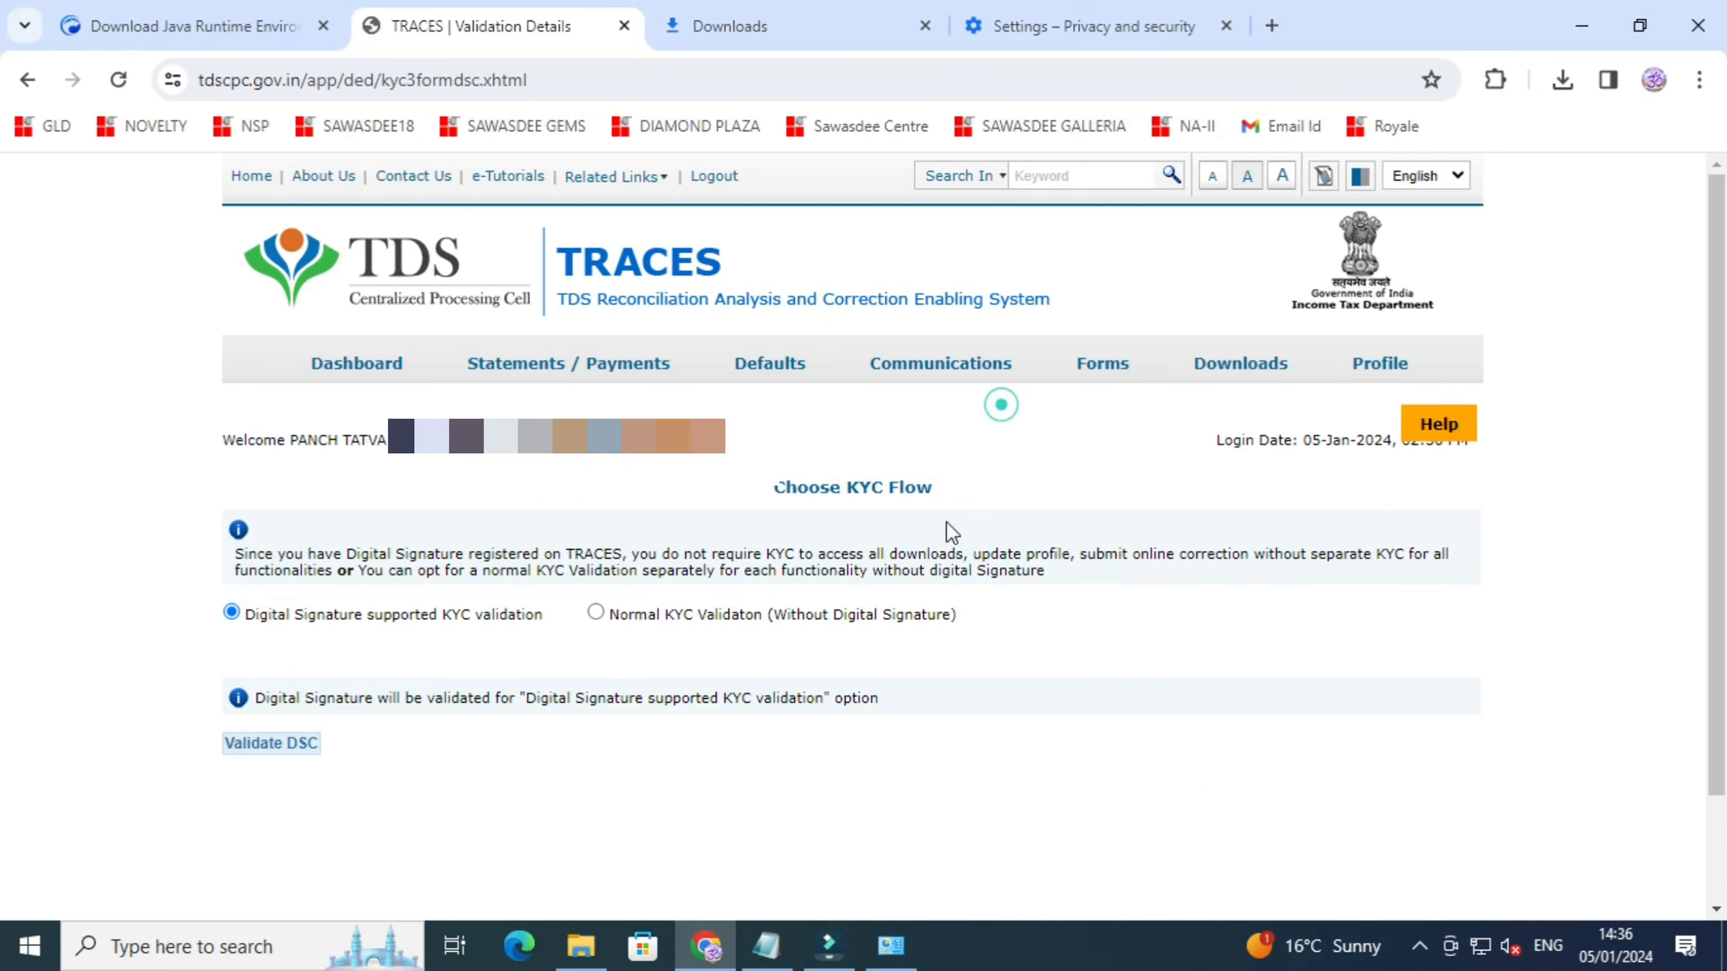
click(261, 754)
click(271, 782)
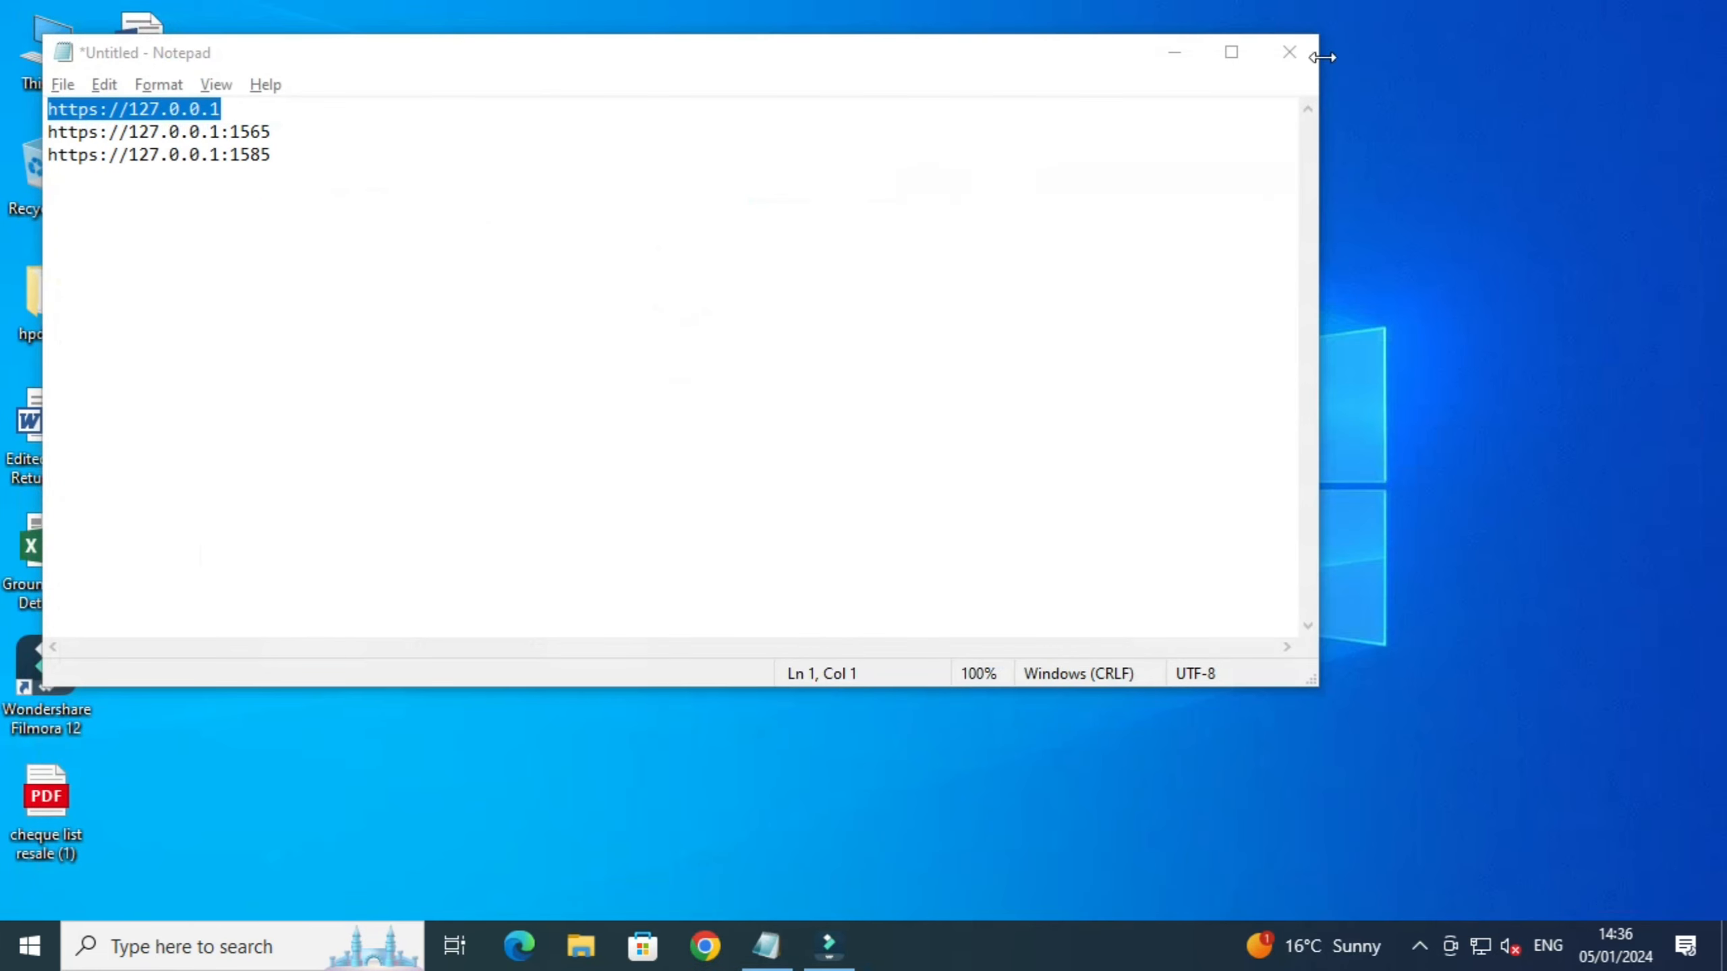
Step: Close the Notepad list of localhost addresses, saving it in Documents as a text file named DSC
click(1290, 52)
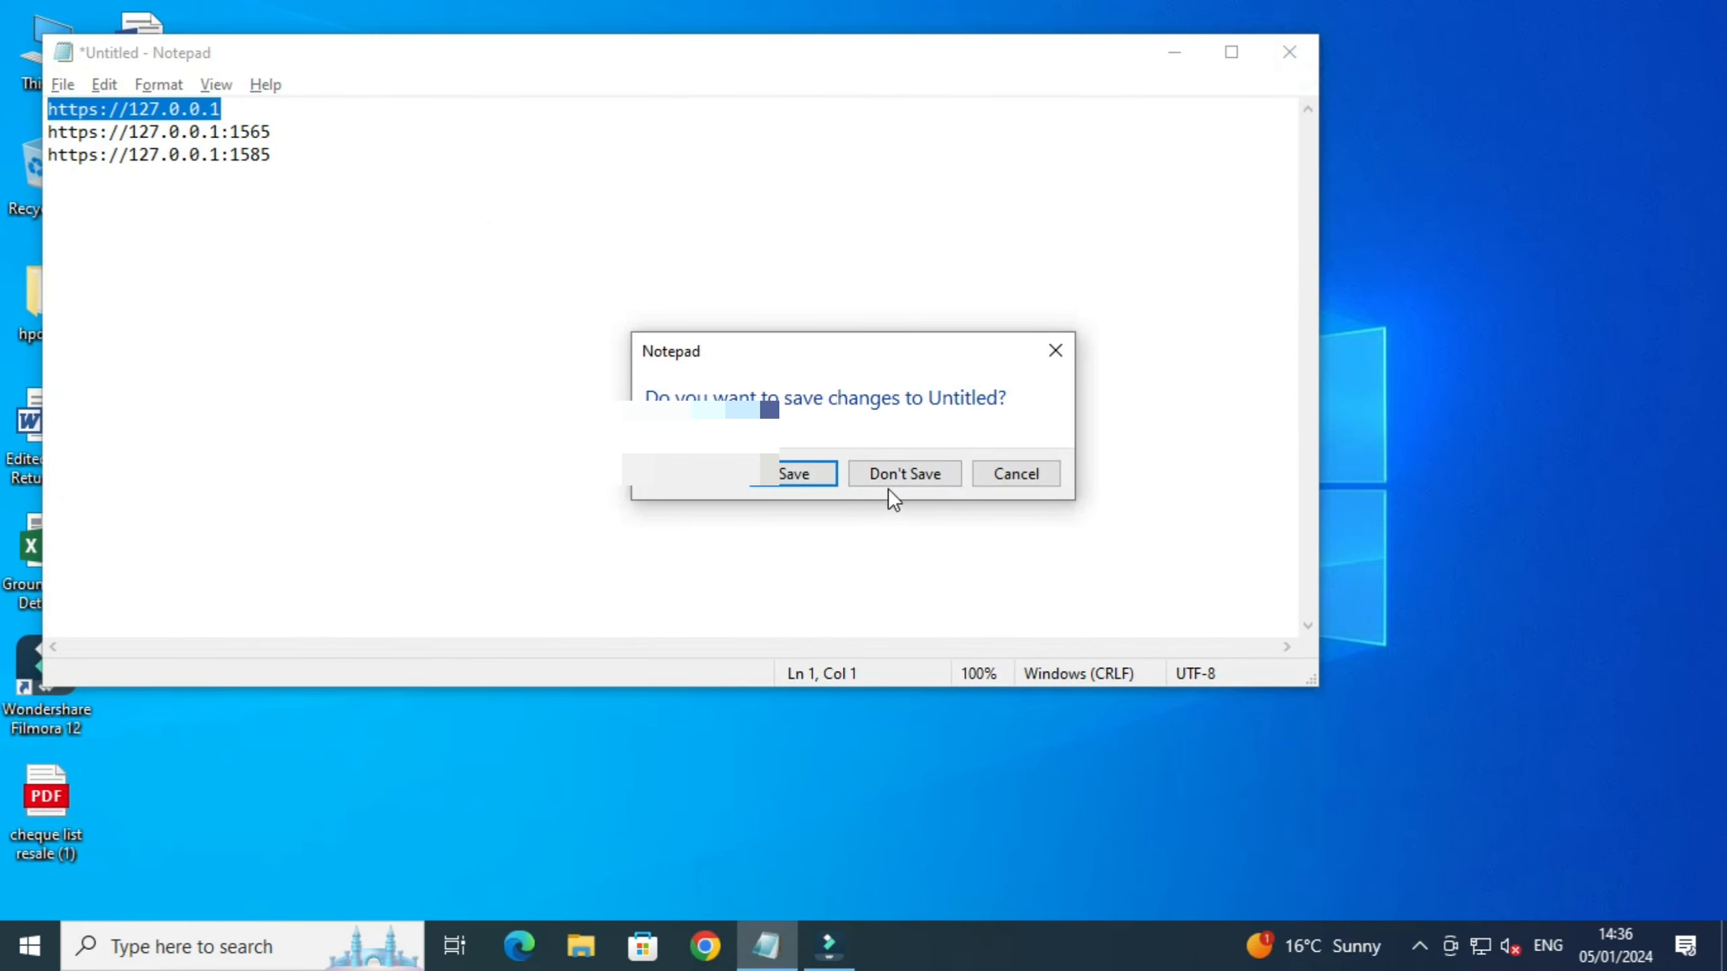
click(807, 471)
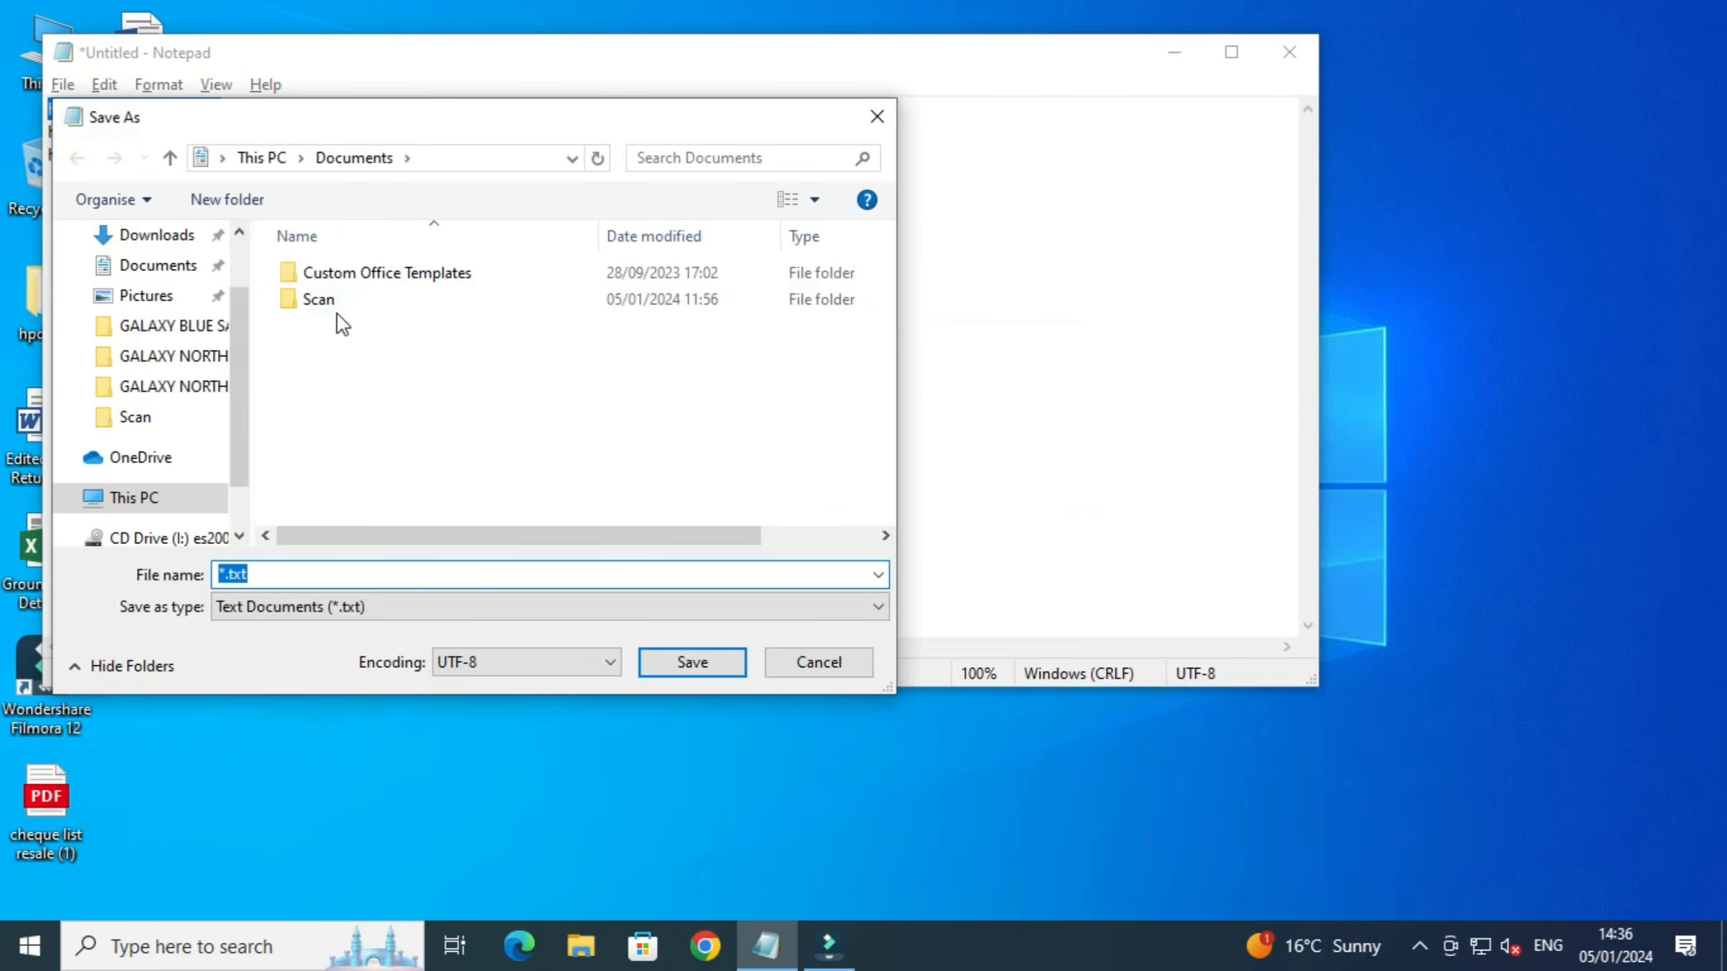
click(163, 265)
click(374, 575)
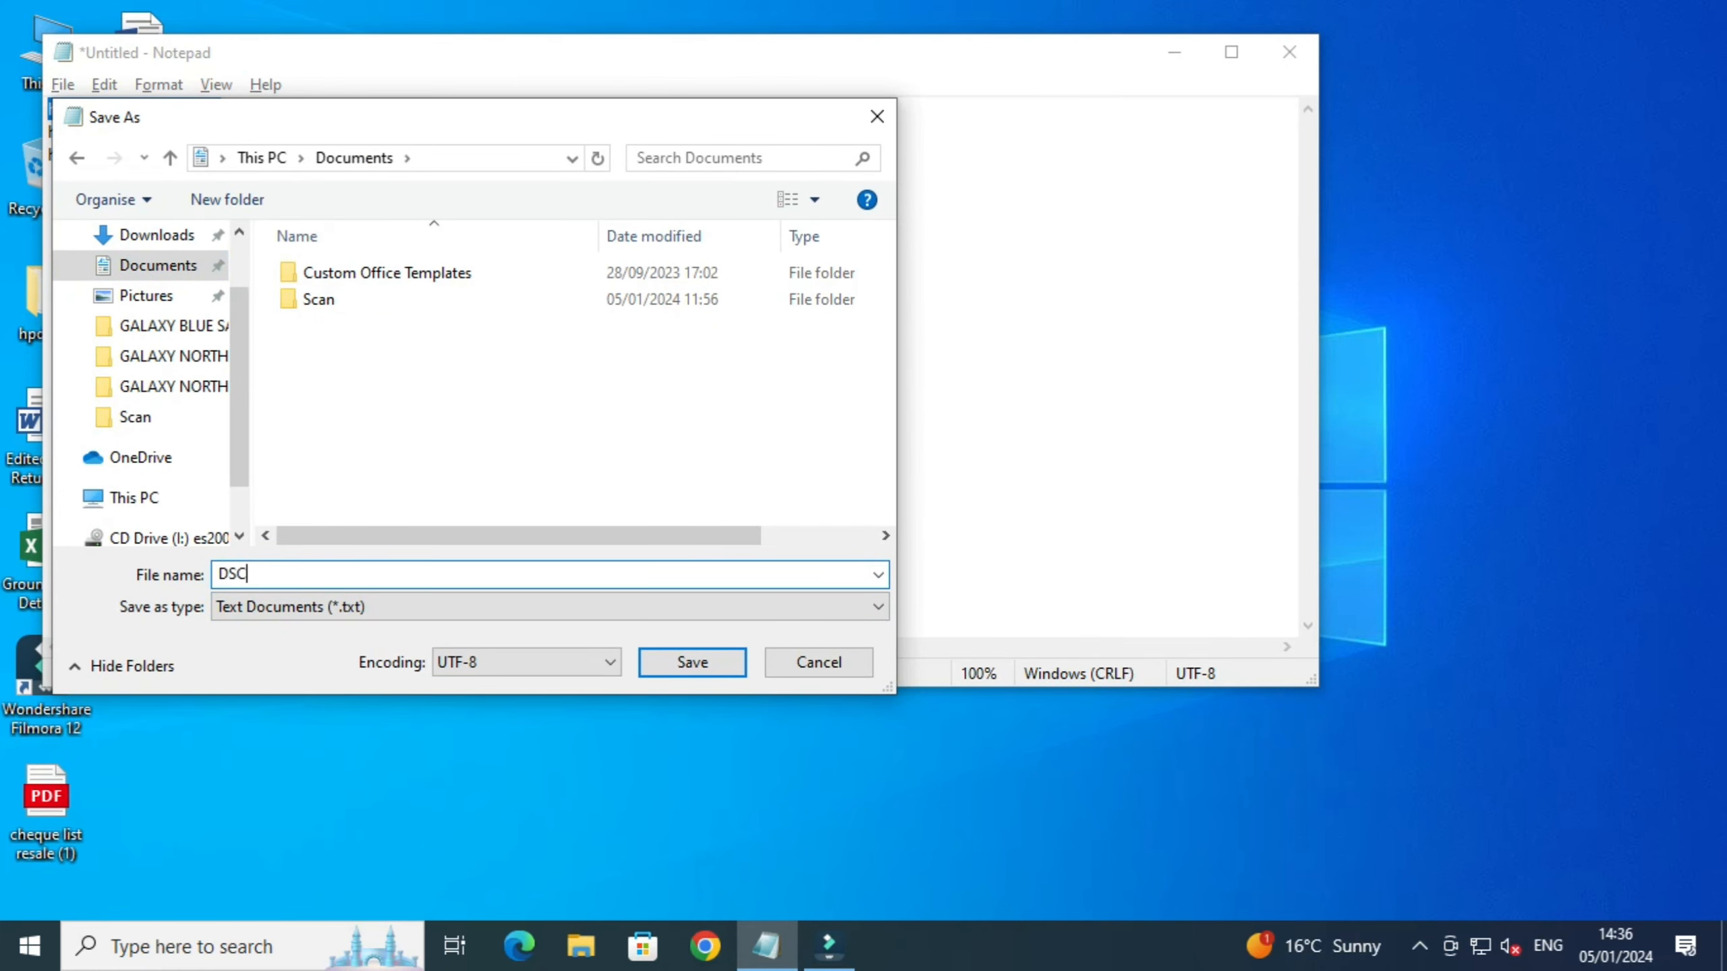
key(Return)
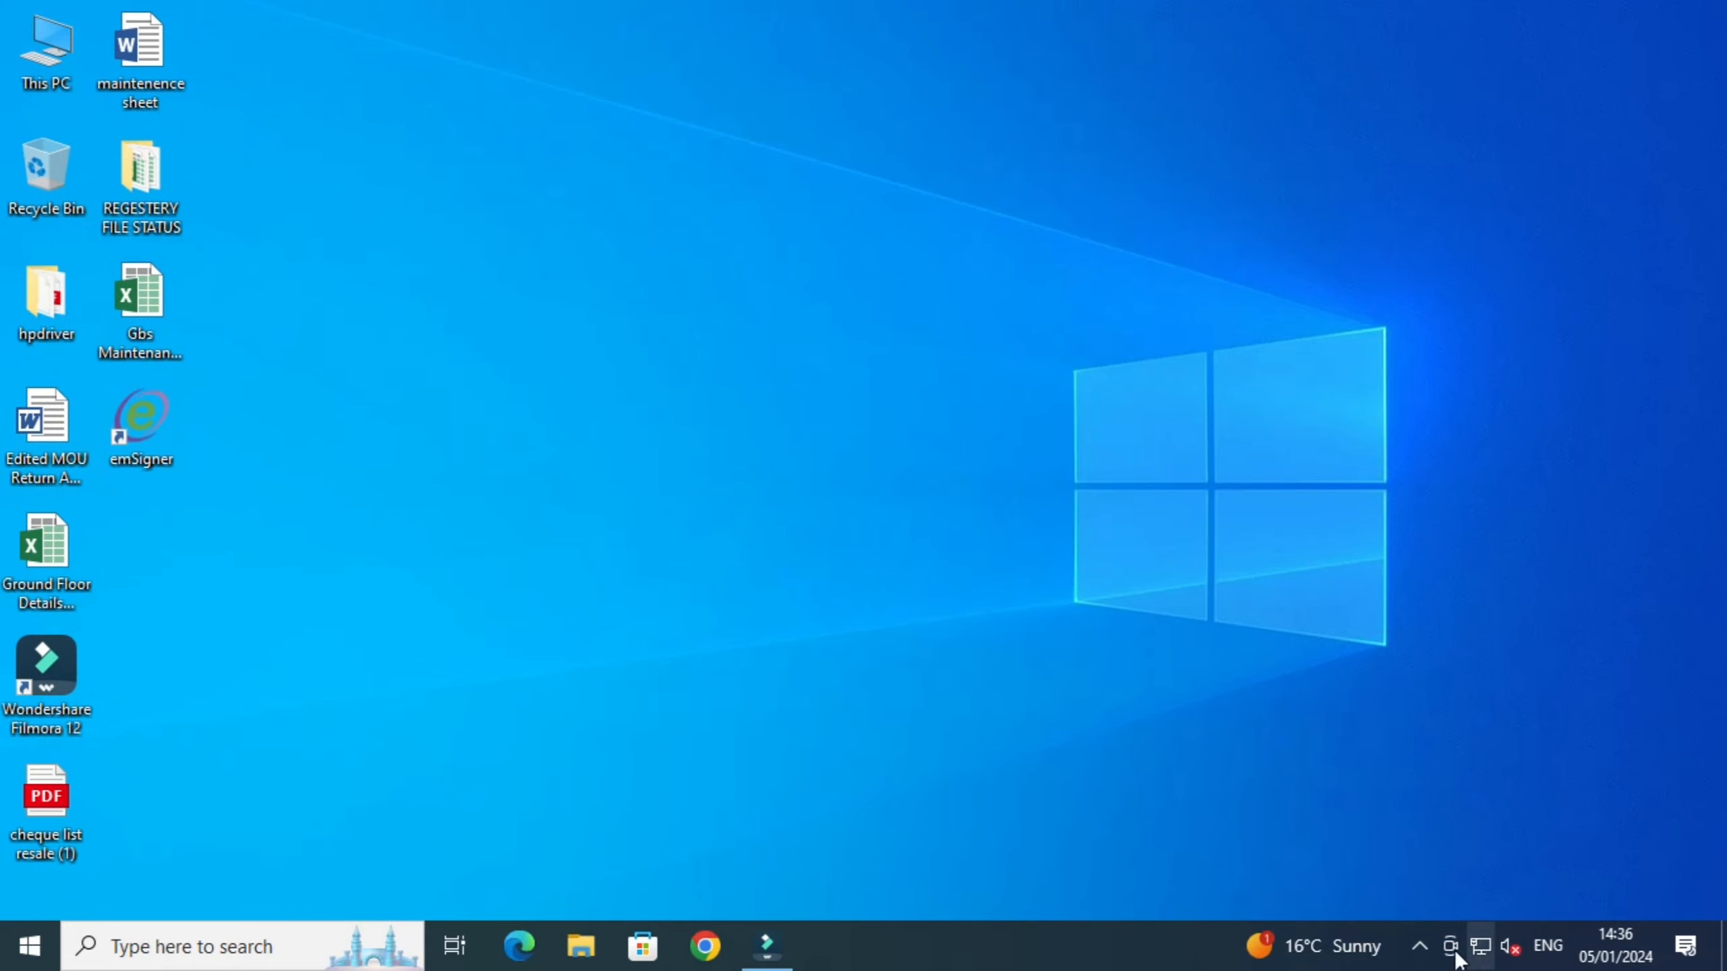
Step: Run emSigner from the desktop as administrator, acknowledge the service start and collapse its window
click(1420, 946)
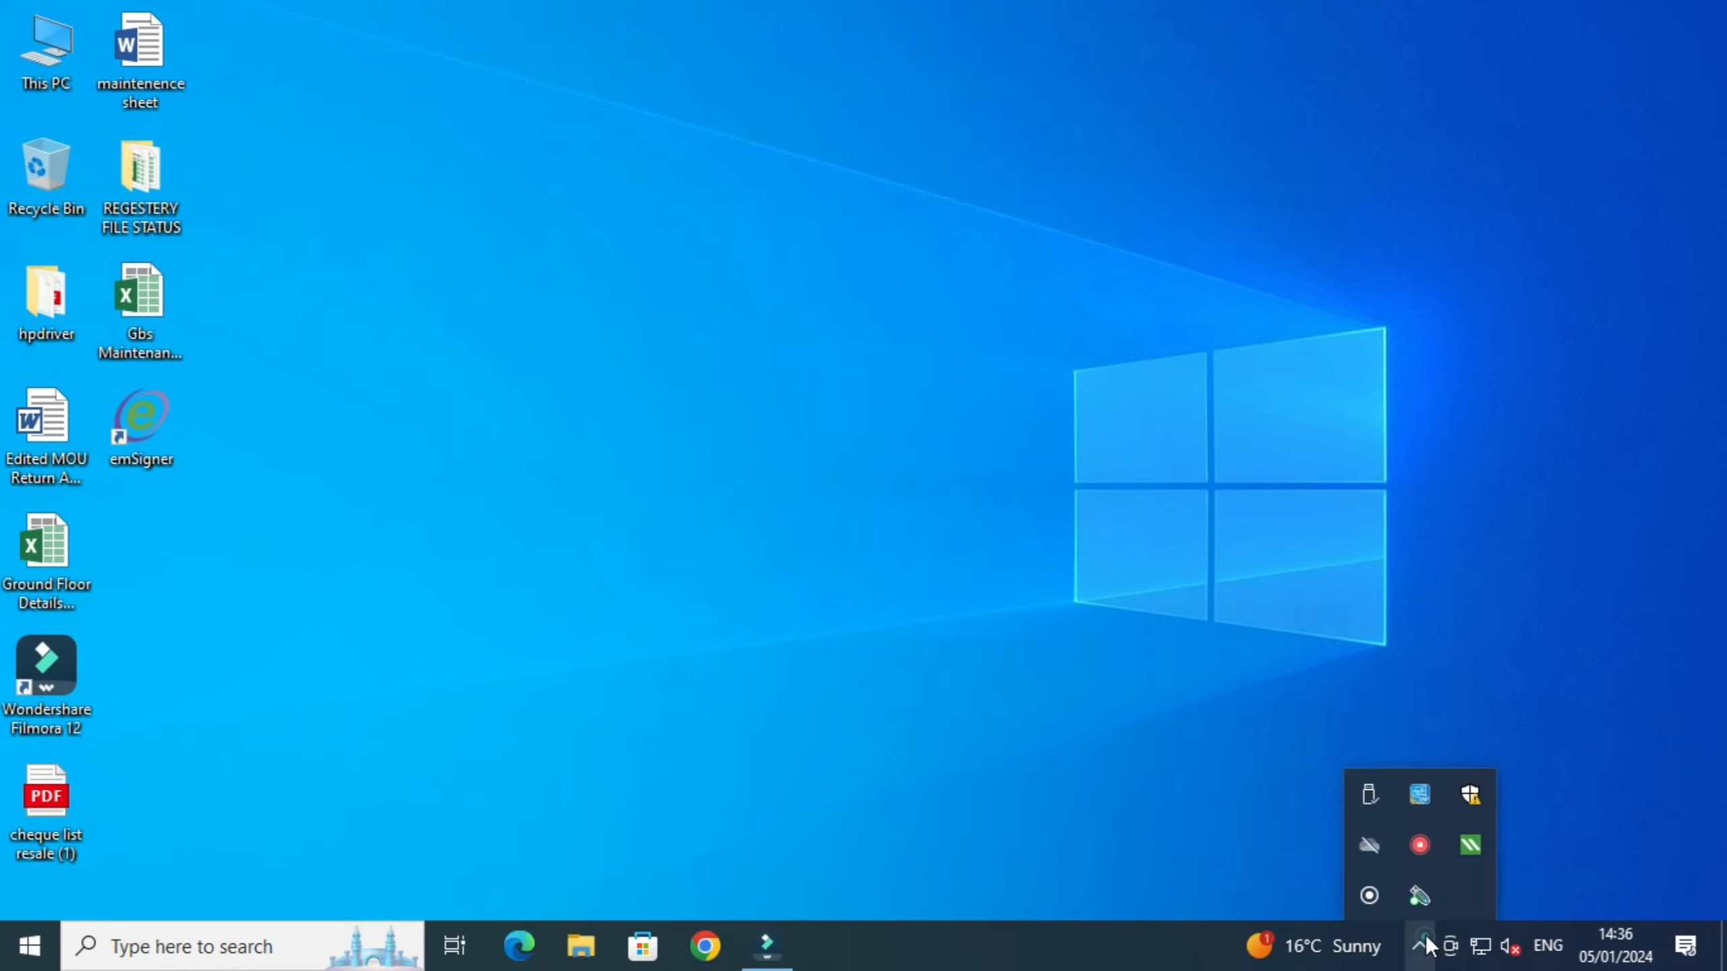
click(1419, 897)
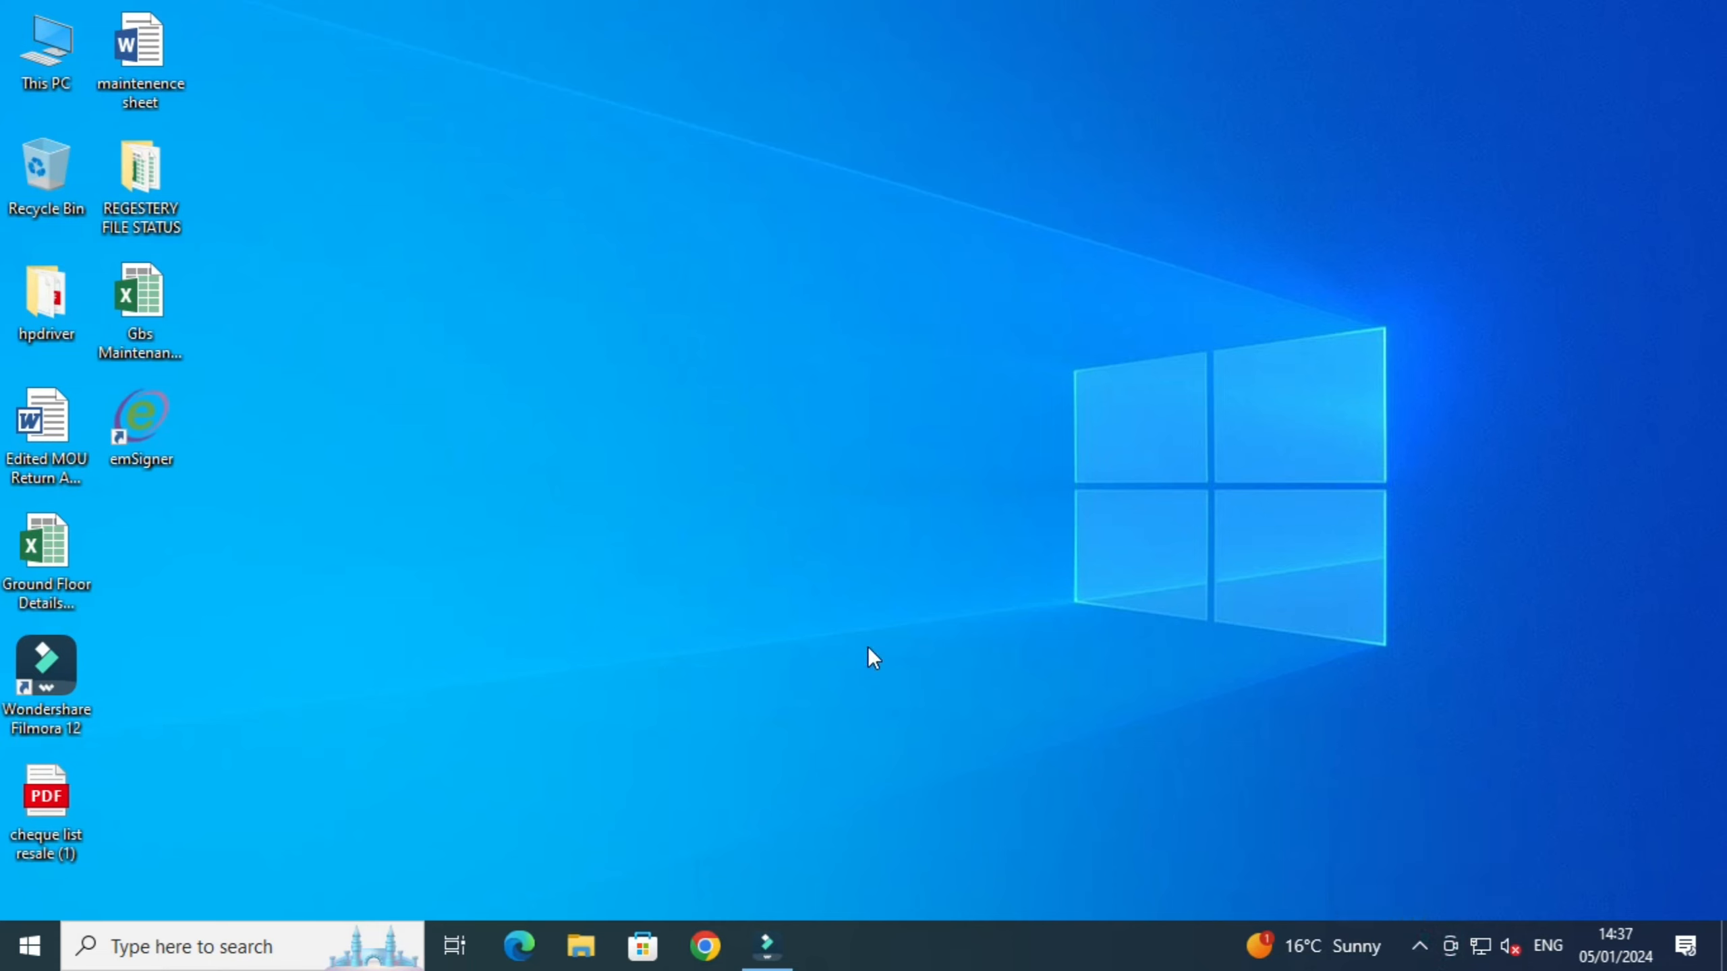
right_click(138, 429)
click(204, 299)
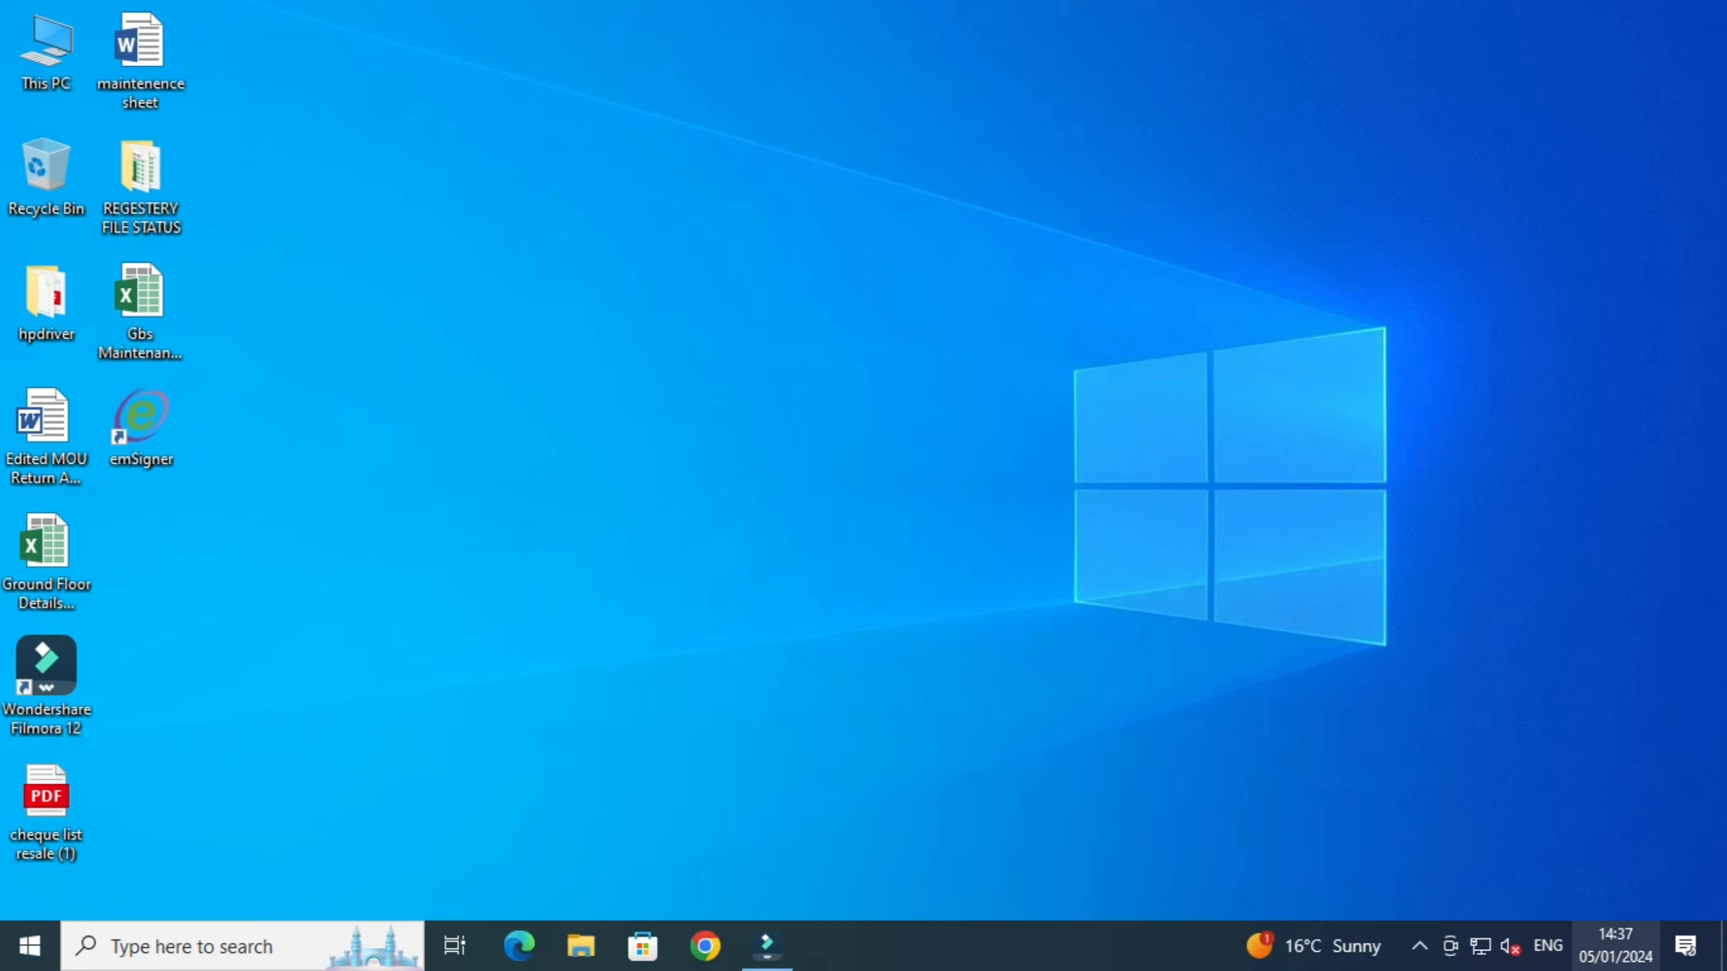
click(862, 502)
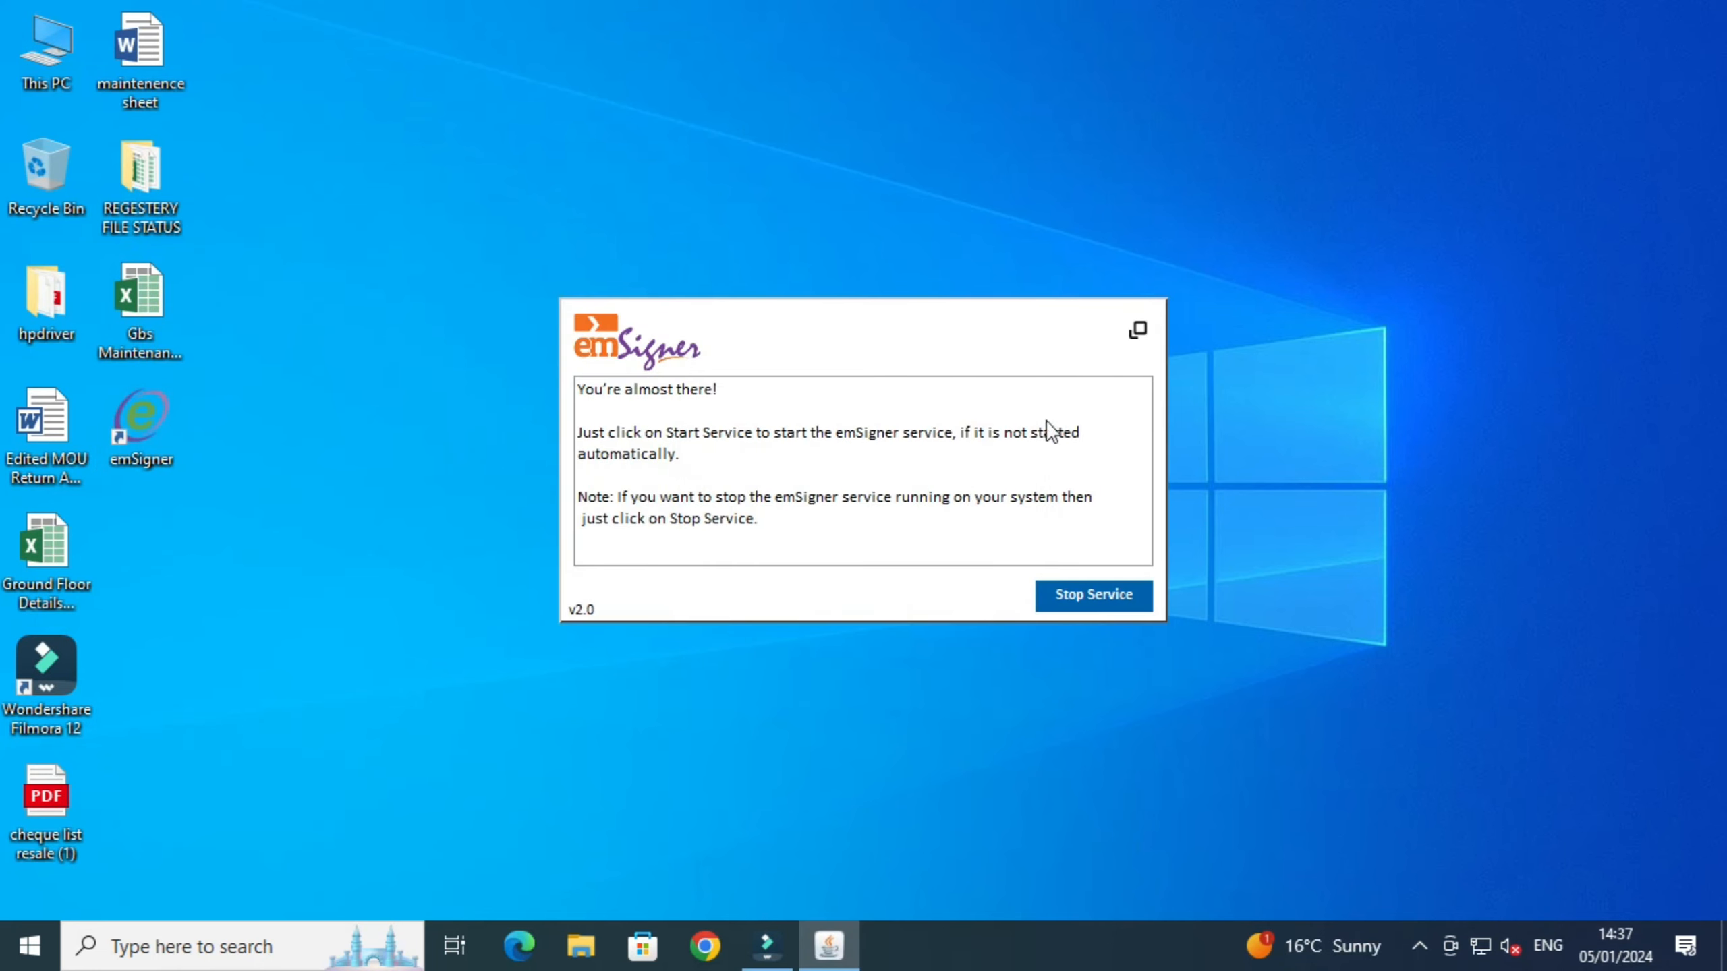
click(1136, 333)
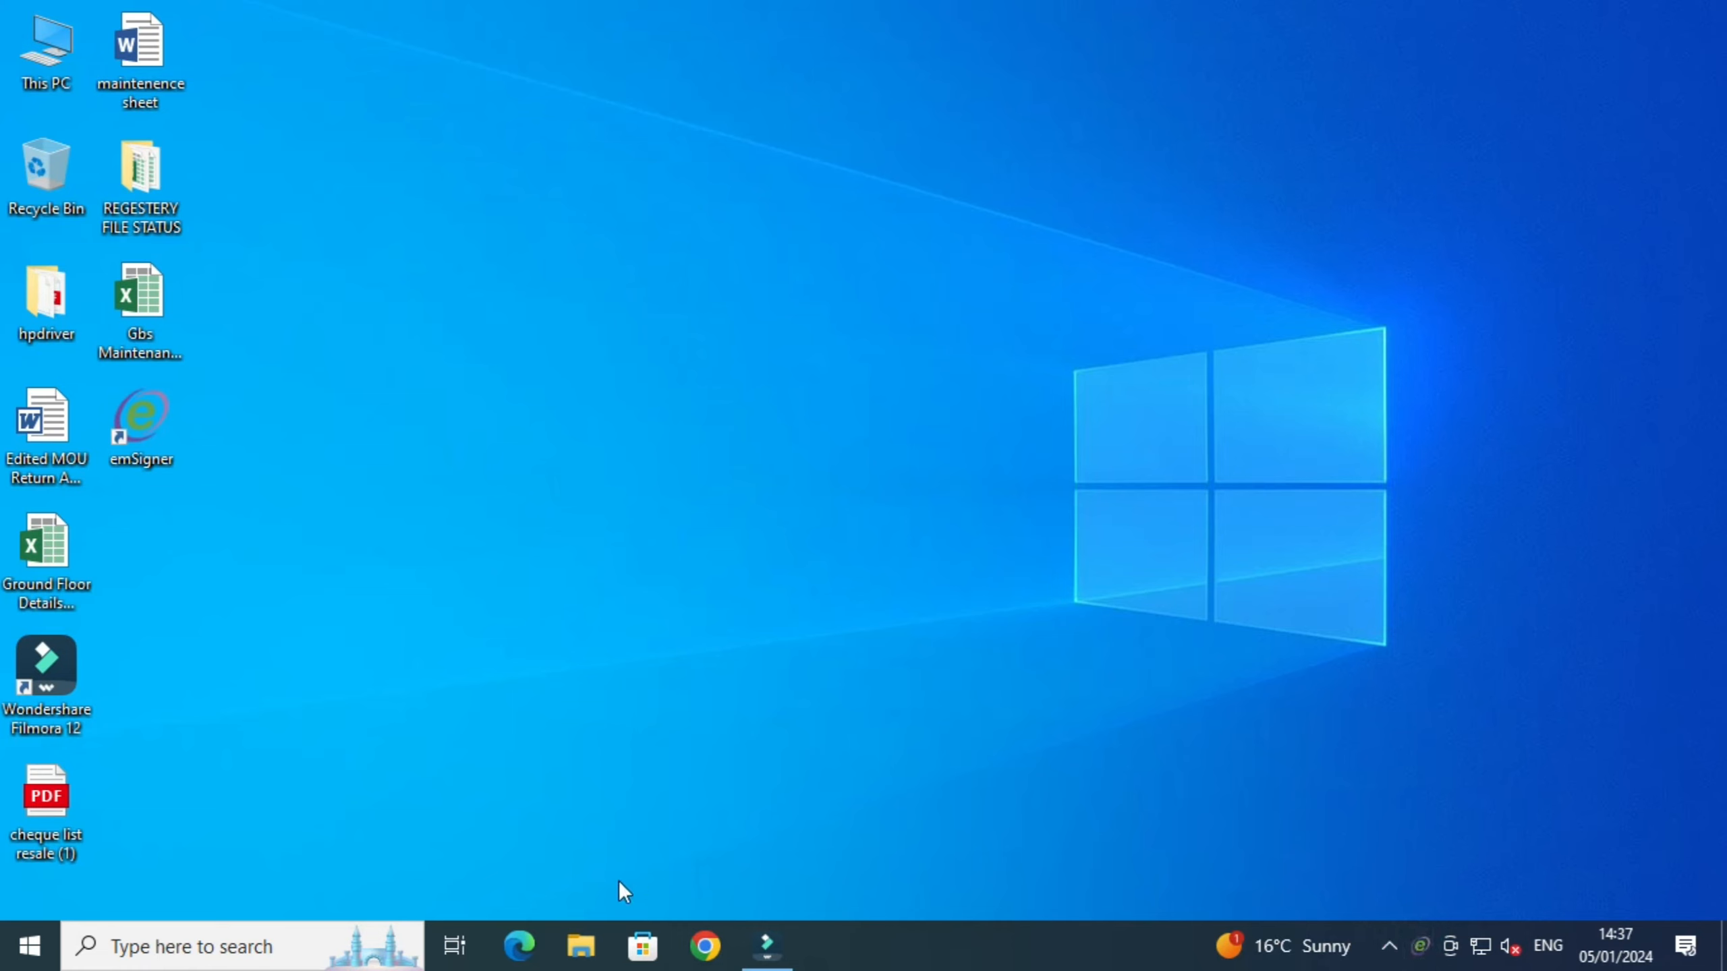
Step: Exit the running emSigner application and refresh the desktop
click(1415, 941)
right_click(1427, 950)
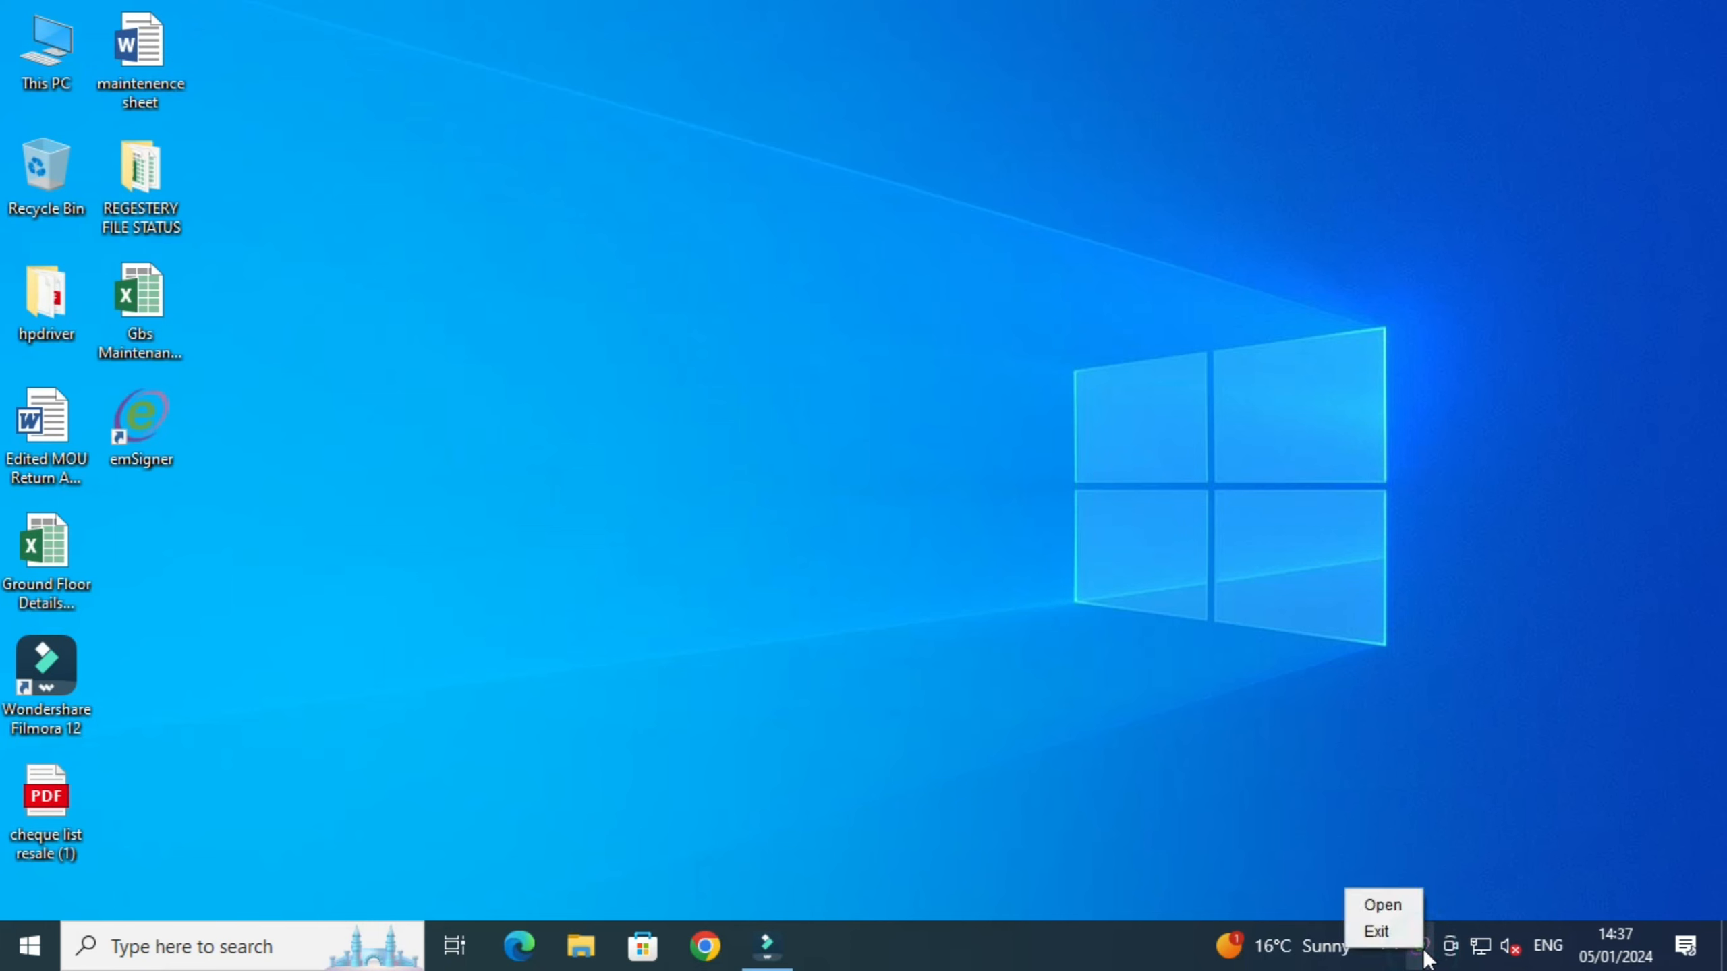
click(1380, 936)
right_click(954, 632)
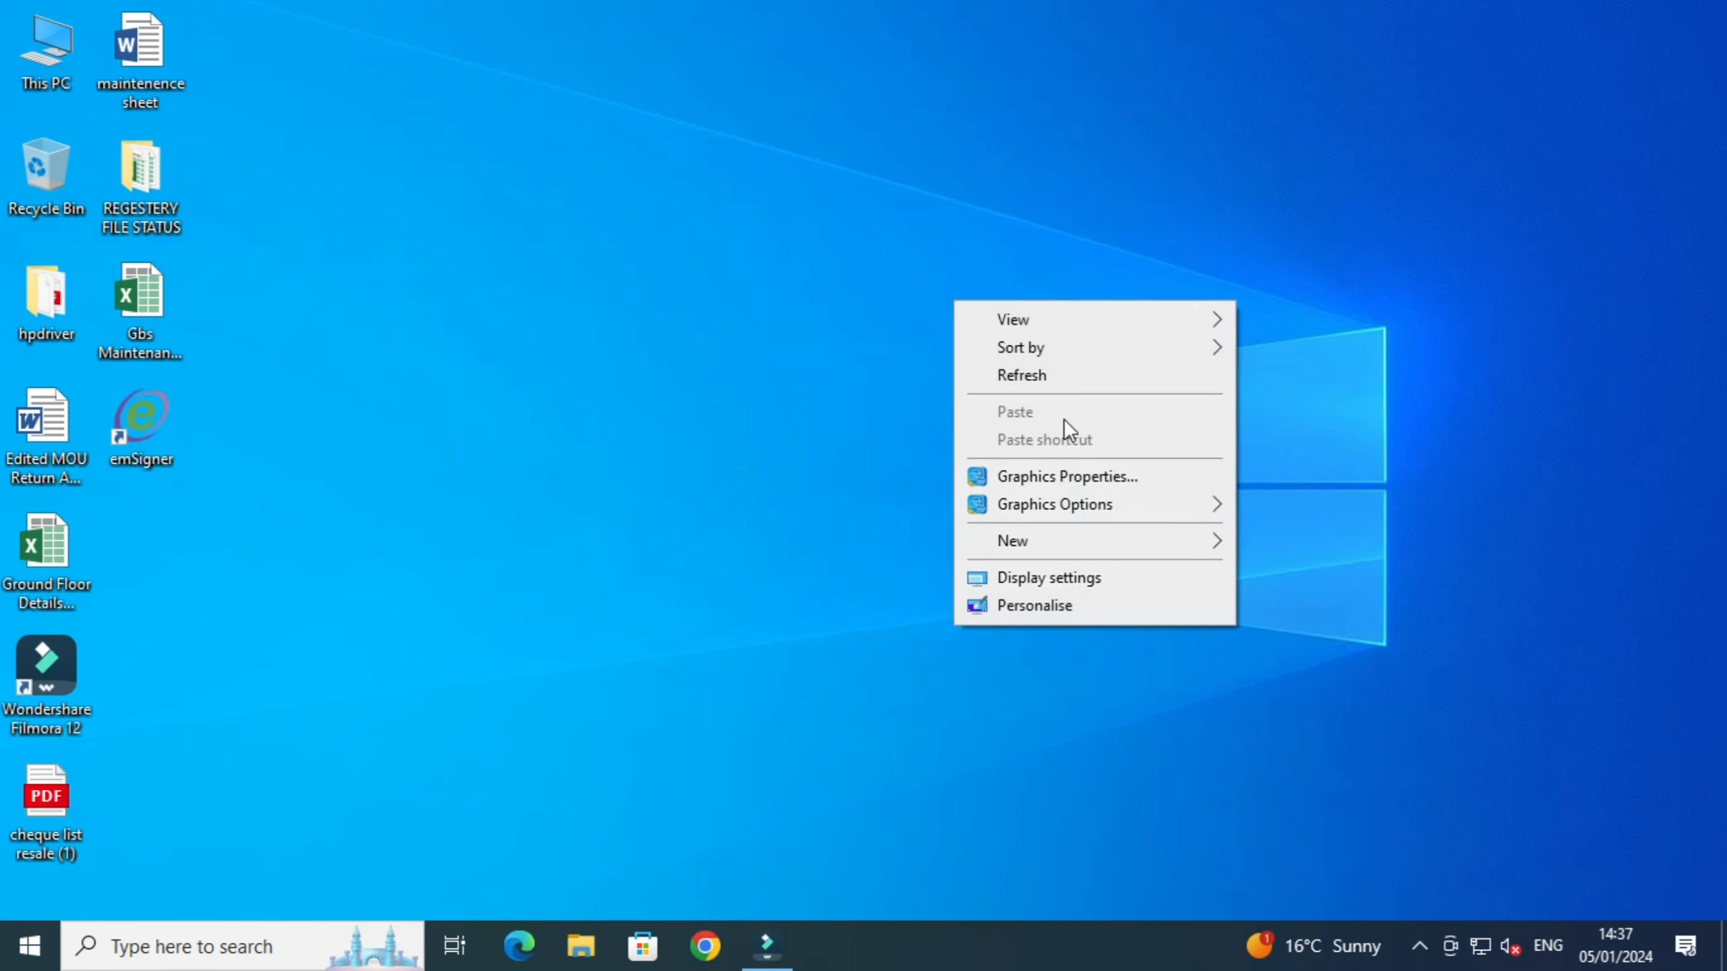
click(1036, 376)
Step: Restart emSigner with administrator rights, acknowledge the service start and collapse its window
right_click(129, 413)
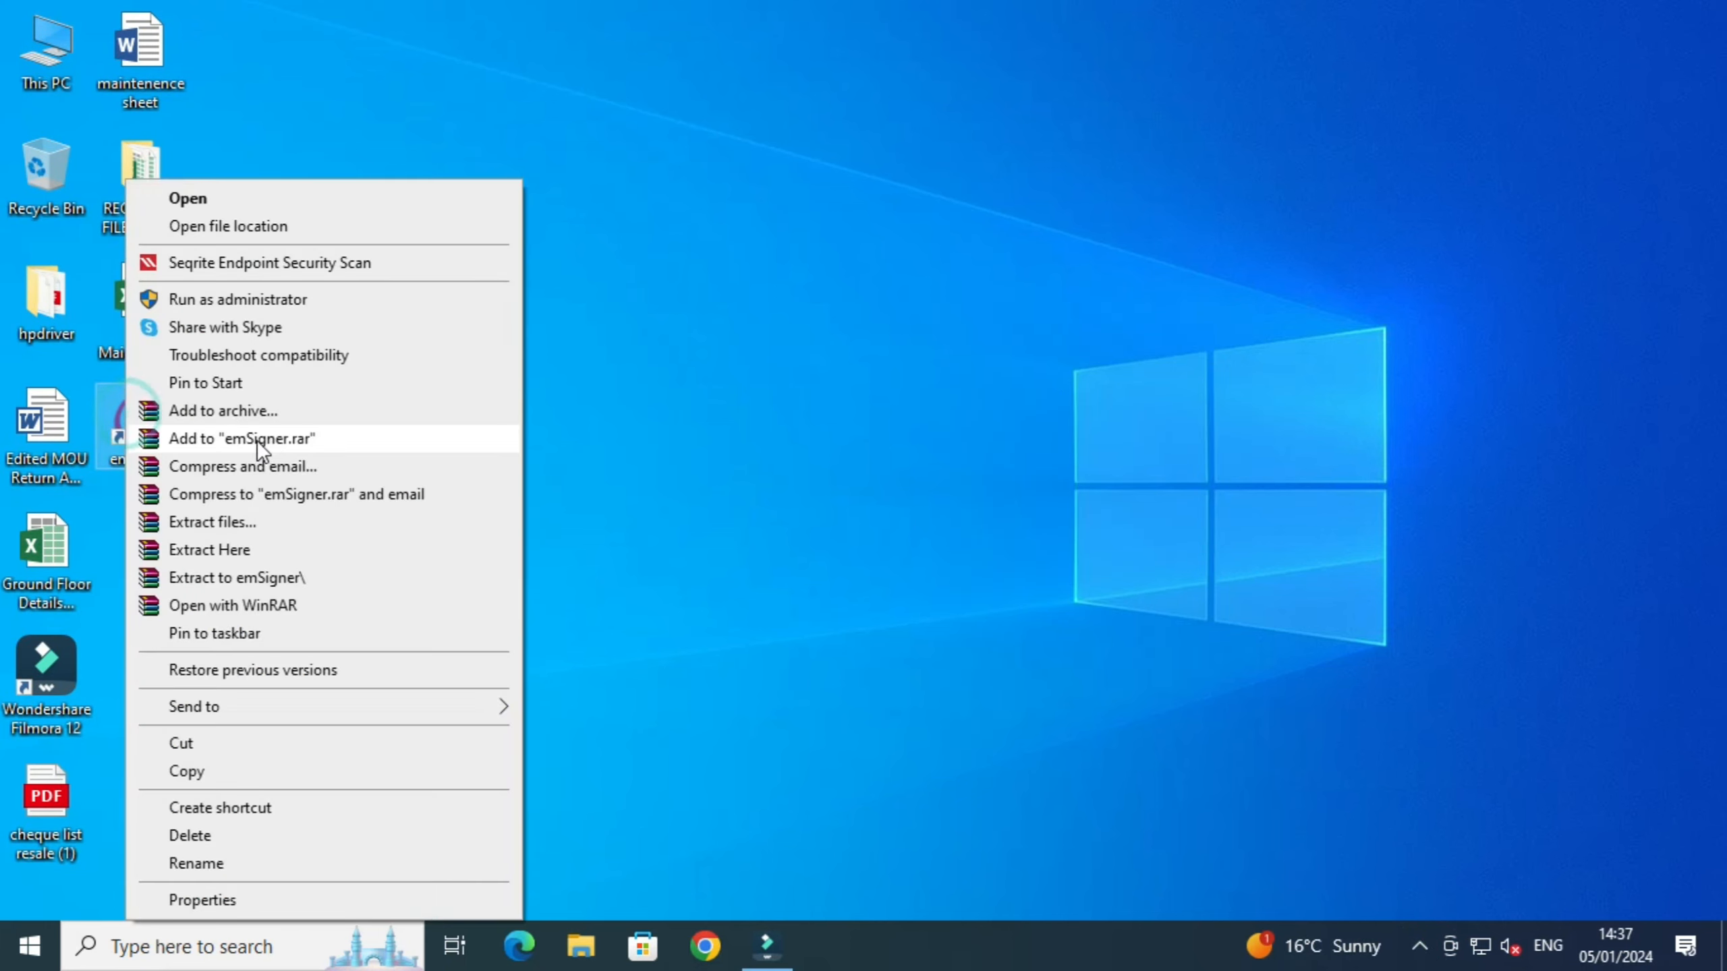
click(250, 299)
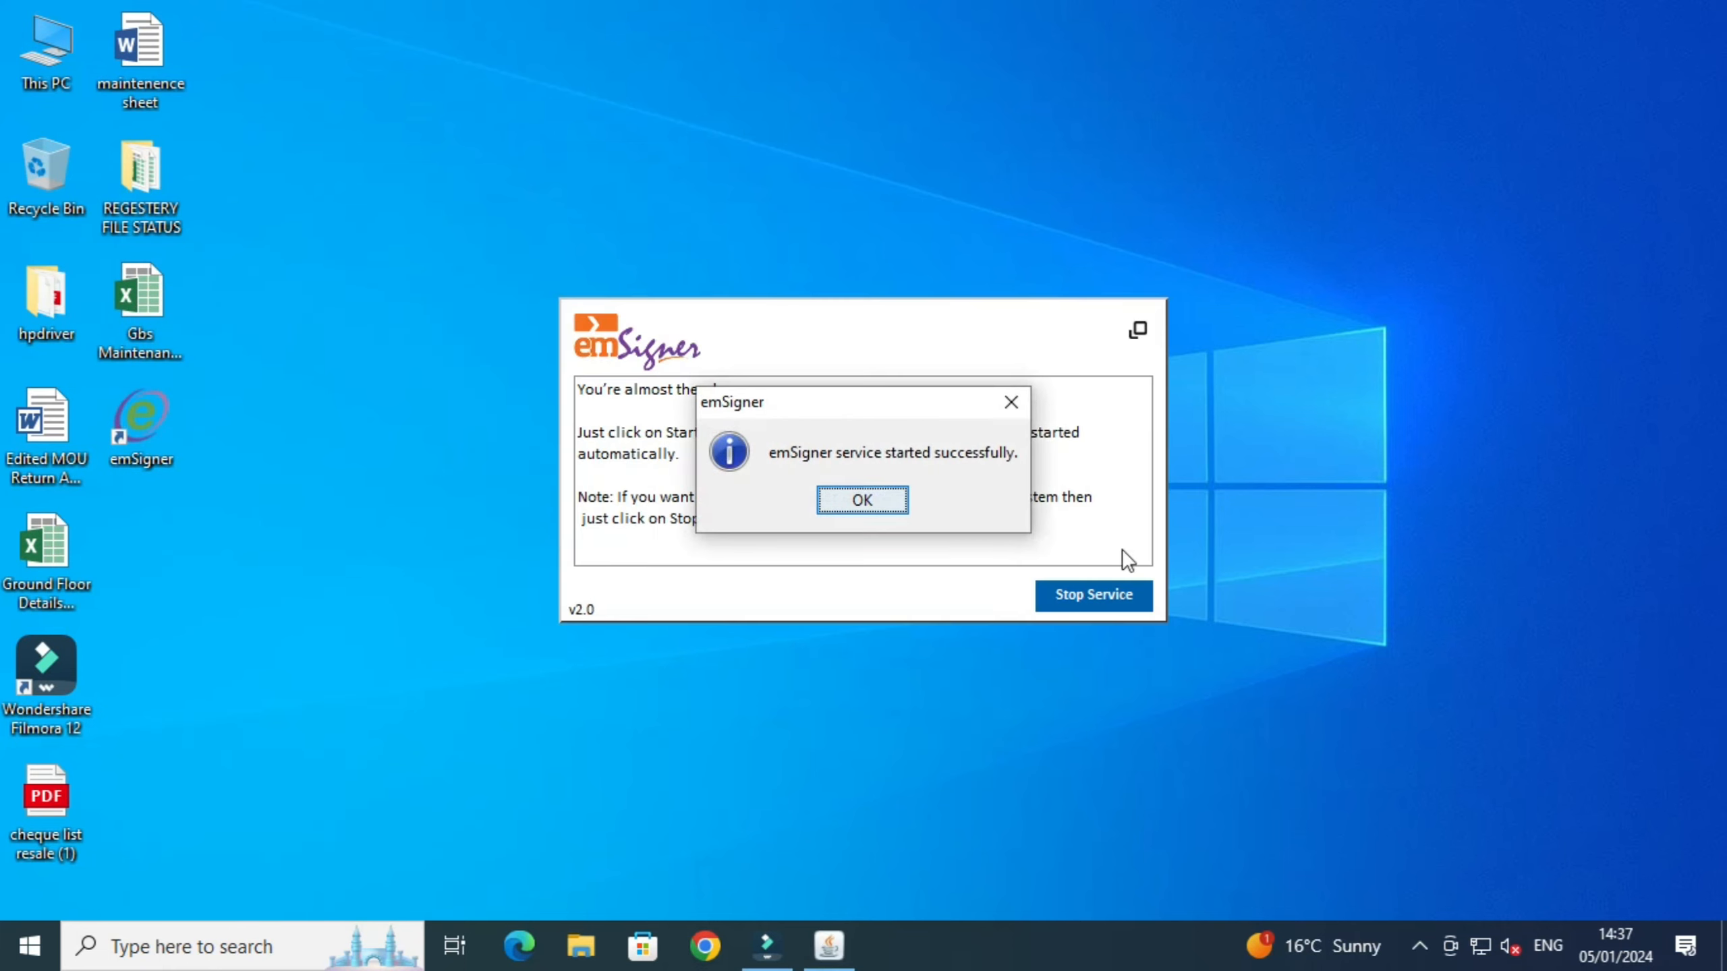
click(854, 491)
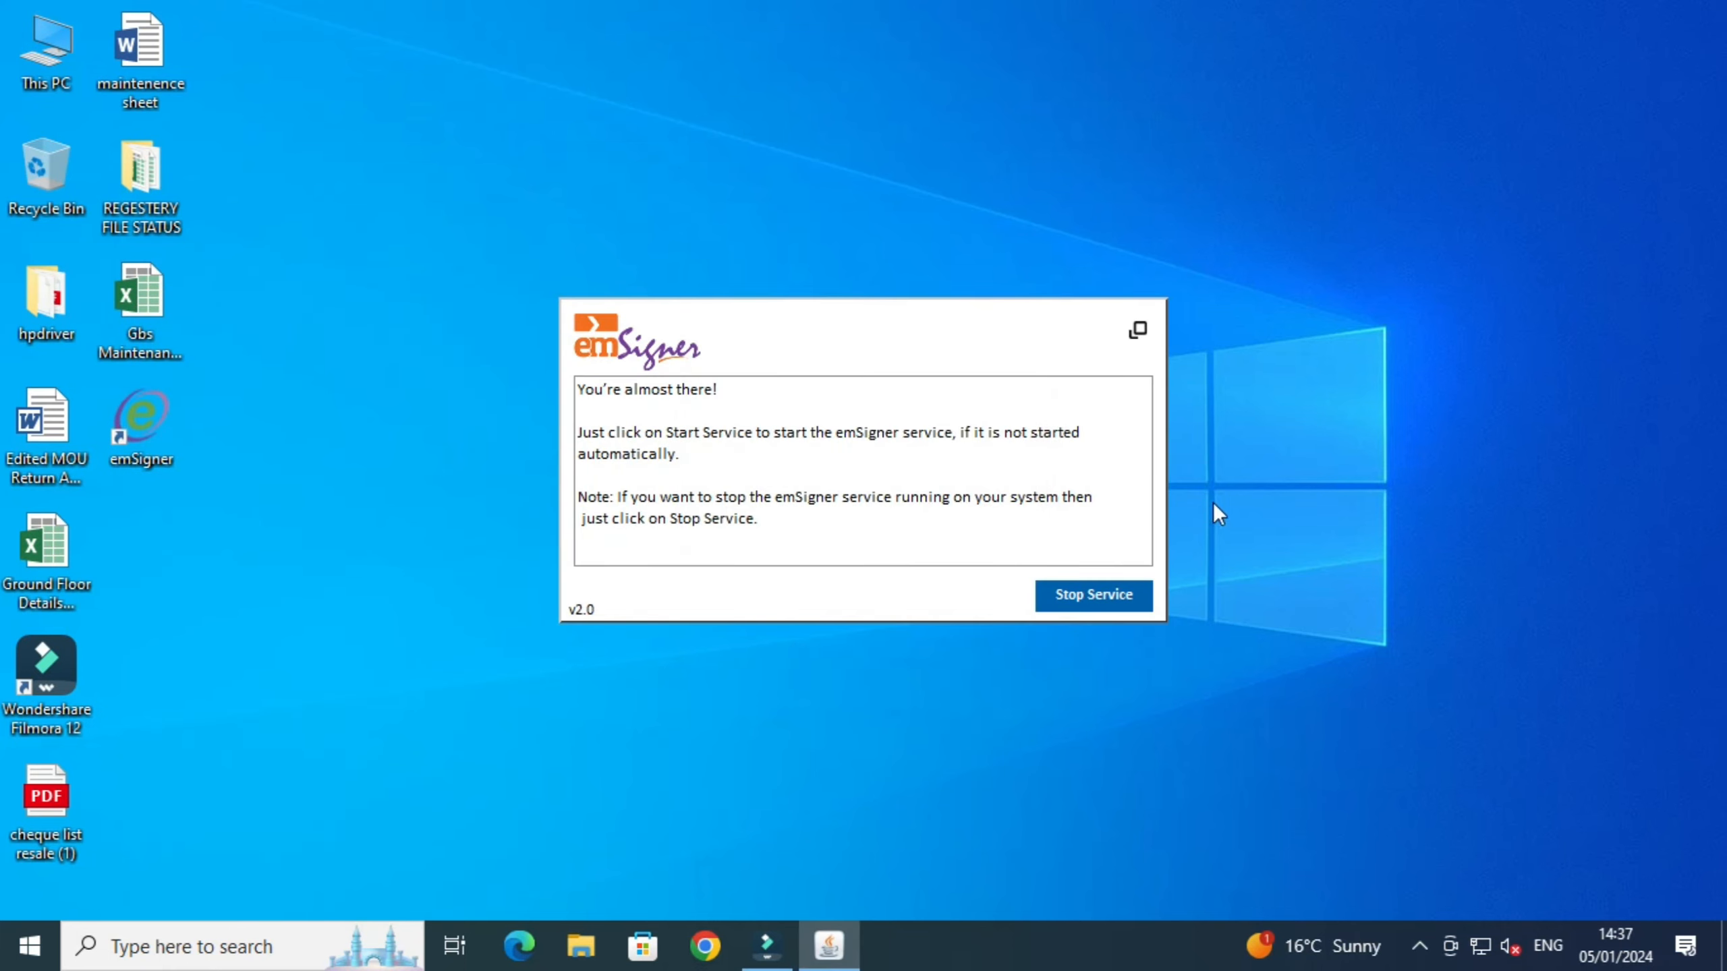
click(1139, 334)
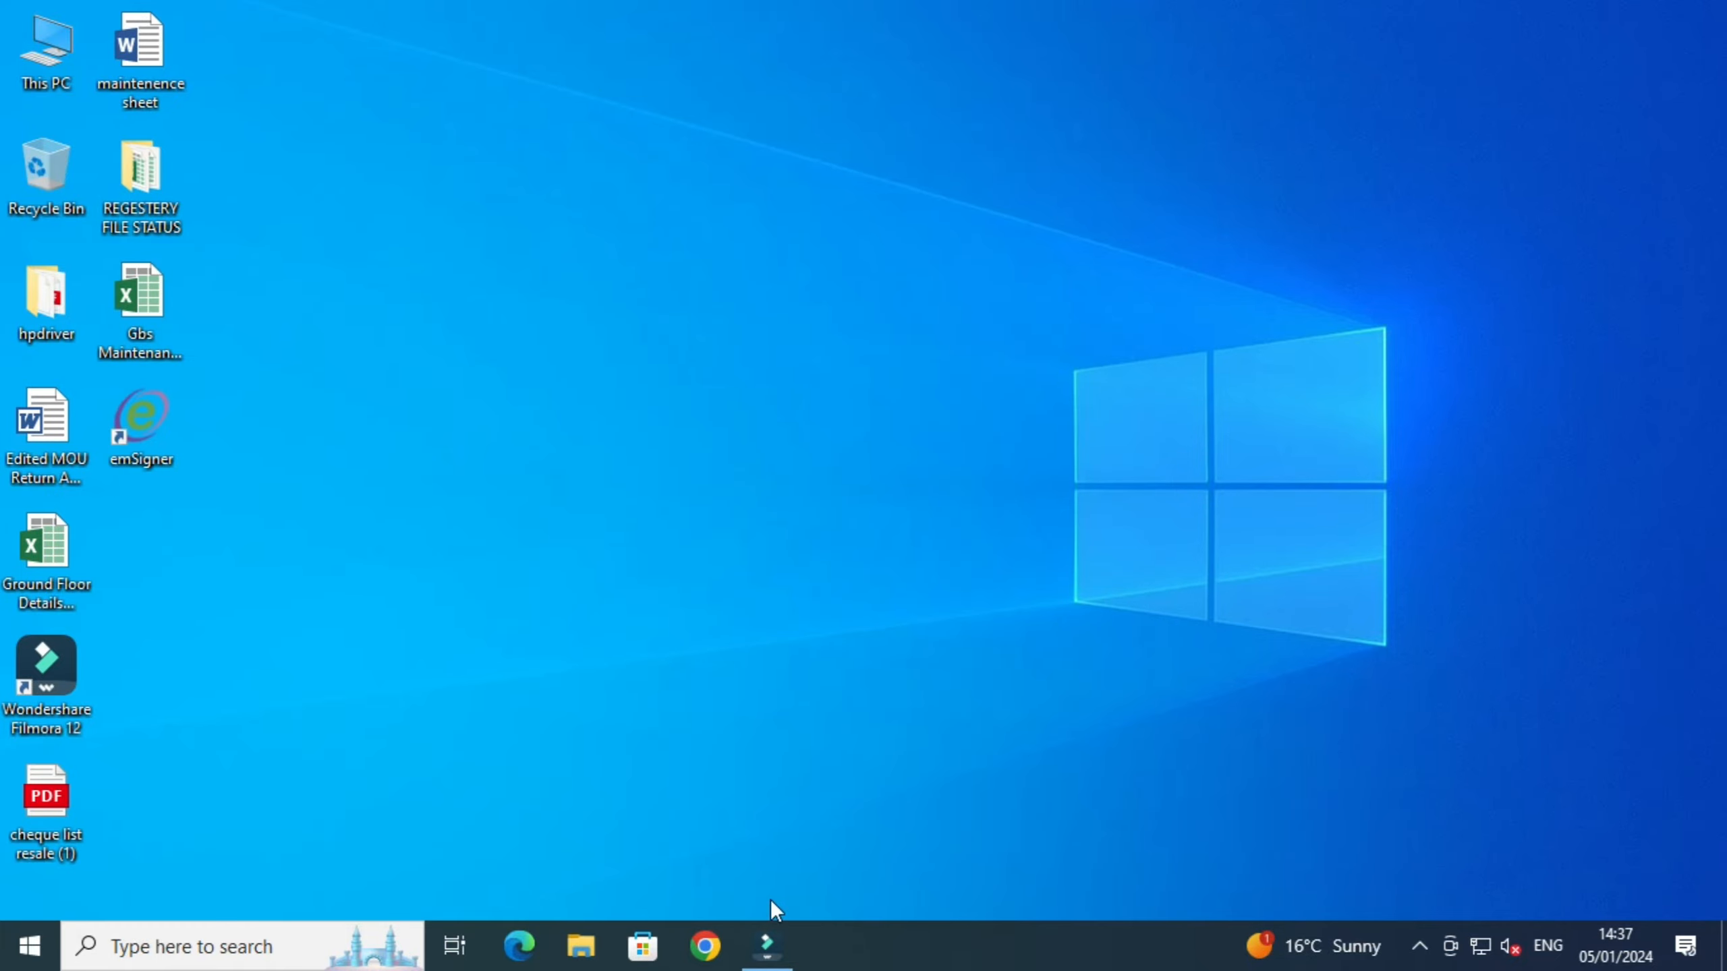
Step: Switch to Chrome, search for "traces login" and open the TRACES site at contents.tdscpc.gov.in, continuing past the caution notice
click(705, 946)
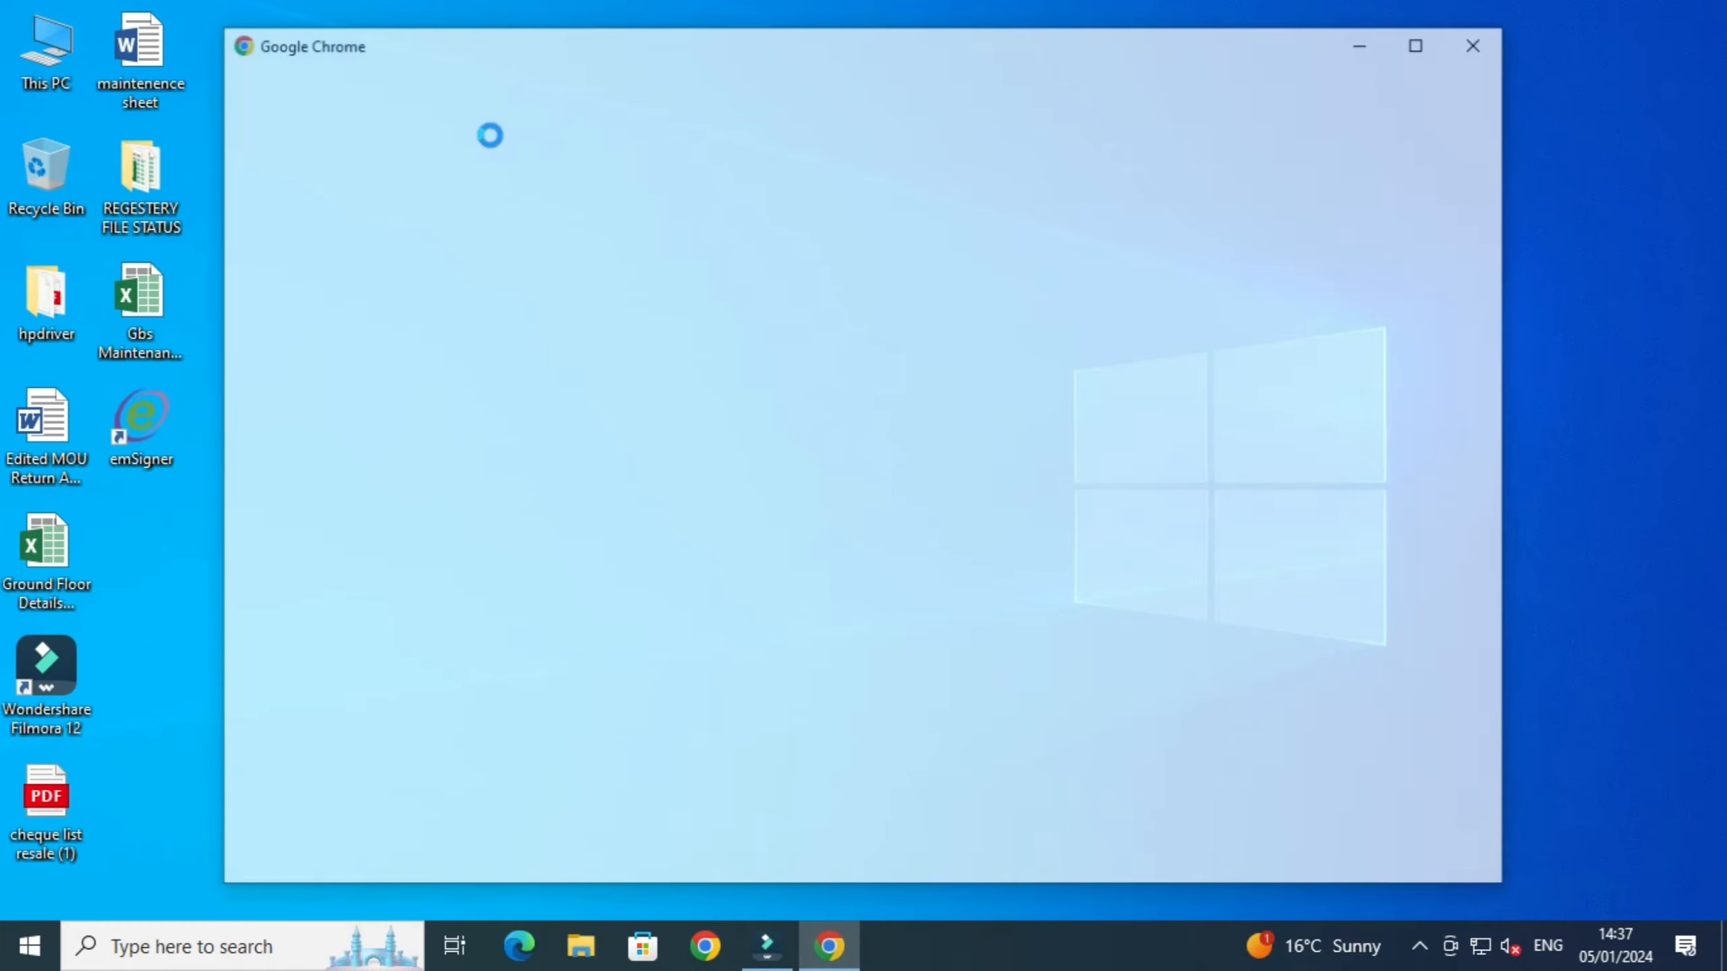
click(522, 585)
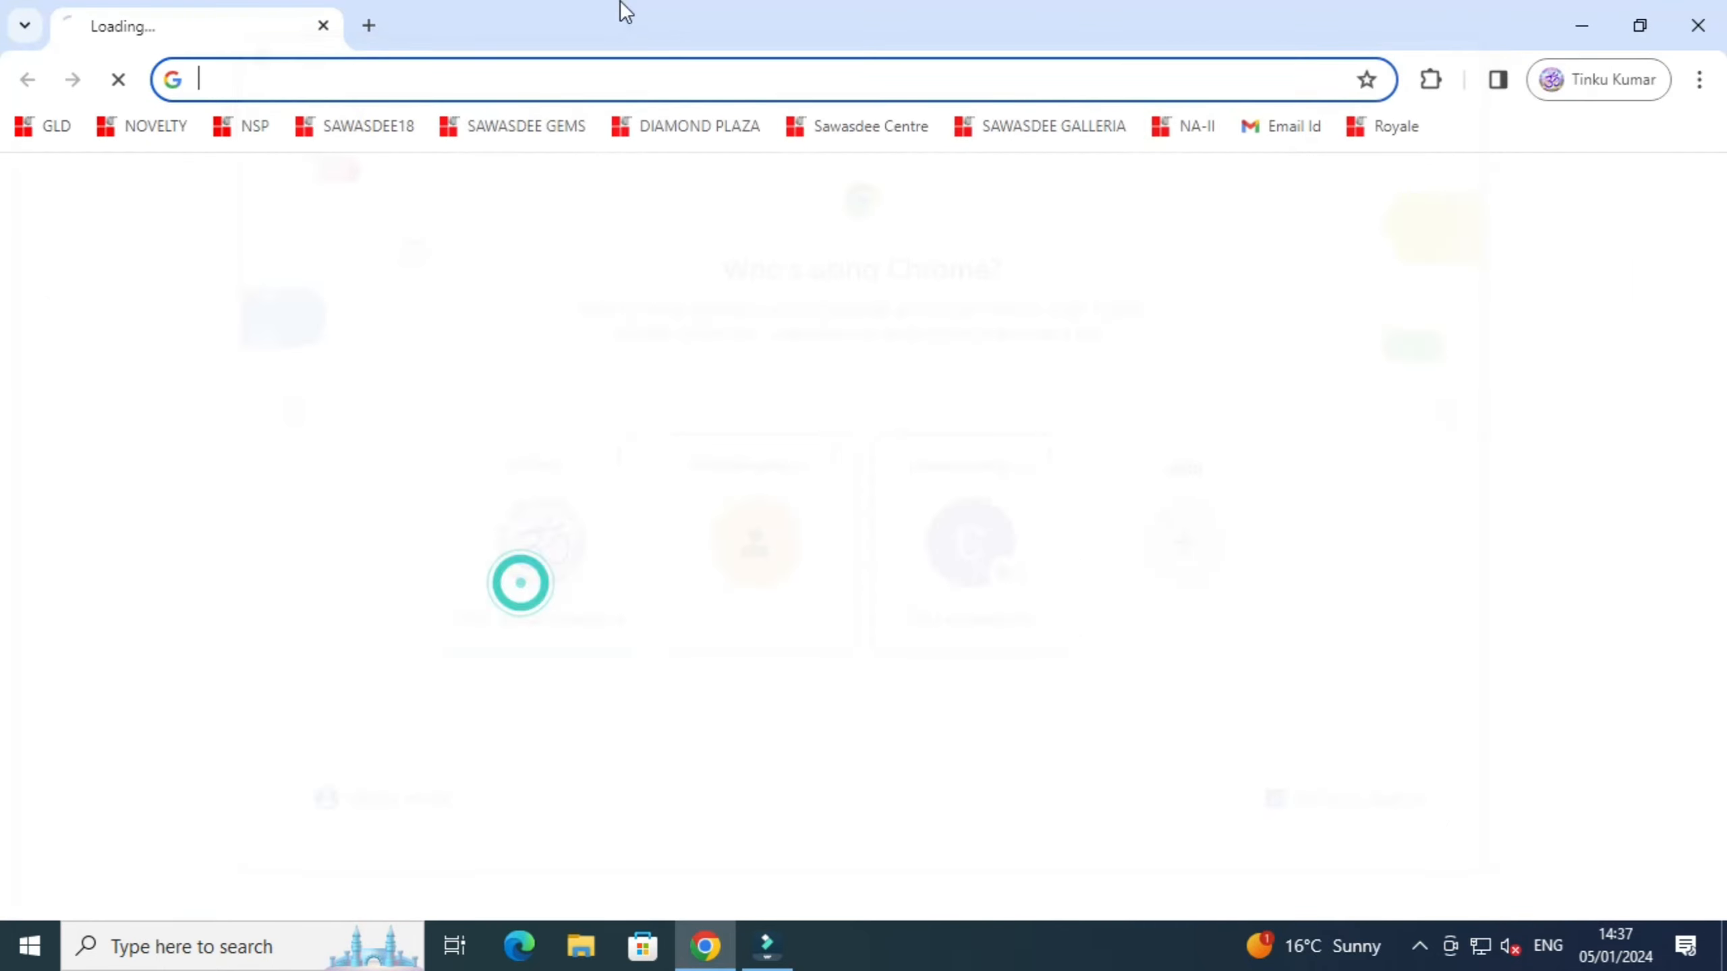
click(544, 73)
text(T)
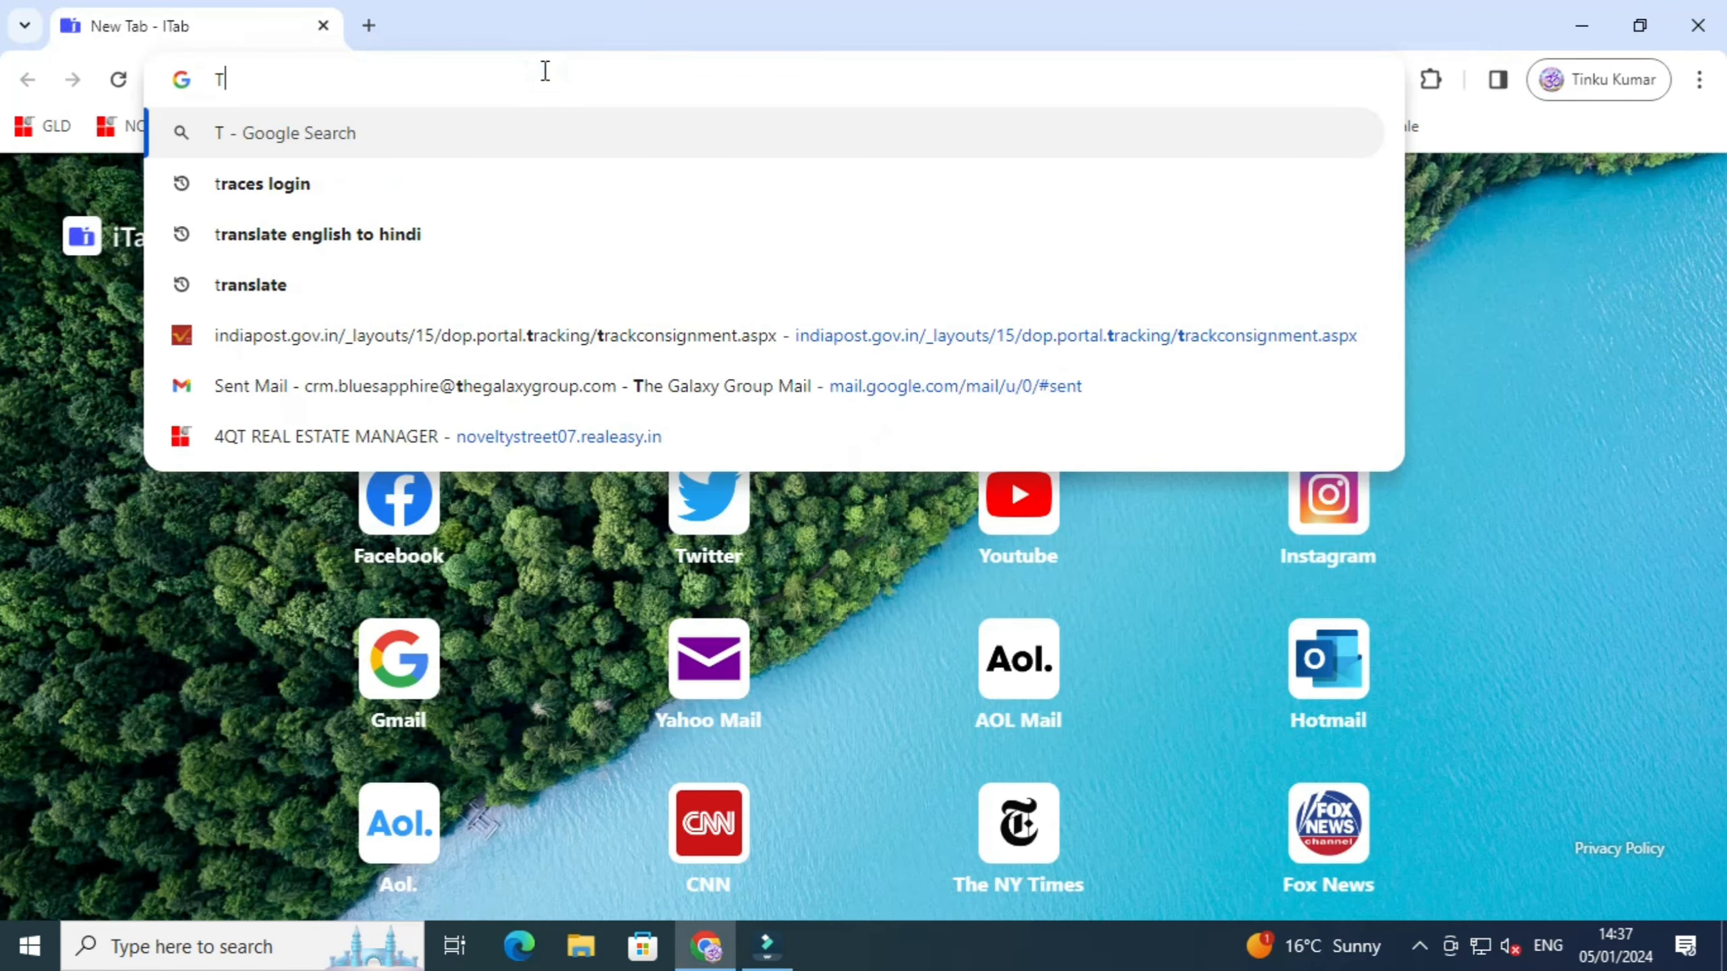
text(RACES)
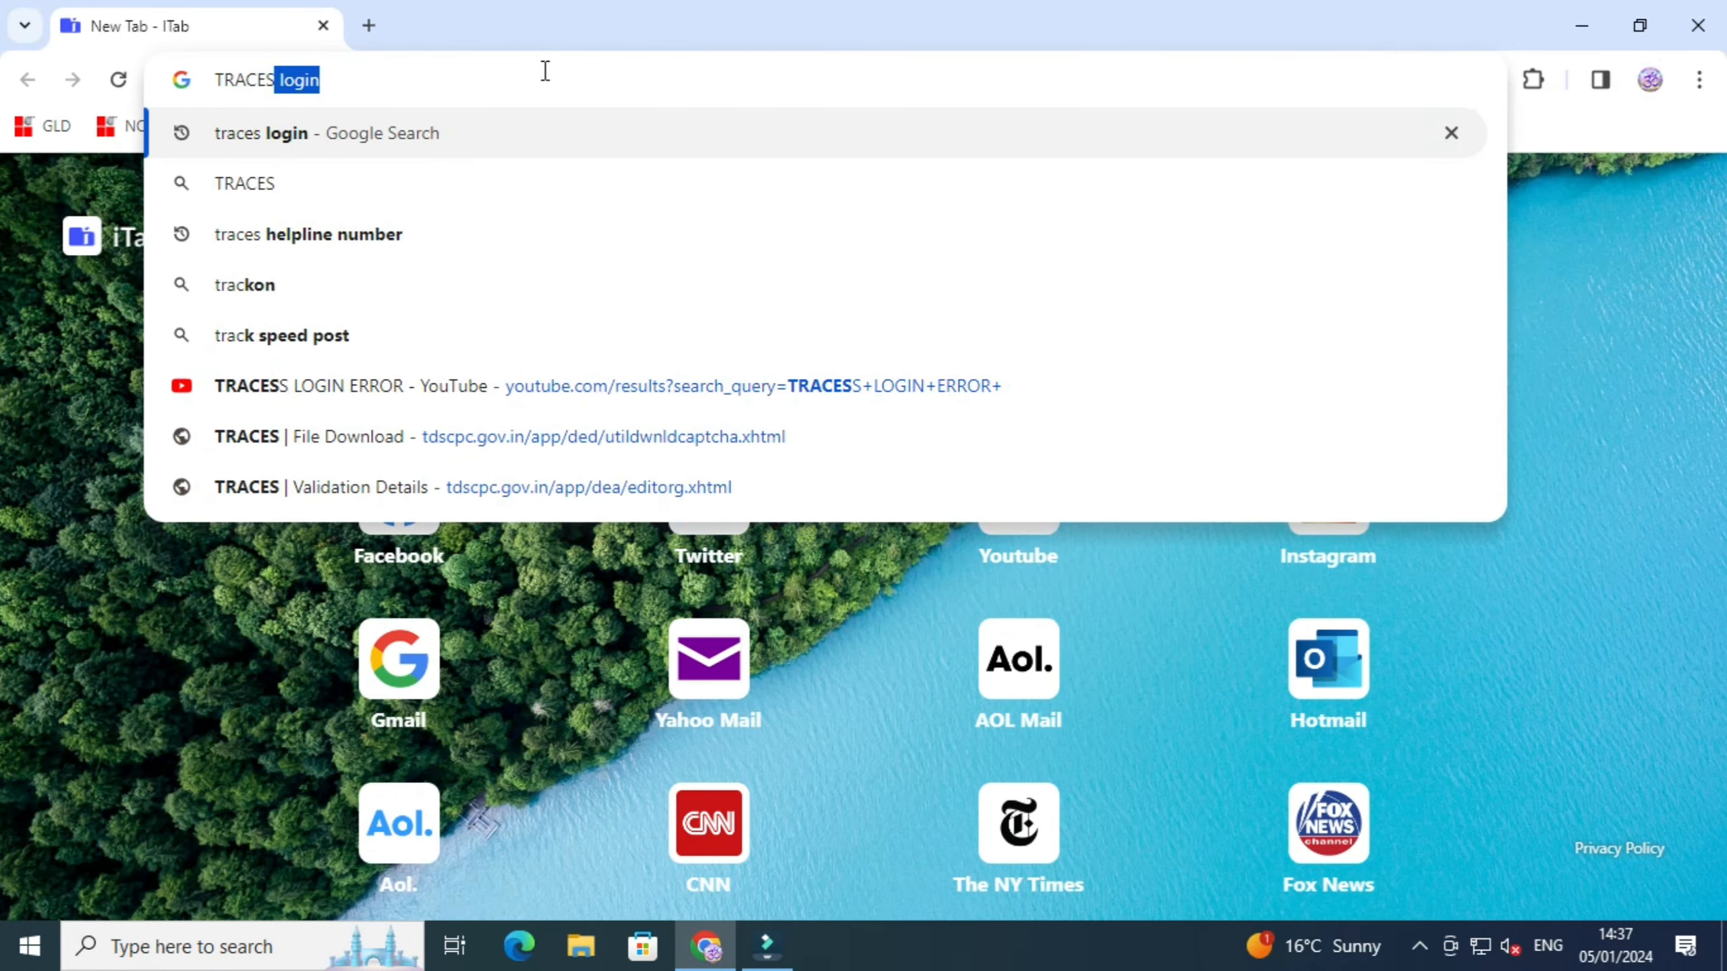
key(Return)
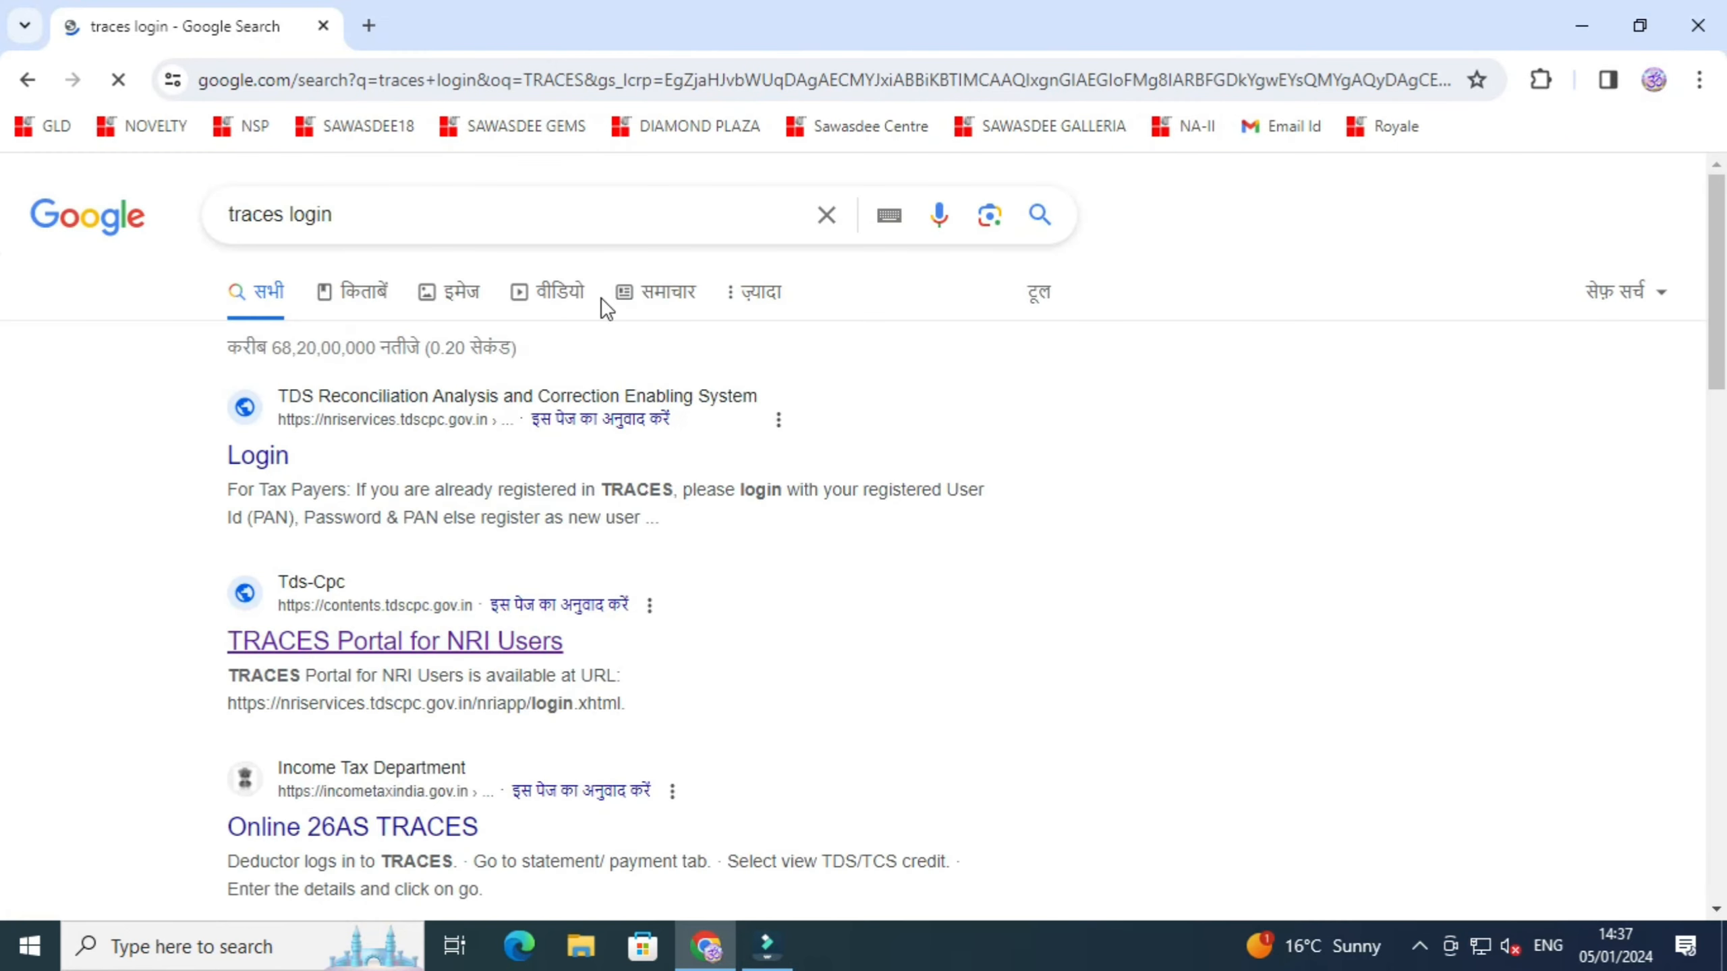
click(291, 607)
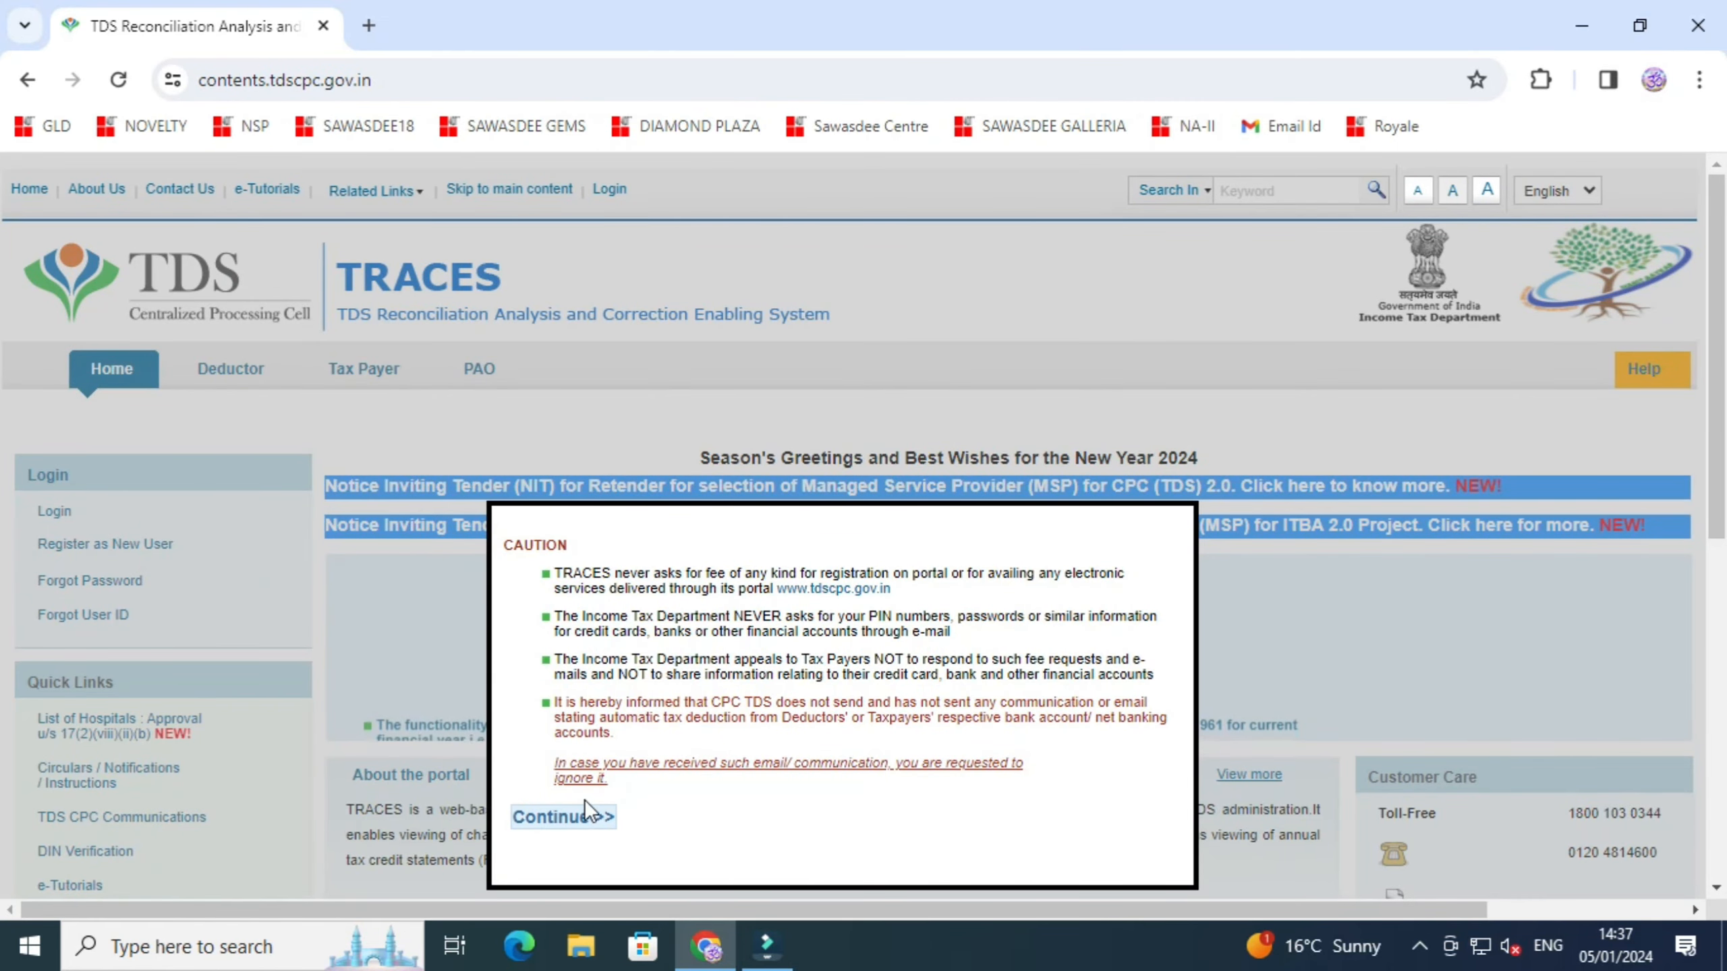
click(544, 818)
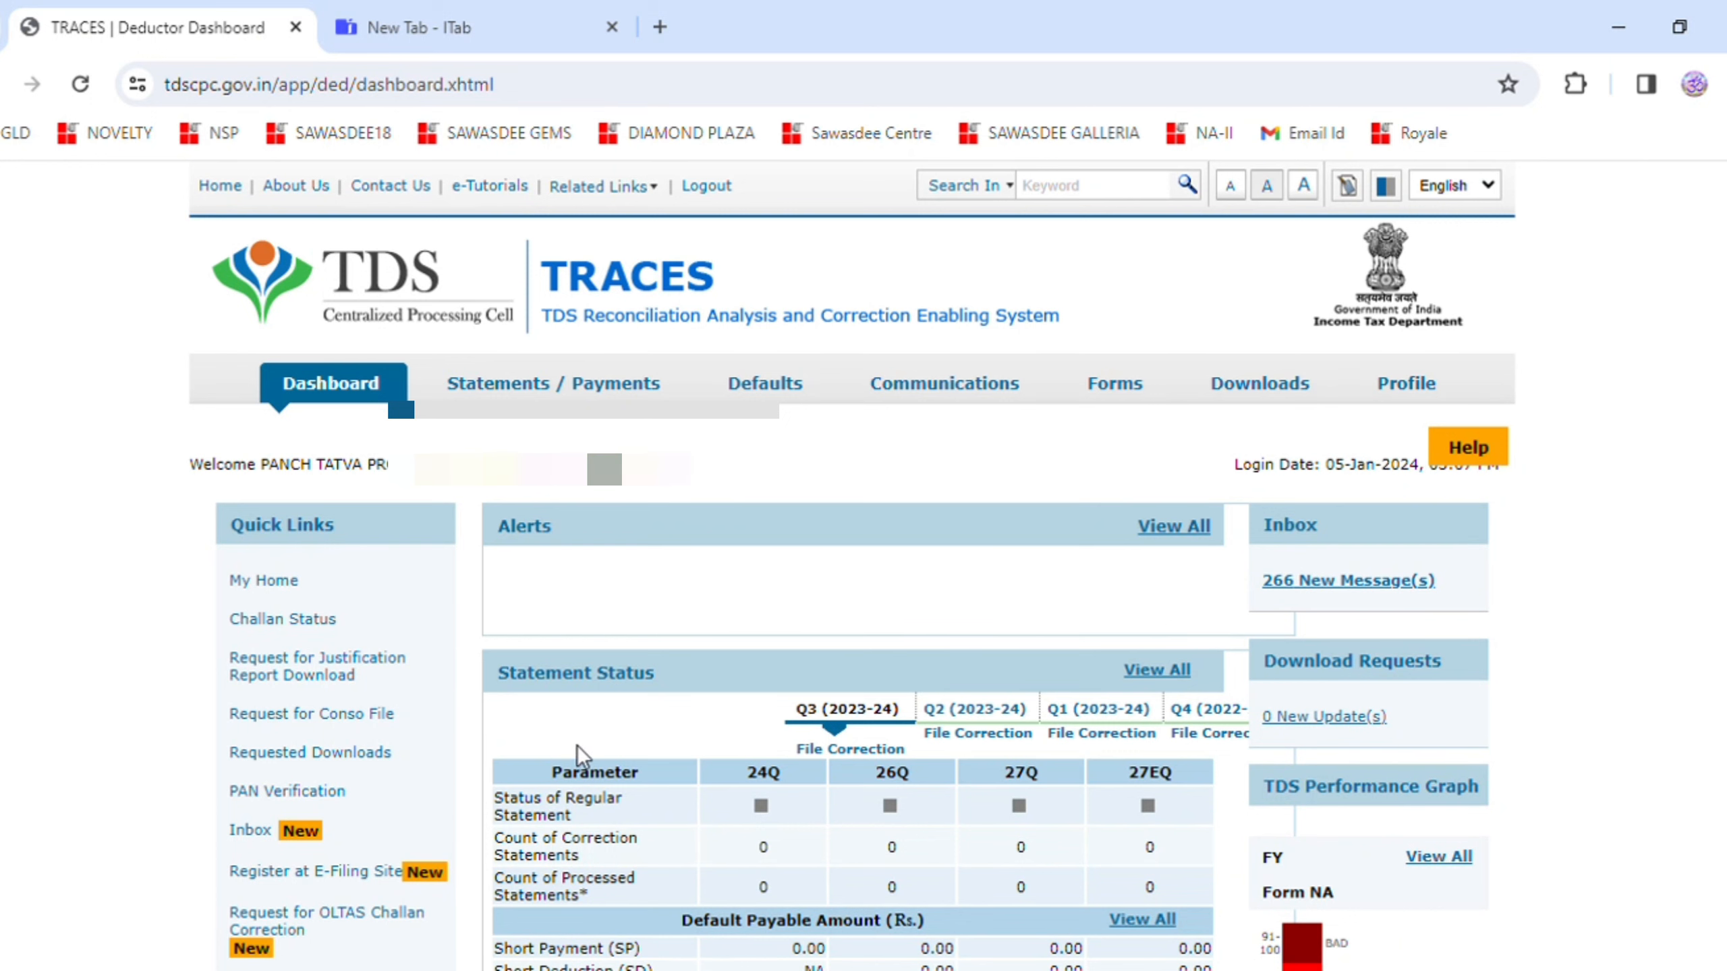
Step: List all requests under Track Correction Request and open the In Progress Form 26Q request for Q2 2023-24
mouse_move(762, 395)
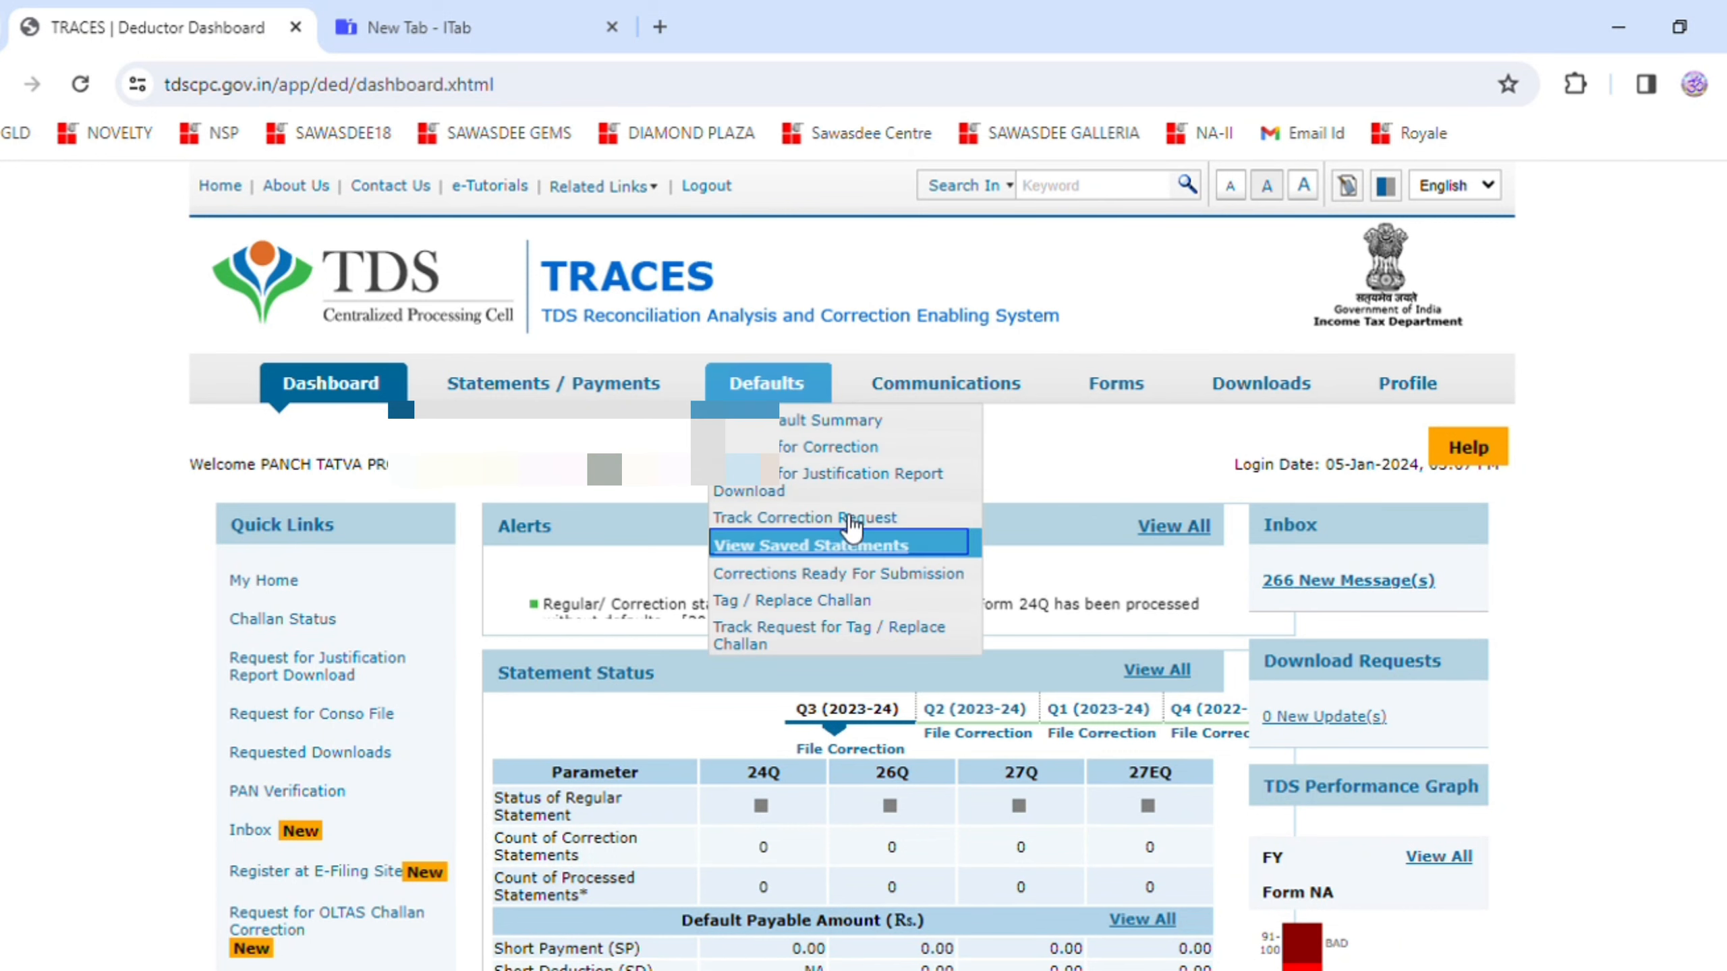
click(850, 517)
click(503, 588)
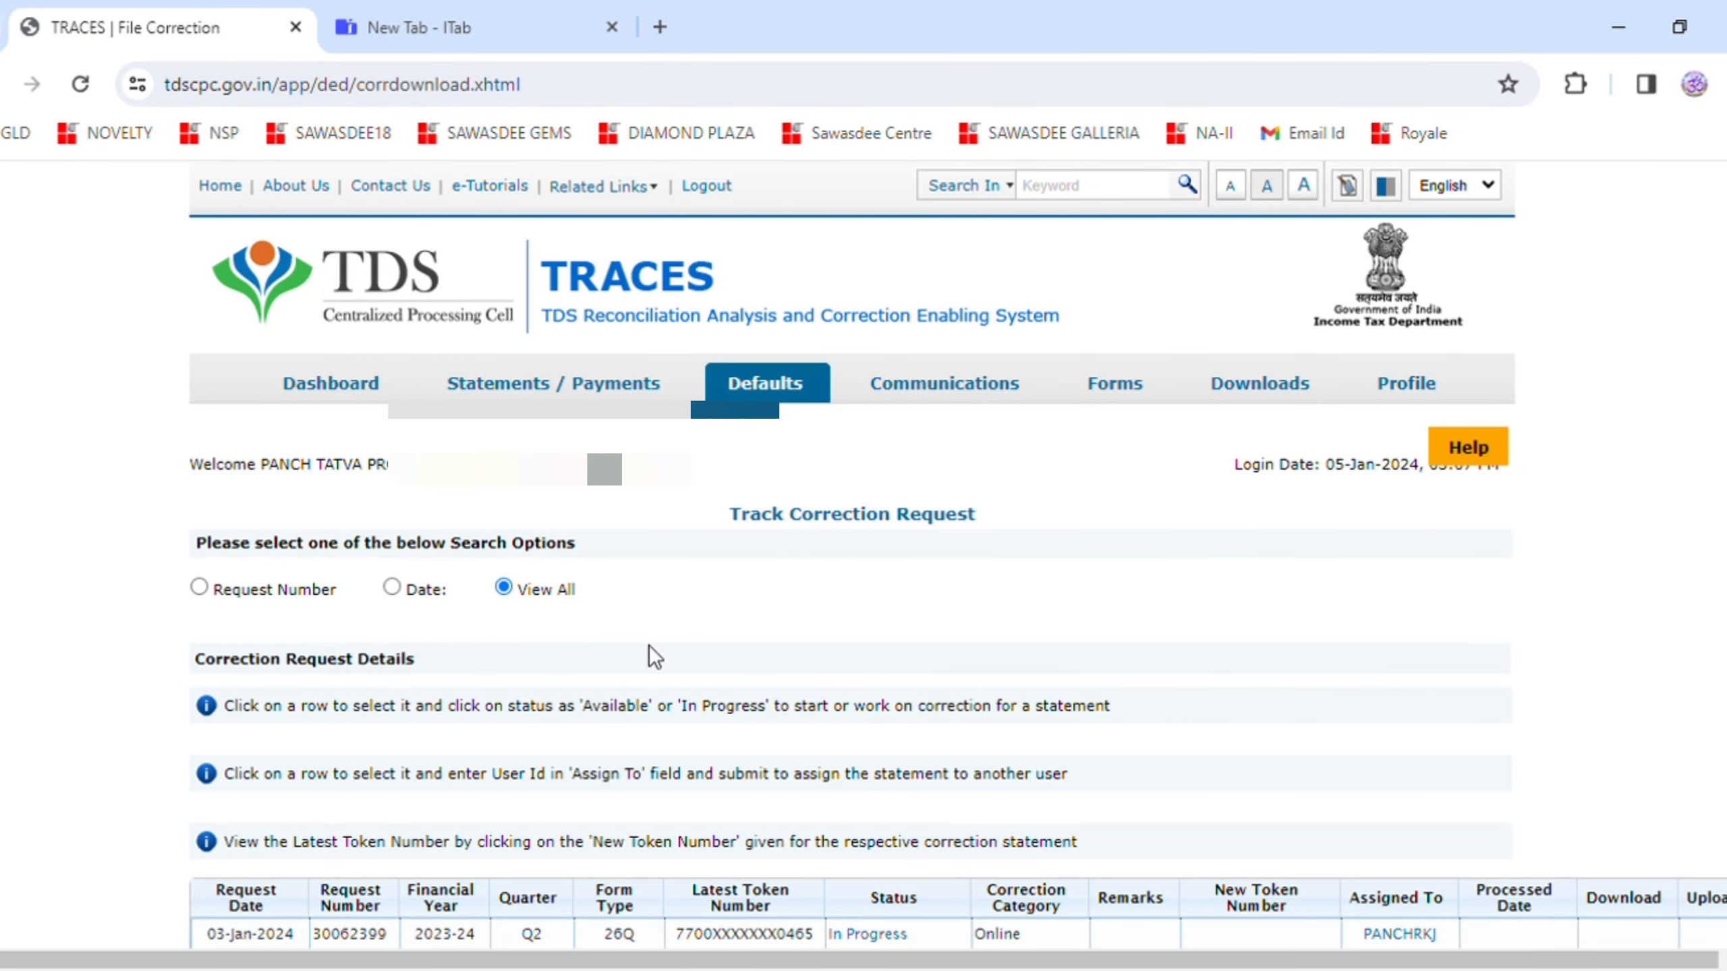
scroll(683, 634, down, 5)
click(853, 544)
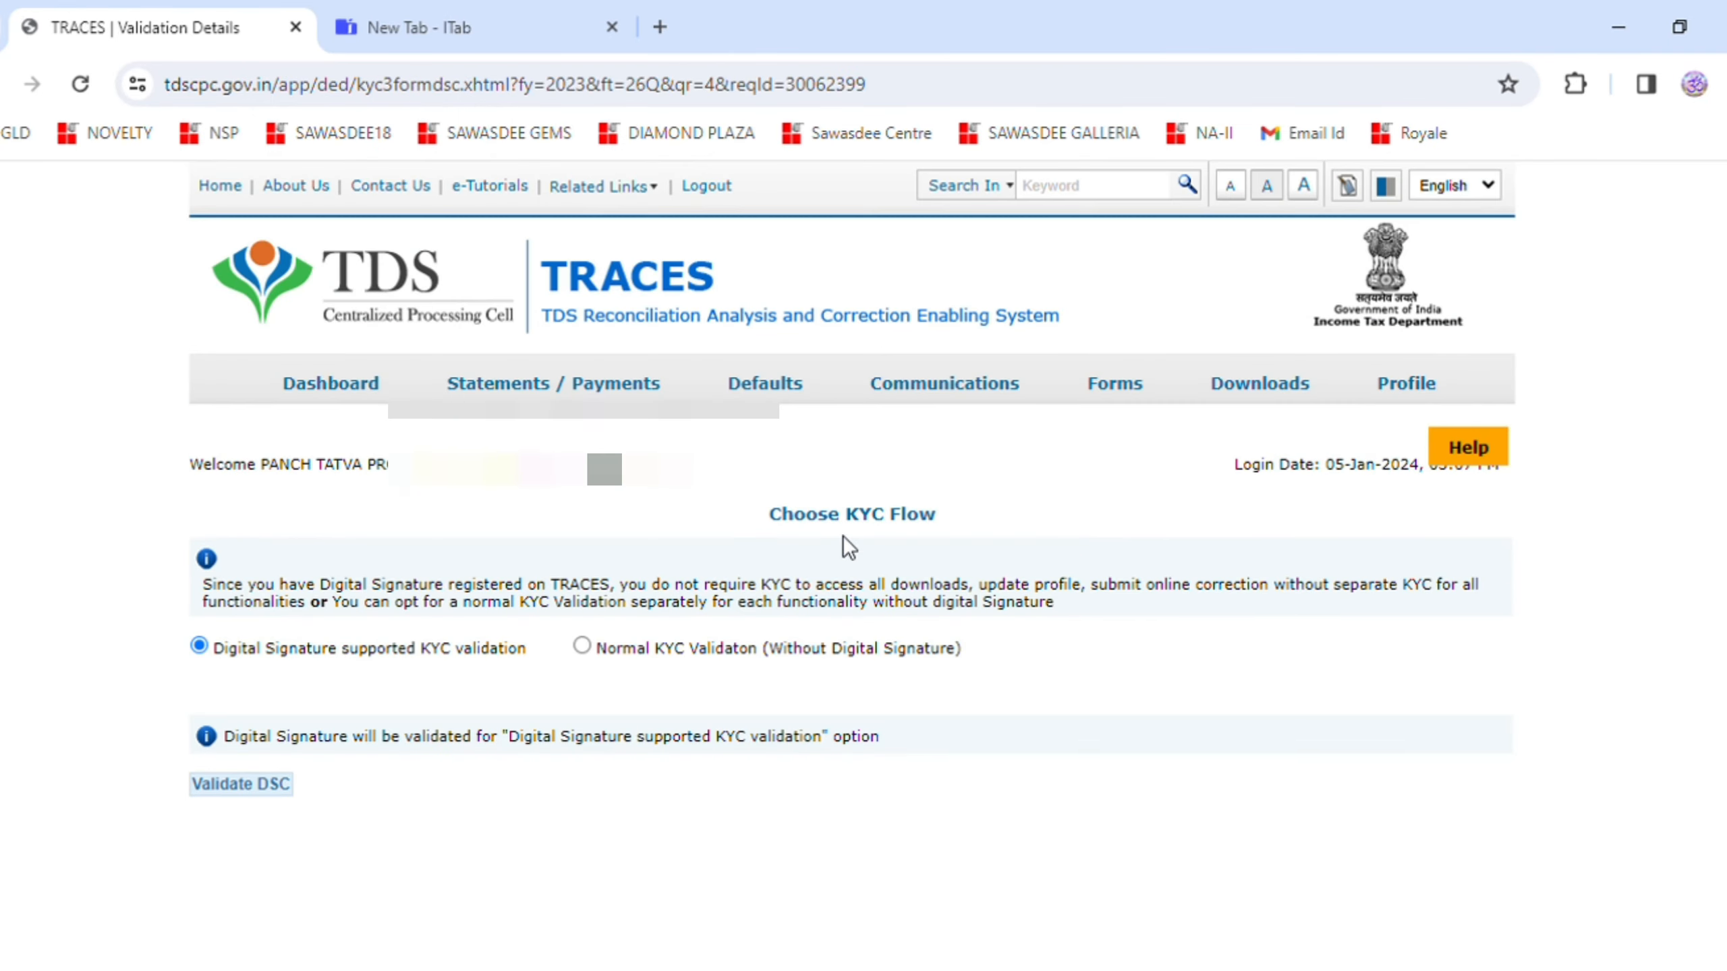
Step: Start validating the digital signature with Digital Signature supported KYC validation selected
click(282, 786)
click(1424, 387)
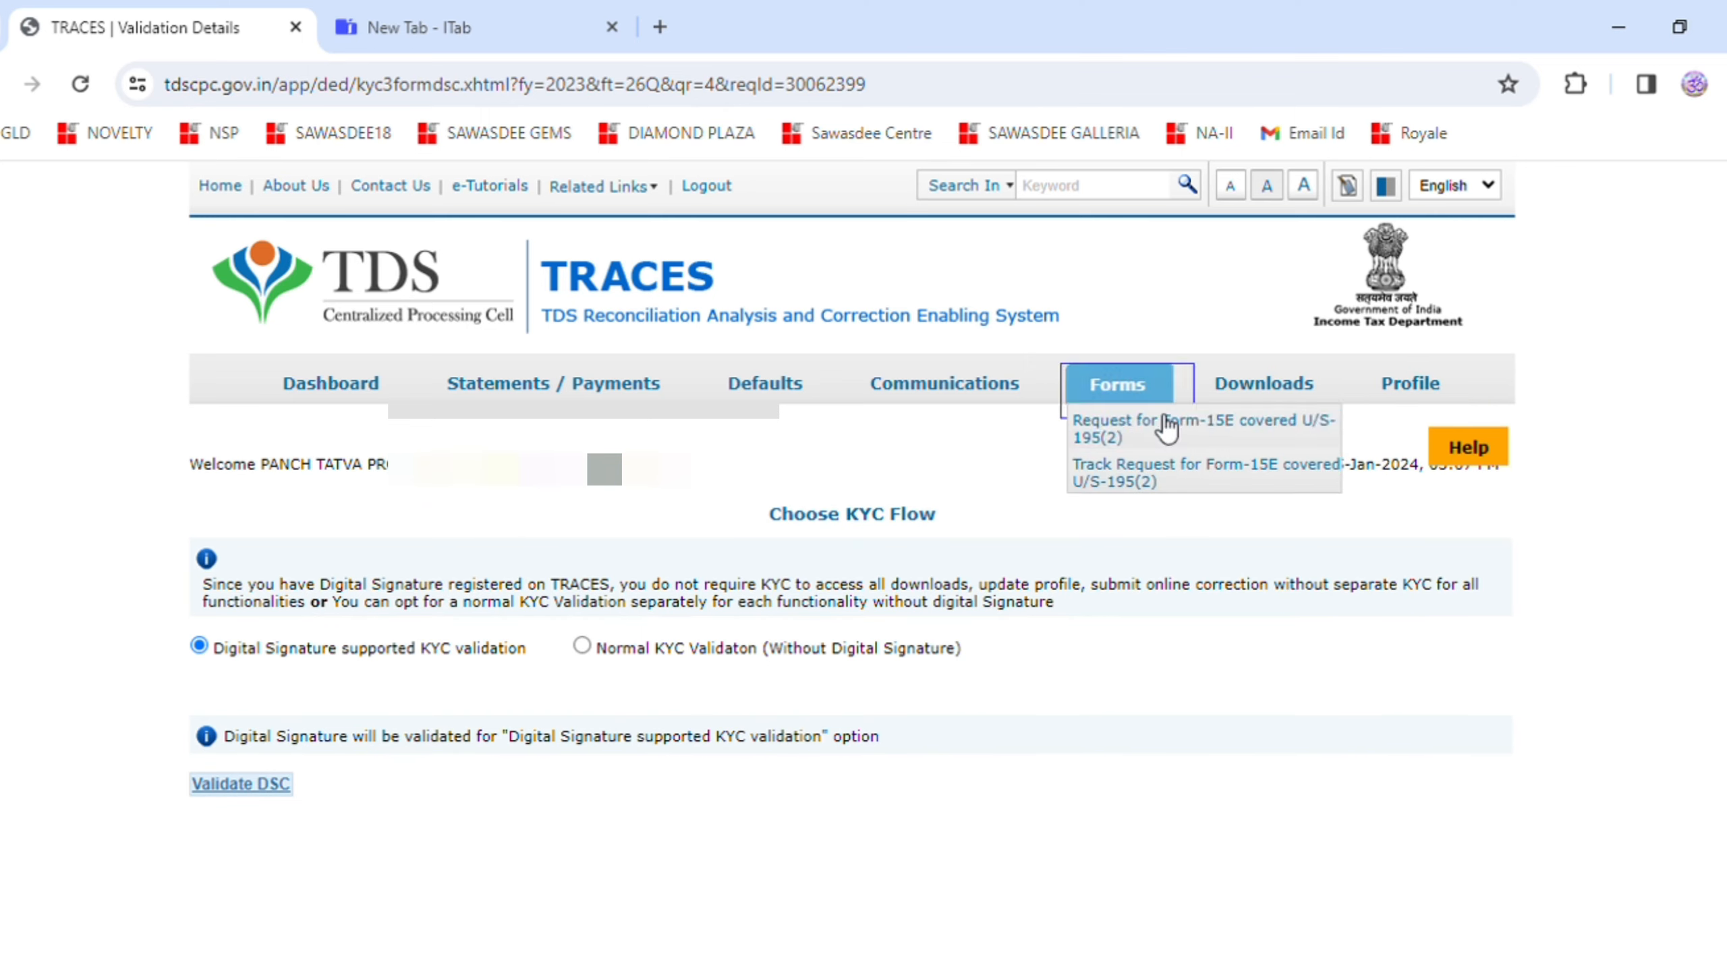
click(215, 786)
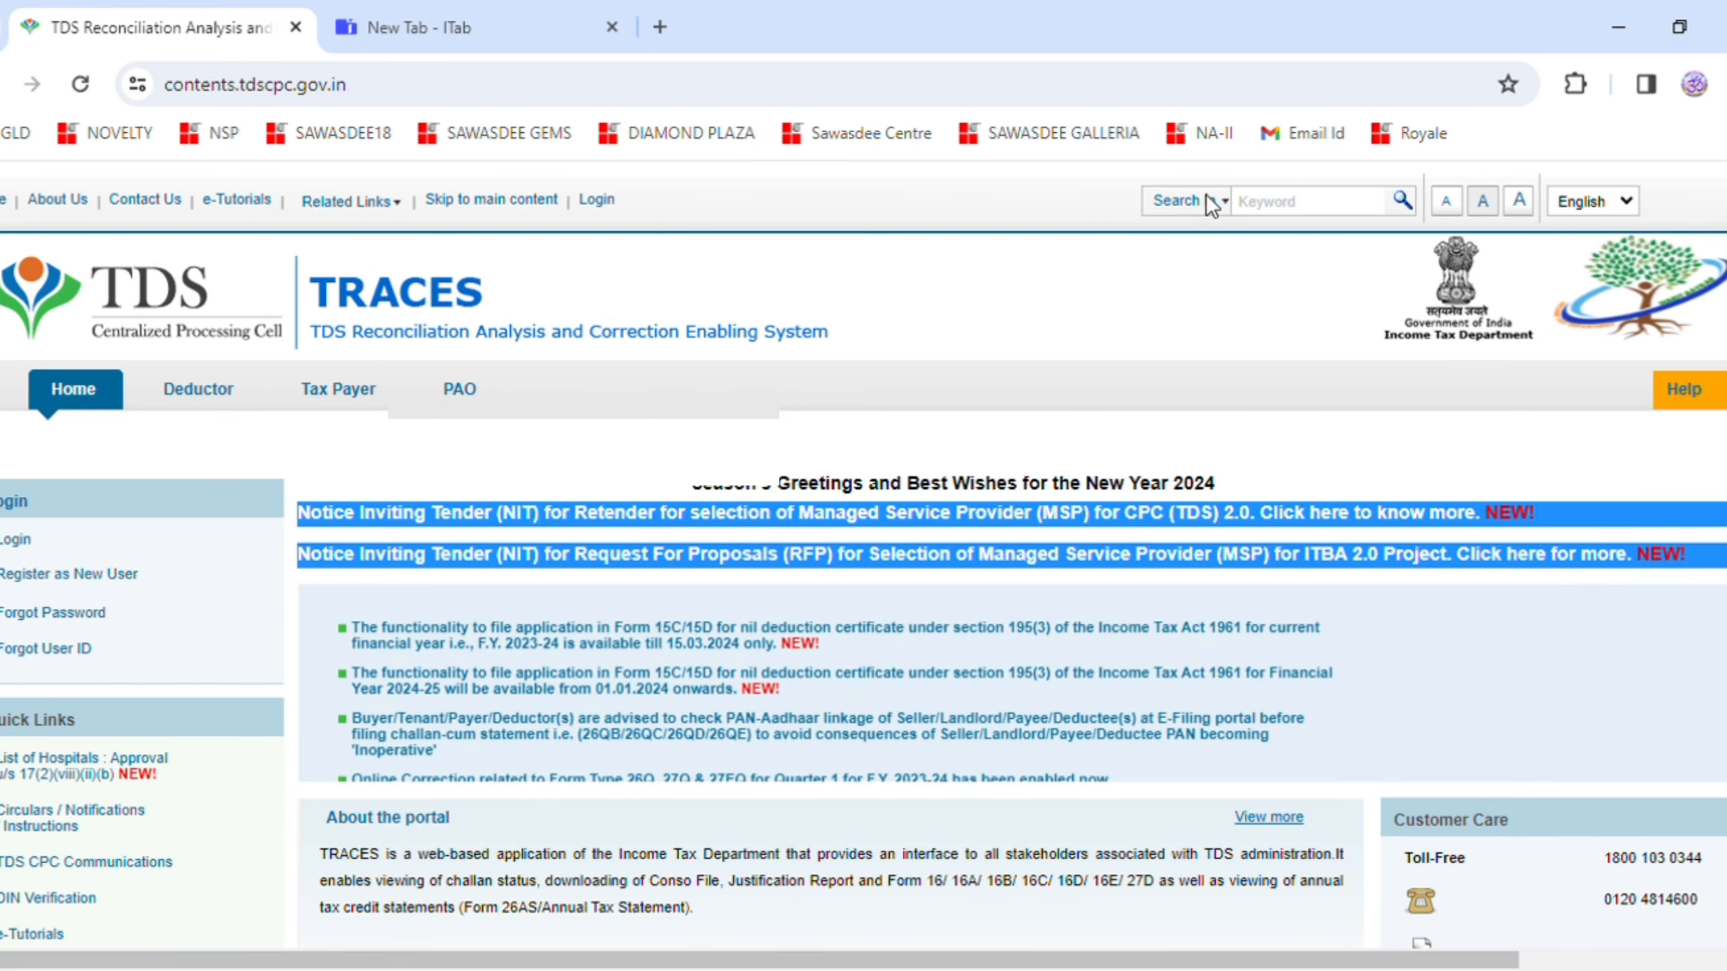
Step: Open the login page from the TRACES home page
click(329, 425)
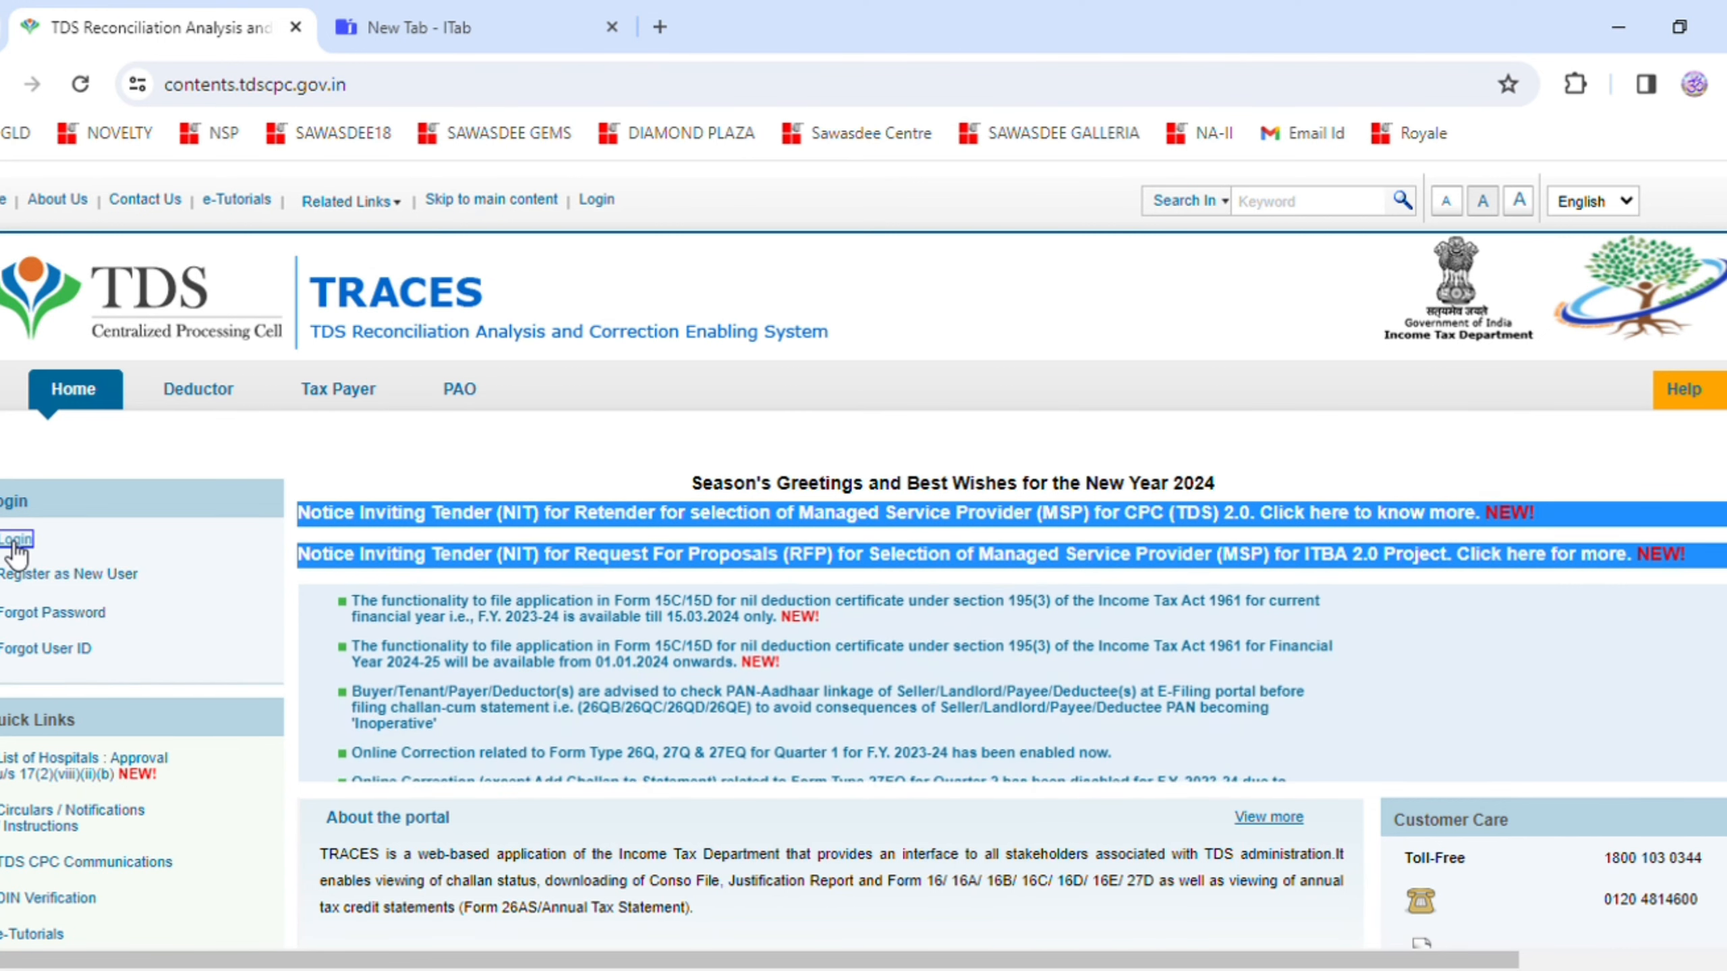
click(17, 542)
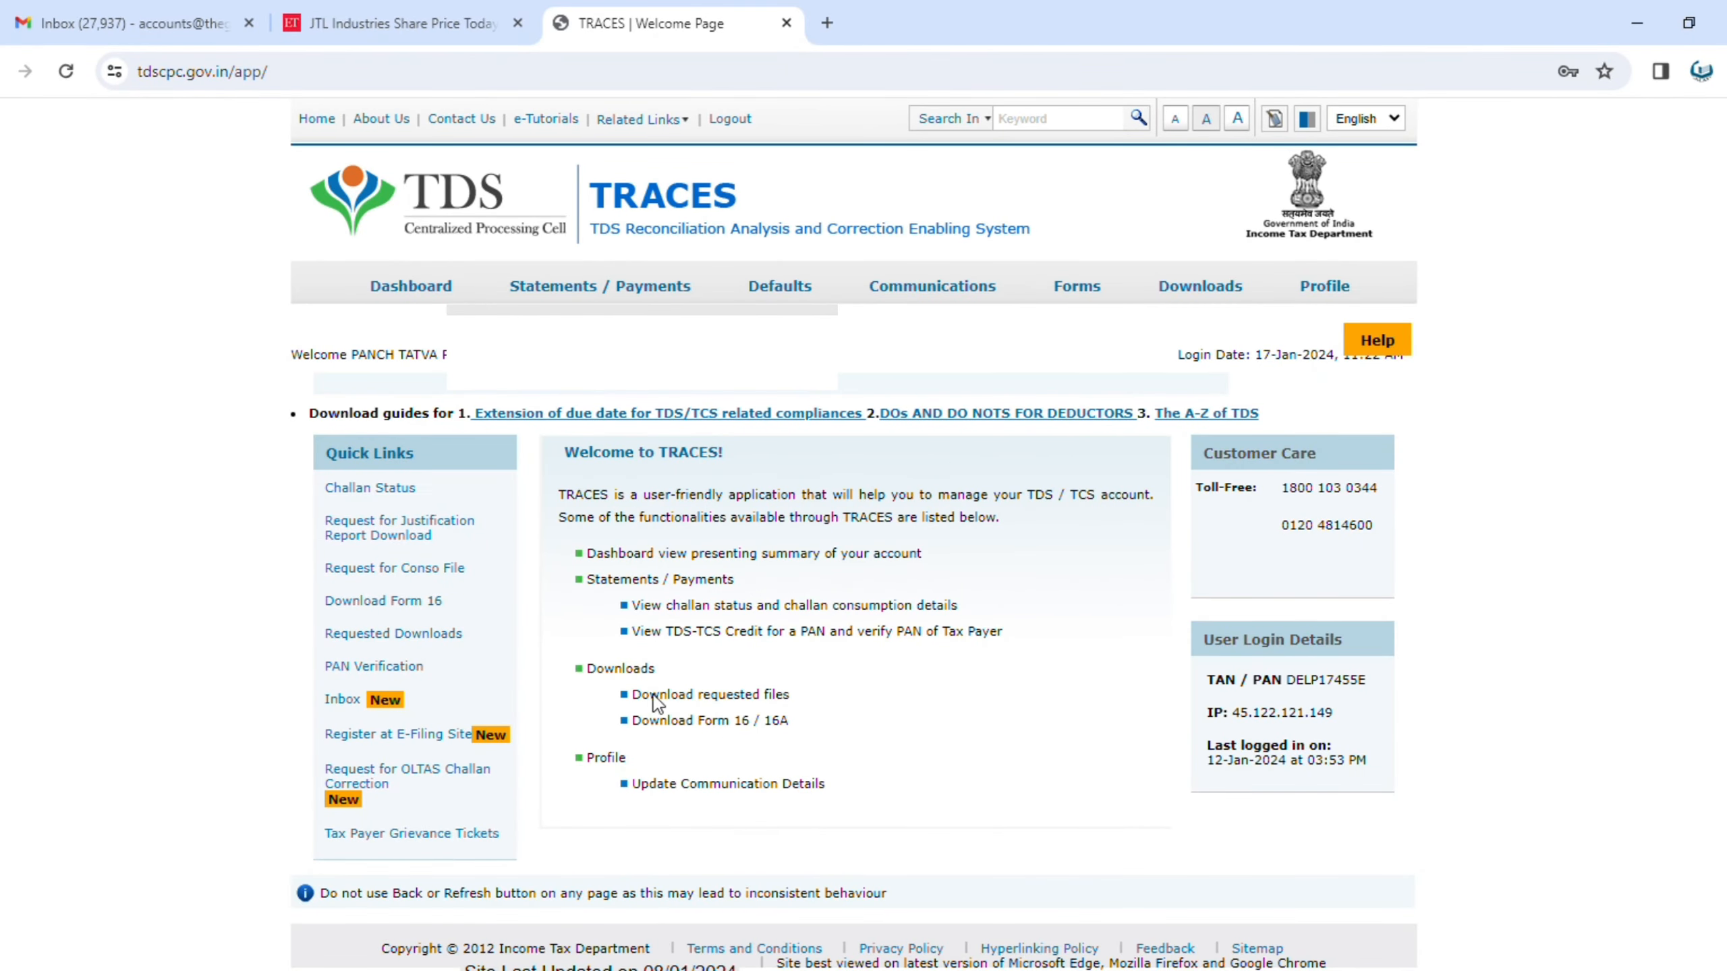
Step: Open Track Correction Request under Defaults and list the correction requests with View All
scroll(693, 616, down, 1)
click(375, 553)
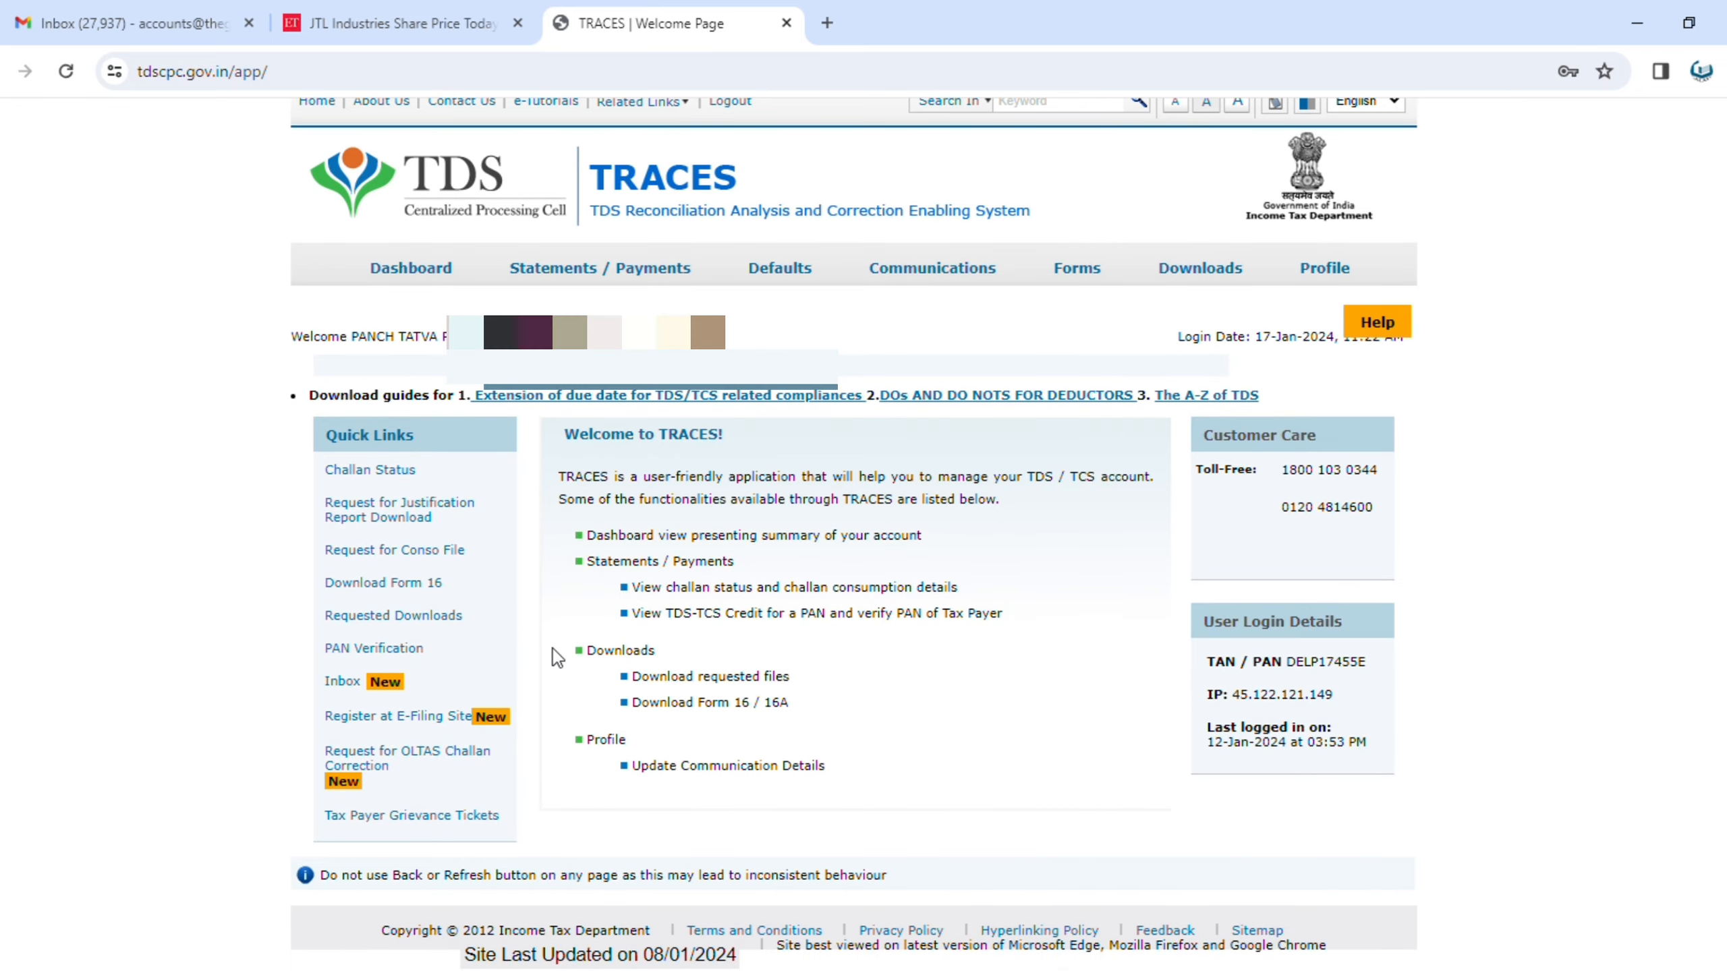
click(691, 280)
mouse_move(789, 282)
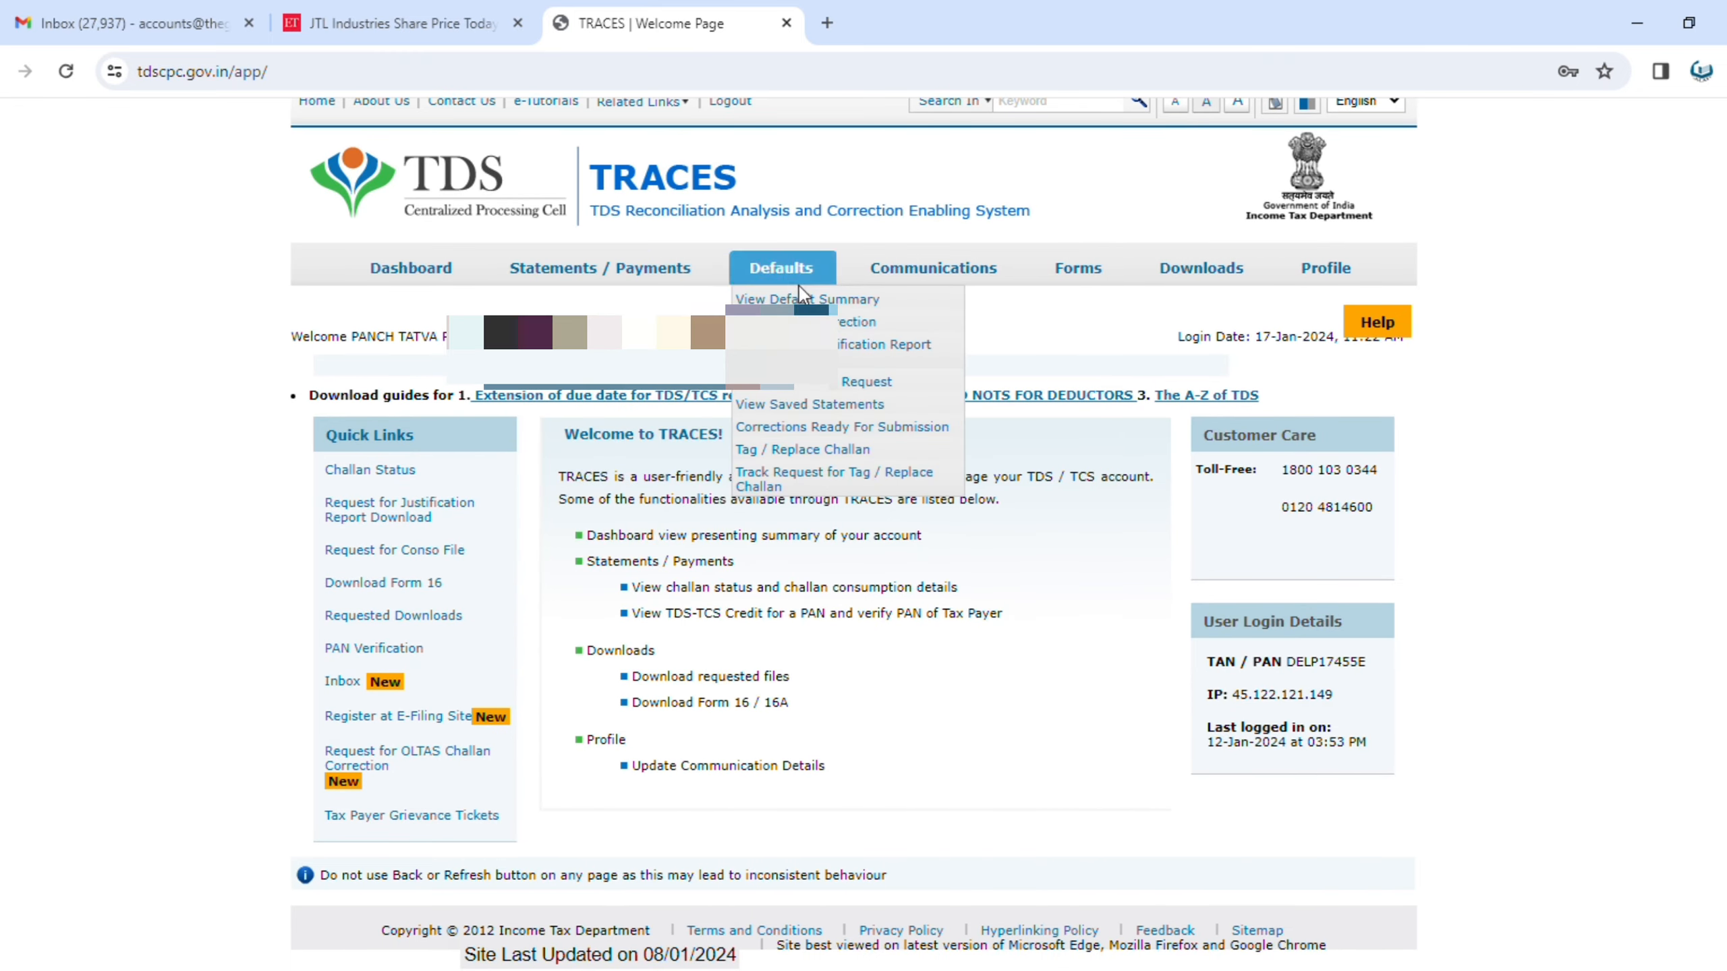
click(794, 385)
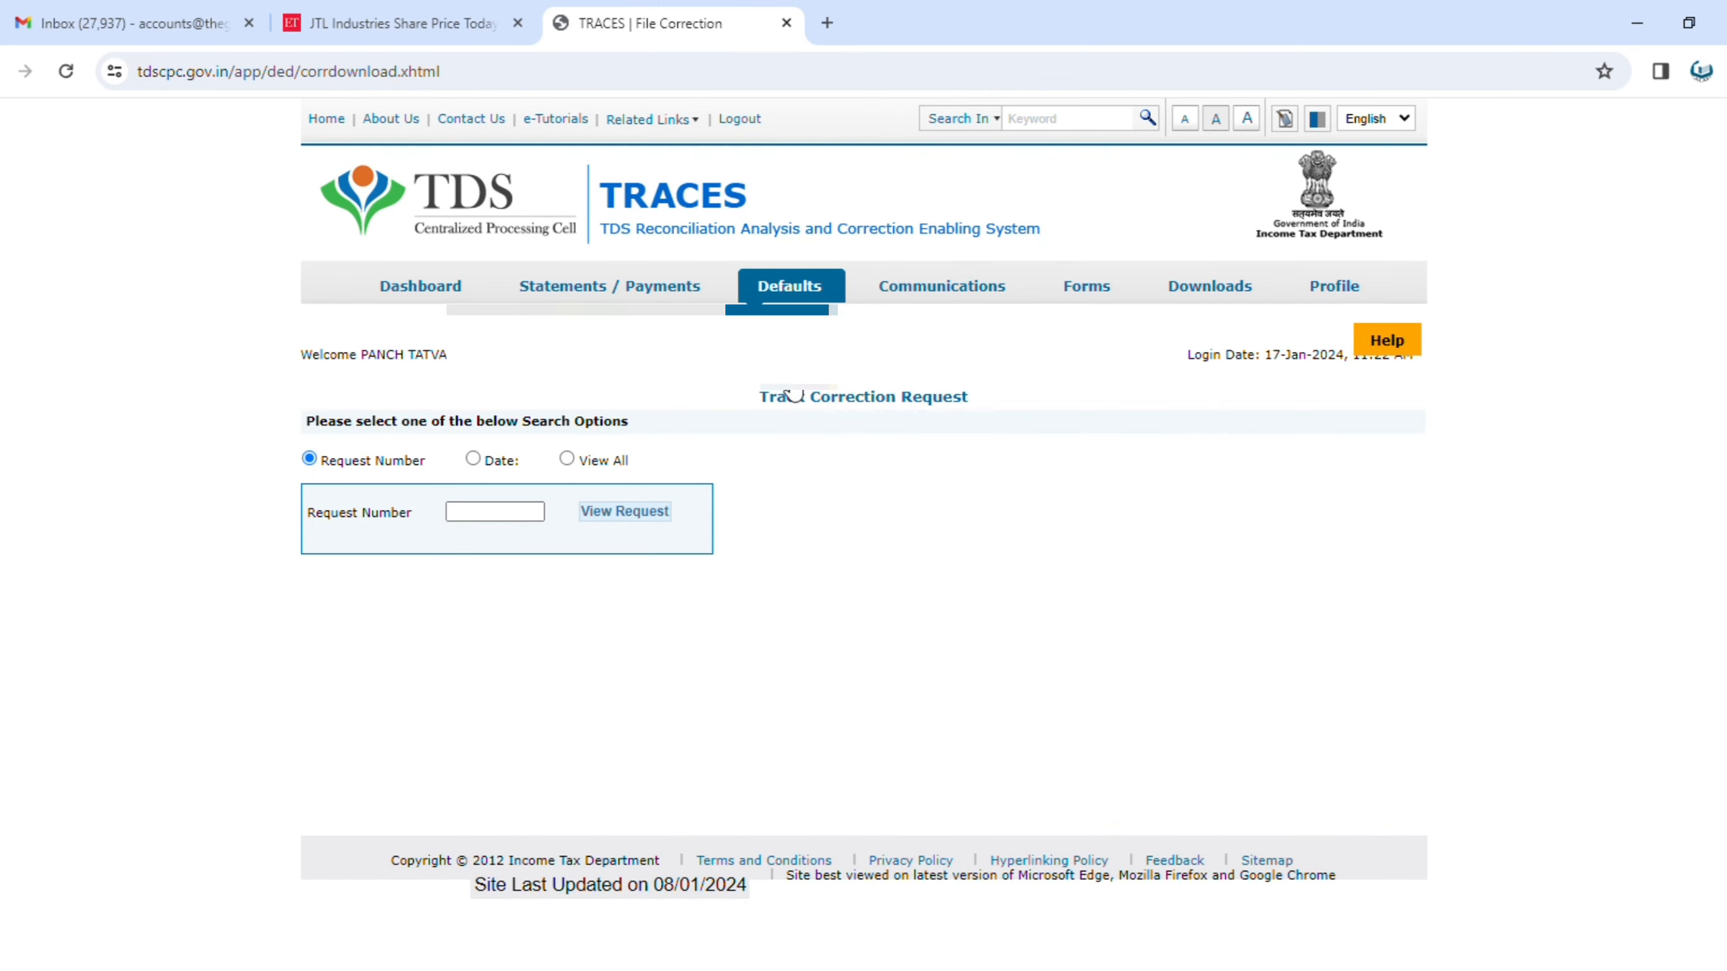
click(567, 460)
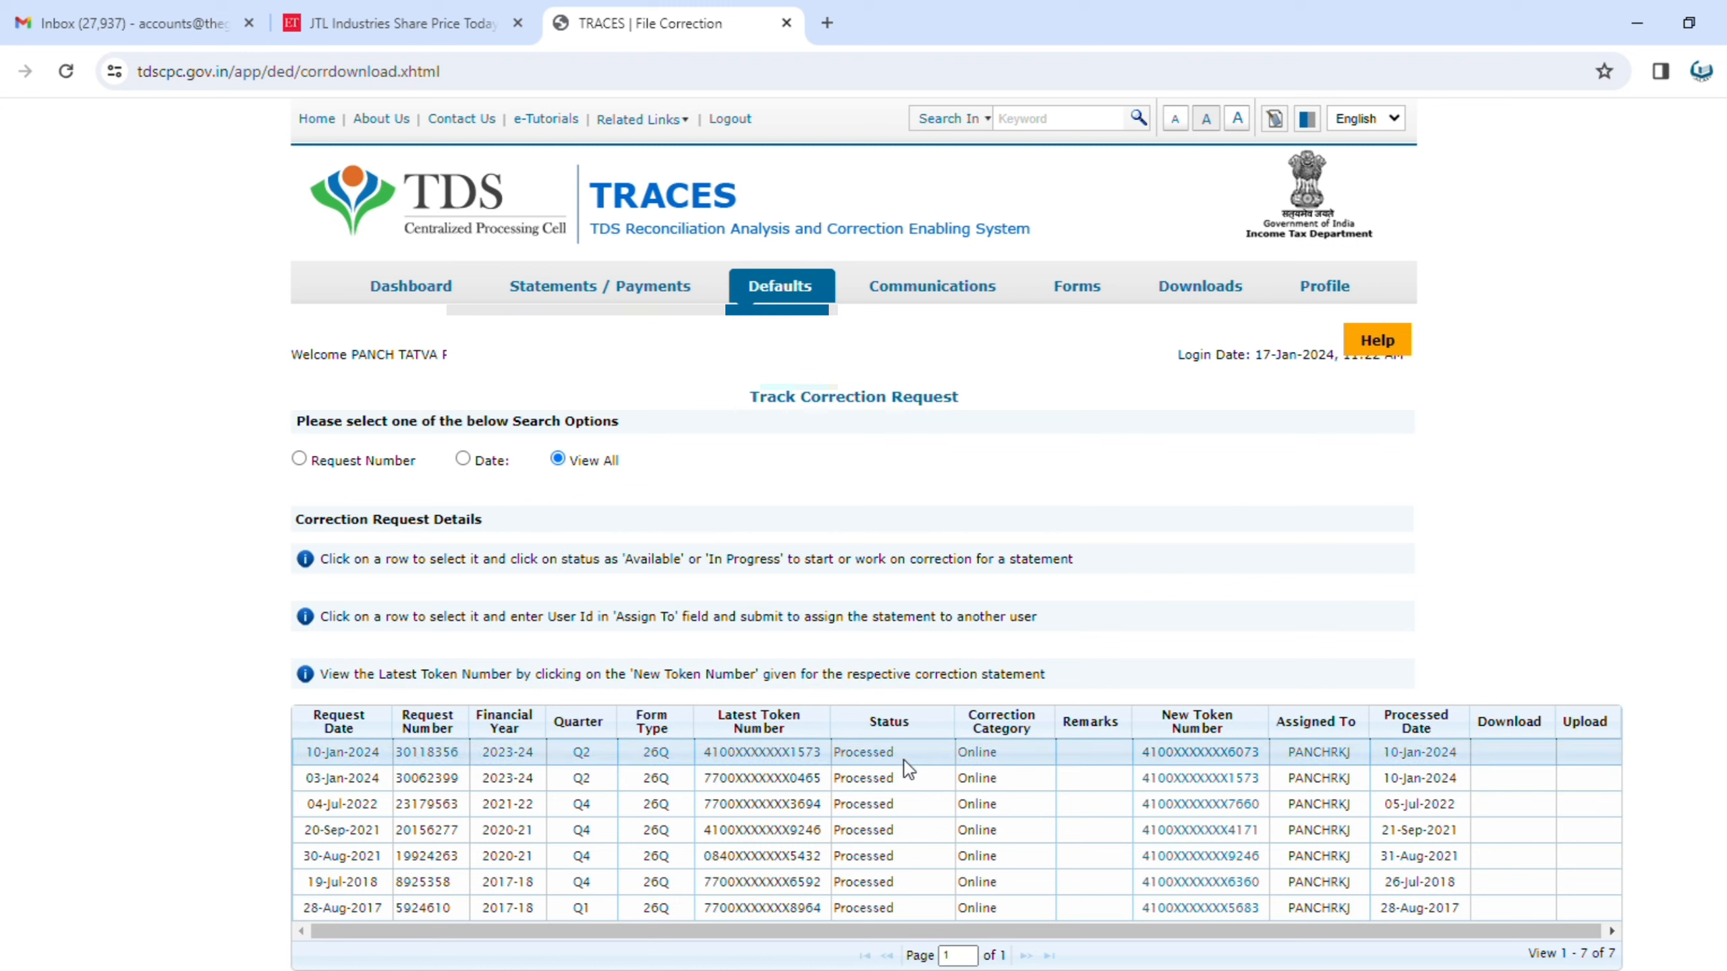
Step: Select the 10-Jan-2024 Form 26Q correction request, look over the status notes and open the Profile section
click(860, 760)
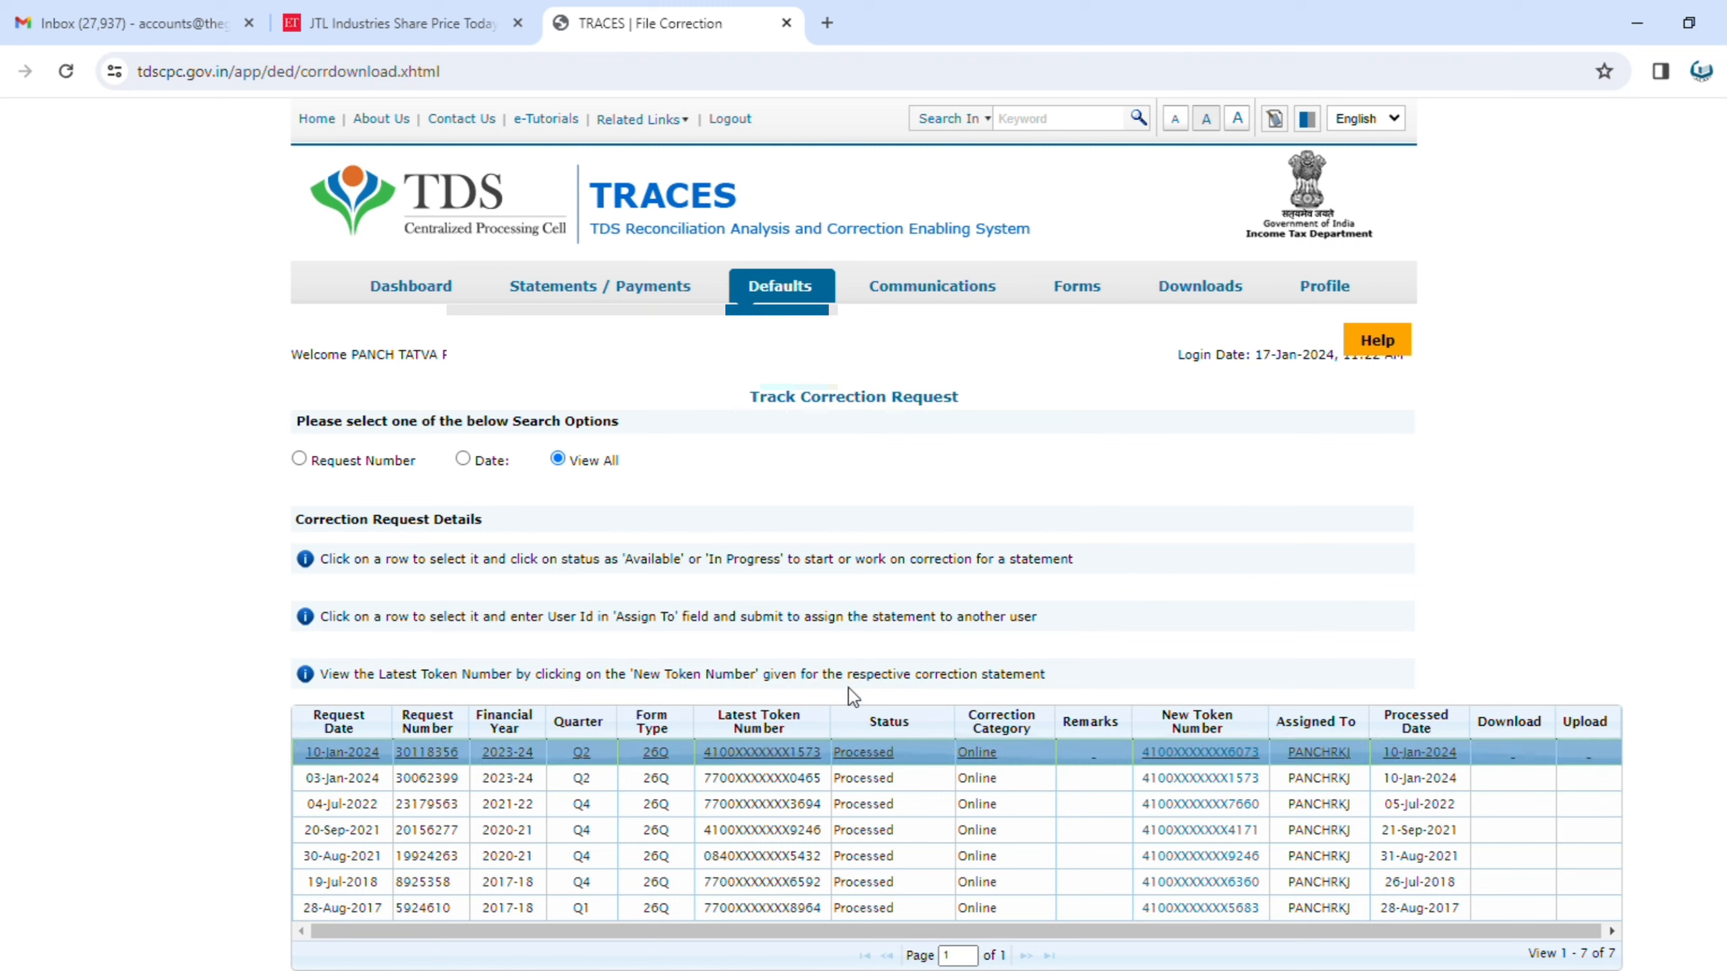
scroll(617, 475, down, 5)
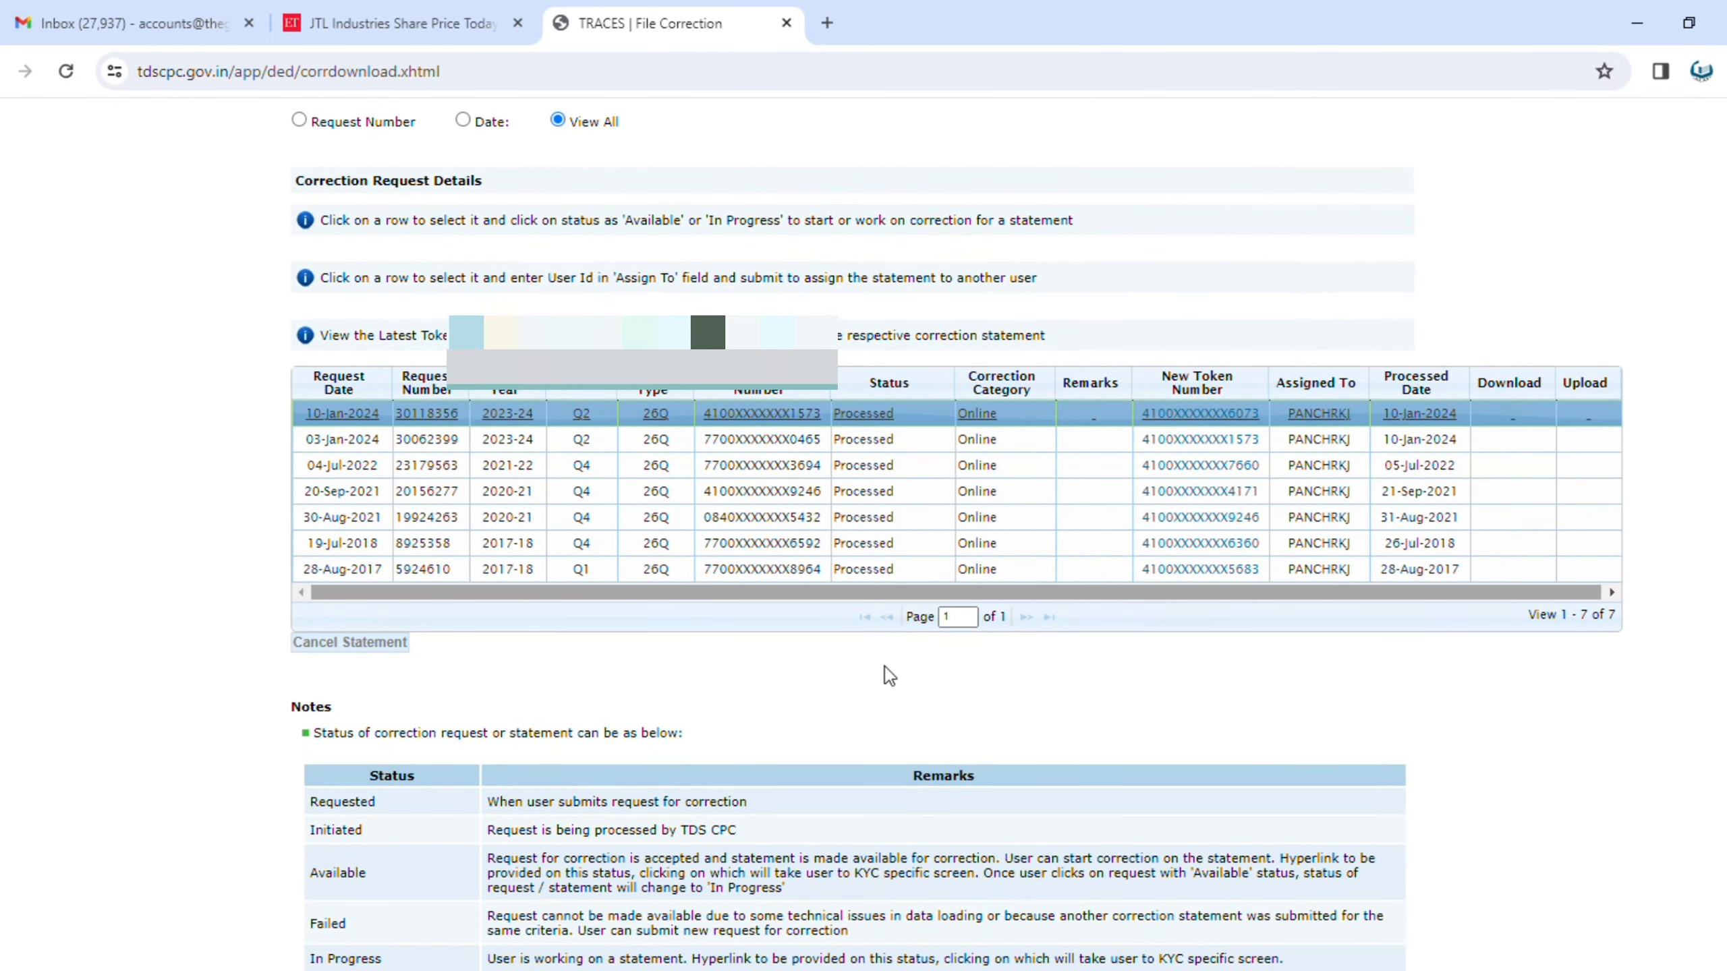
scroll(885, 667, up, 5)
click(1313, 300)
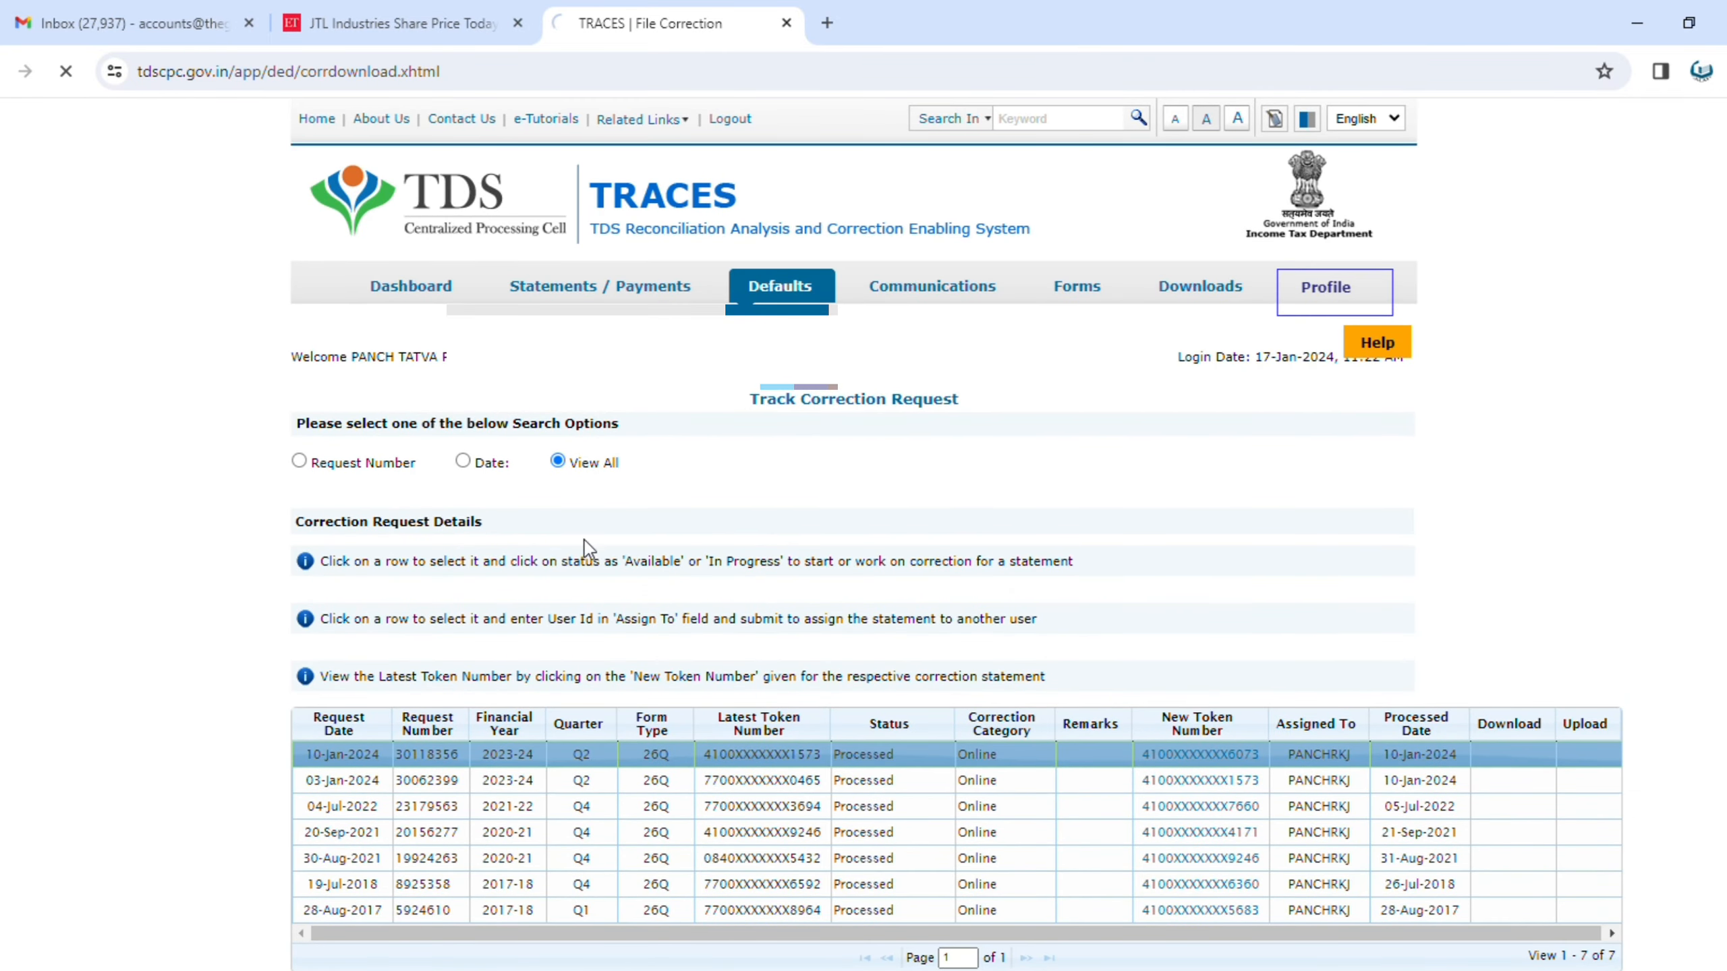